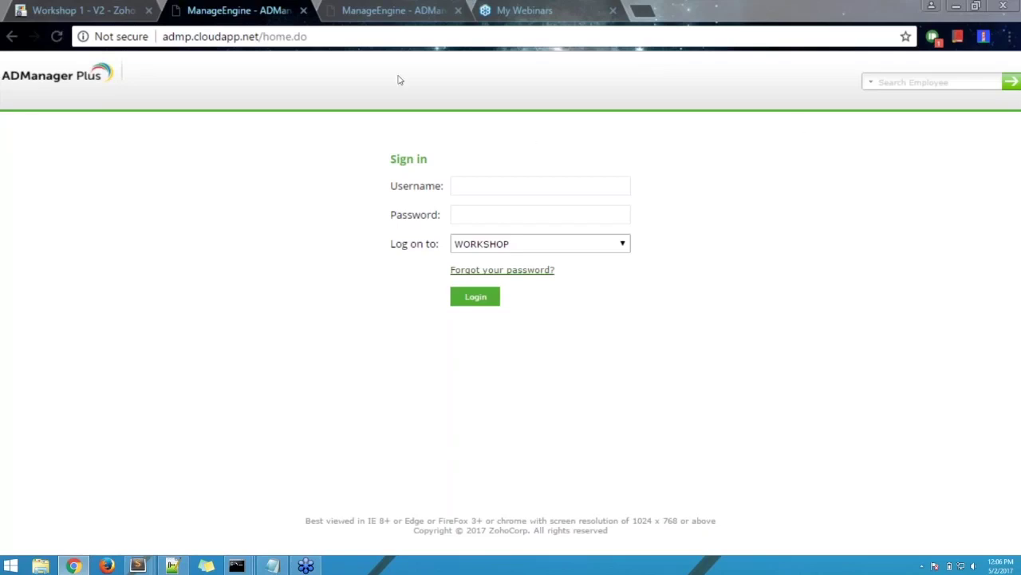
- Choose ADManager Plus Authentication as the logon method
click(363, 37)
click(363, 36)
click(580, 245)
click(585, 272)
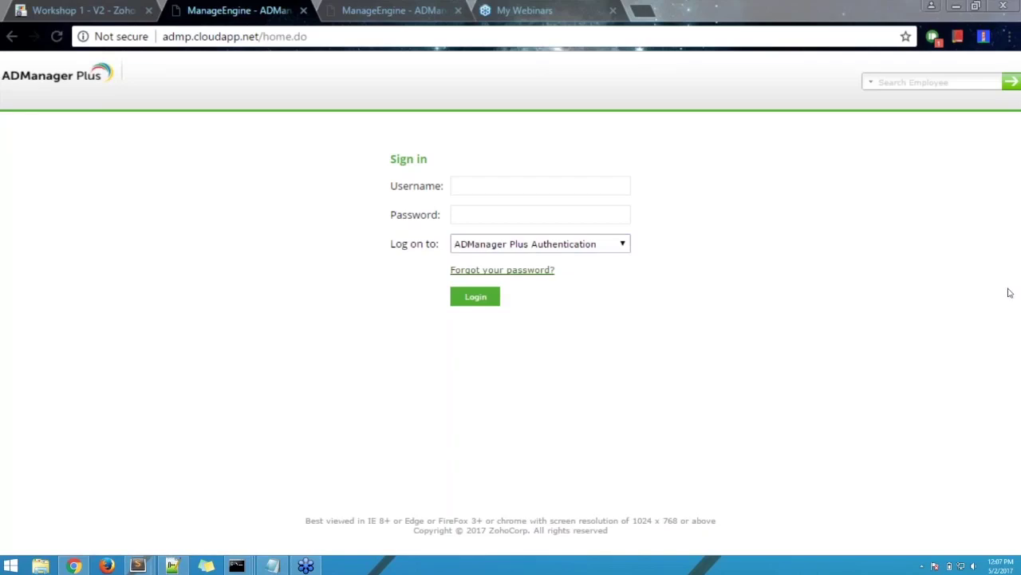
- Sign in as admin with the account password, which returns an Unable to connect error
click(477, 185)
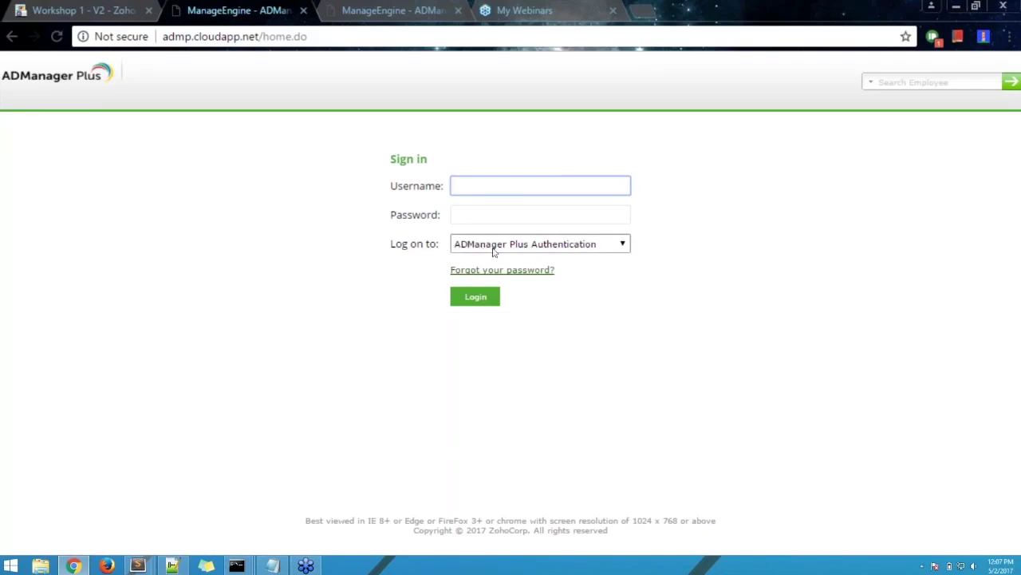
text(admin)
key(Tab)
text(admin123)
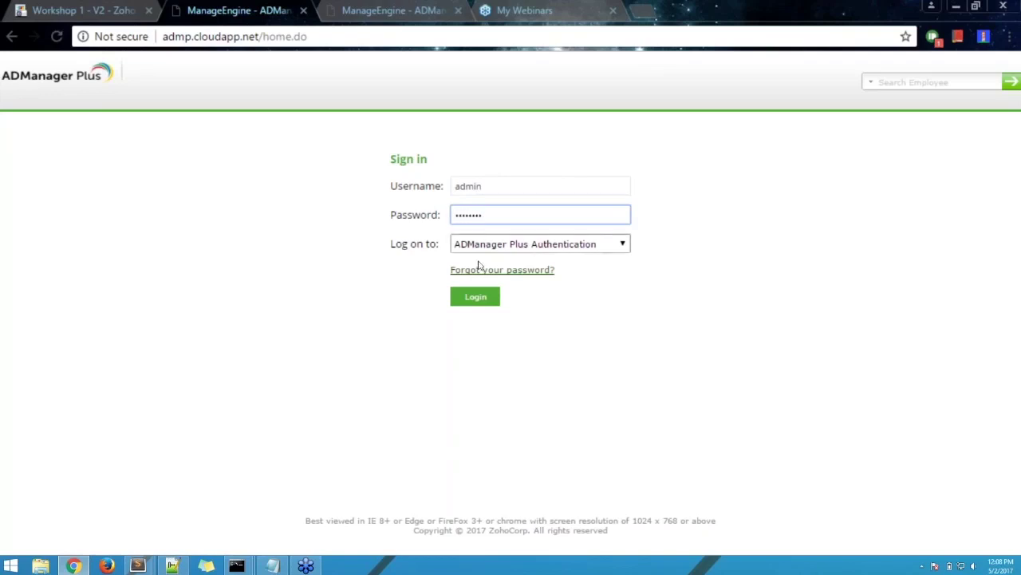
click(475, 296)
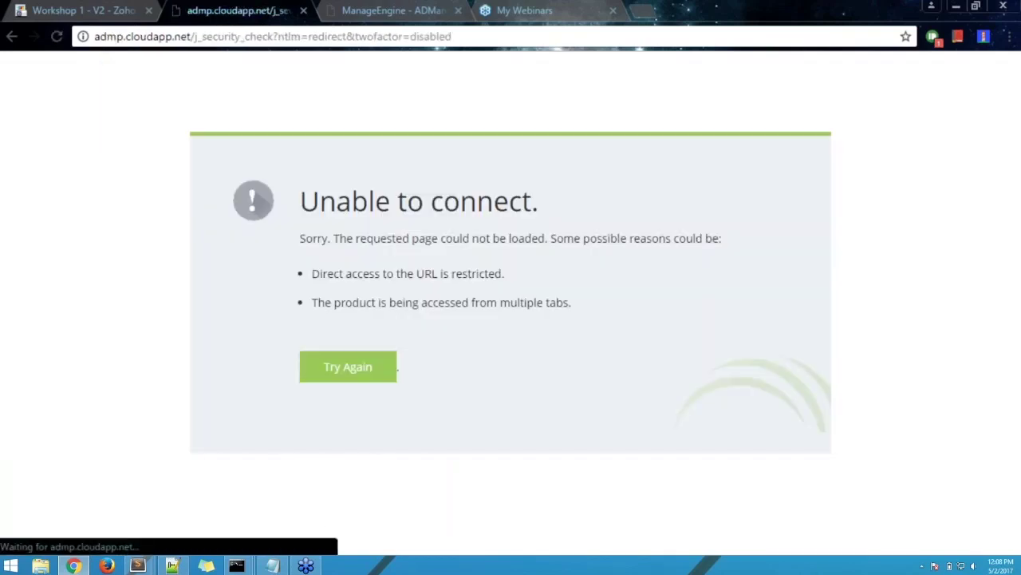
- Trim the error page's address down to the site root
click(191, 36)
key(shift+End)
key(Delete)
- Reload admp.cloudapp.net and sign in again as admin, reaching the Home dashboard charts
key(Return)
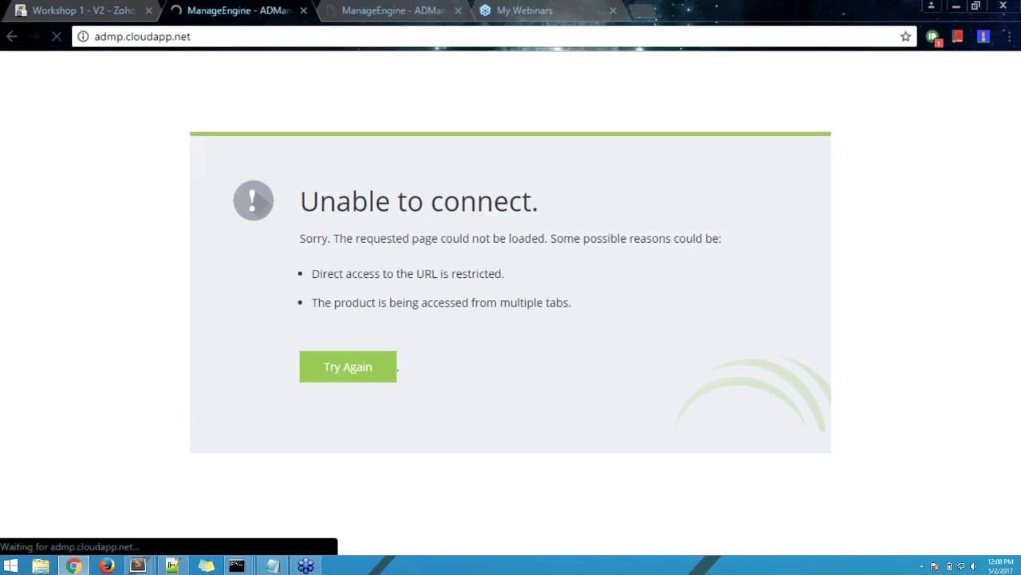
text(admin)
key(Tab)
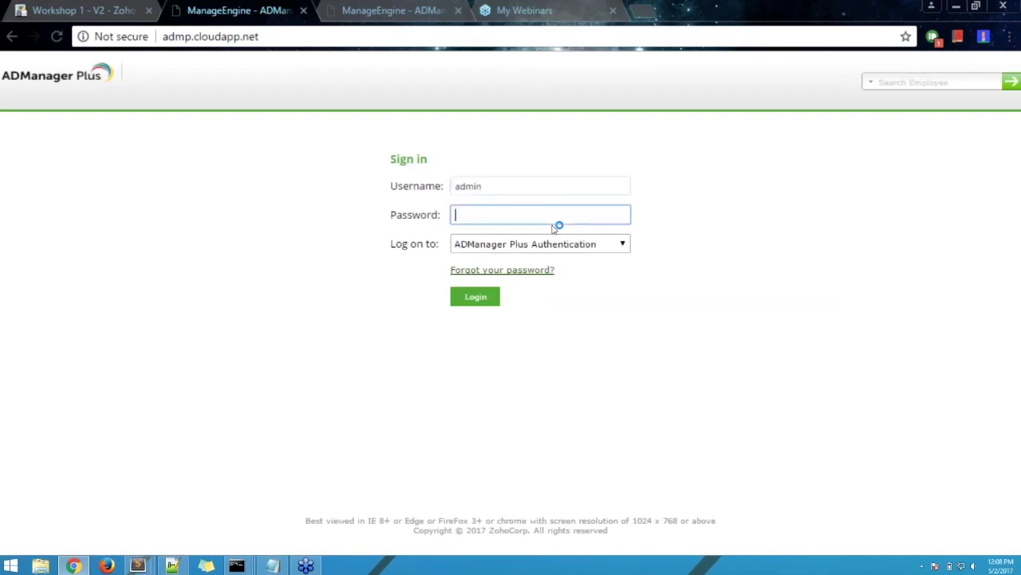
text(********)
key(Return)
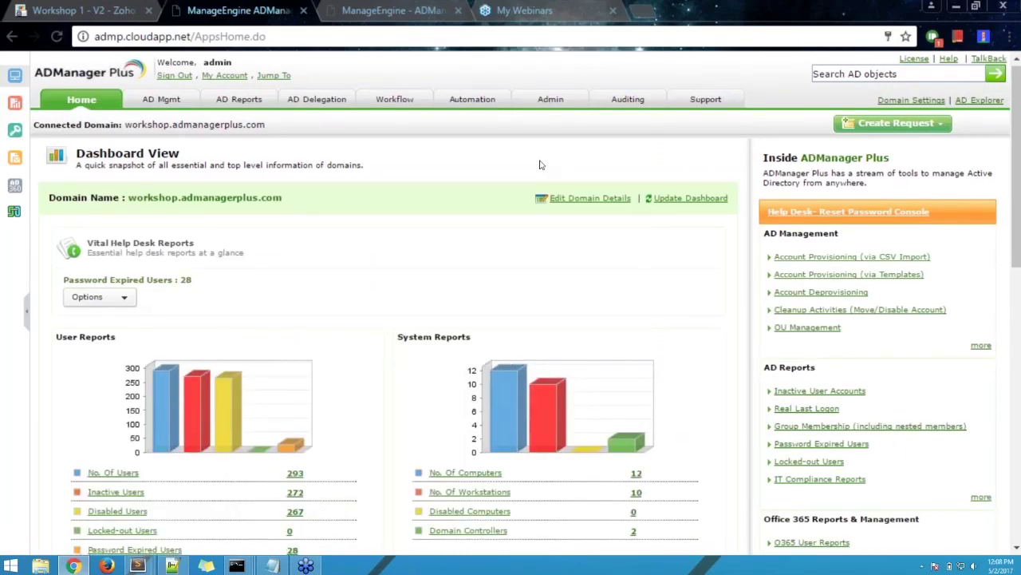
scroll(539, 164, down, 3)
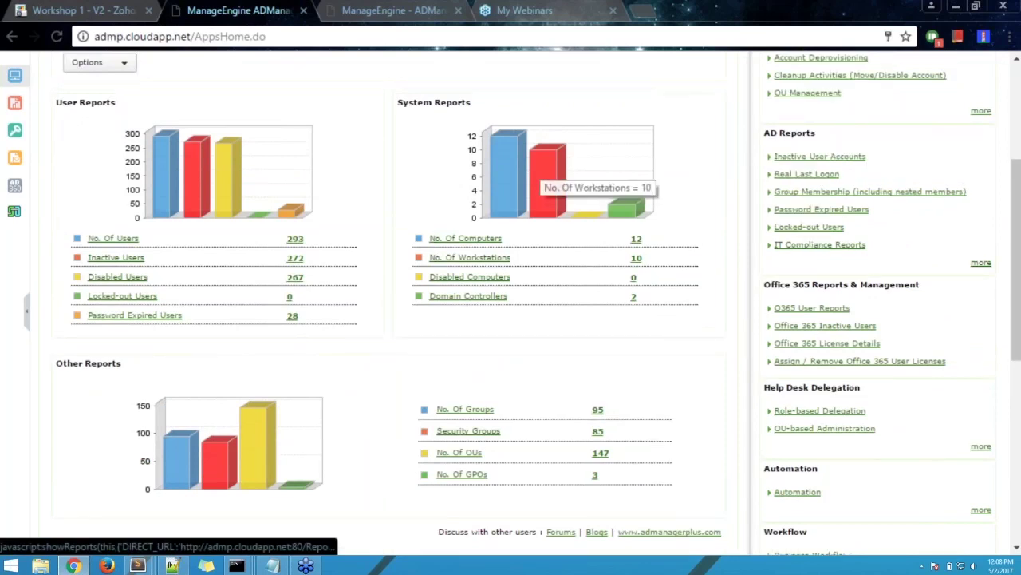
scroll(540, 164, up, 3)
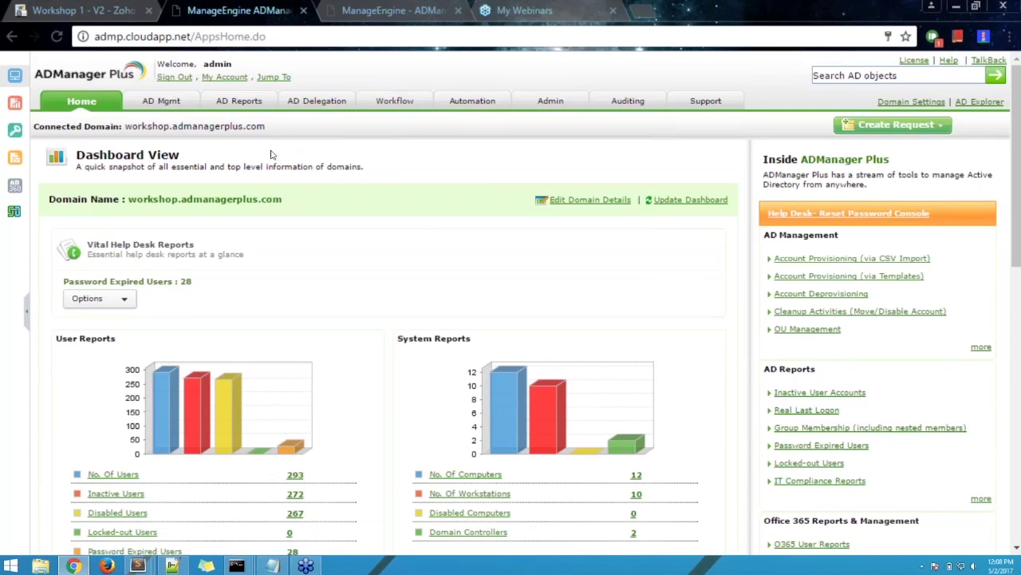
- Open AD Mgmt and browse the User Management tasks for bulk creation, modification and Exchange
click(150, 106)
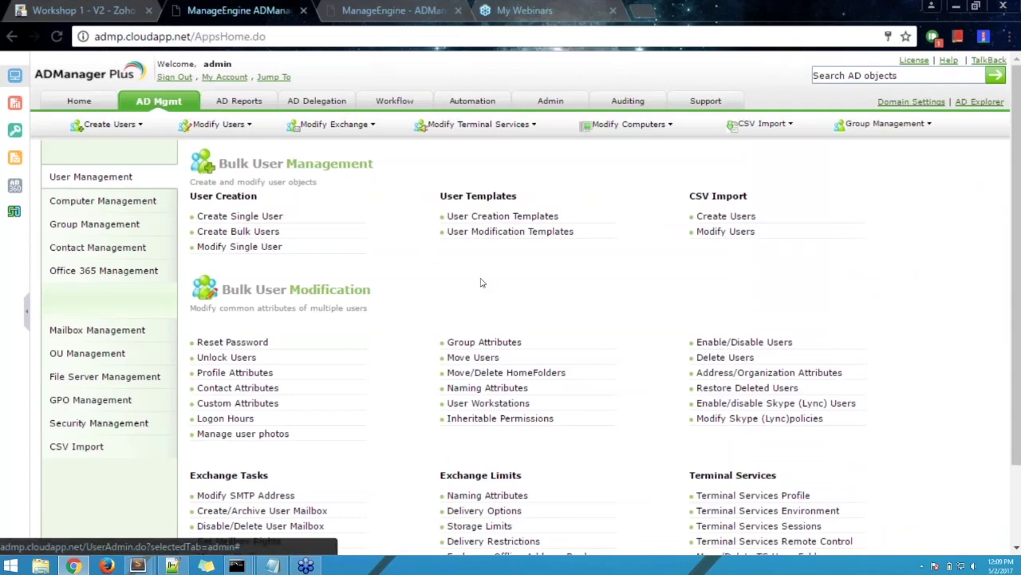
scroll(405, 237, down, 1)
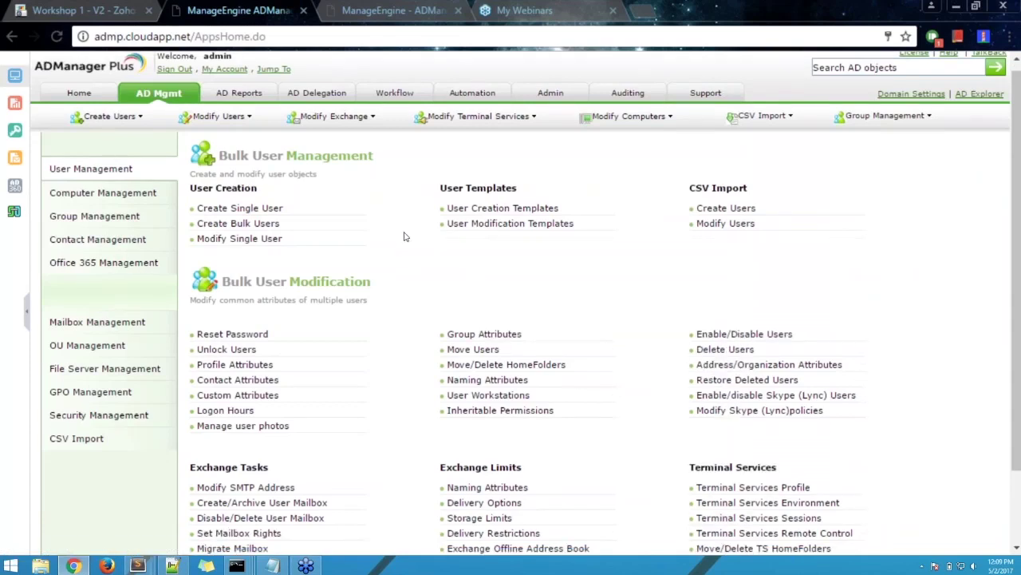
scroll(404, 237, down, 2)
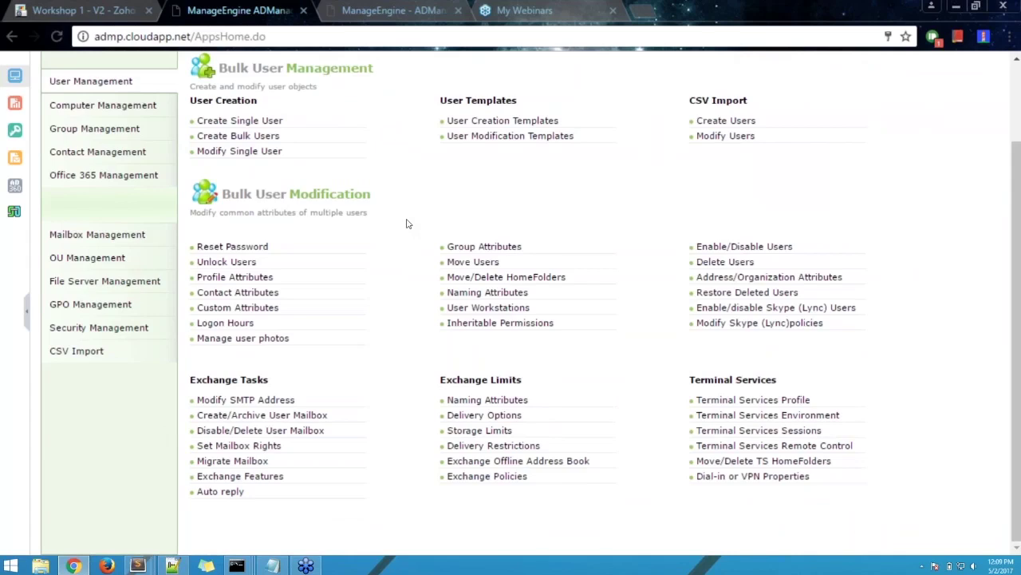
scroll(406, 224, up, 2)
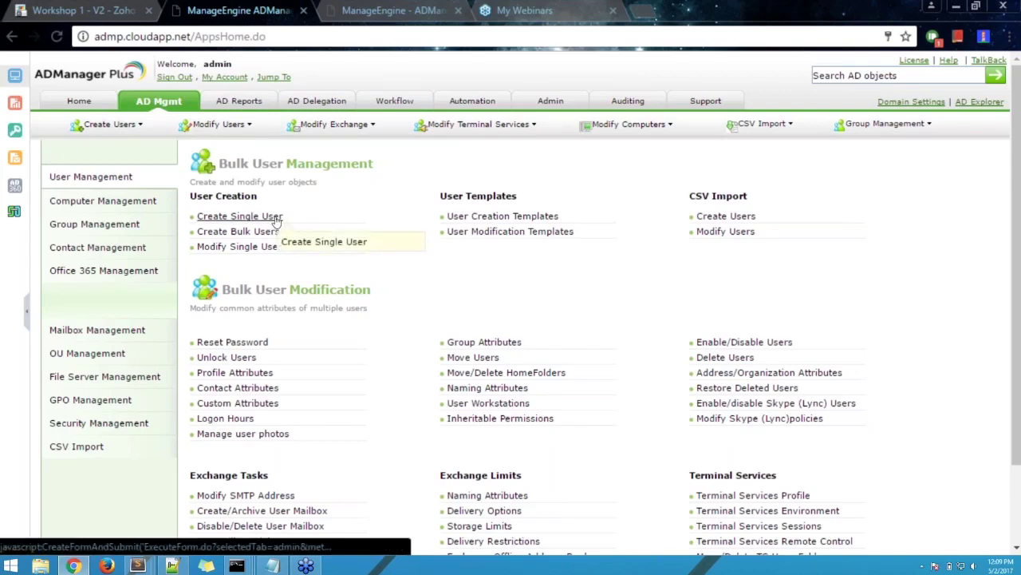
- Open Create Single User, review its General fields, then move to its Account settings
click(276, 219)
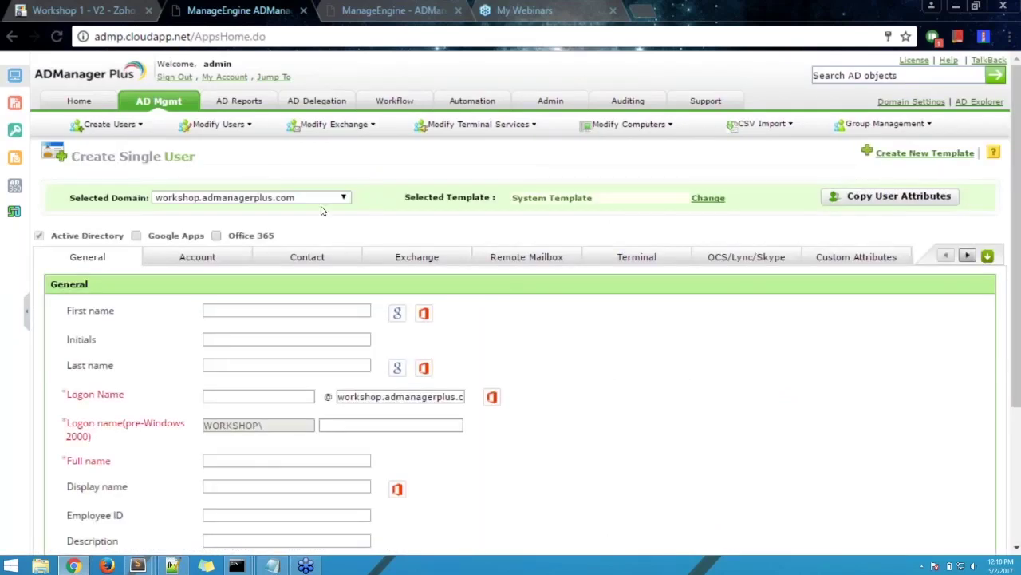
scroll(670, 379, down, 3)
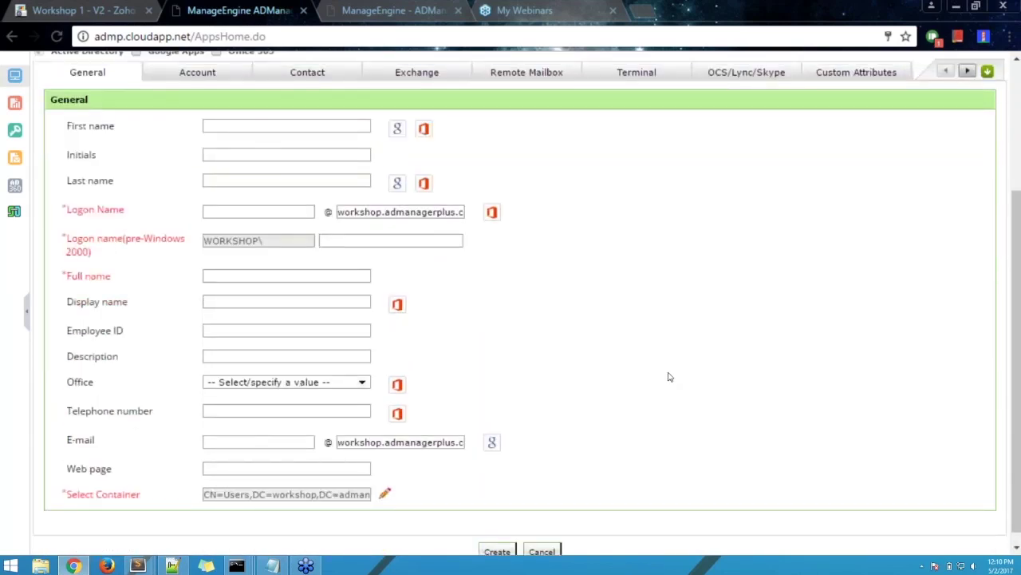
scroll(670, 376, up, 1)
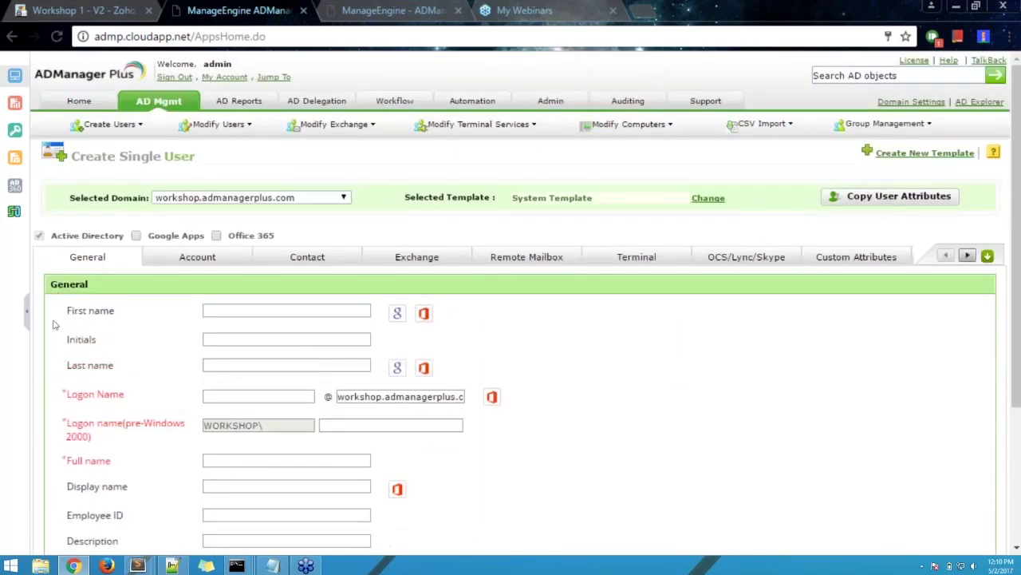
scroll(69, 455, down, 1)
scroll(69, 455, down, 2)
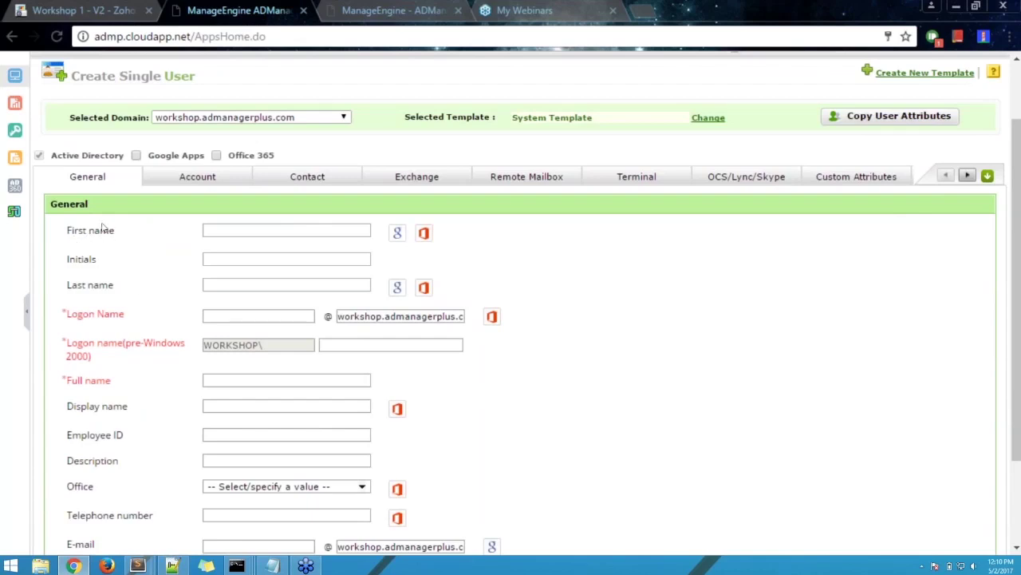
scroll(564, 415, down, 2)
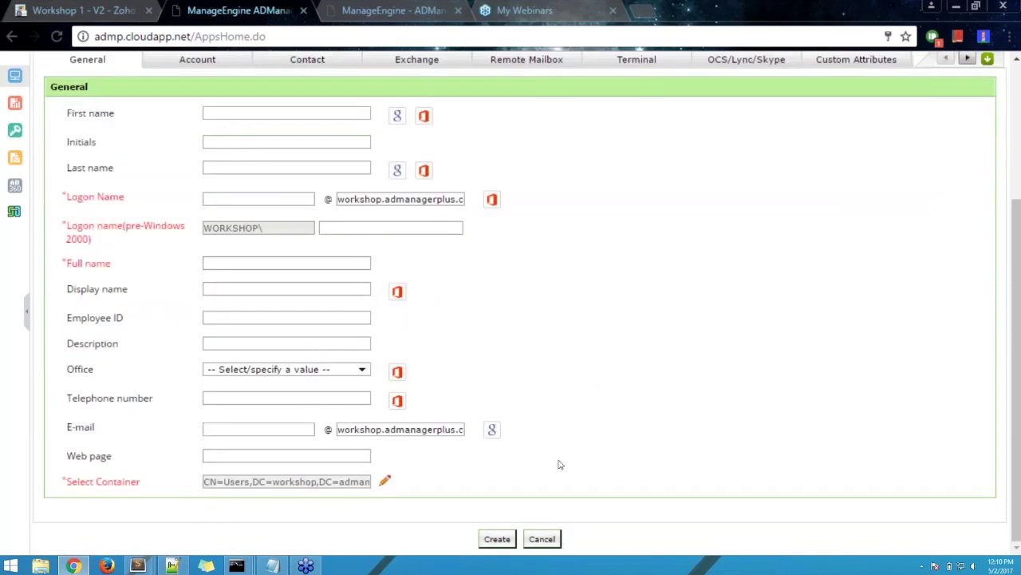
scroll(556, 468, up, 3)
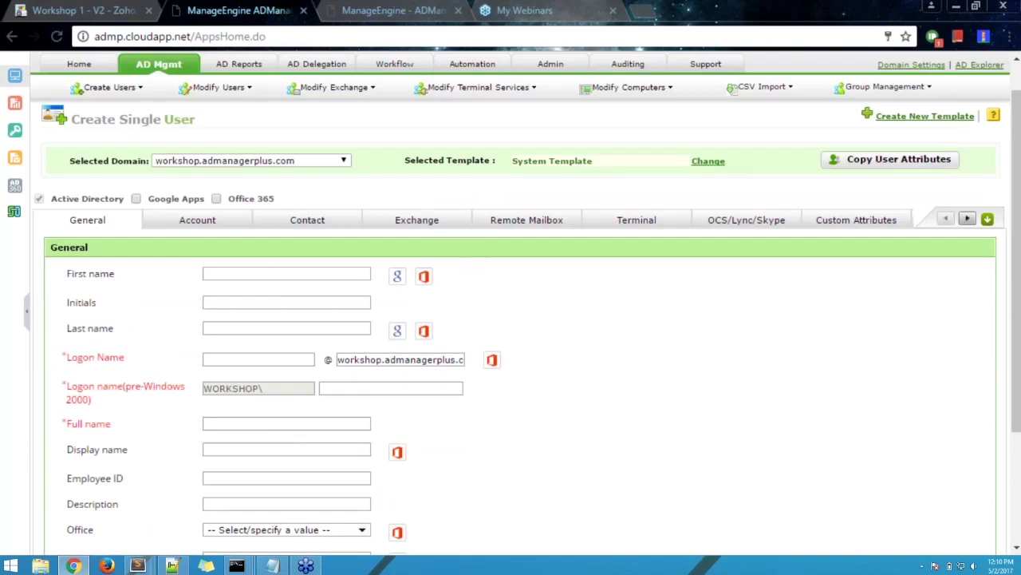
scroll(155, 440, down, 3)
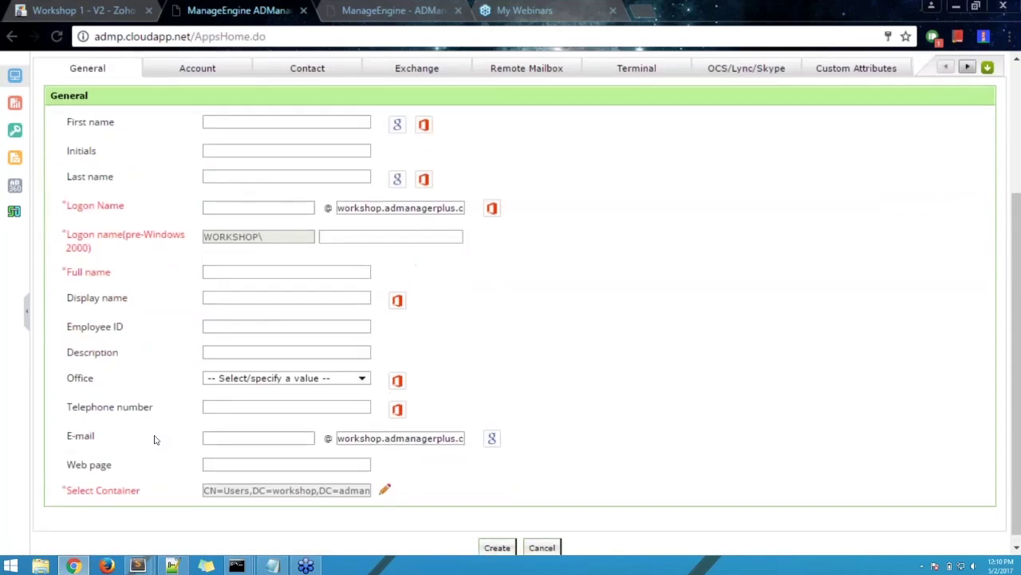
scroll(155, 438, up, 3)
click(200, 220)
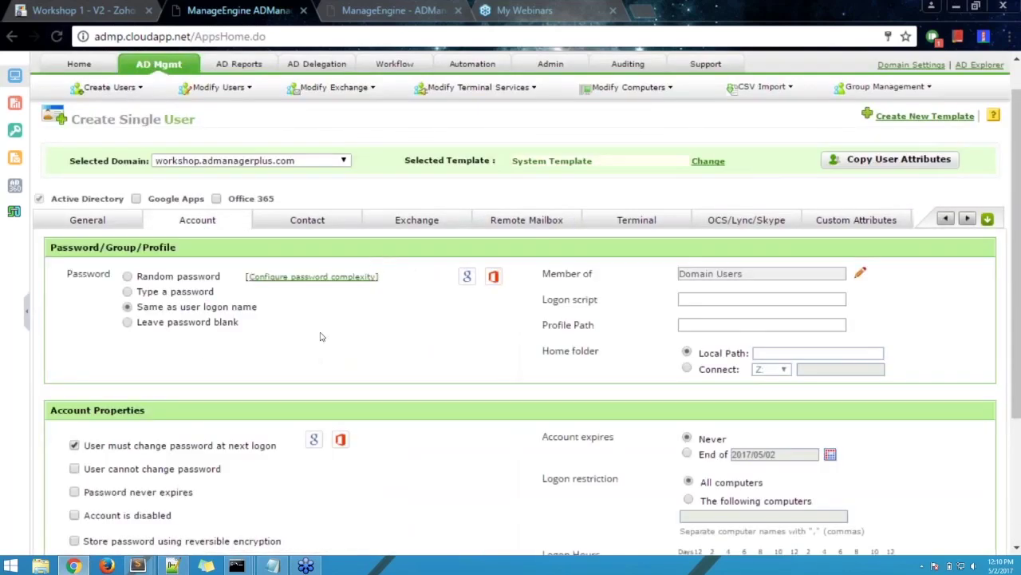
- Review the Account options, then return to the form's General details
scroll(479, 338, down, 1)
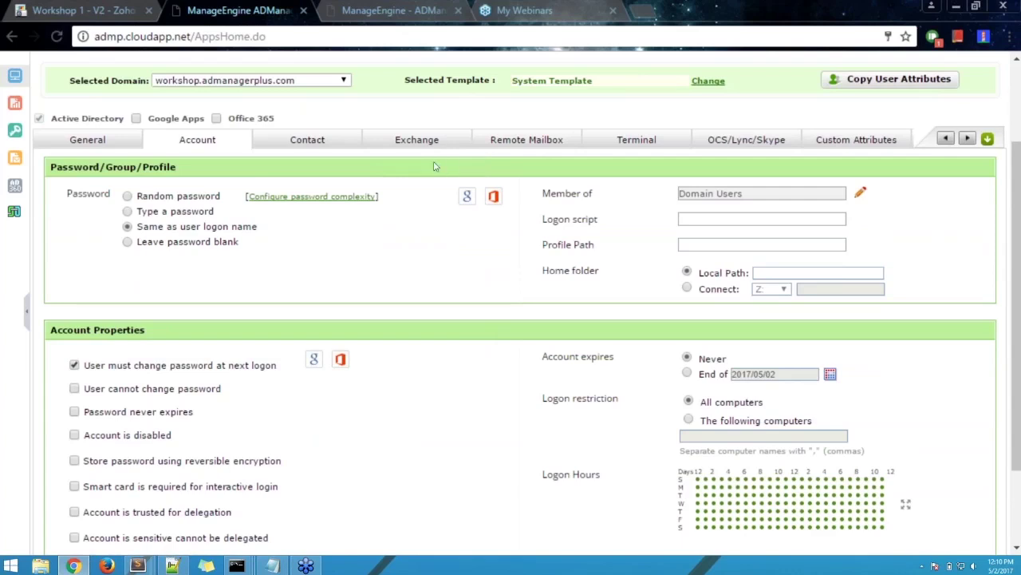
scroll(435, 171, down, 1)
scroll(434, 171, down, 2)
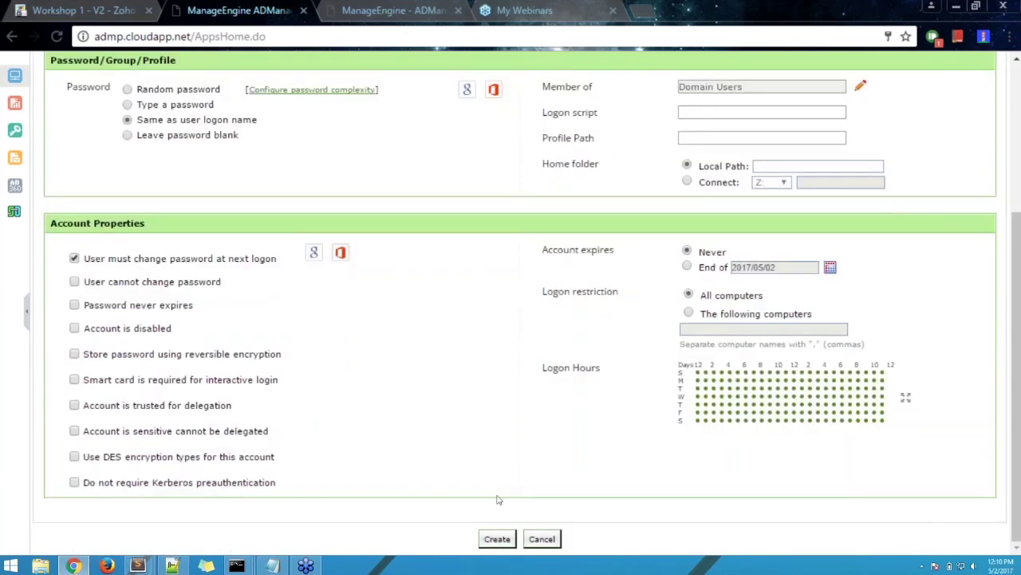
scroll(463, 416, up, 2)
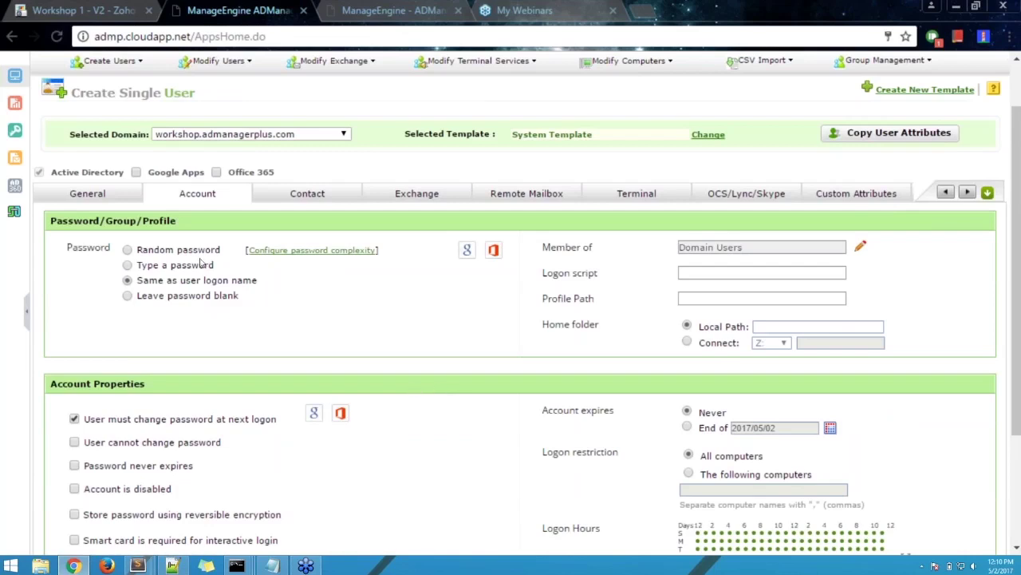
click(93, 194)
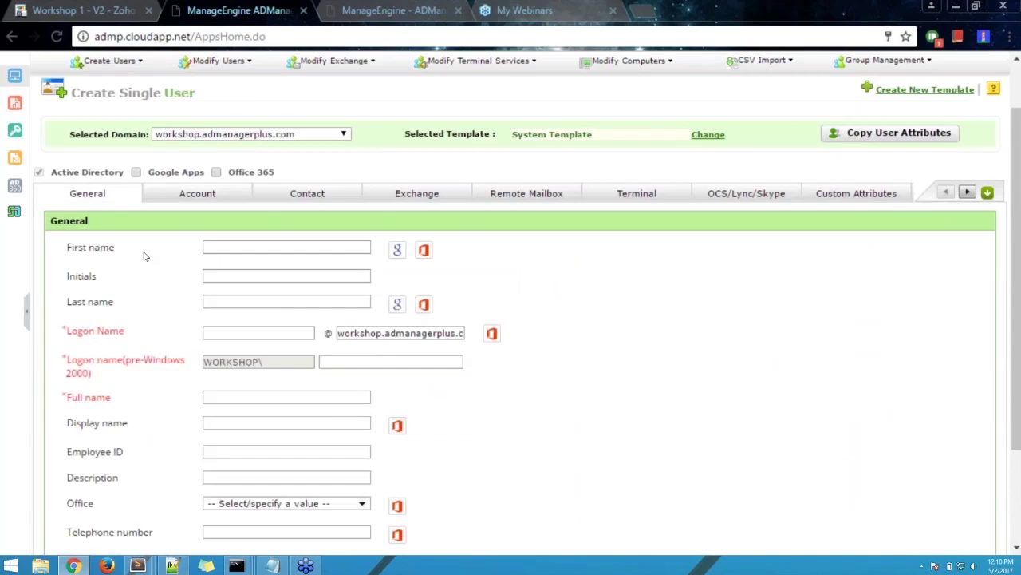
- Enter first name Test and last name User01 so names auto-fill as TestUser01
click(237, 247)
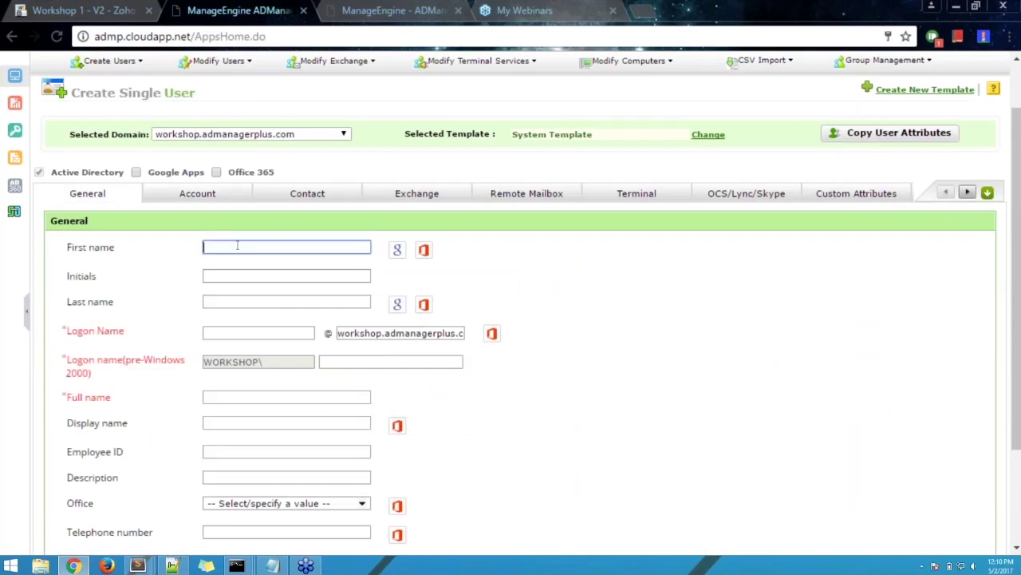
text(Test)
click(221, 303)
text(User01)
click(667, 309)
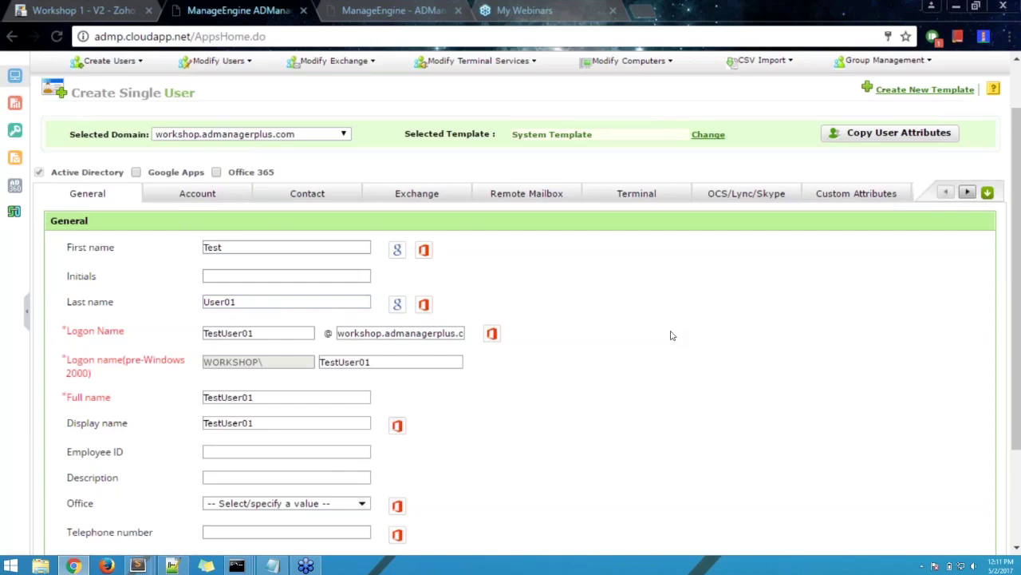
scroll(672, 336, down, 3)
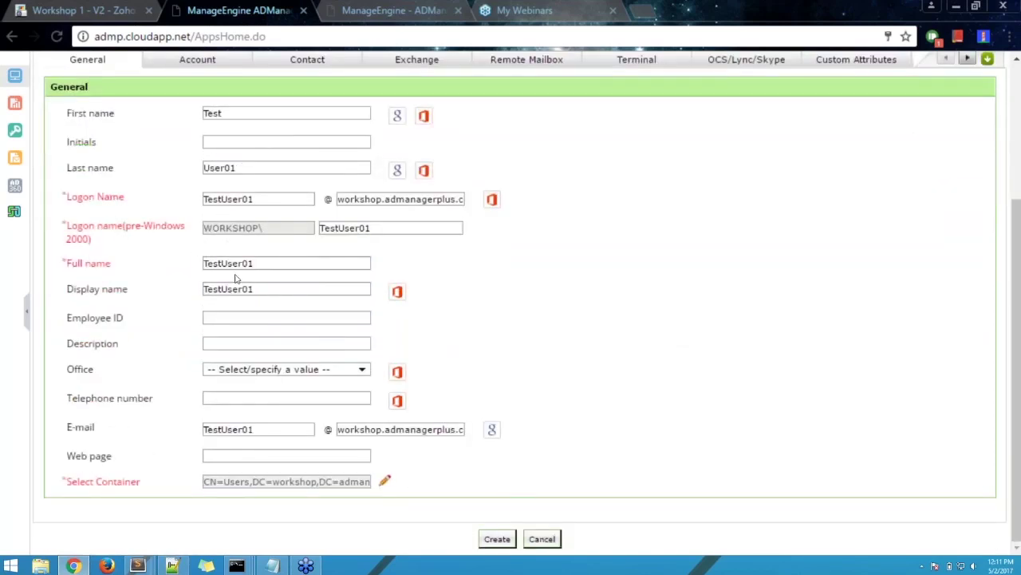
scroll(516, 306, up, 1)
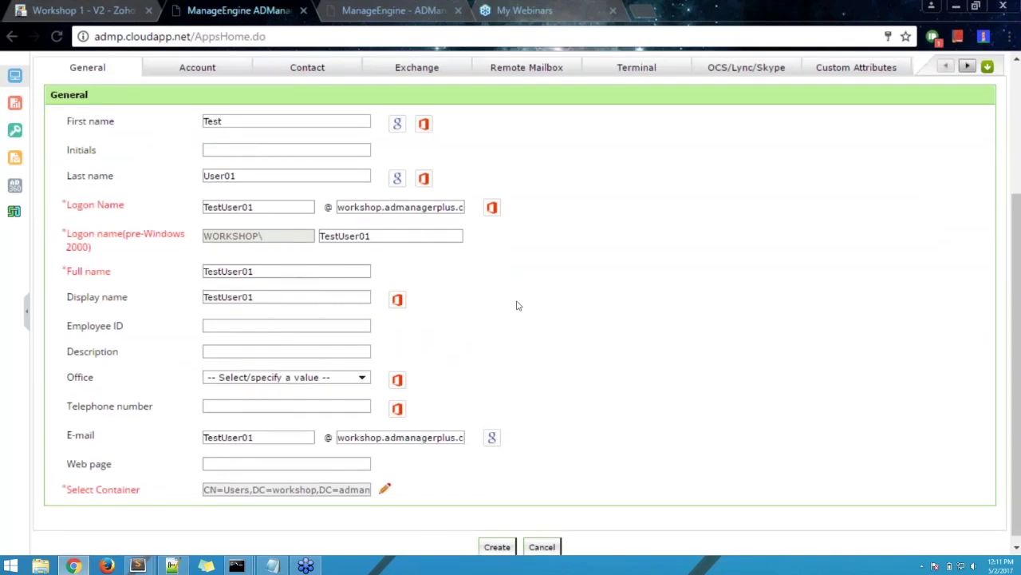
scroll(516, 305, up, 3)
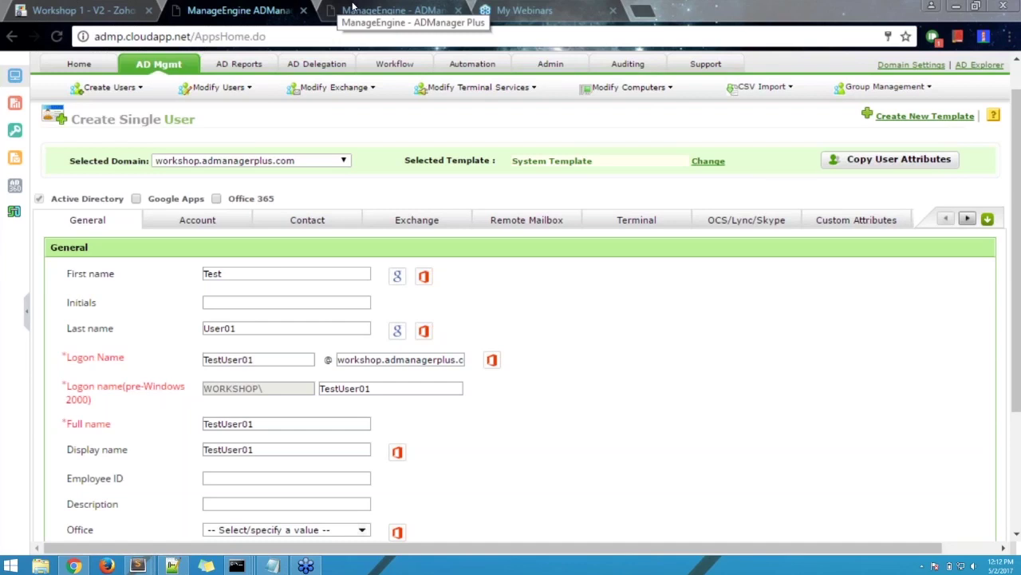
- Check ADManager Plus Authentication on the login tab, then return to the Create Single User tab
click(352, 6)
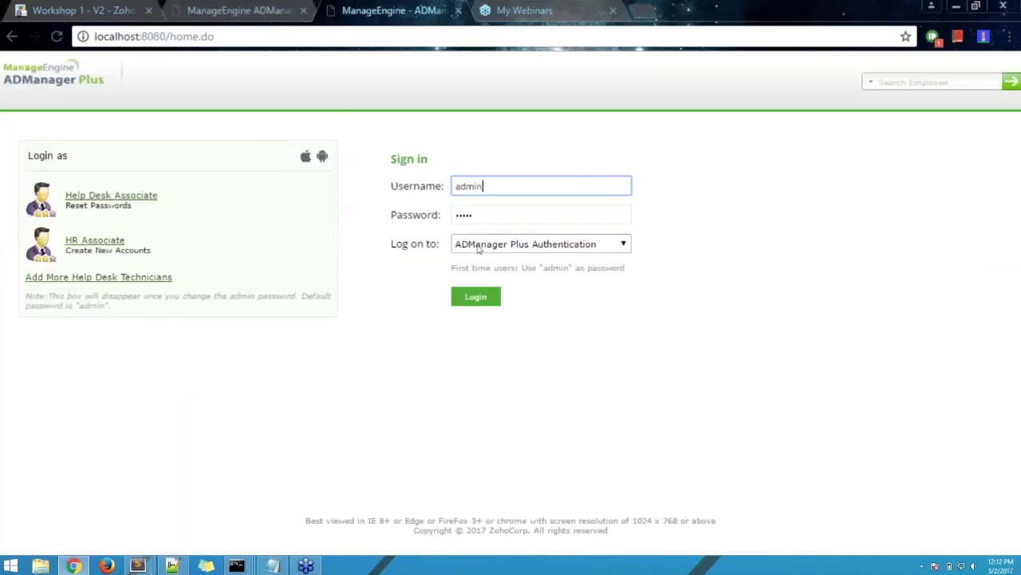
click(470, 248)
click(495, 269)
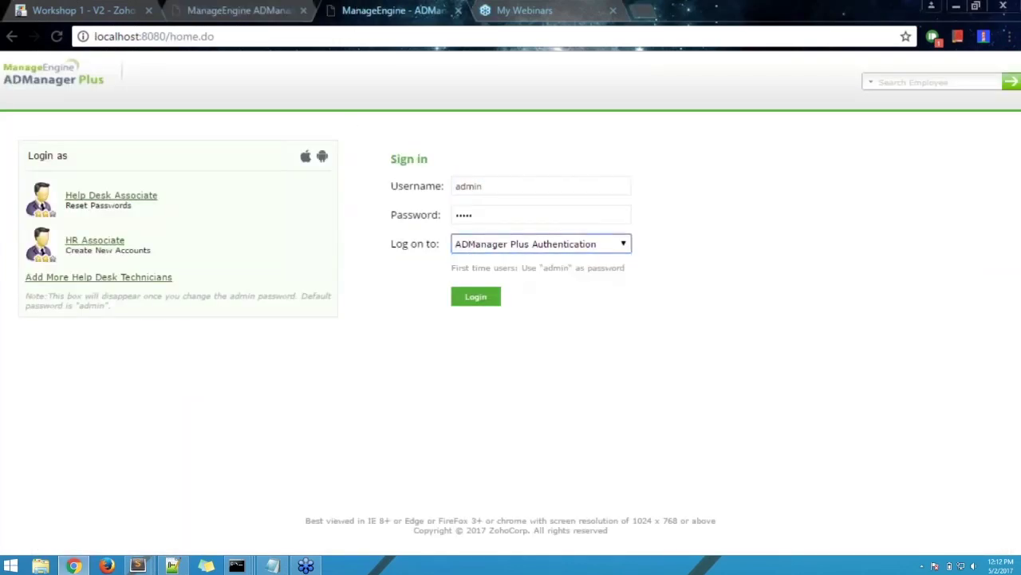
key(ctrl+shift+Tab)
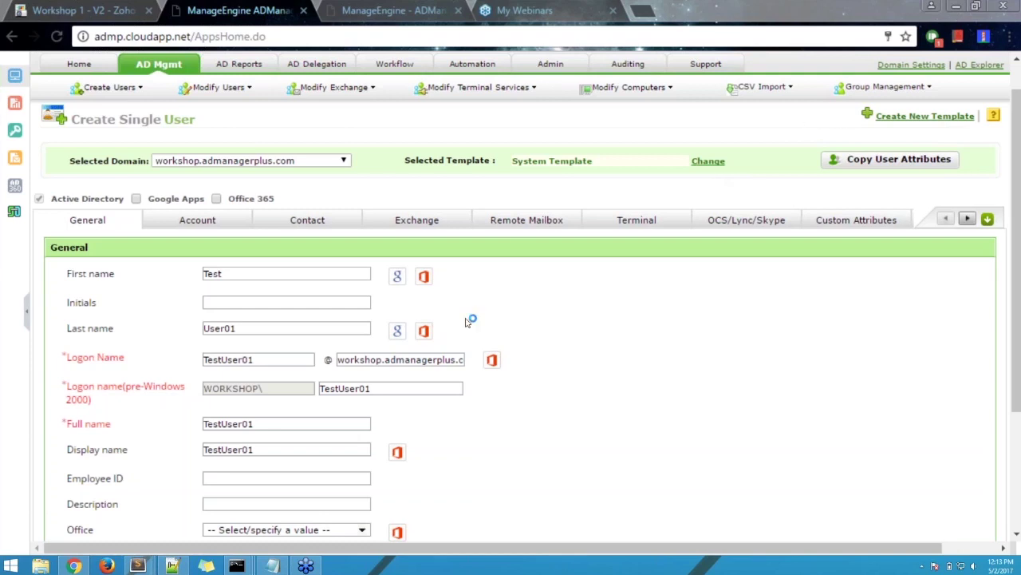
scroll(562, 340, down, 2)
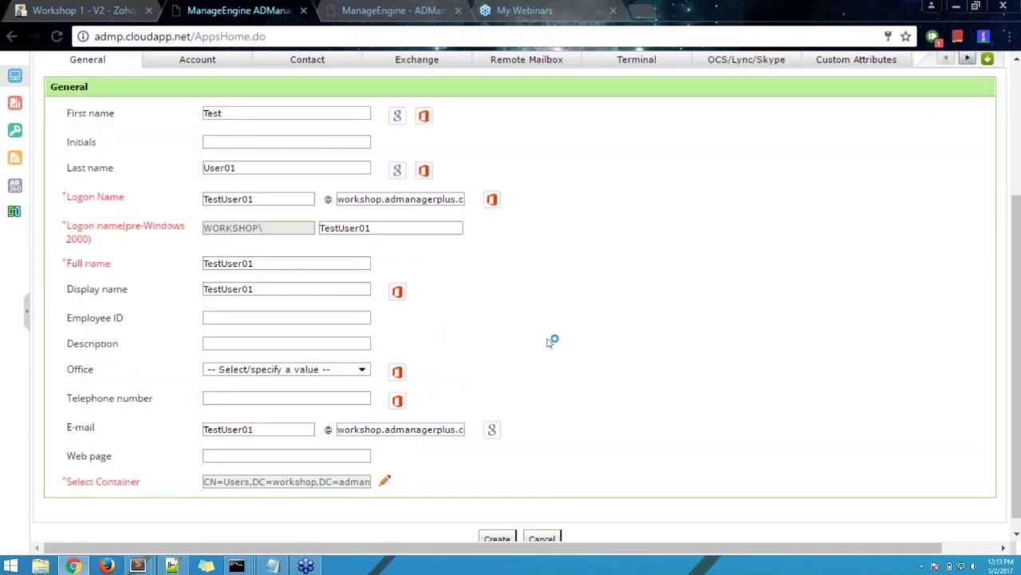
scroll(415, 344, up, 1)
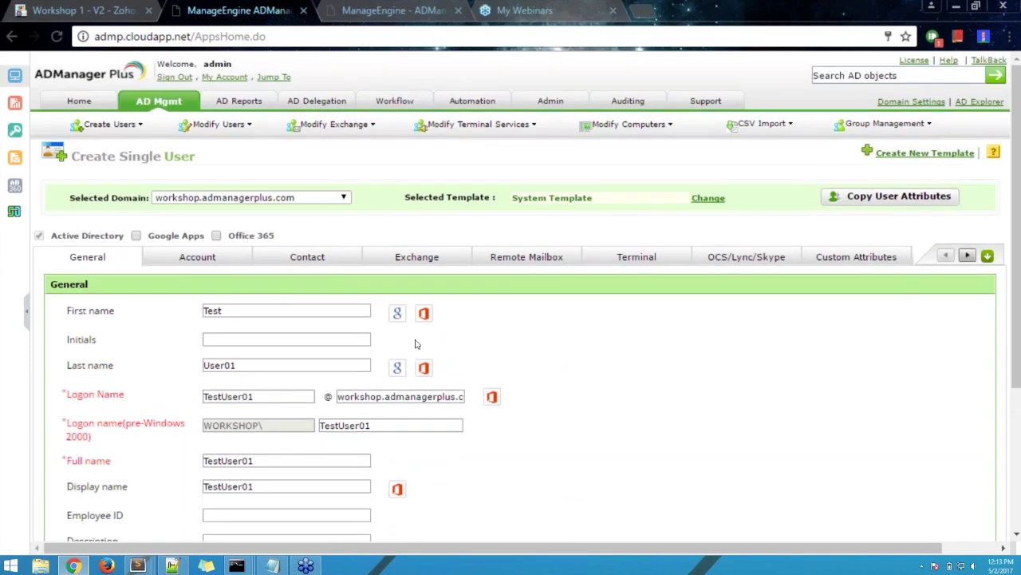
scroll(386, 381, down, 1)
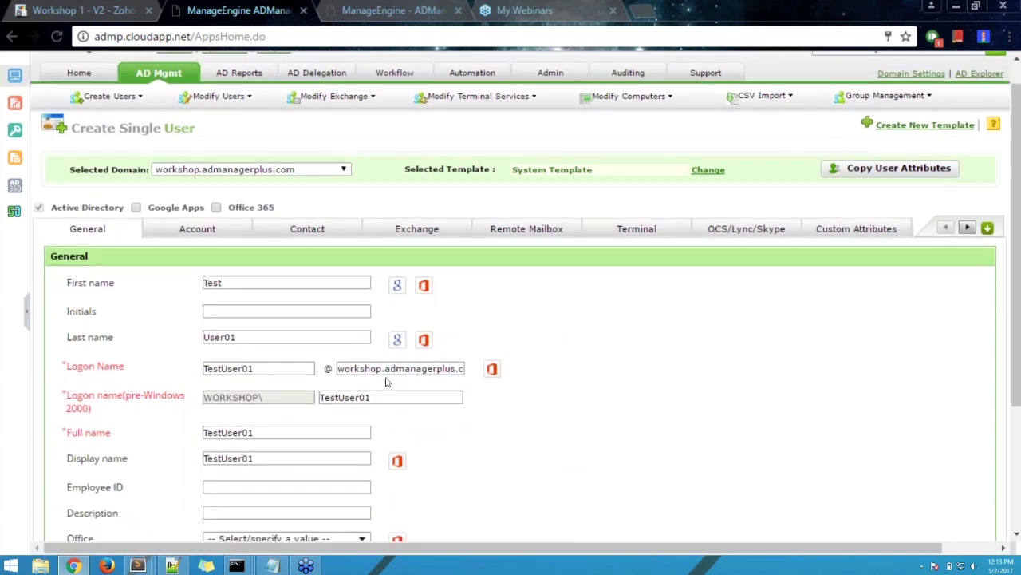
scroll(386, 381, down, 2)
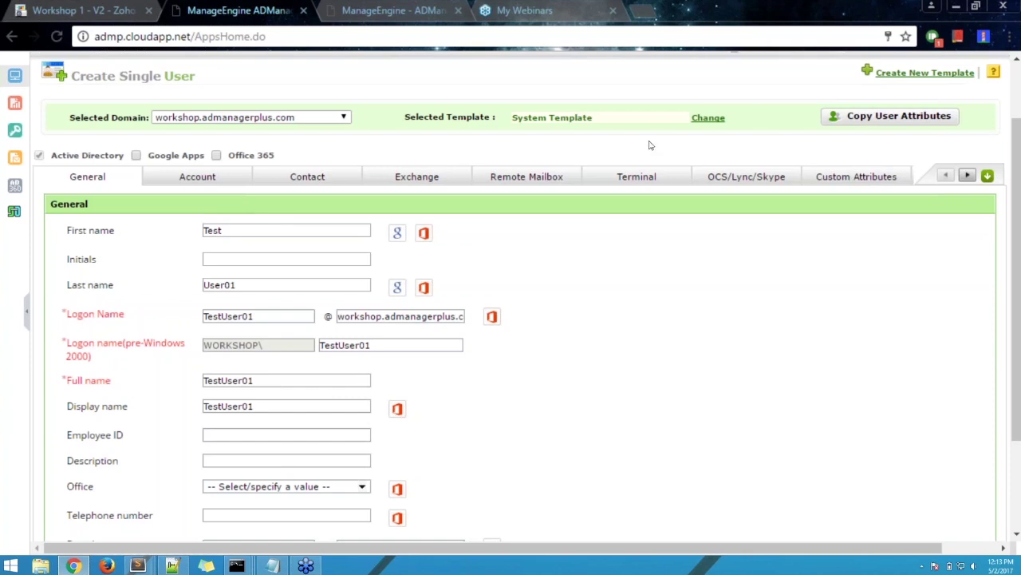
scroll(636, 140, up, 2)
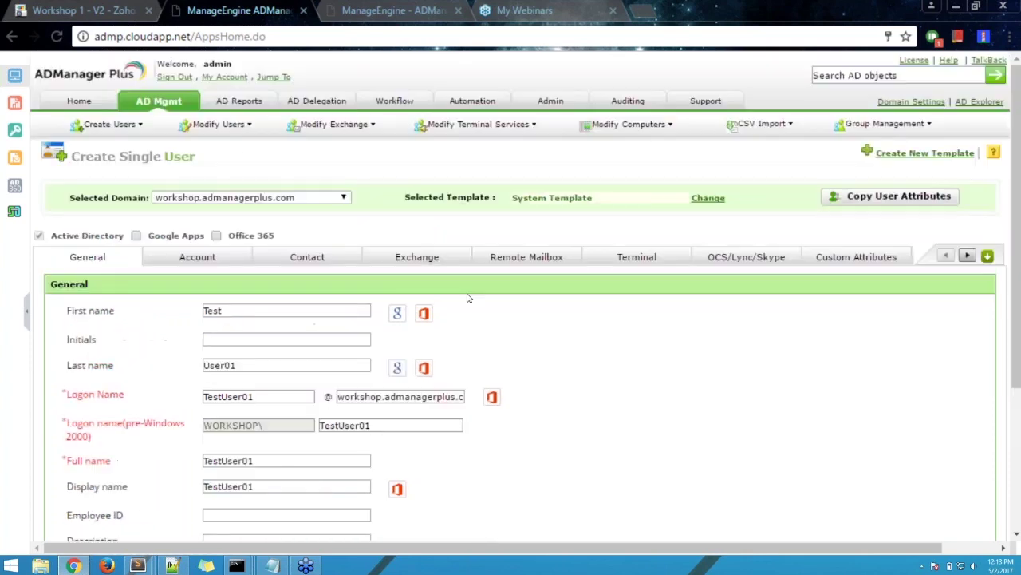
double_click(254, 396)
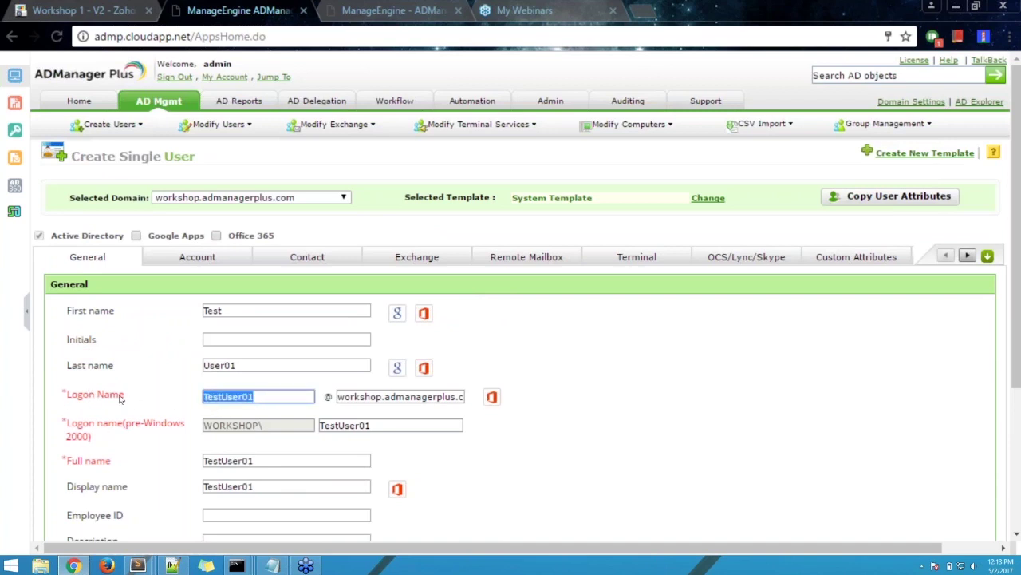
click(594, 429)
scroll(594, 429, down, 2)
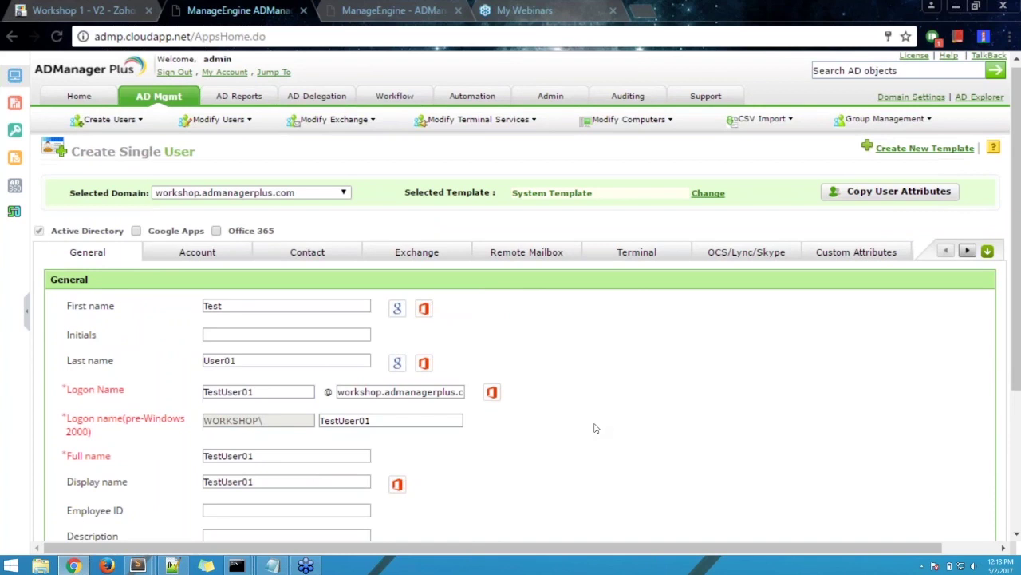
scroll(593, 426, up, 1)
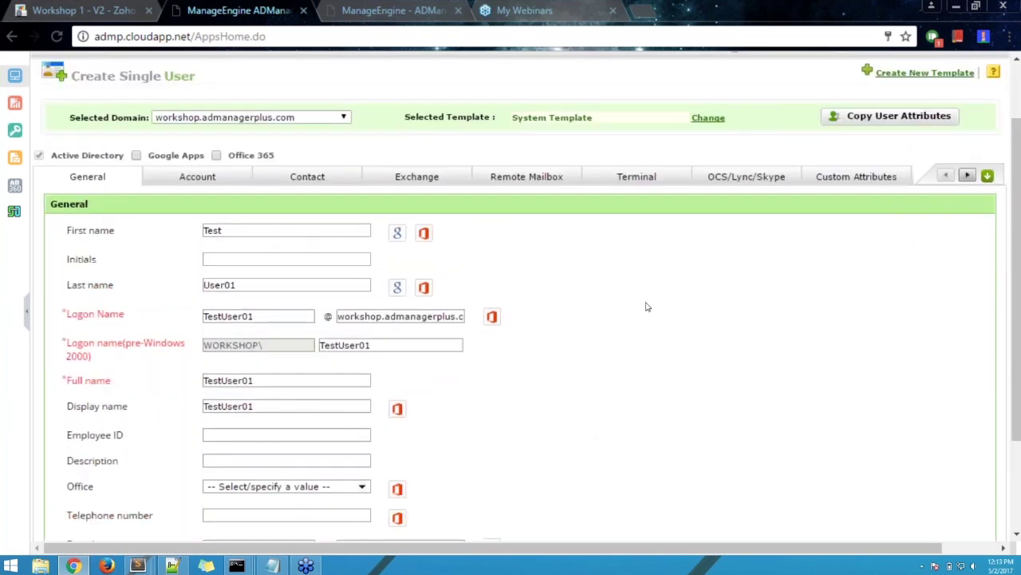
- In Account settings, try the password options and settle on Type a password
click(199, 178)
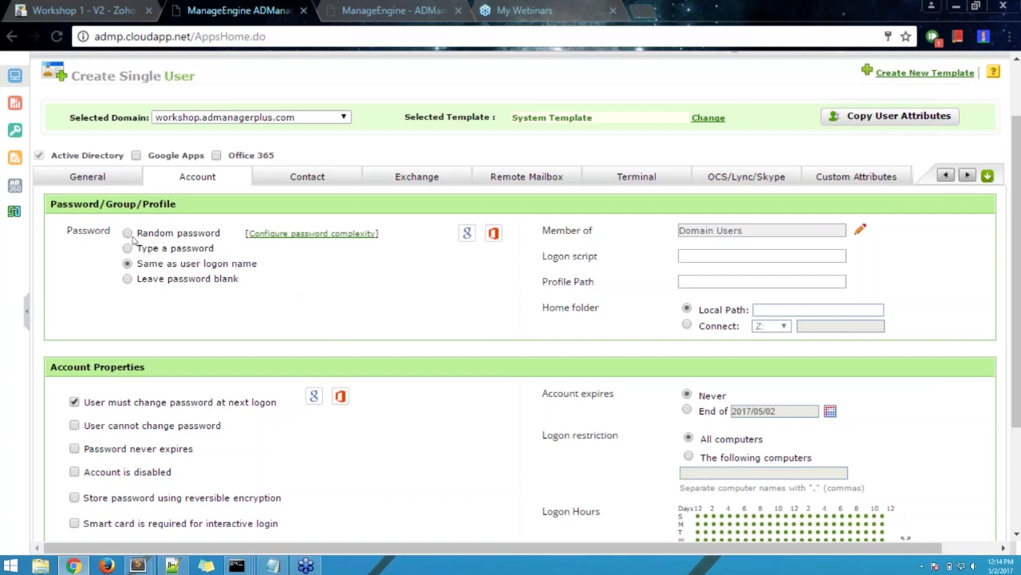
click(127, 249)
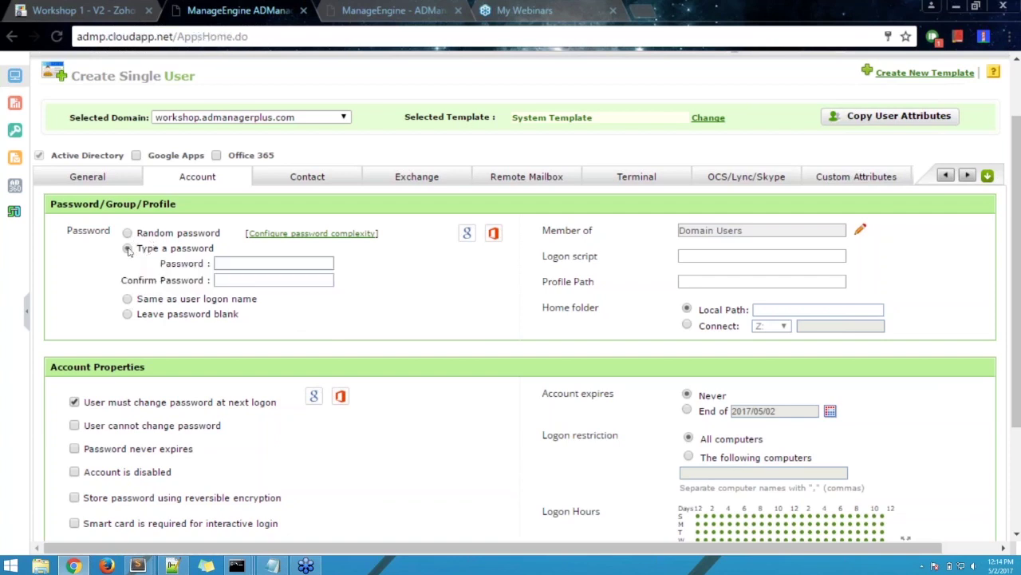
click(129, 301)
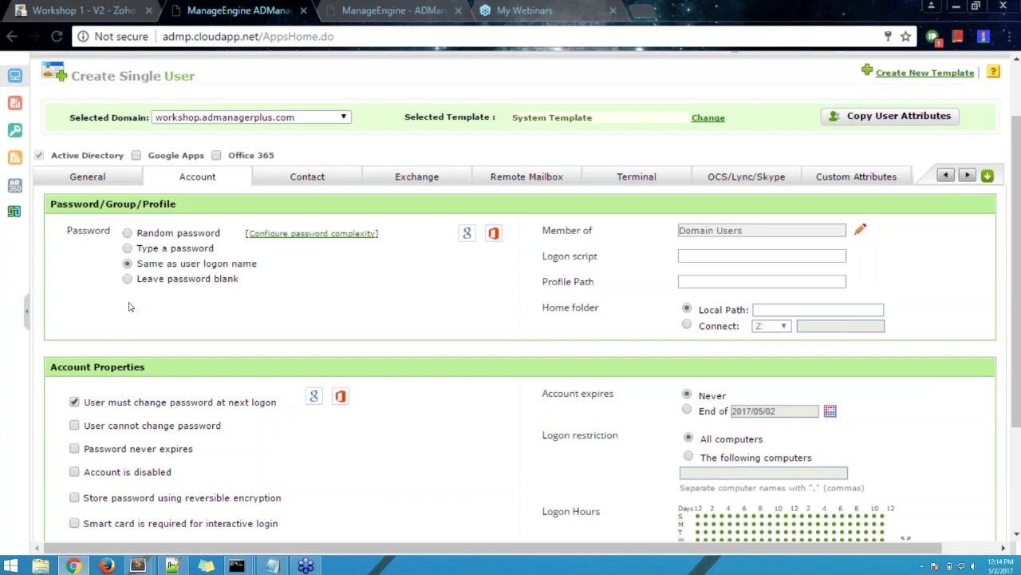
click(126, 279)
click(128, 280)
click(128, 249)
click(308, 263)
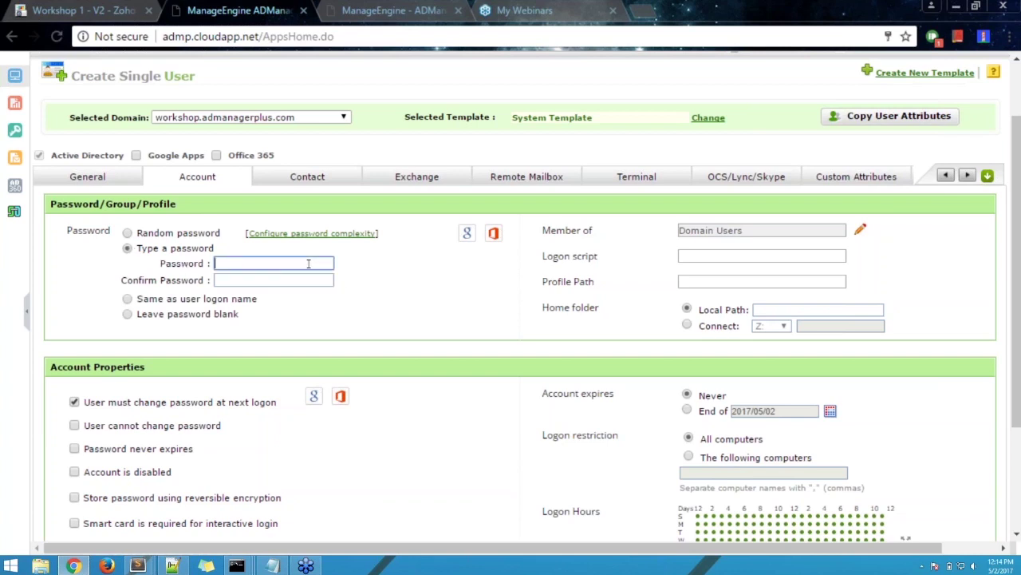
- Type the new user's password and repeat it in Confirm Password
text(••••••••••••)
key(Tab)
text(•••••••••••••)
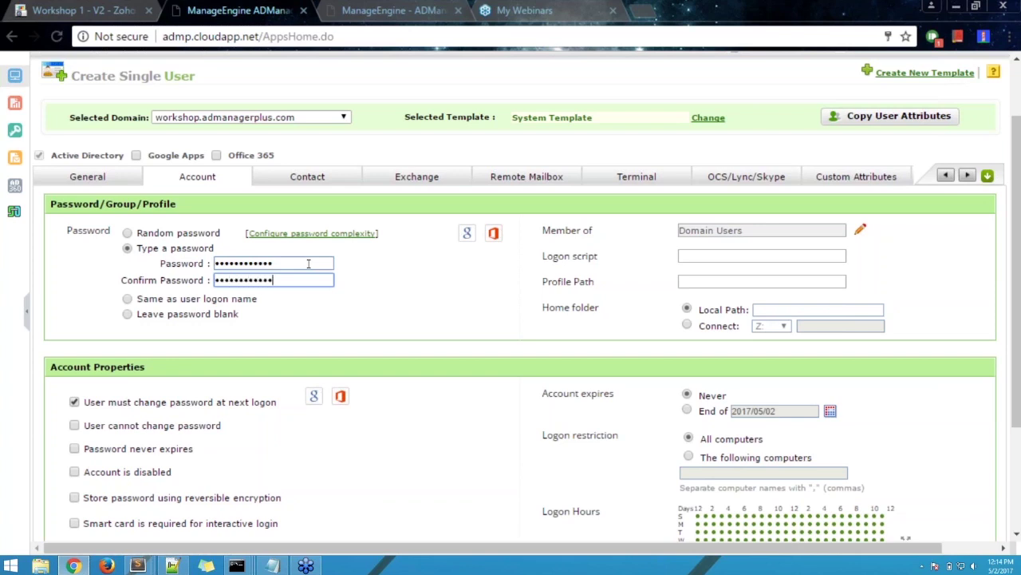
click(301, 311)
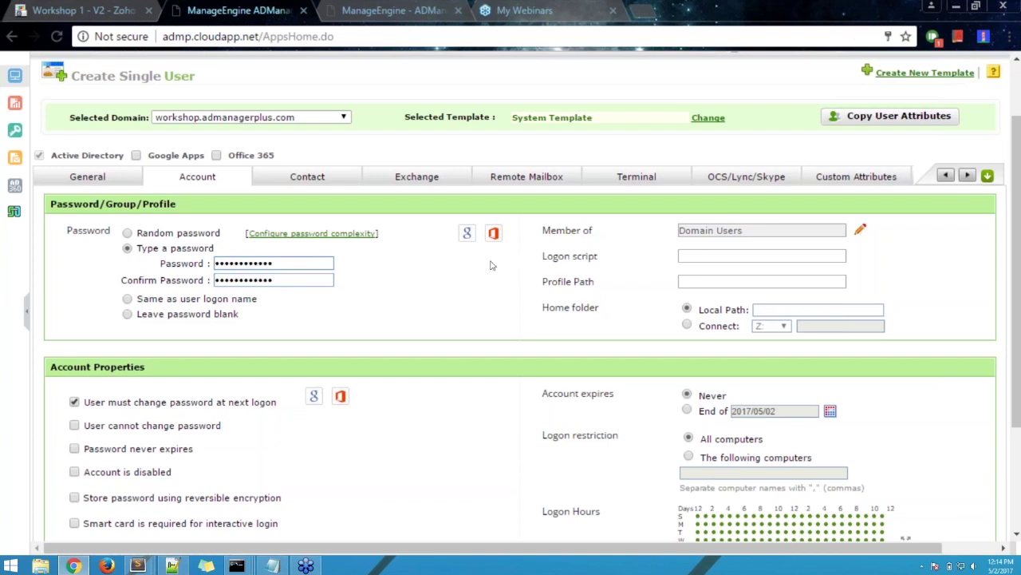
- Review the remaining account settings, including the Domain Users group membership
scroll(402, 364, down, 2)
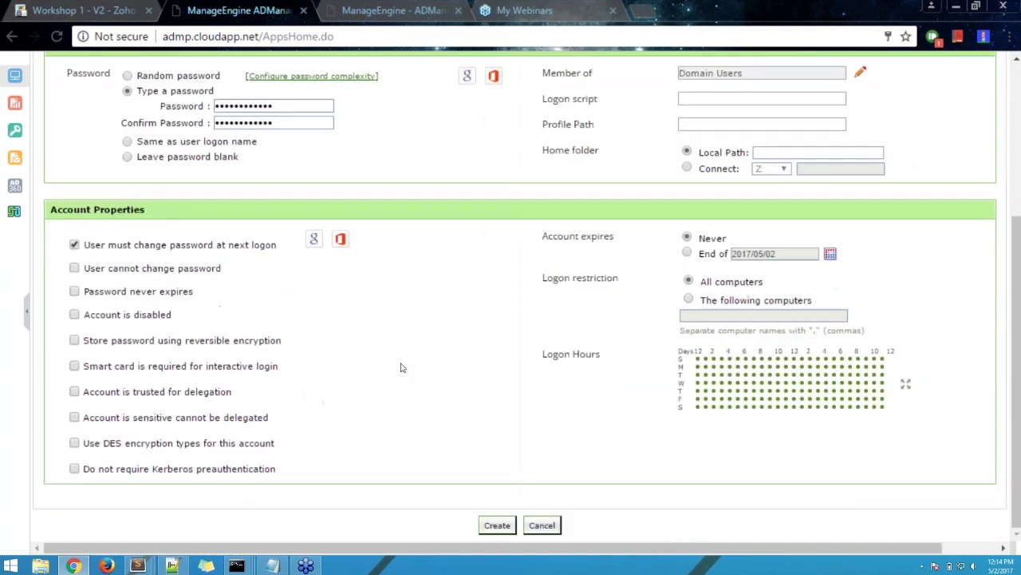
scroll(402, 365, up, 3)
scroll(399, 402, down, 3)
scroll(180, 398, up, 3)
scroll(180, 398, down, 3)
scroll(511, 288, up, 2)
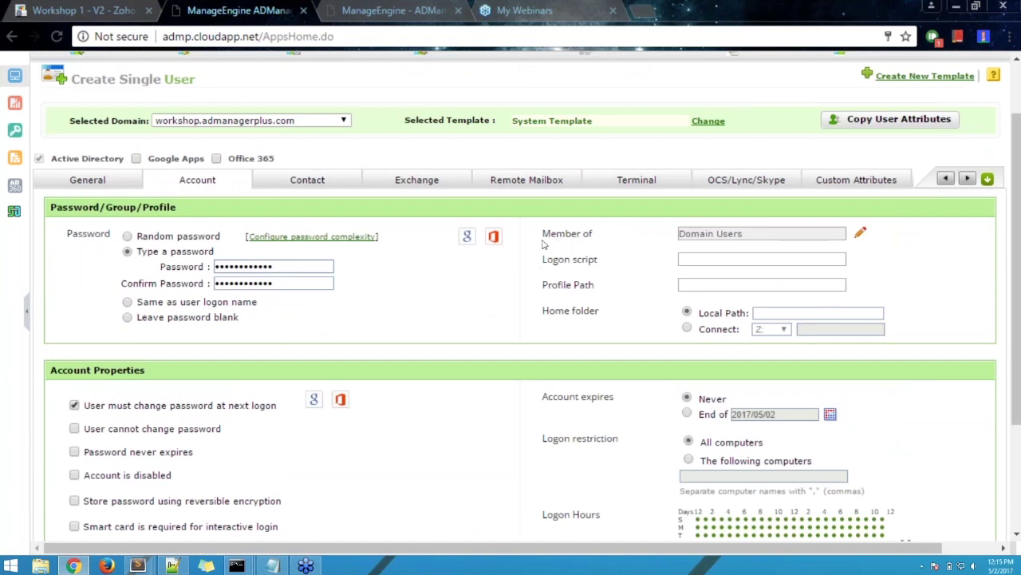
drag(576, 236, 568, 245)
click(557, 246)
- Add Administrators, Allowed RODC Password Replication Group and a third group to the membership
click(863, 233)
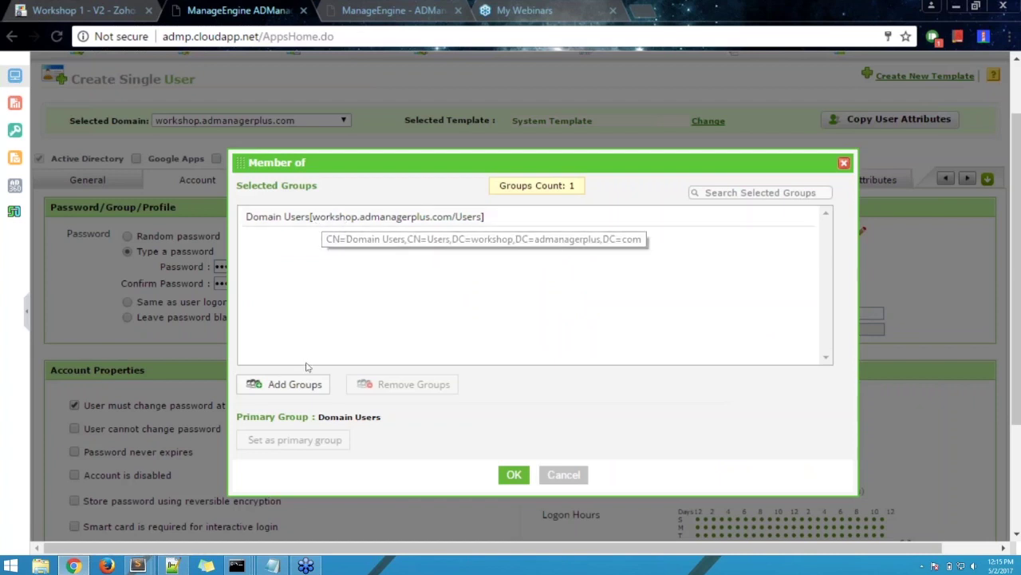
click(306, 383)
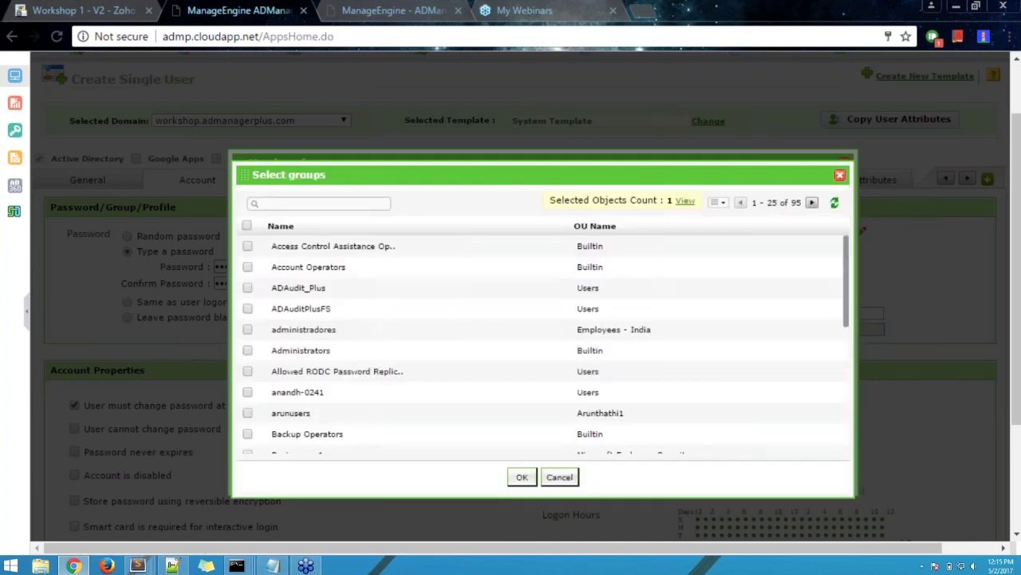
click(247, 350)
click(247, 371)
click(248, 392)
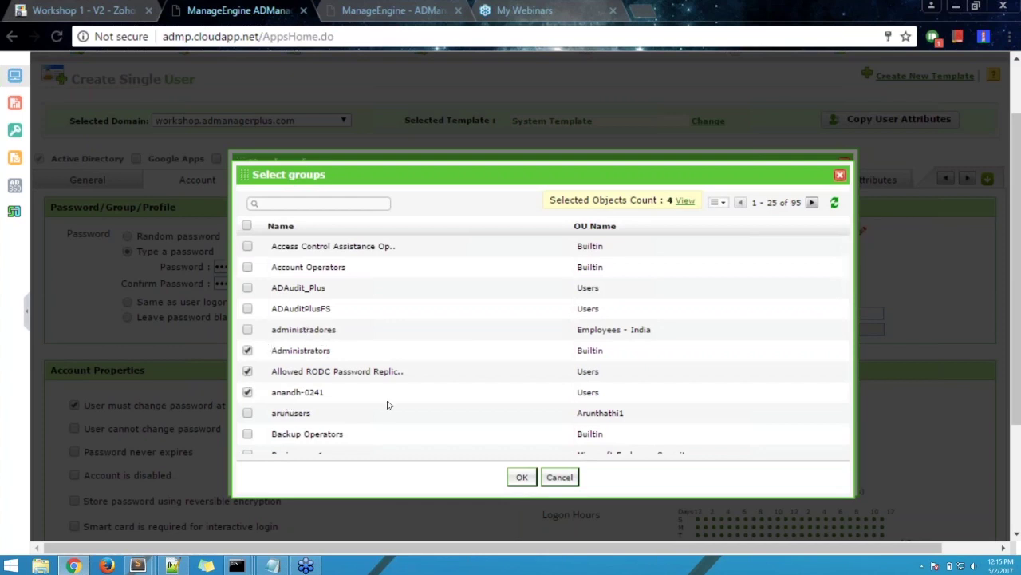
click(521, 476)
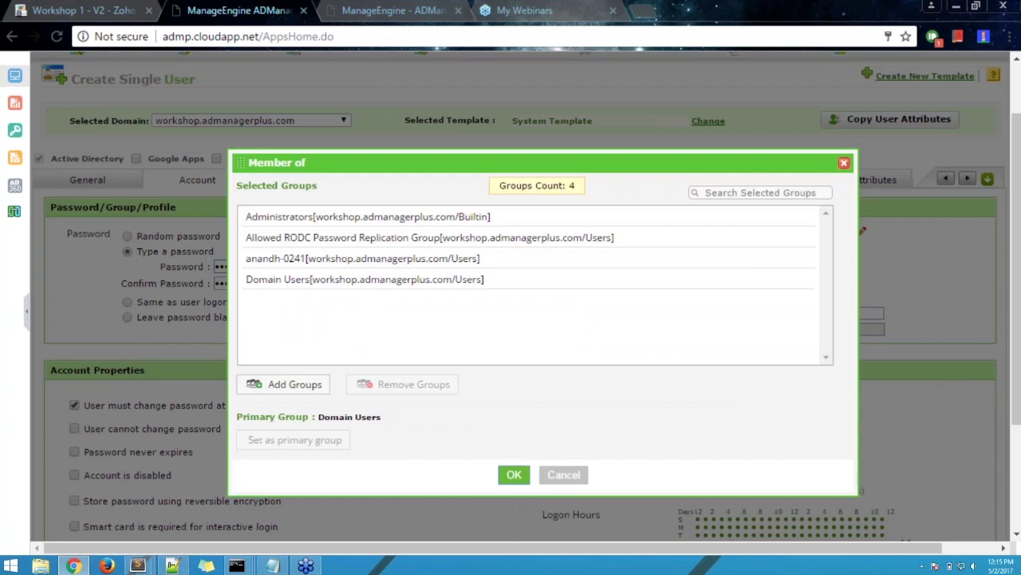
click(514, 474)
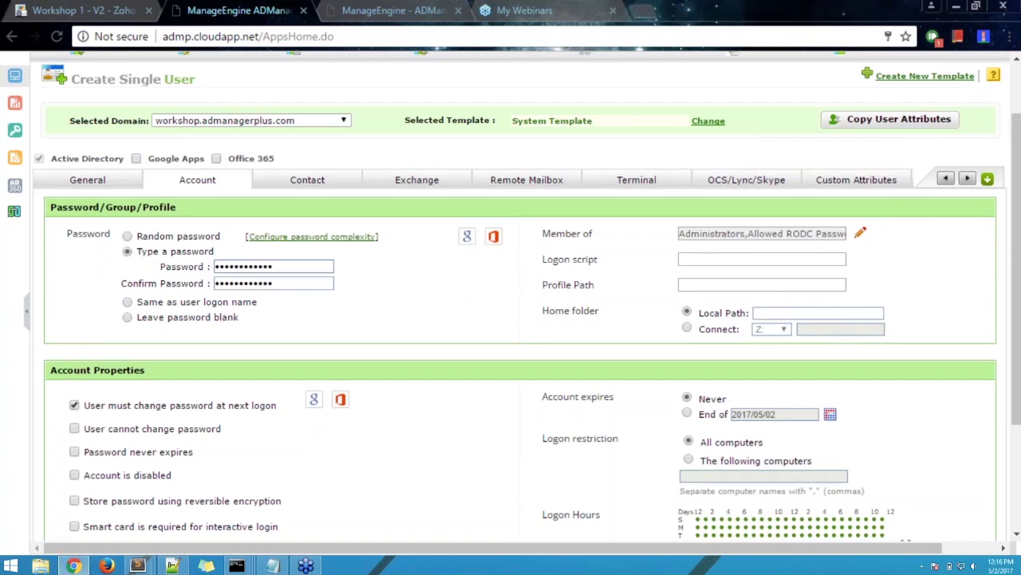
click(127, 236)
click(127, 252)
click(127, 236)
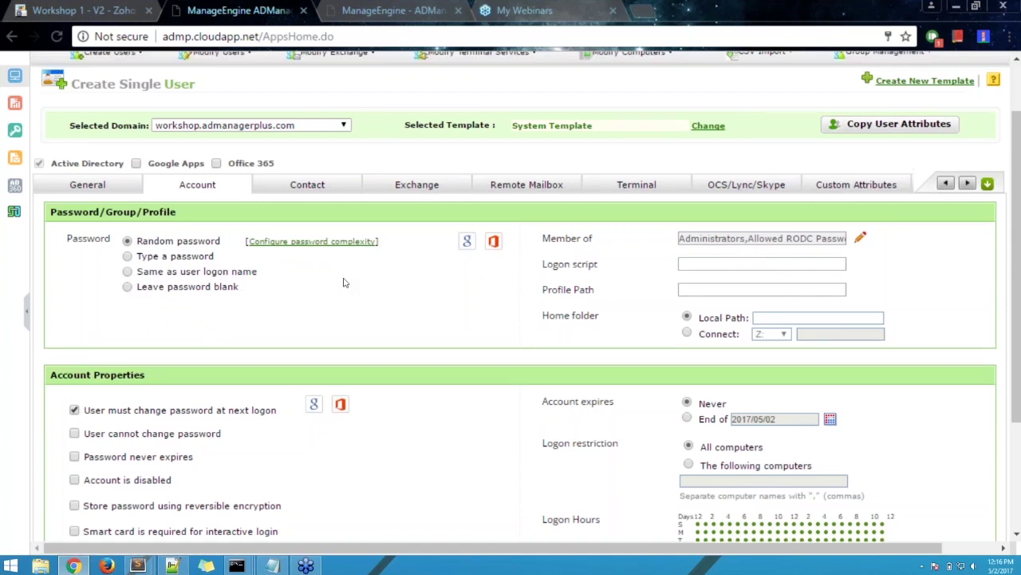
scroll(345, 282, up, 1)
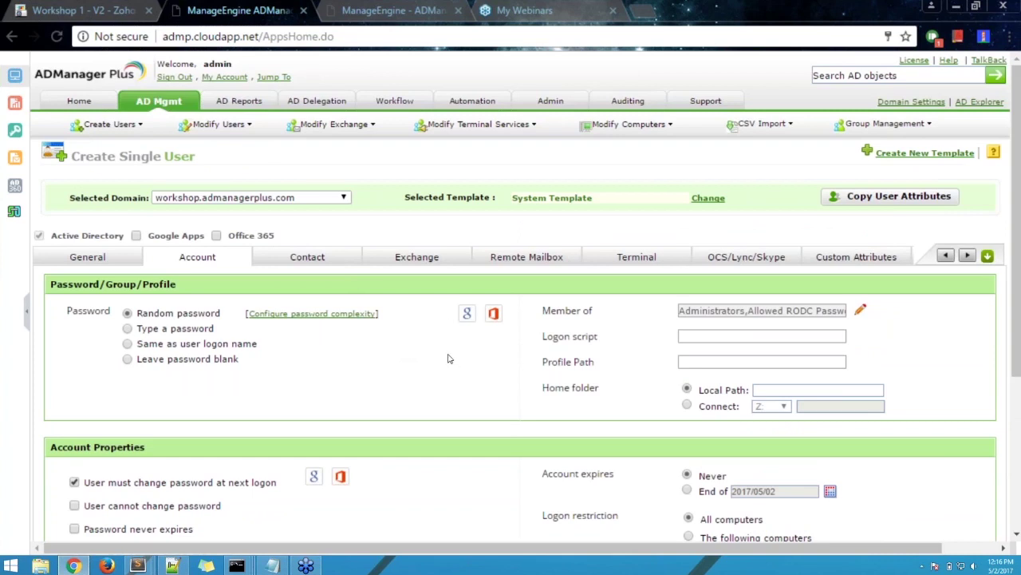
click(128, 328)
scroll(419, 381, down, 2)
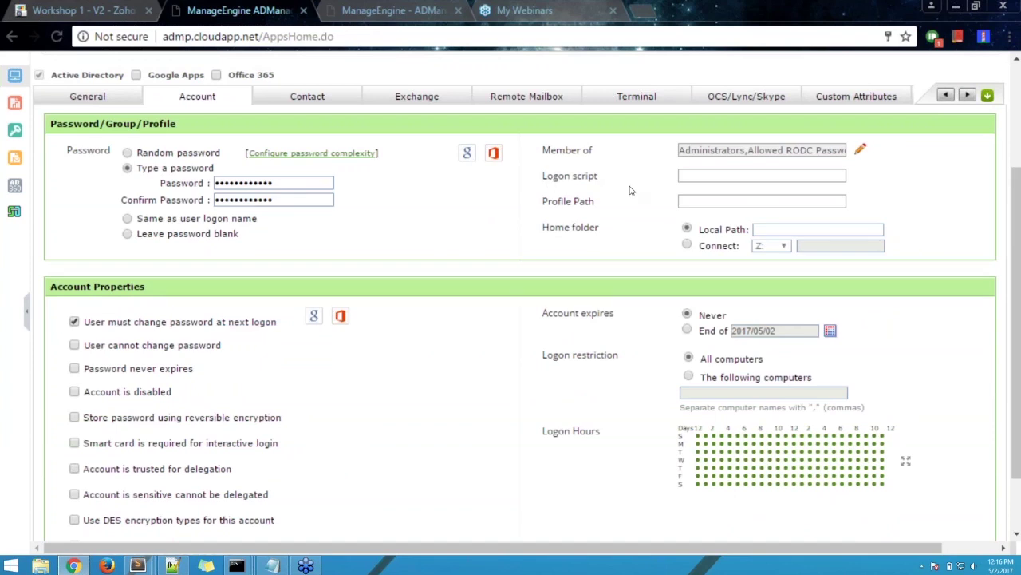
click(741, 175)
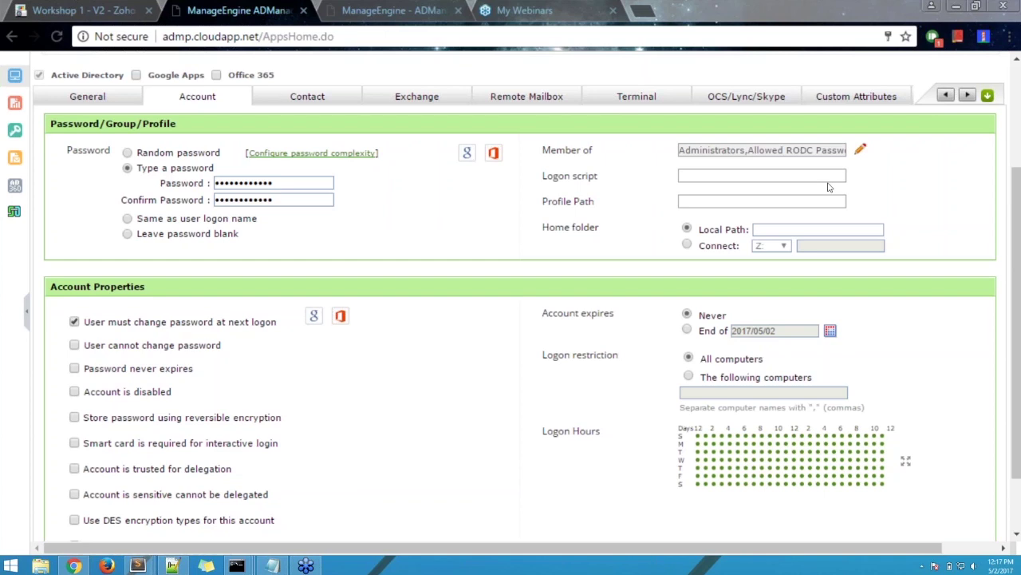
scroll(289, 292, up, 2)
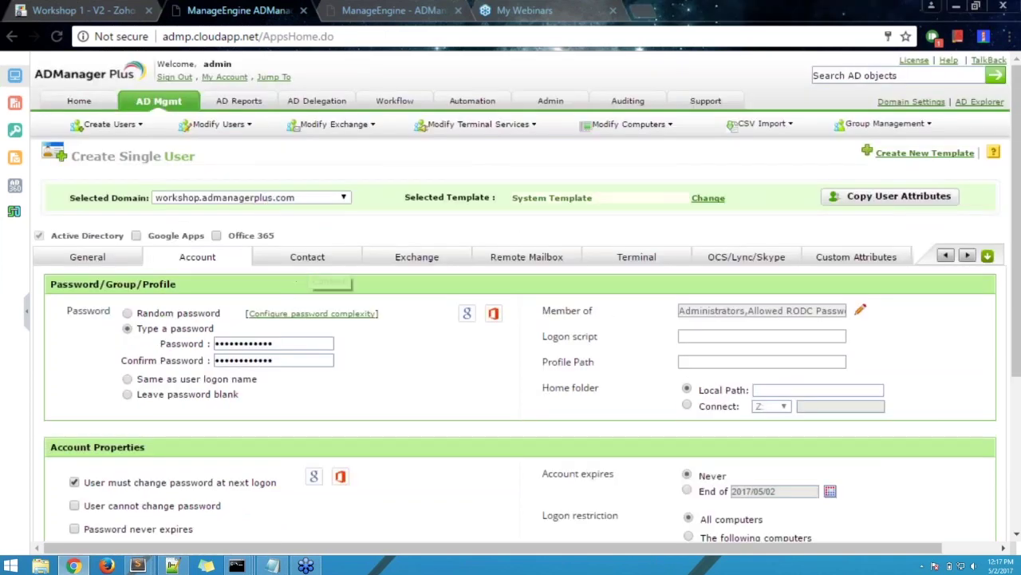
click(318, 263)
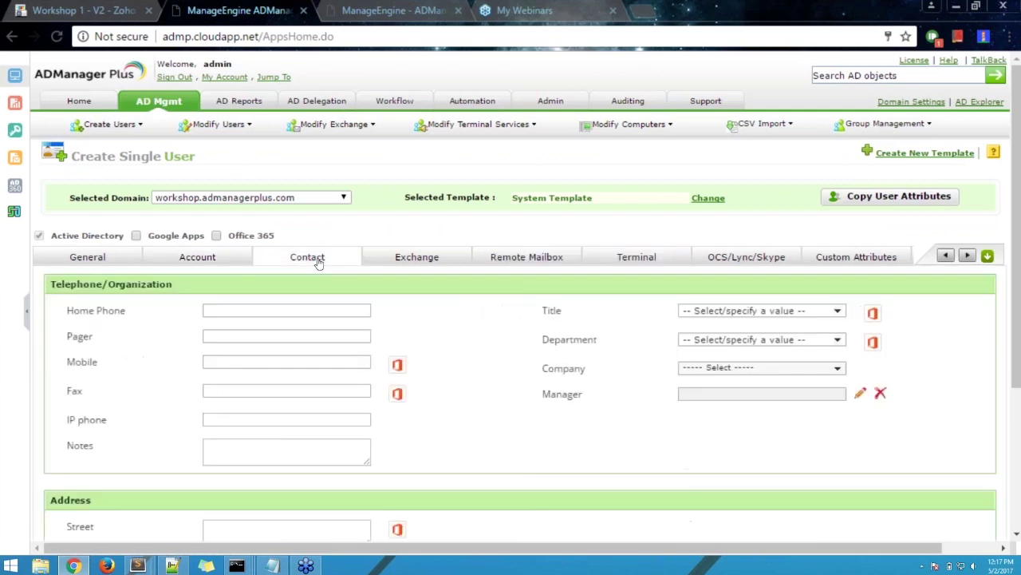
scroll(509, 367, down, 1)
scroll(509, 367, down, 1)
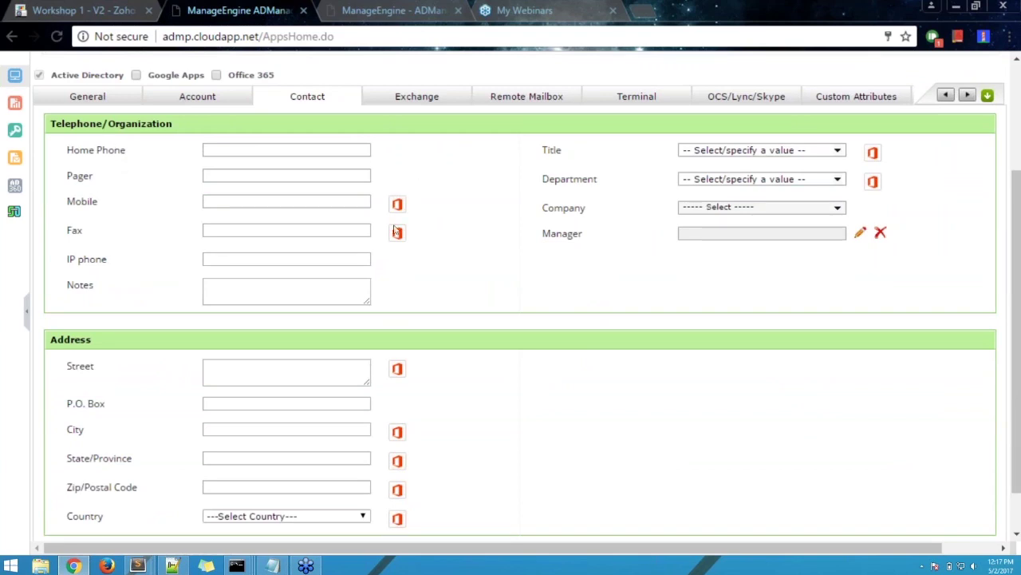
scroll(423, 225, down, 1)
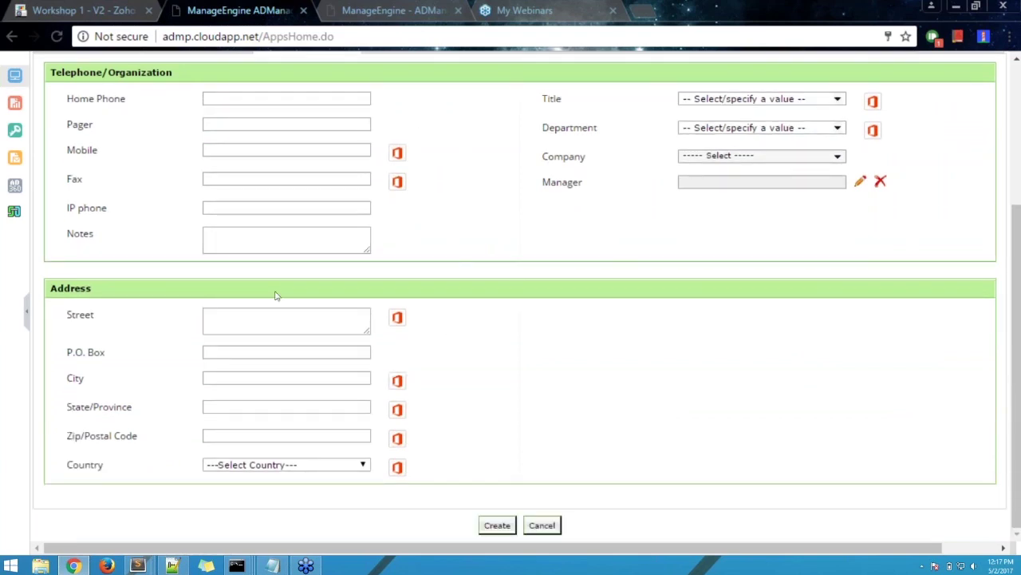
scroll(754, 305, up, 2)
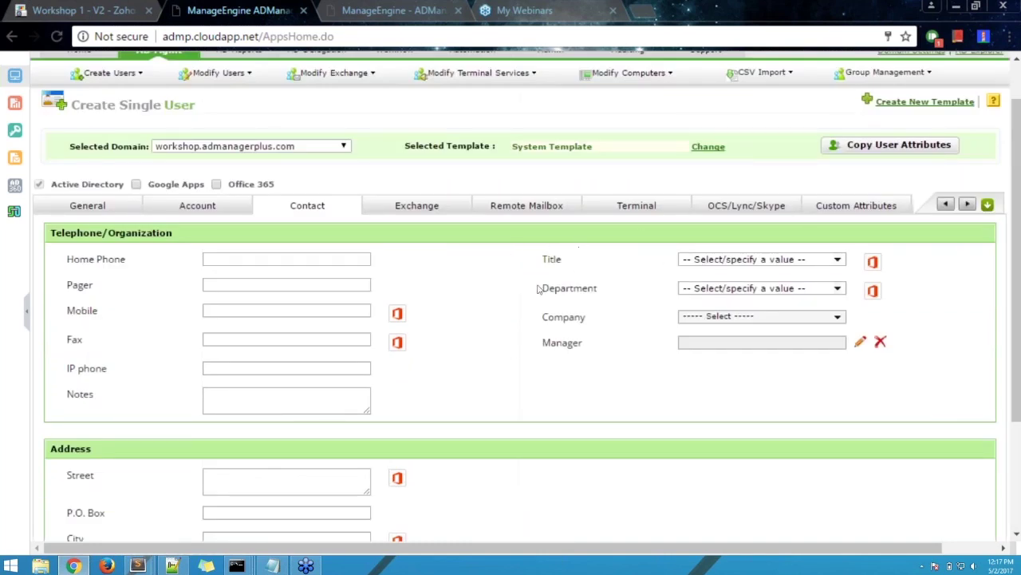
click(756, 260)
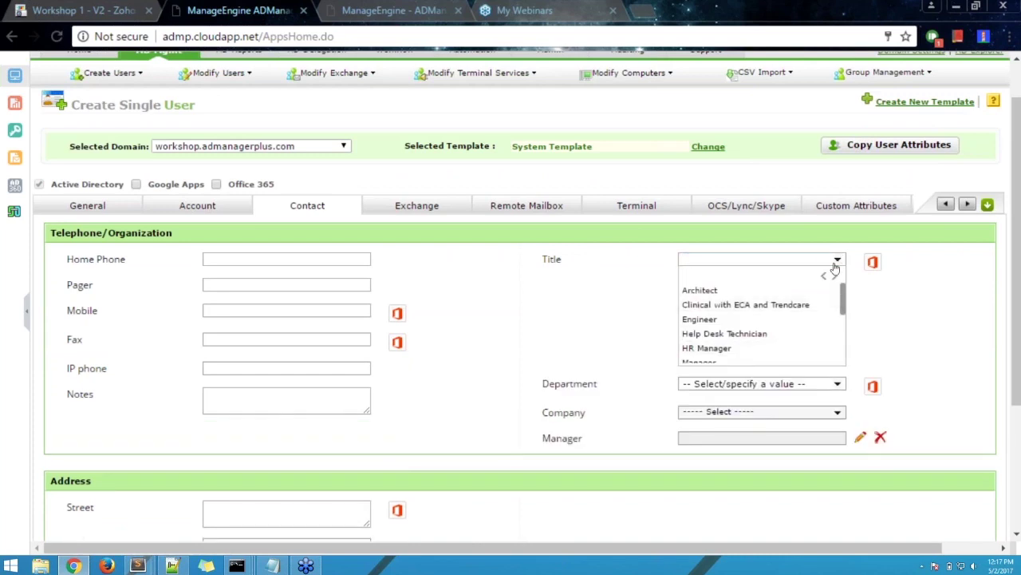
click(835, 263)
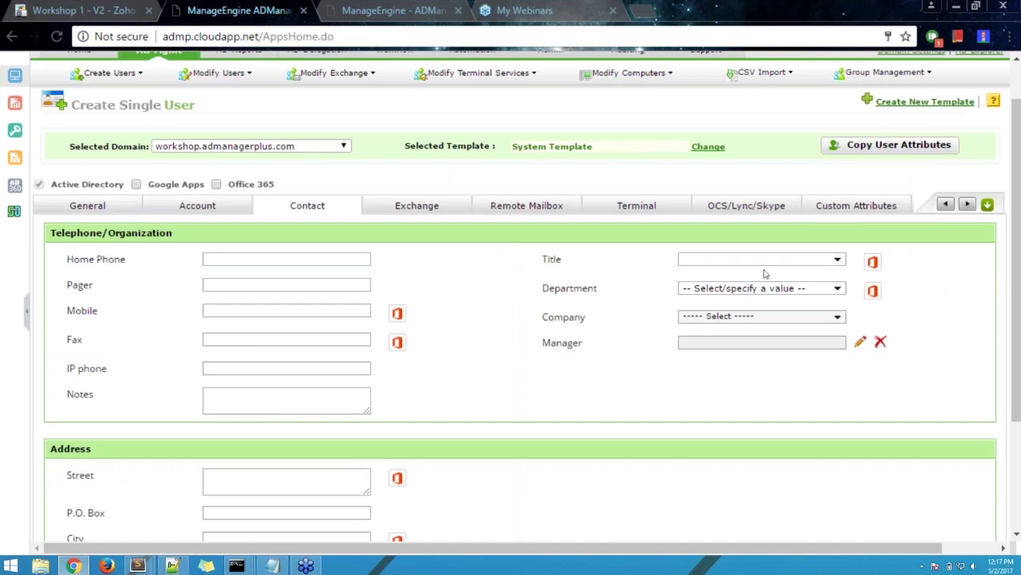
scroll(485, 289, down, 1)
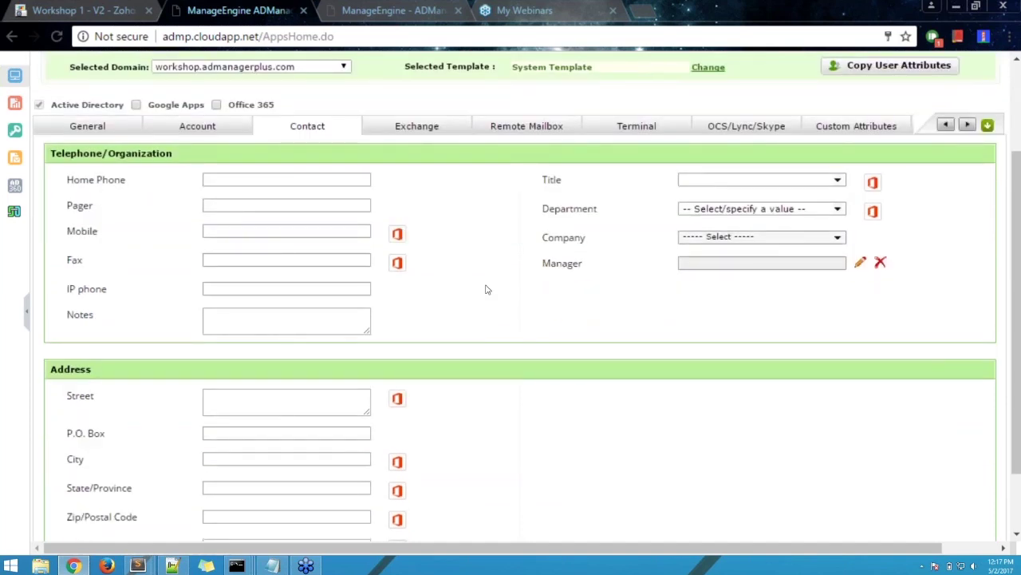
scroll(455, 275, up, 2)
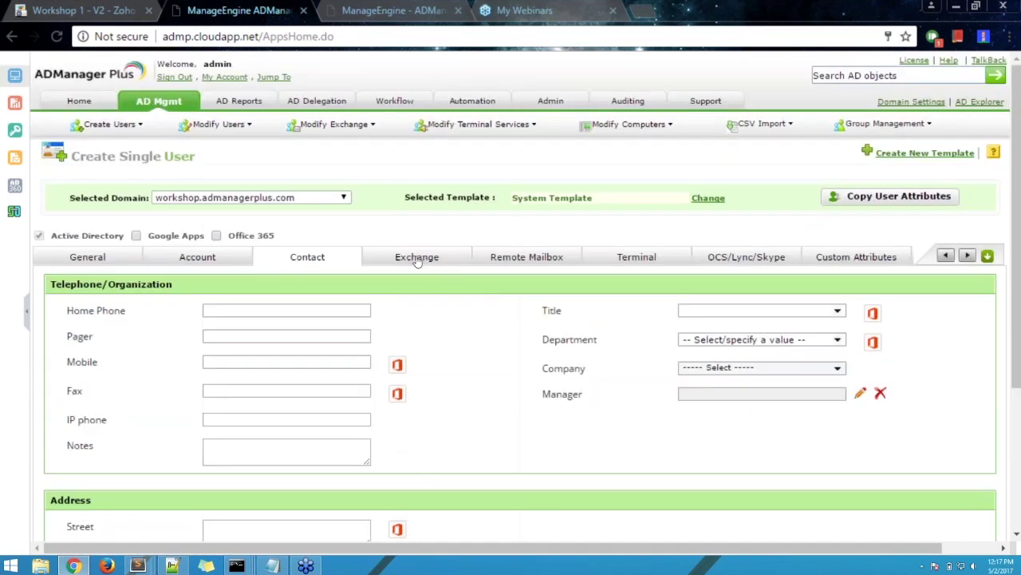
click(416, 261)
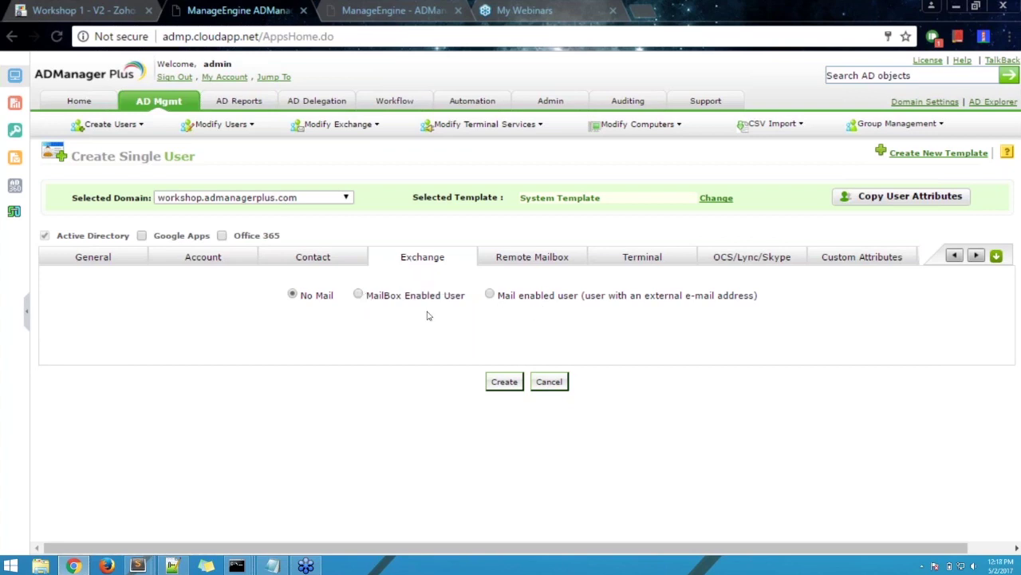
- Make the new user a Mailbox Enabled User with alias TestUser01
click(358, 295)
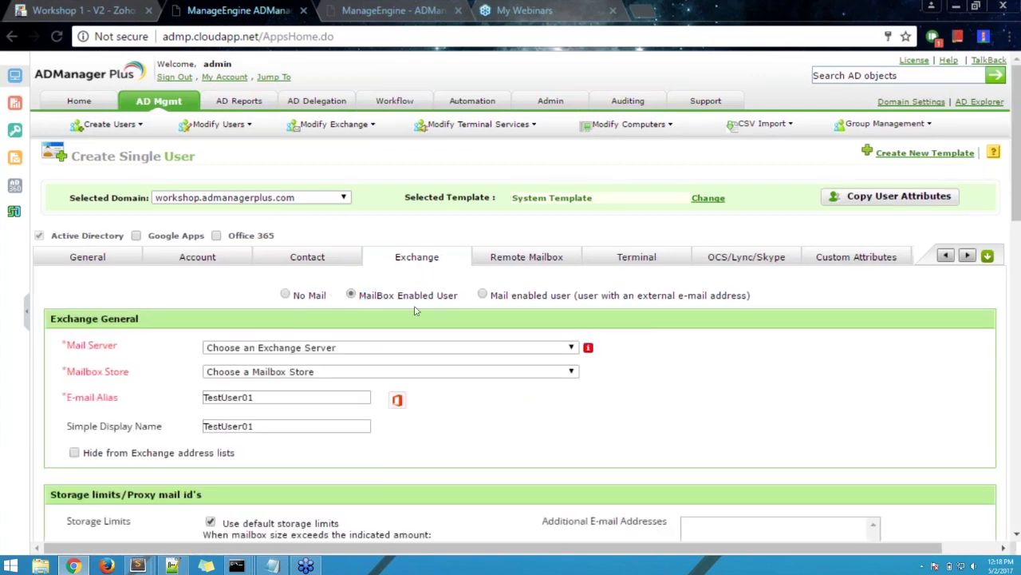
scroll(768, 389, down, 1)
scroll(769, 388, down, 2)
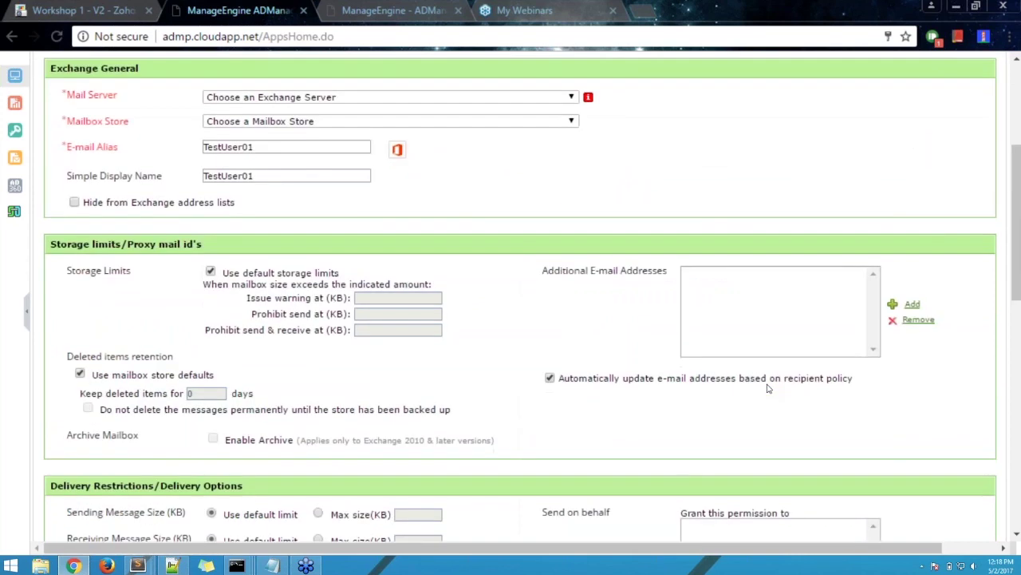
scroll(769, 389, down, 6)
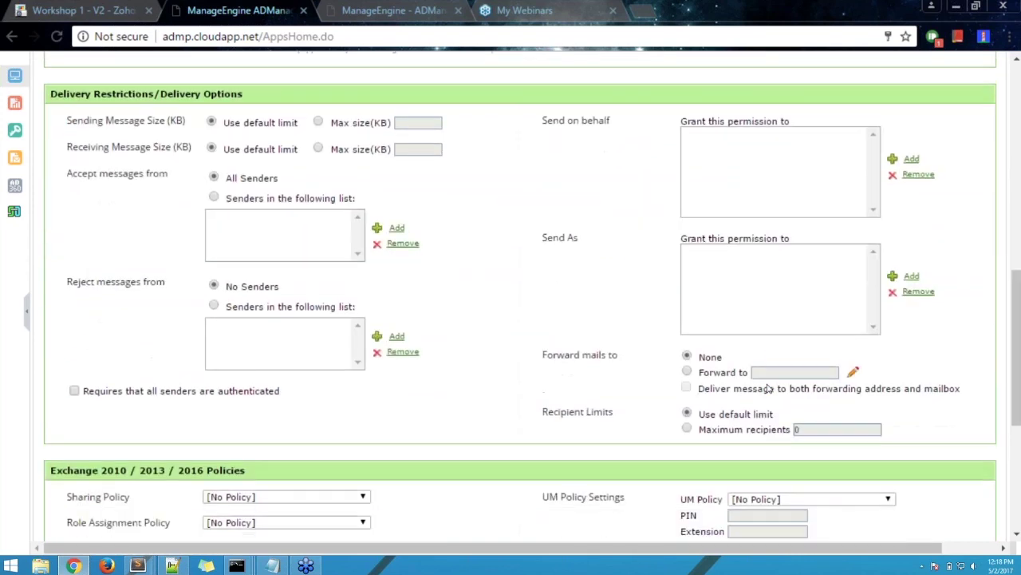
scroll(769, 389, up, 10)
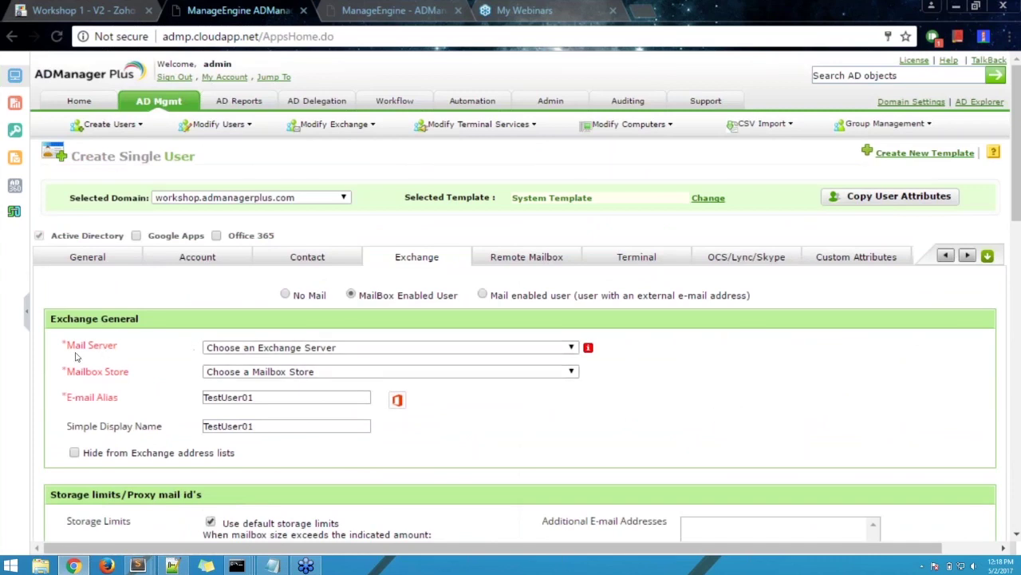
- Check the Mail Server list without choosing a server, then review the Exchange storage options
click(237, 349)
click(88, 376)
scroll(659, 427, down, 2)
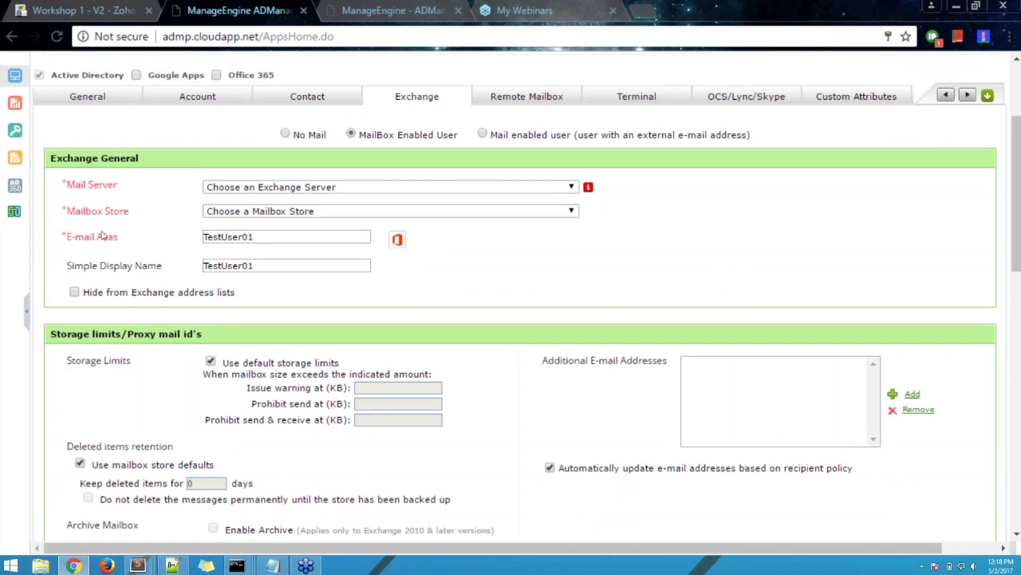
scroll(499, 275, down, 3)
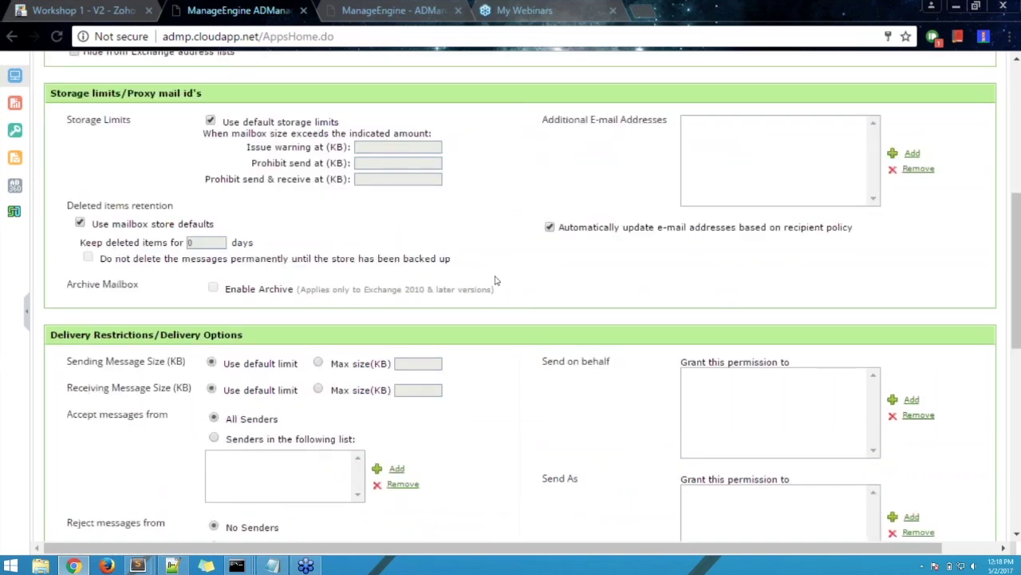
scroll(519, 272, down, 2)
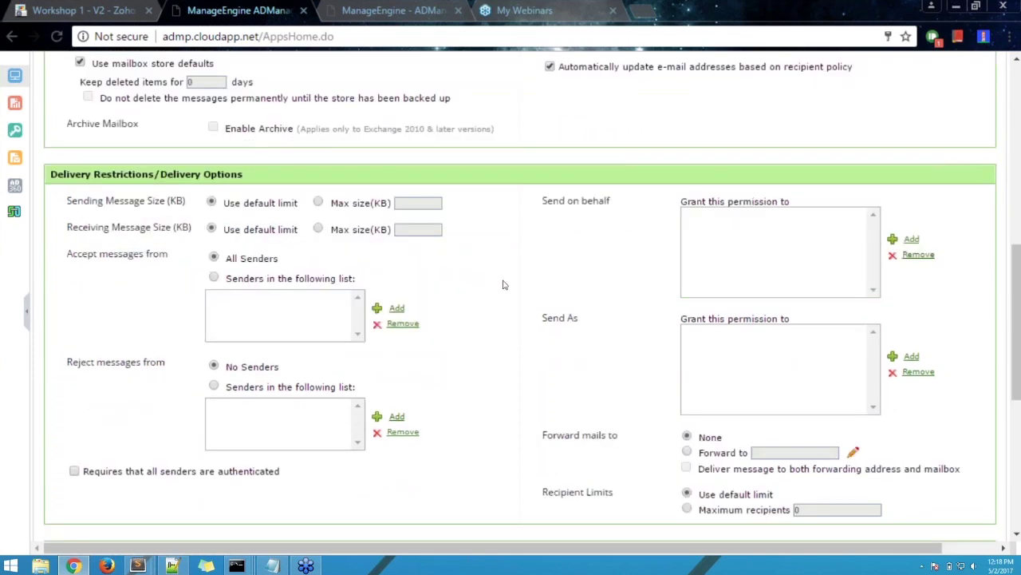
scroll(503, 285, down, 4)
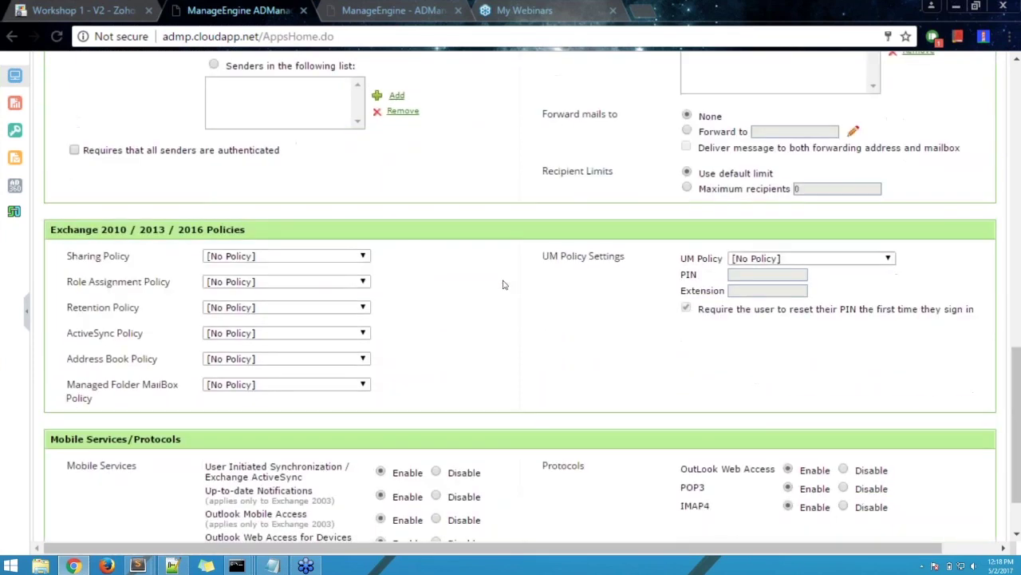
scroll(503, 285, down, 2)
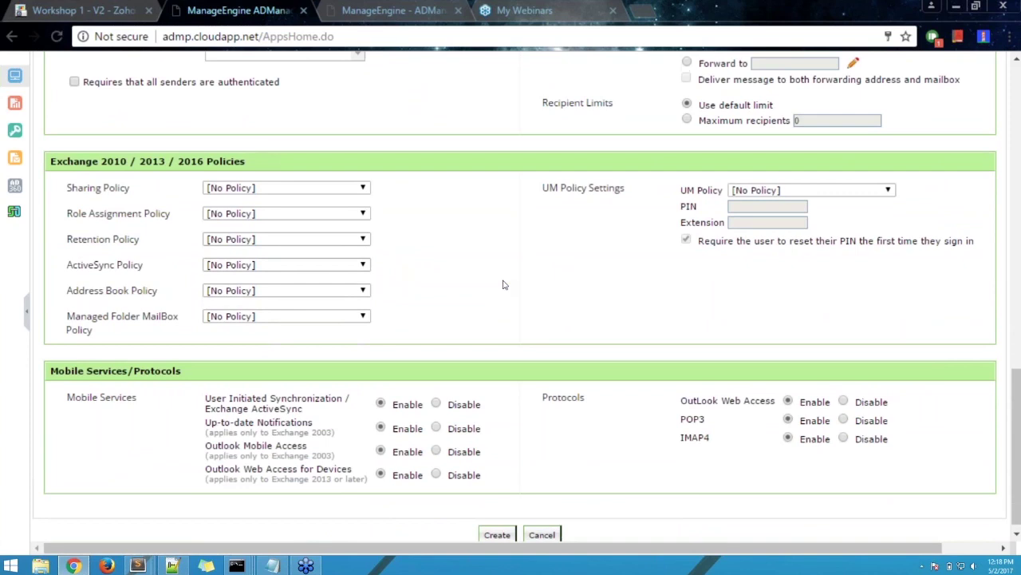
scroll(503, 285, up, 15)
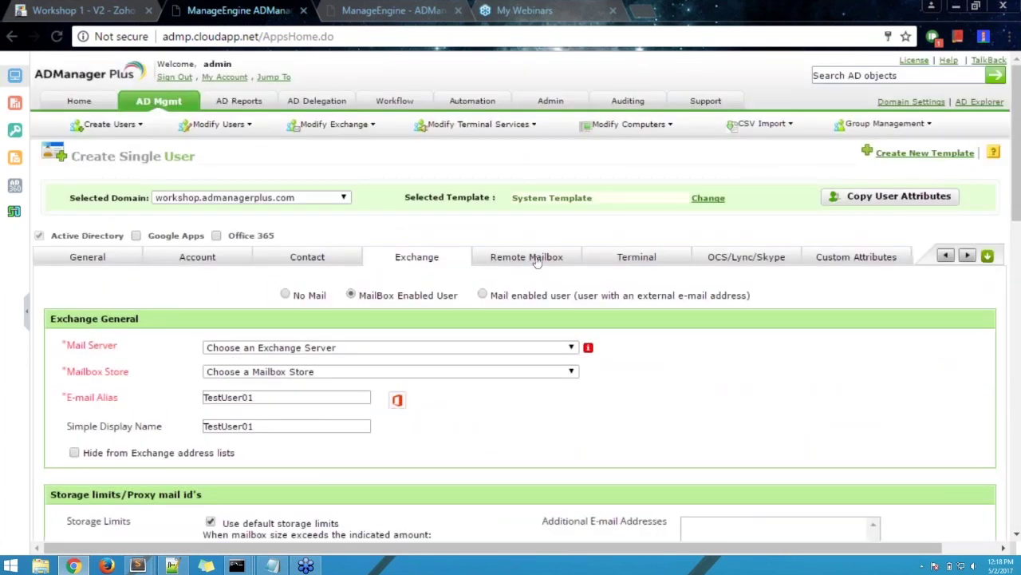
- Review the Remote Mailbox and Terminal settings, then show OCS/Lync/Skype with No Communication Server
click(540, 258)
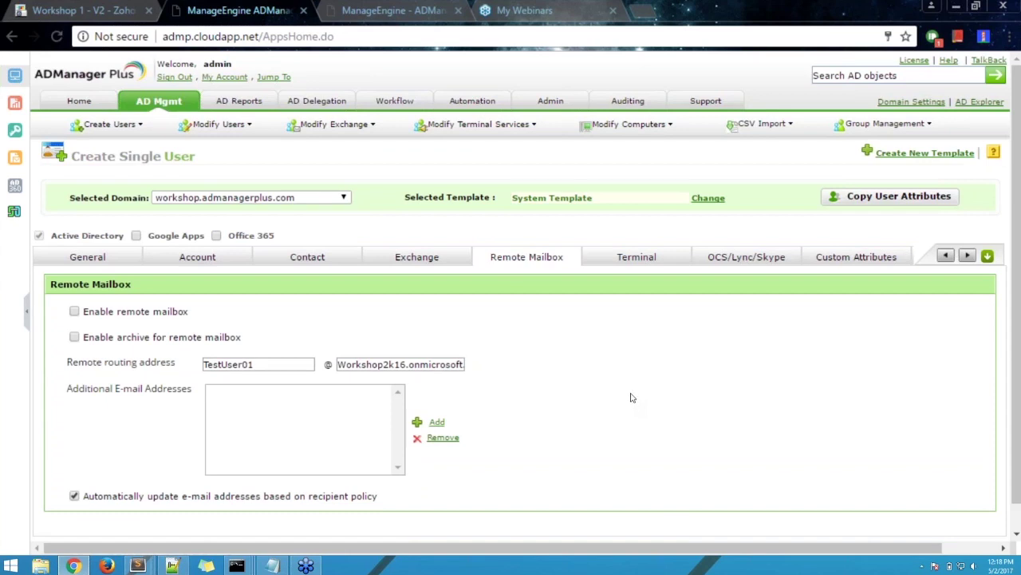
click(624, 260)
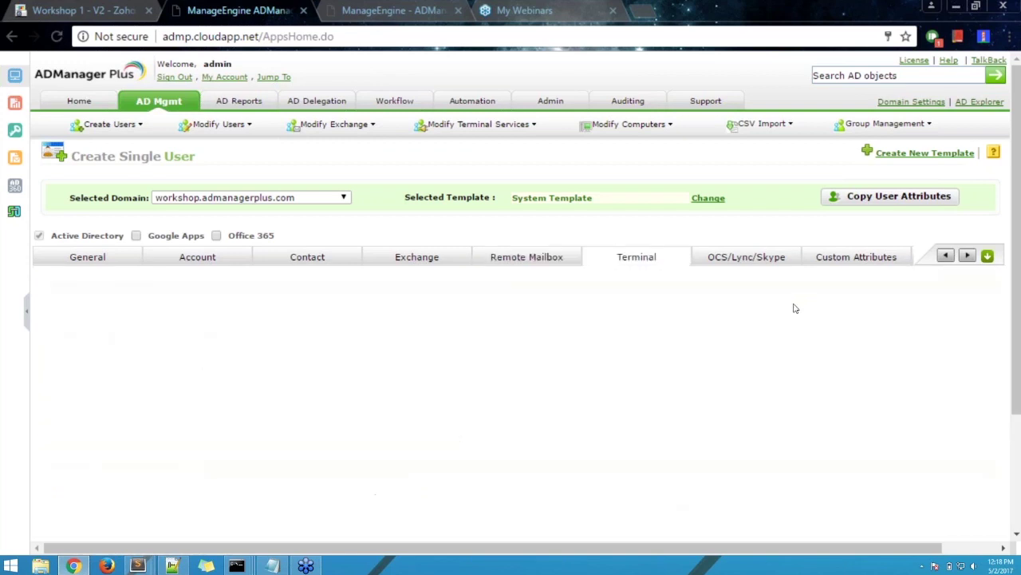
click(733, 261)
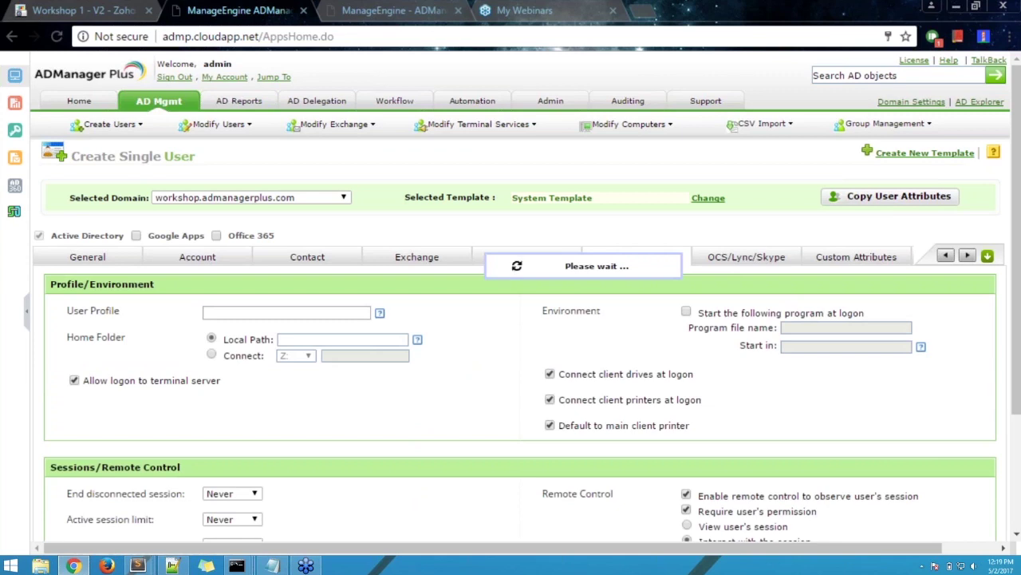
click(666, 257)
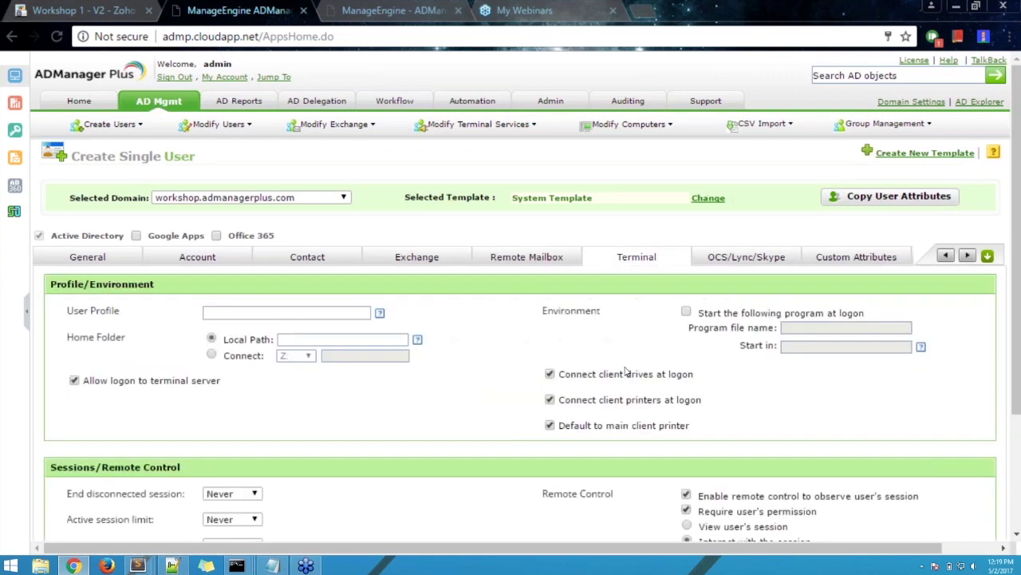
scroll(626, 371, down, 1)
scroll(626, 371, down, 1)
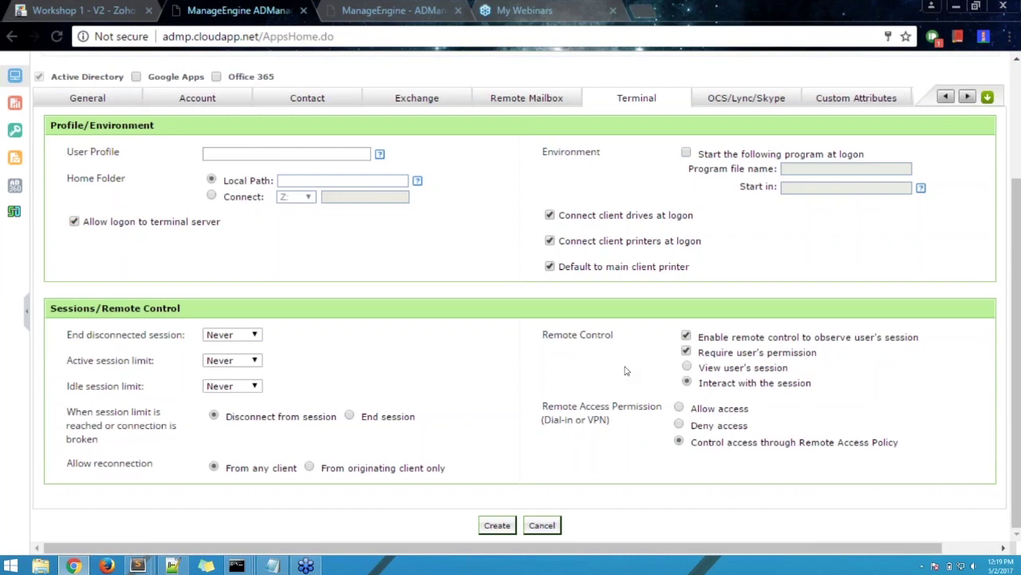
scroll(627, 371, up, 1)
scroll(626, 371, up, 3)
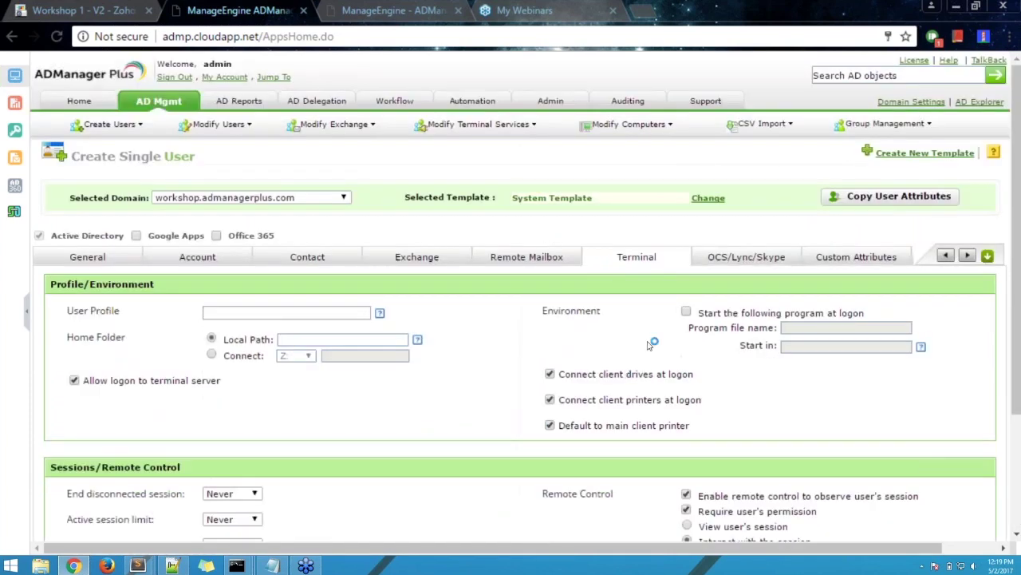
click(725, 259)
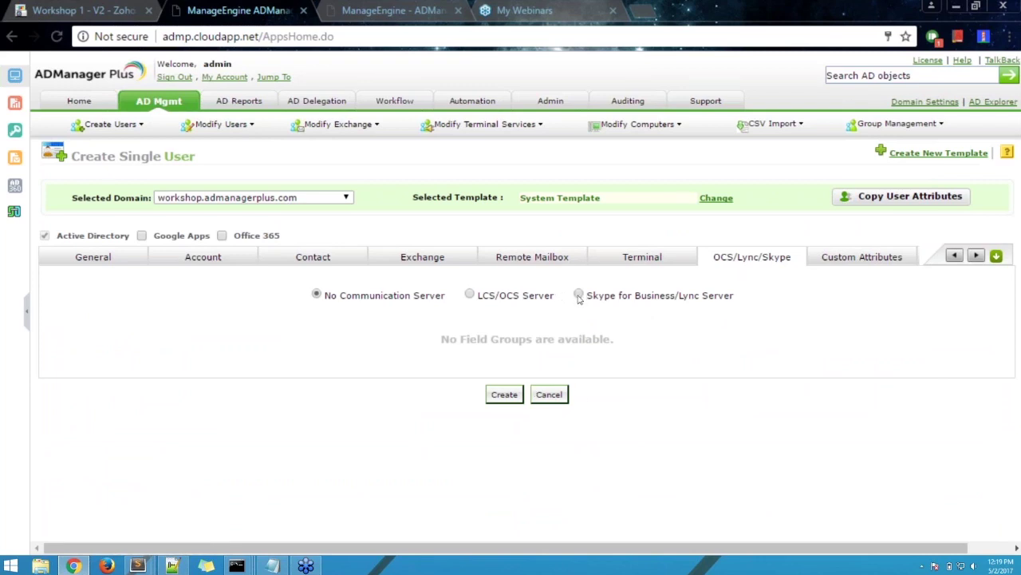
click(578, 295)
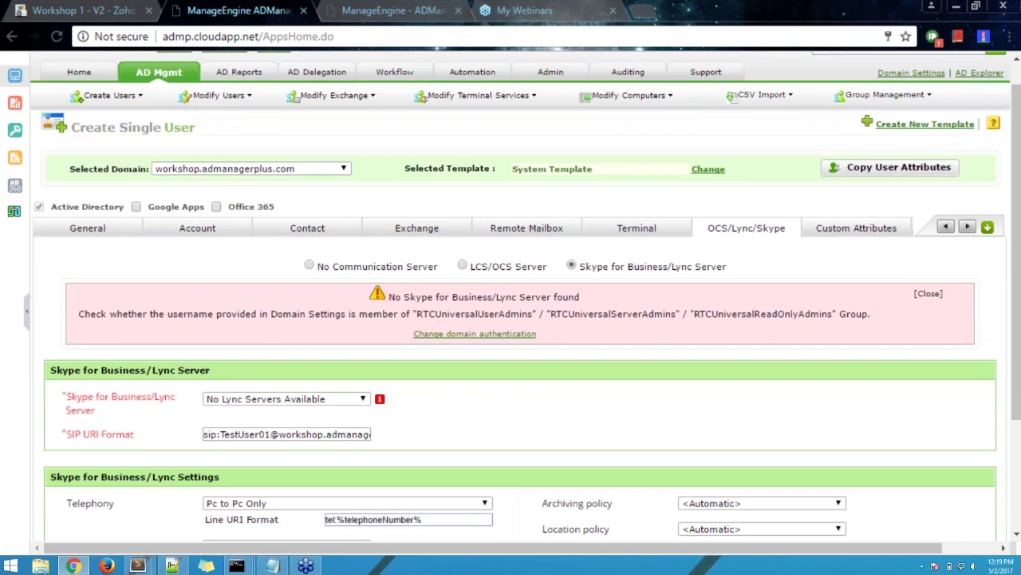
scroll(527, 304, down, 2)
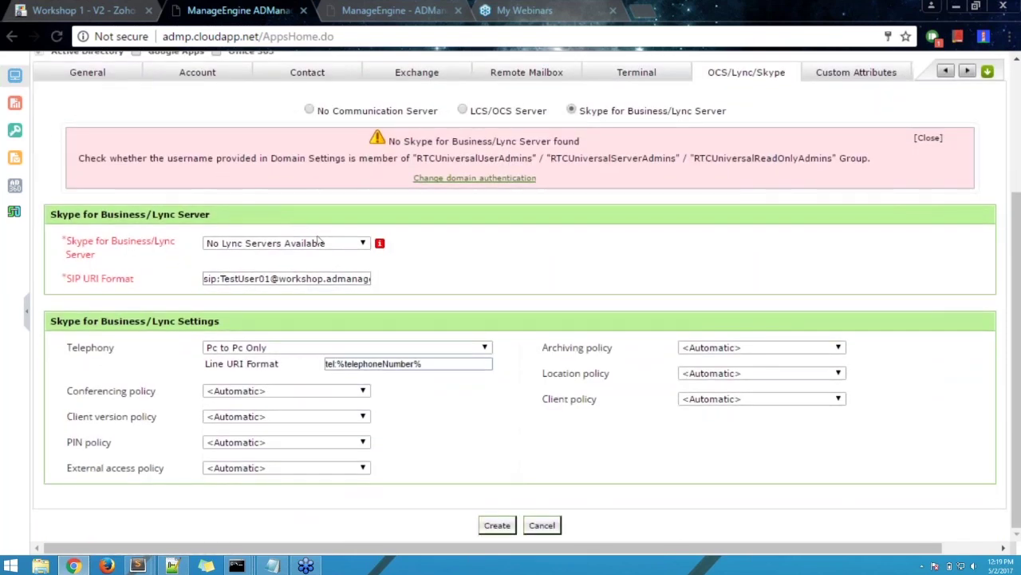
scroll(245, 413, up, 2)
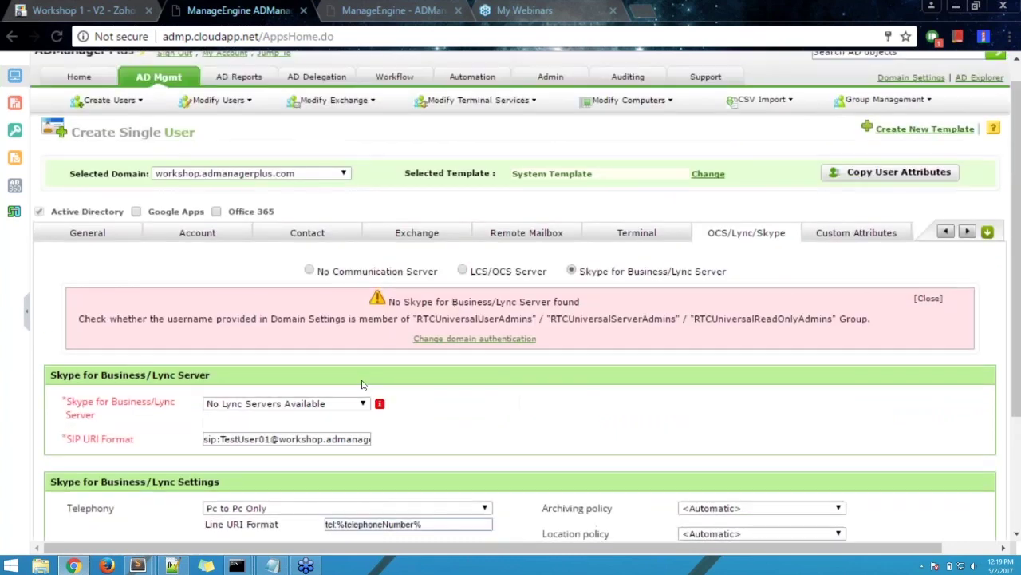
click(261, 403)
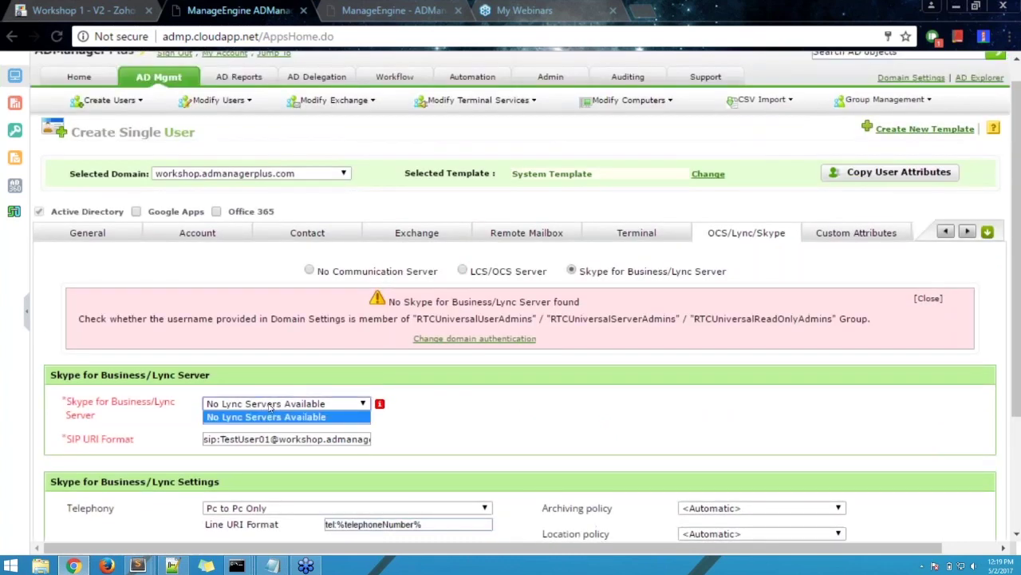
click(270, 408)
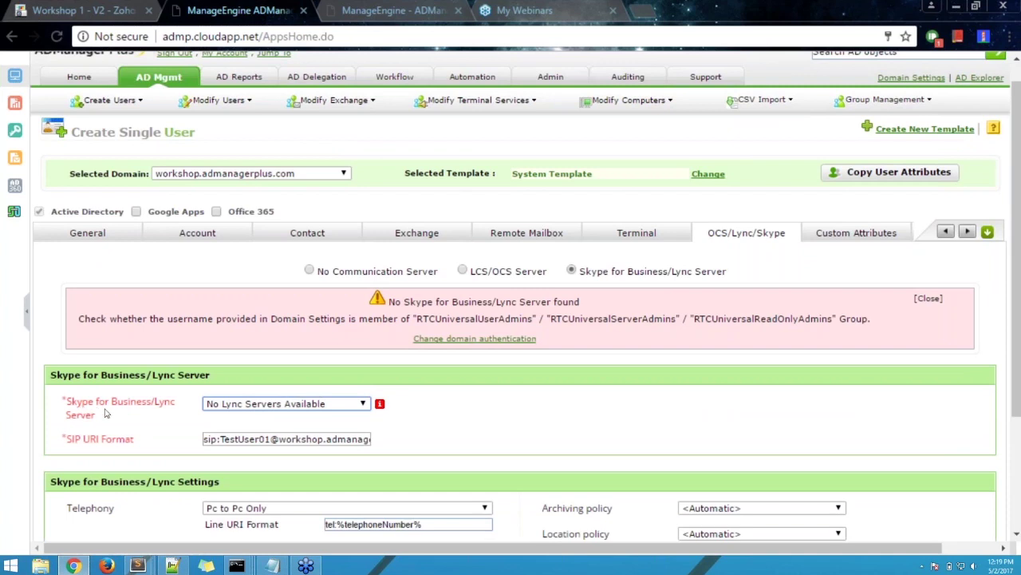
scroll(177, 425, down, 2)
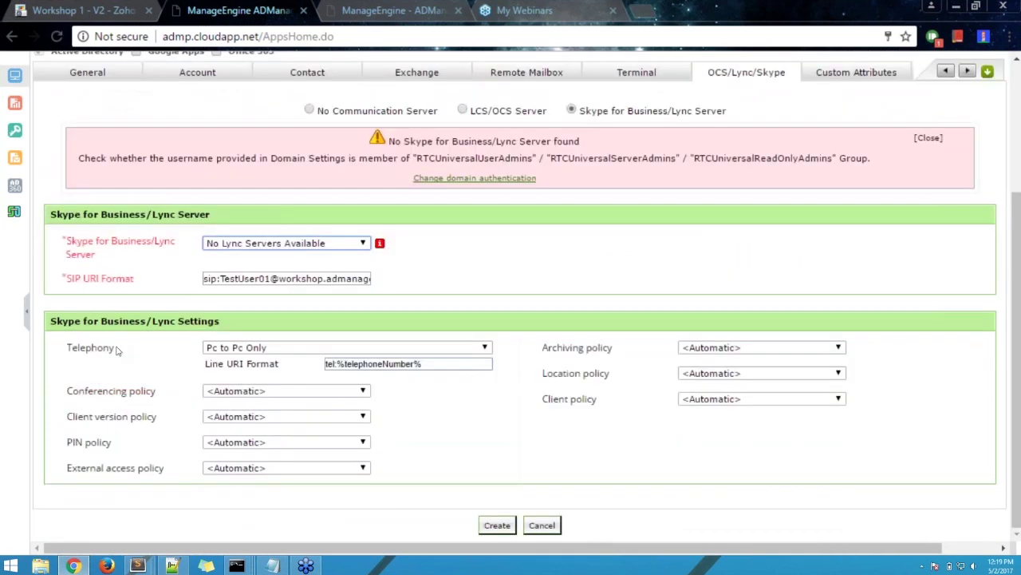
click(278, 279)
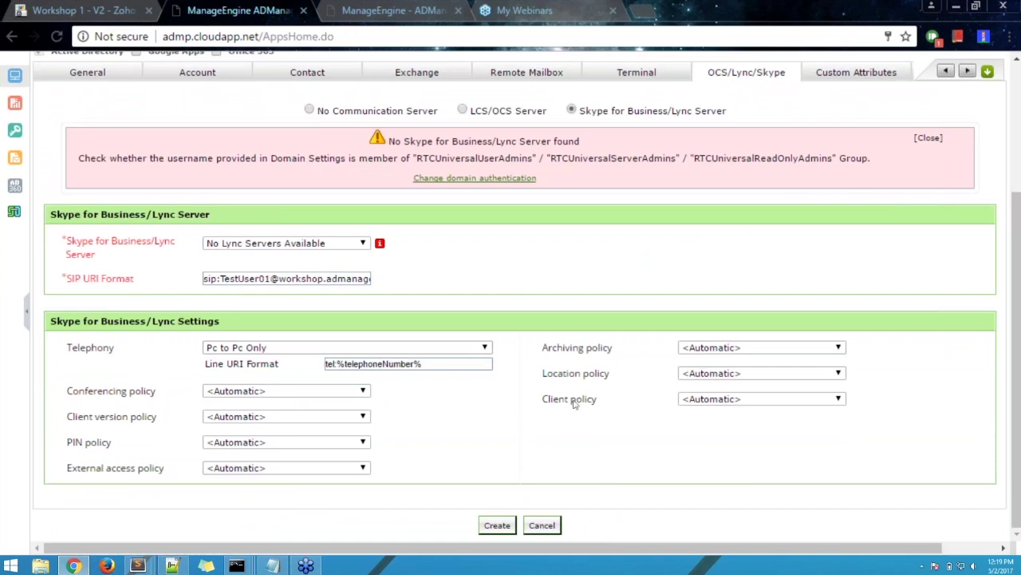
scroll(511, 304, up, 3)
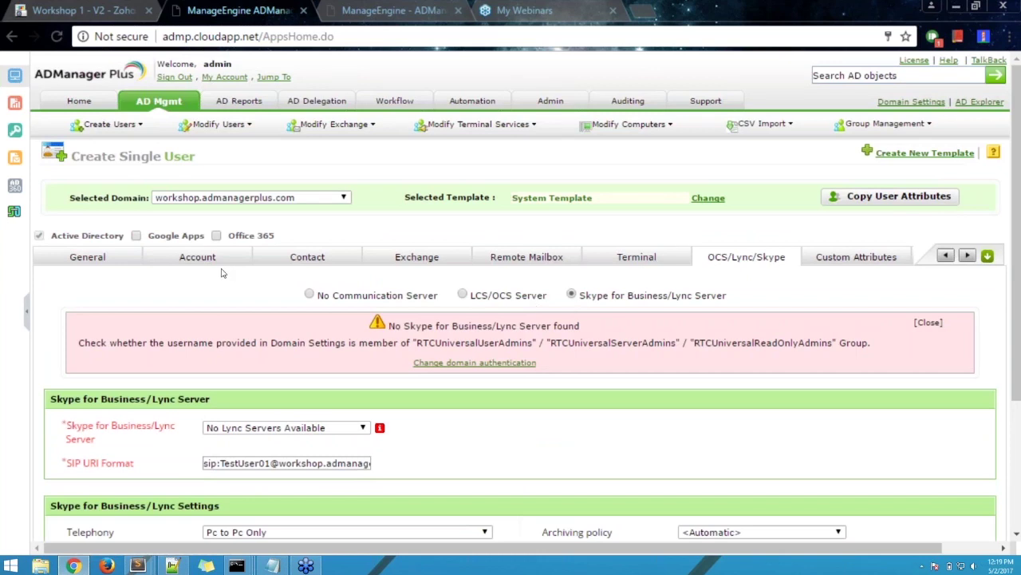
drag(88, 256, 145, 289)
- Show the Office 365 settings and keep the Without DirSync creation method
click(902, 258)
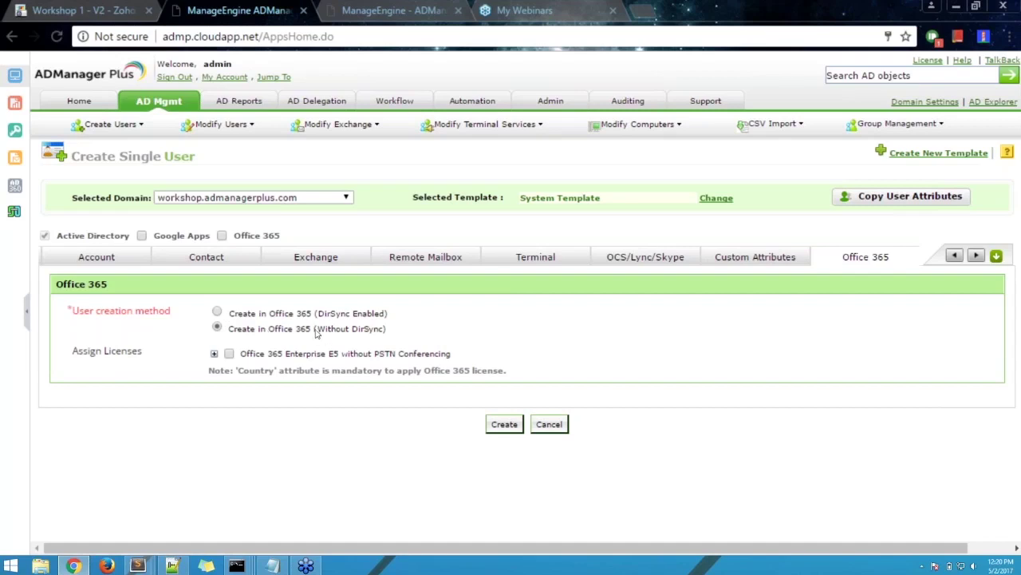
drag(319, 313, 390, 314)
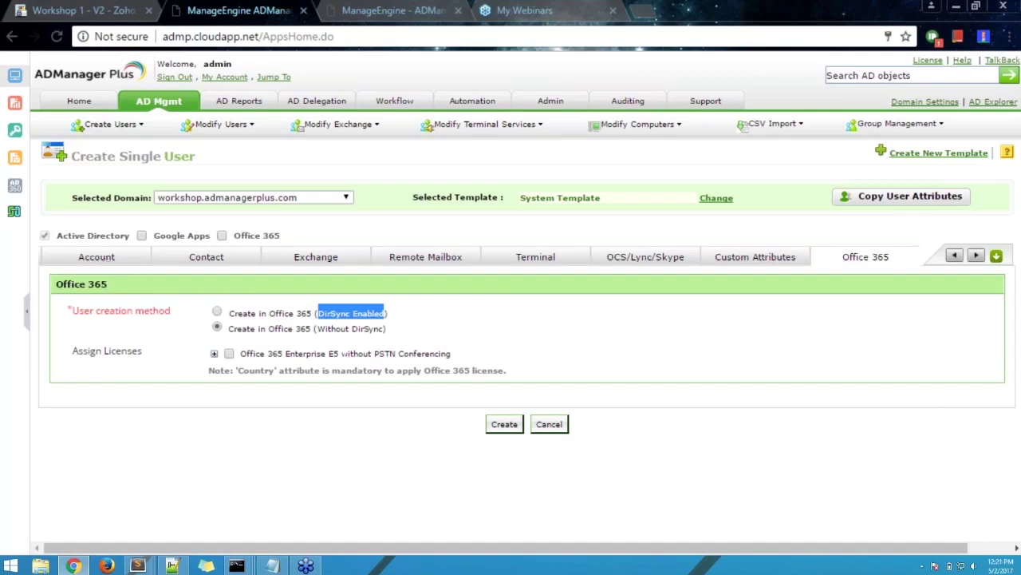
click(218, 327)
click(288, 328)
drag(325, 331, 386, 332)
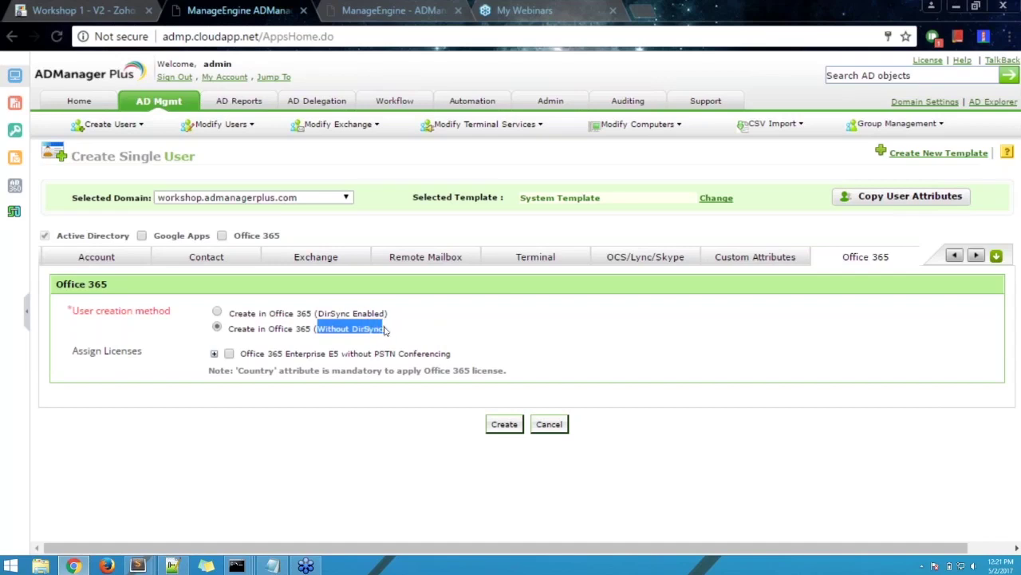
click(407, 337)
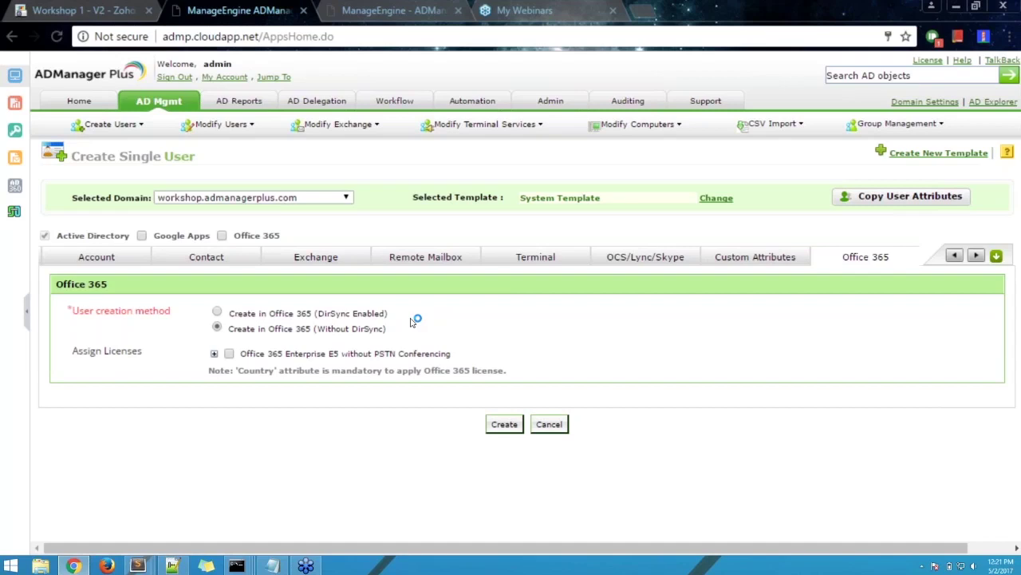
- Expand the Office 365 E5 sub-licences for review, then collapse them
click(214, 354)
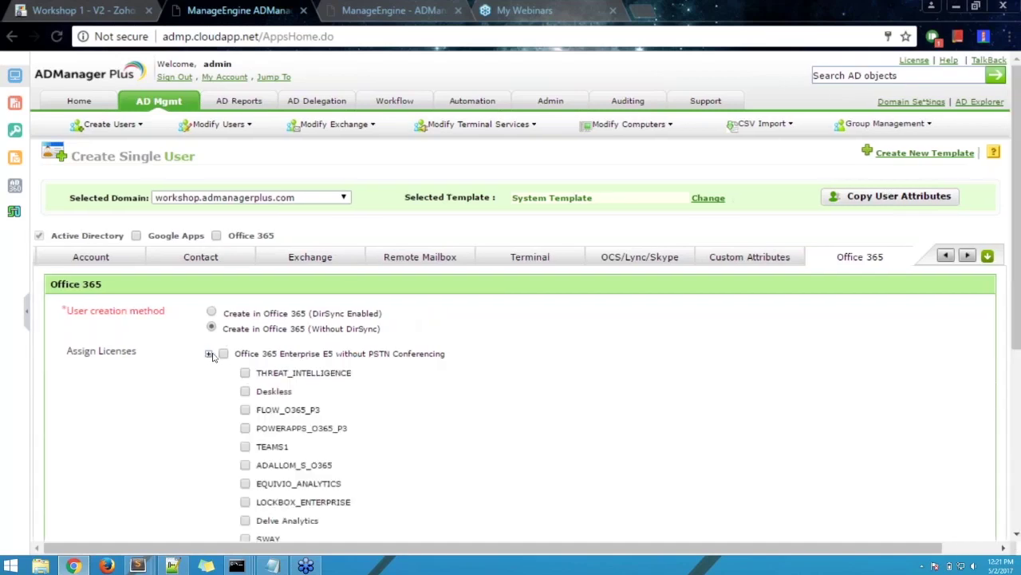
scroll(508, 360, down, 3)
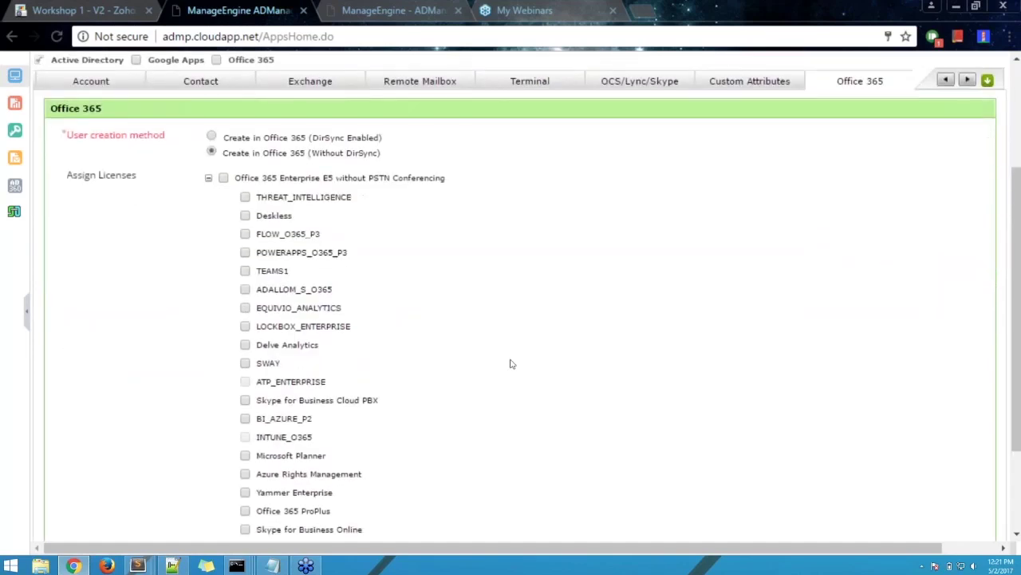
scroll(511, 363, down, 1)
scroll(510, 363, up, 2)
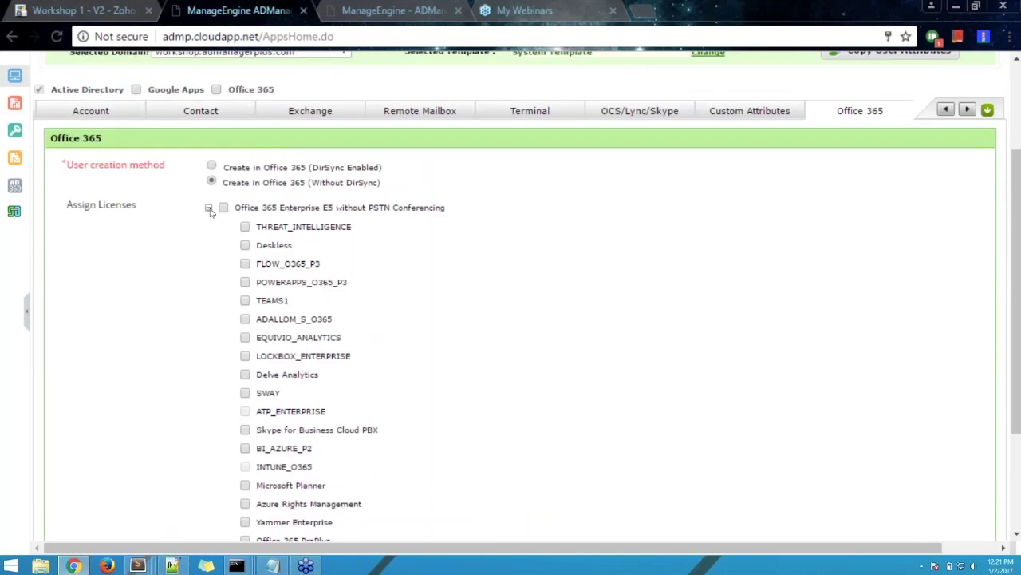
click(209, 209)
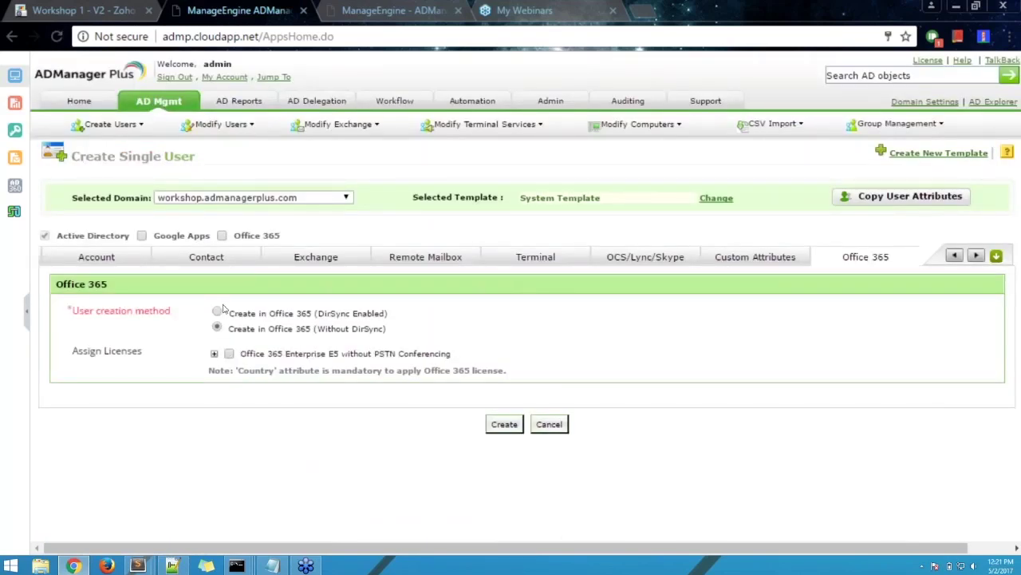
- Toggle Office 365 provisioning, review its three target directories, and return to General details
click(224, 236)
triple_click(287, 235)
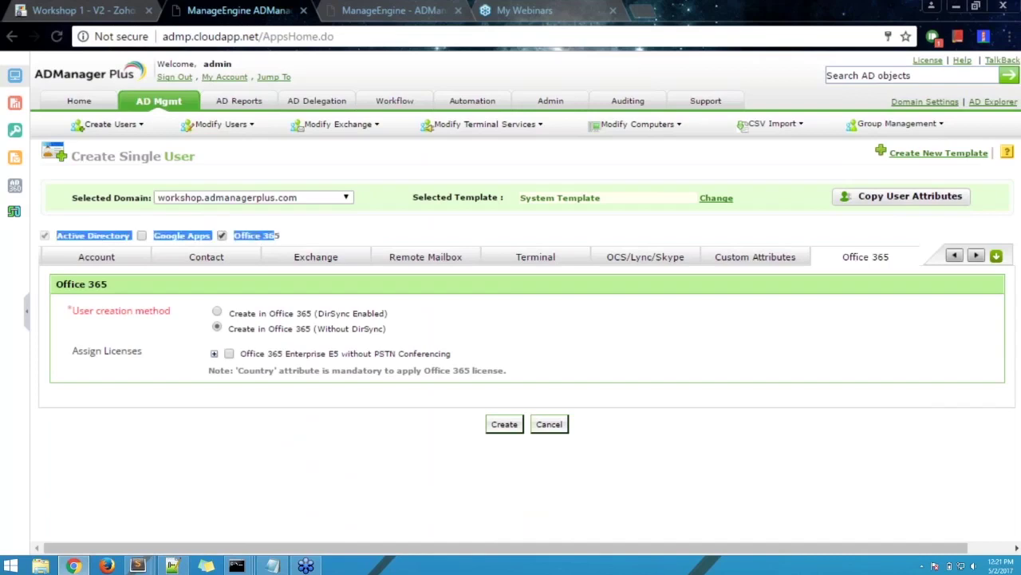
click(292, 234)
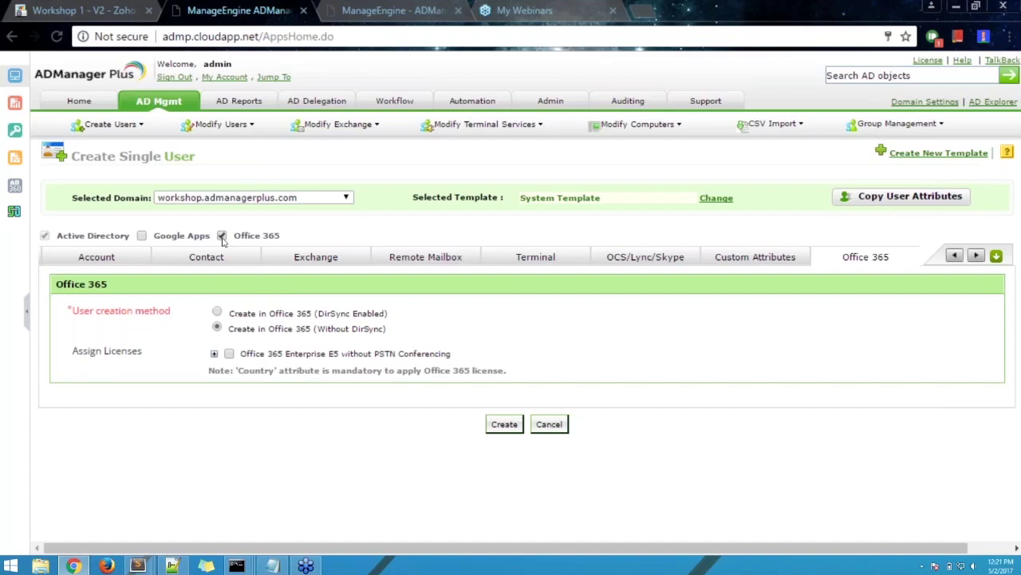
click(222, 236)
click(223, 236)
click(125, 259)
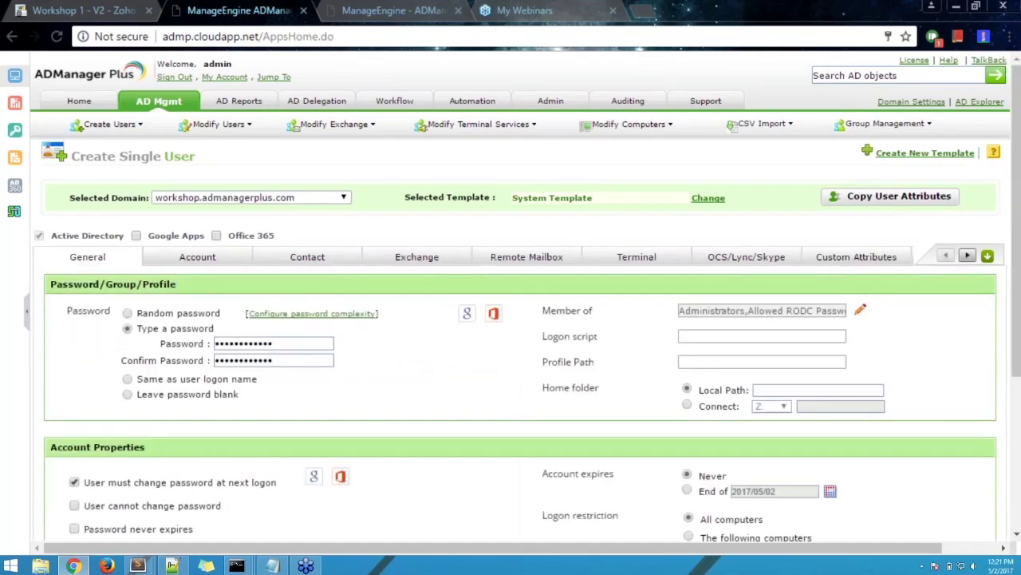
- Review the TestUser01 General details in the Users container and submit them with Create
scroll(591, 356, down, 2)
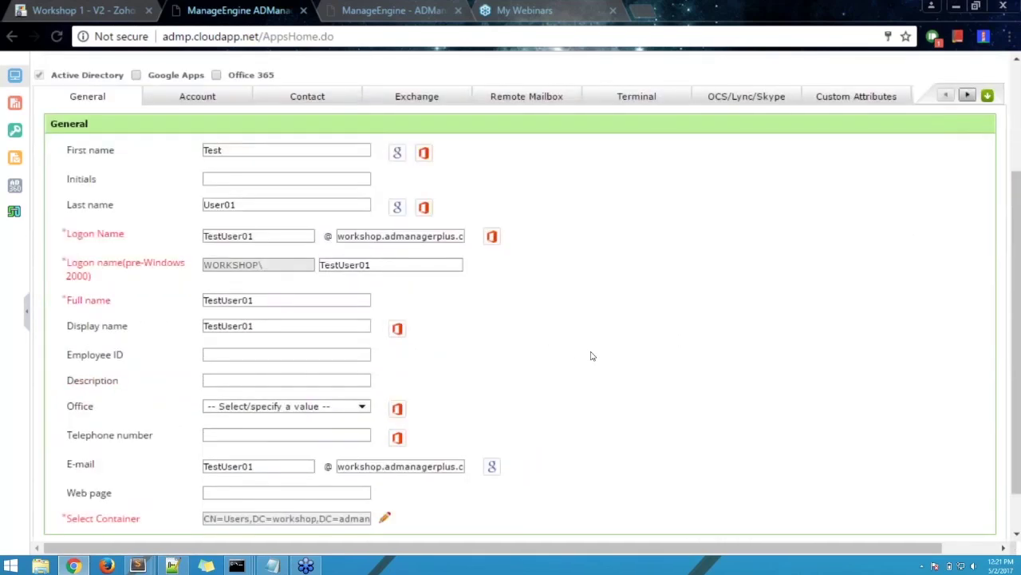
scroll(591, 355, down, 1)
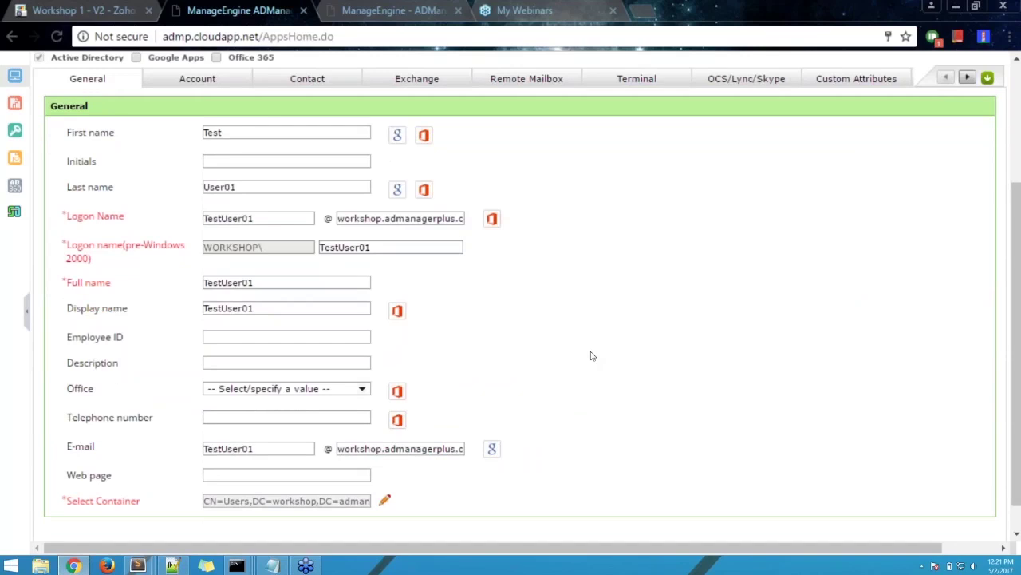
scroll(591, 356, down, 1)
scroll(591, 355, up, 1)
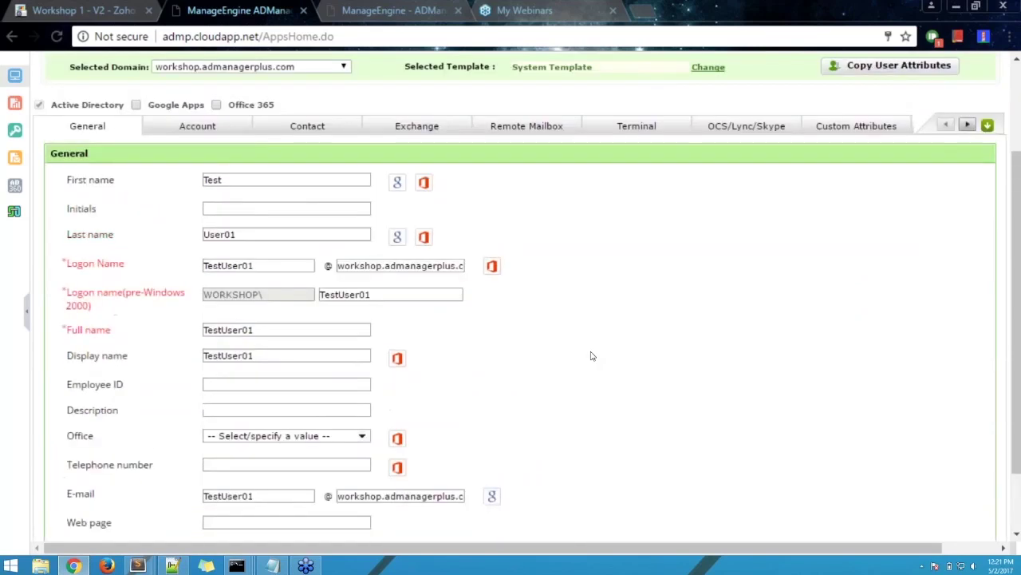
scroll(591, 355, down, 1)
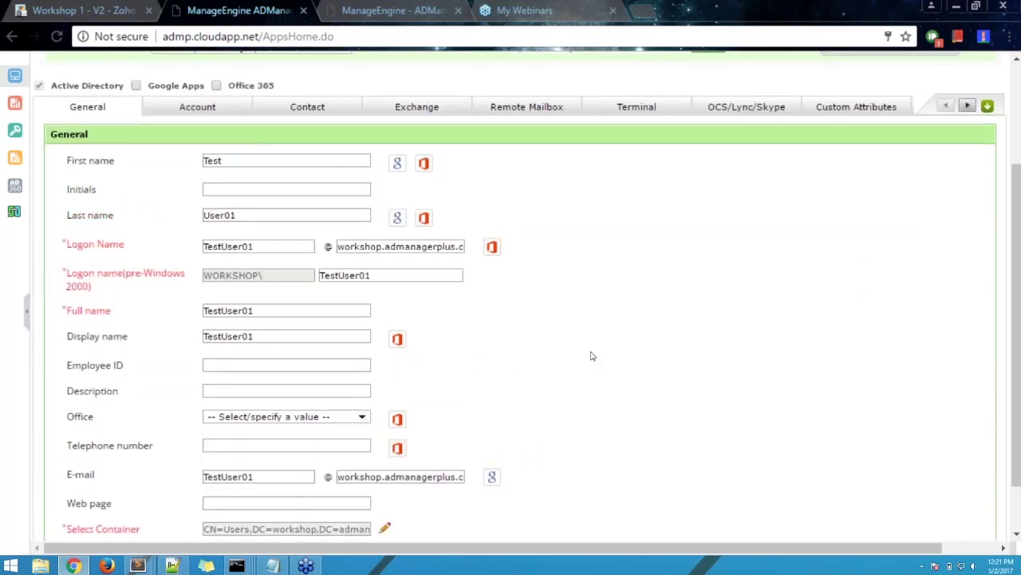
scroll(591, 356, down, 3)
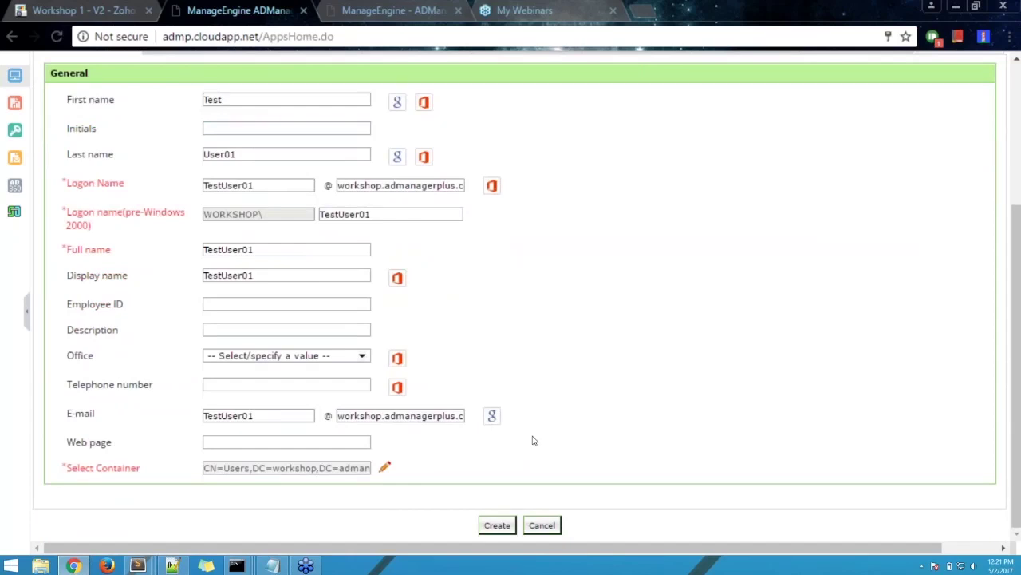
scroll(531, 439, up, 8)
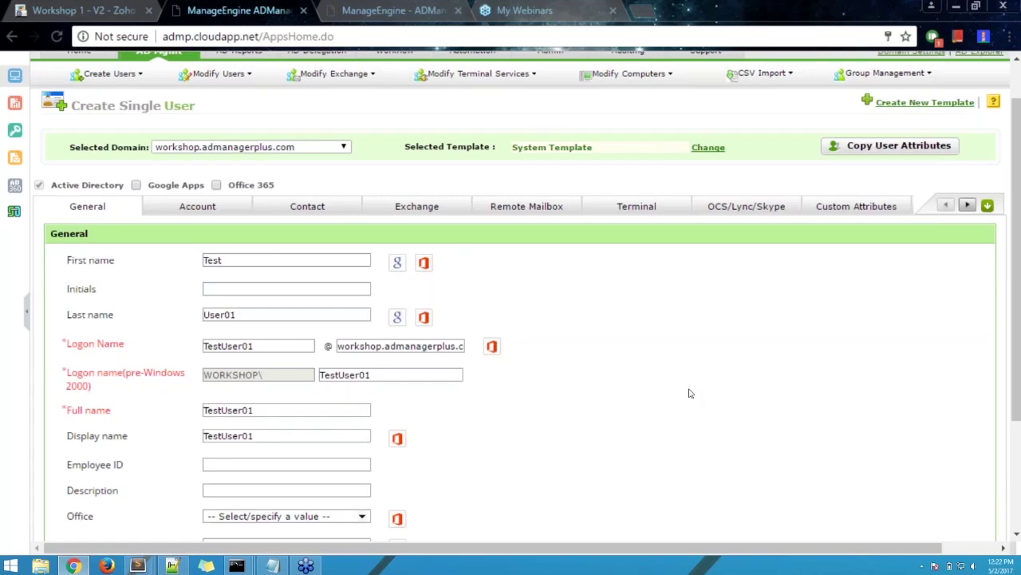
scroll(690, 392, down, 3)
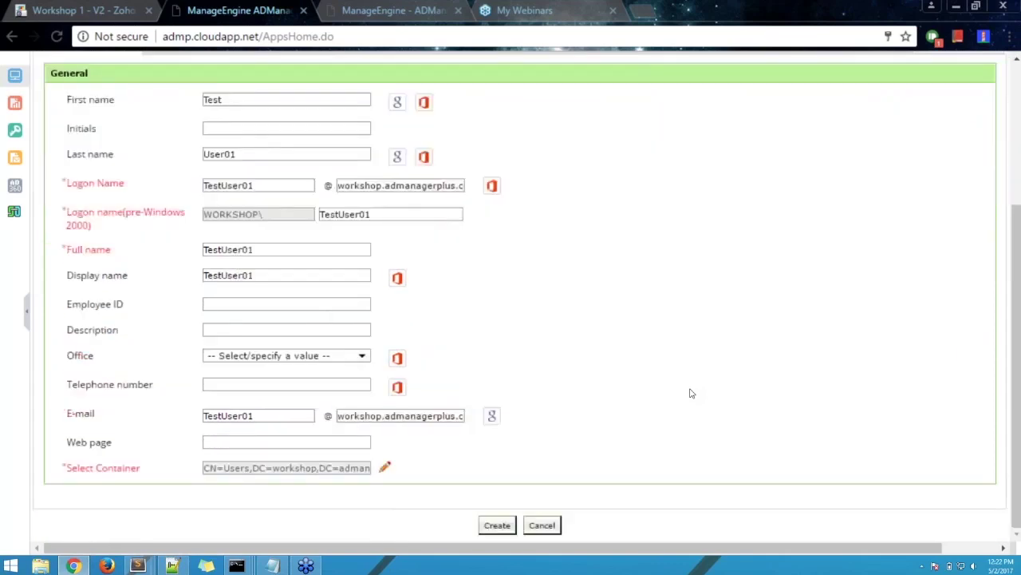
scroll(691, 392, up, 3)
scroll(690, 393, down, 2)
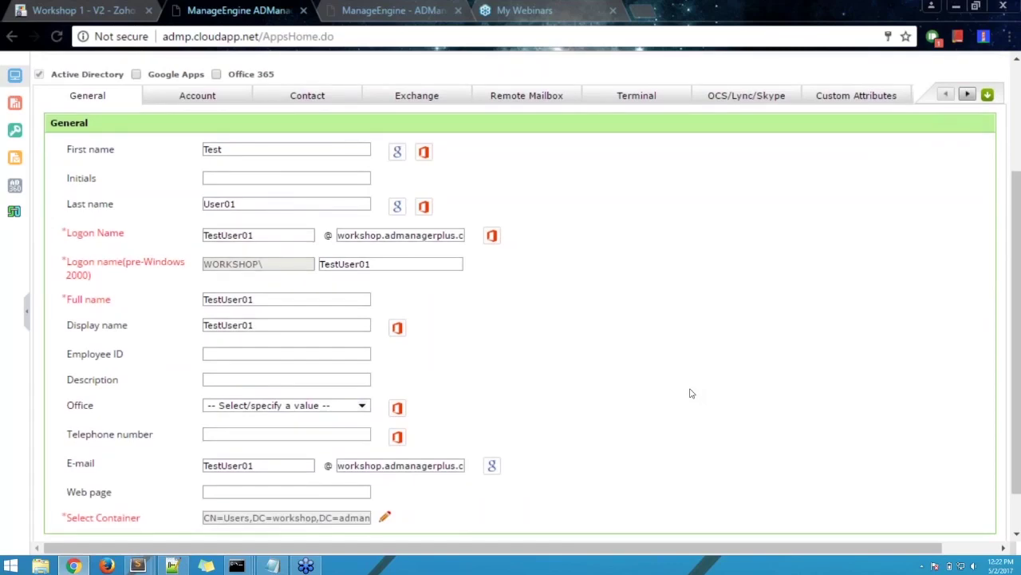
scroll(691, 393, down, 1)
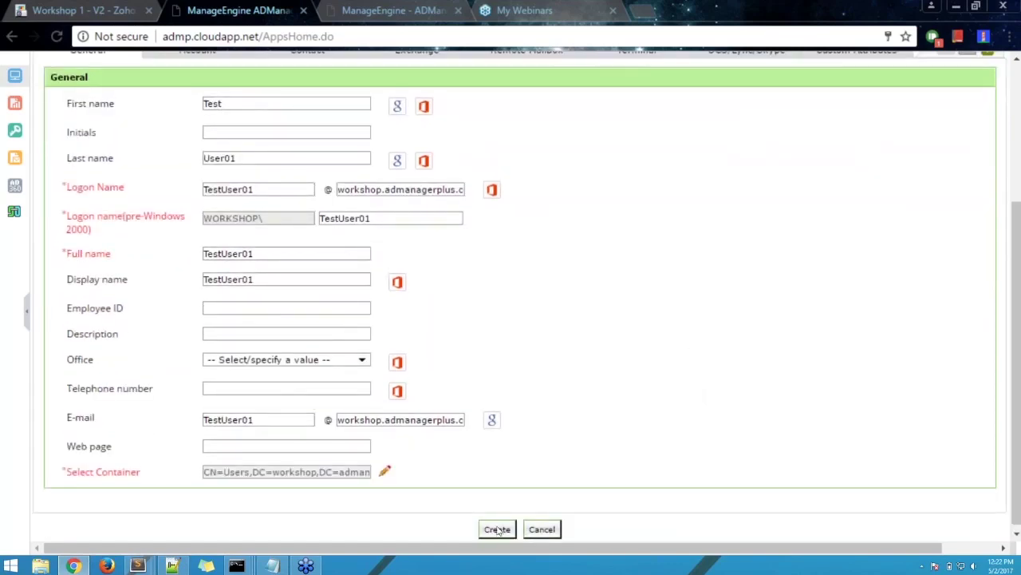
click(496, 529)
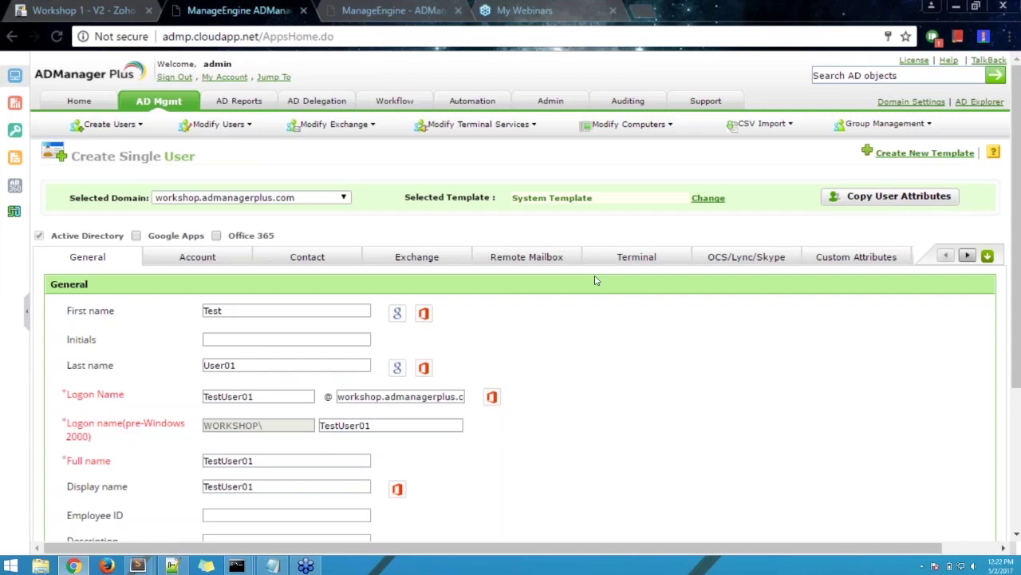
- Show the empty Extension Employee ID and Employee Type fields, then go configure custom attributes
click(844, 257)
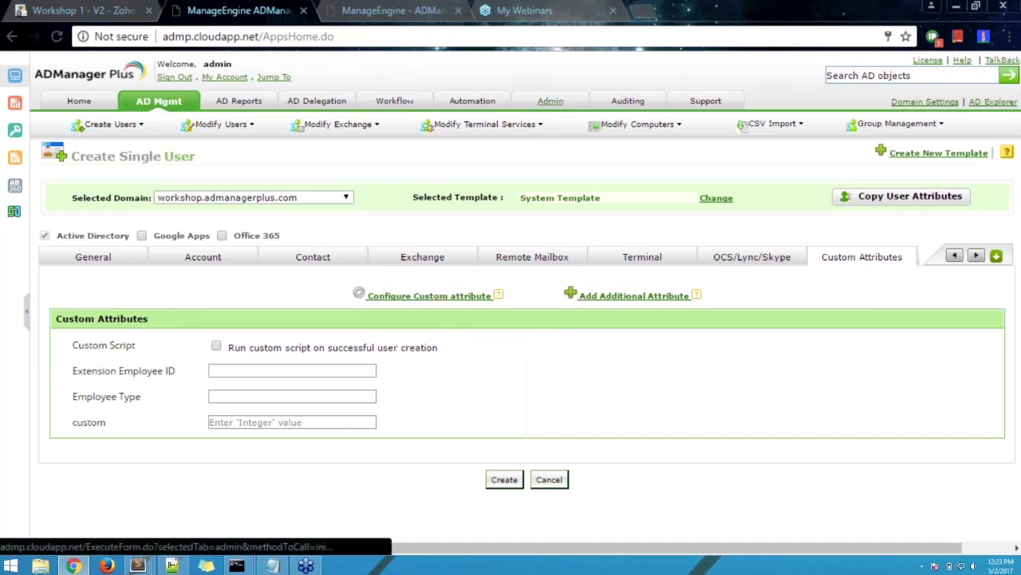
click(558, 104)
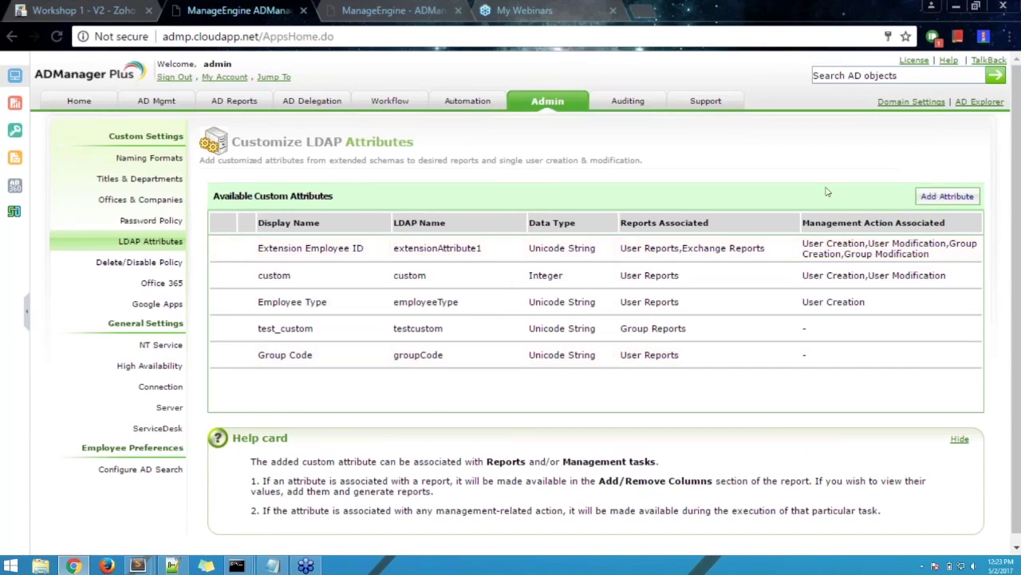
- Start a new custom attribute from the Customize LDAP Attributes page
click(932, 200)
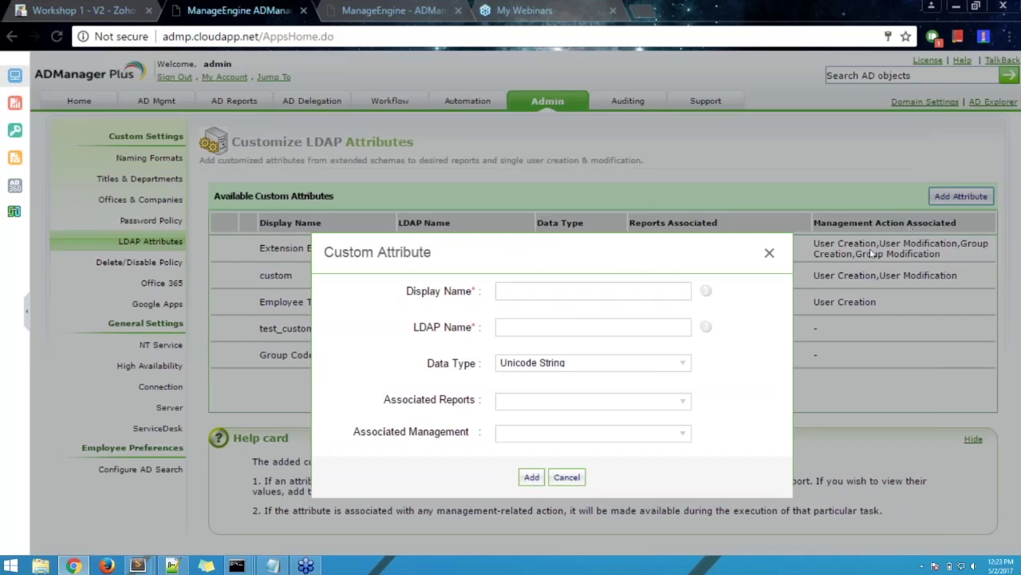
- Name the custom attribute 'Test attribute' with LDAP name testAttribute
click(582, 294)
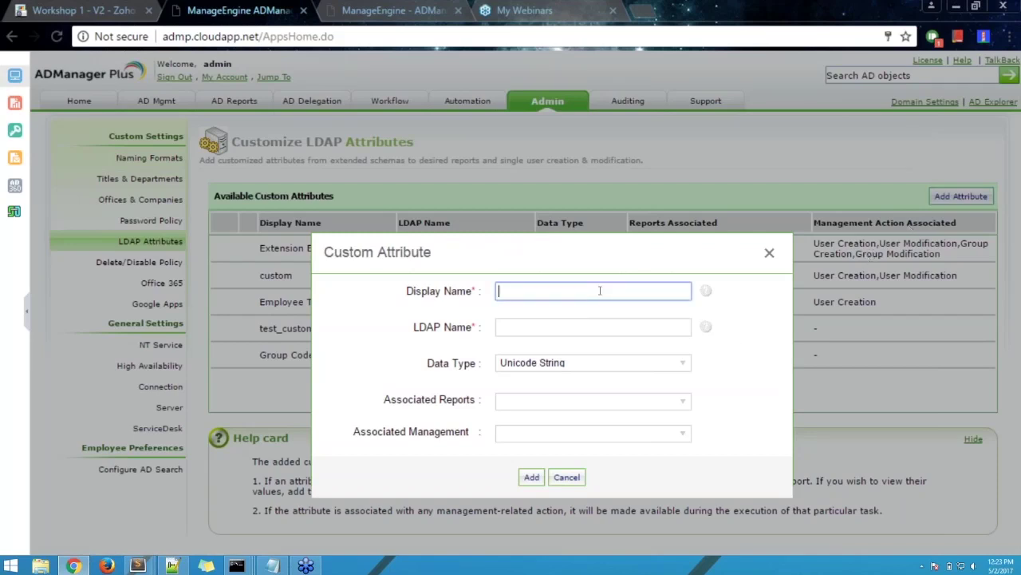
text(Test attribute)
key(Tab)
text(testAttribute)
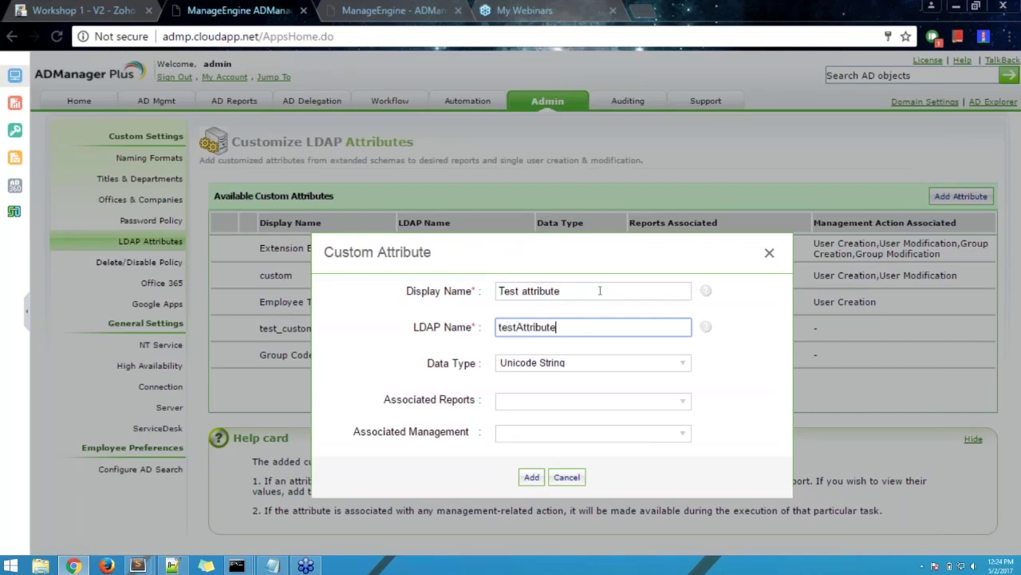
click(600, 290)
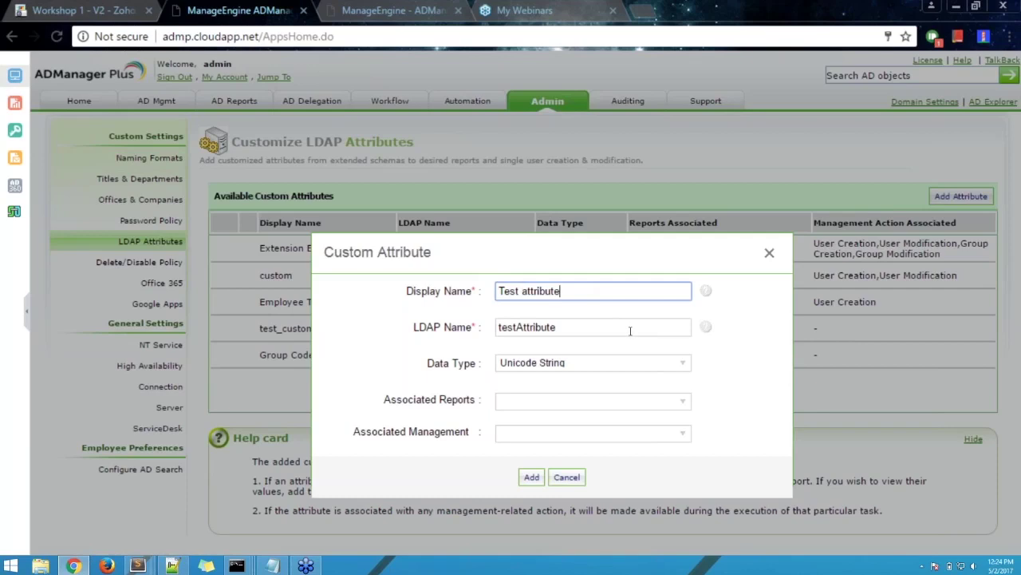
click(472, 325)
click(586, 325)
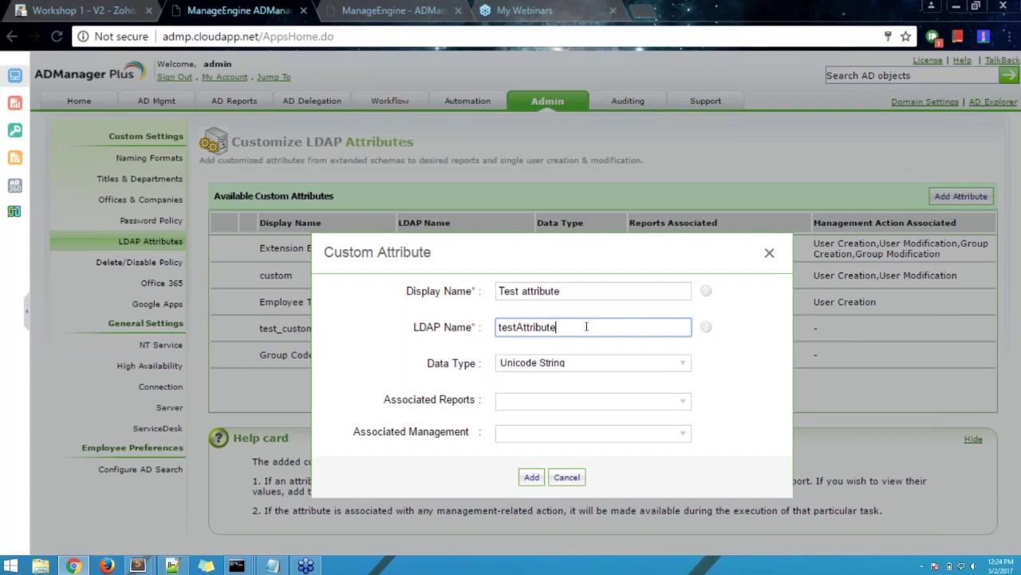
drag(588, 325, 473, 335)
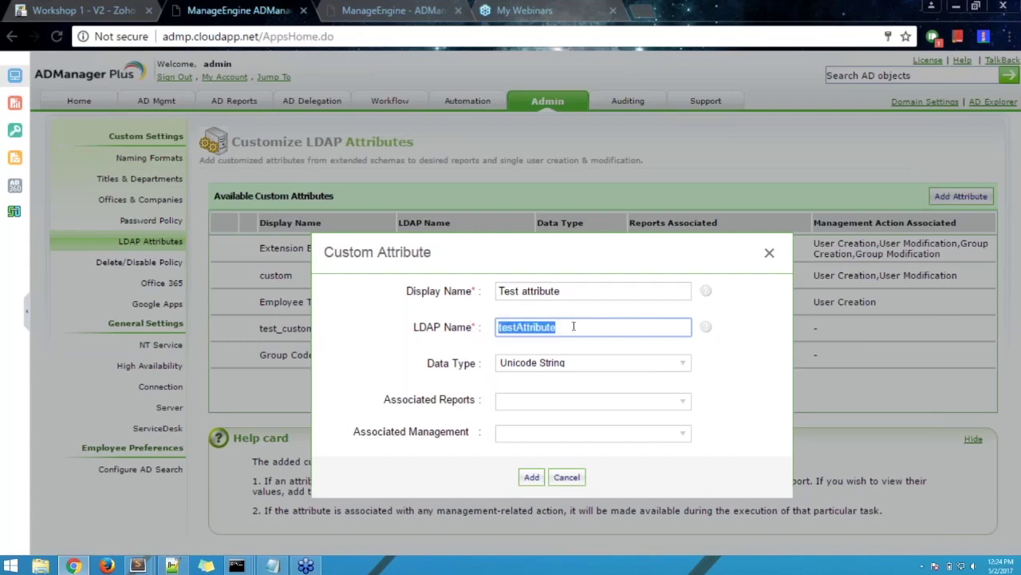
click(601, 329)
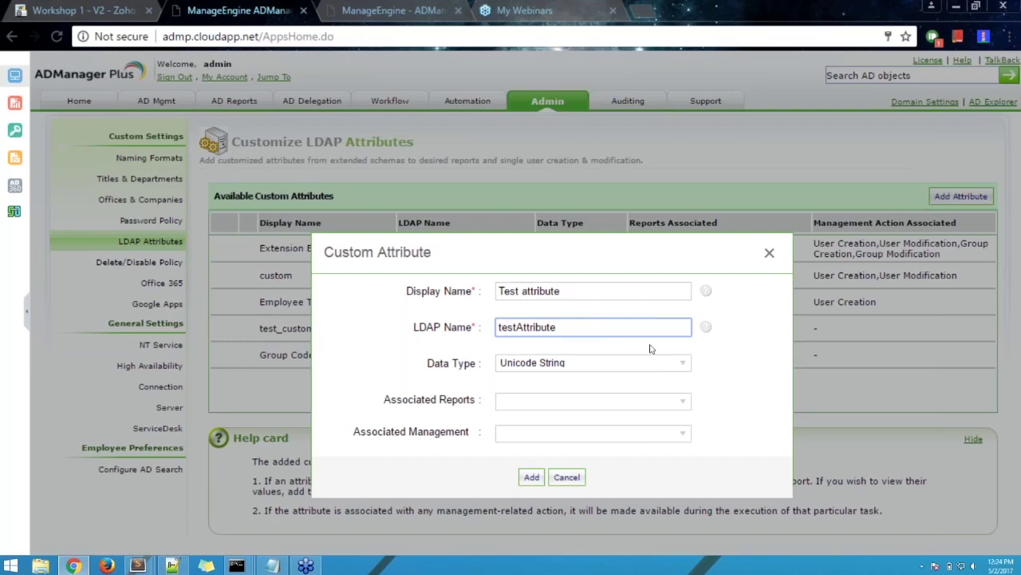
- Keep Unicode String, associate User reports and User Creation, and add the attribute
click(556, 364)
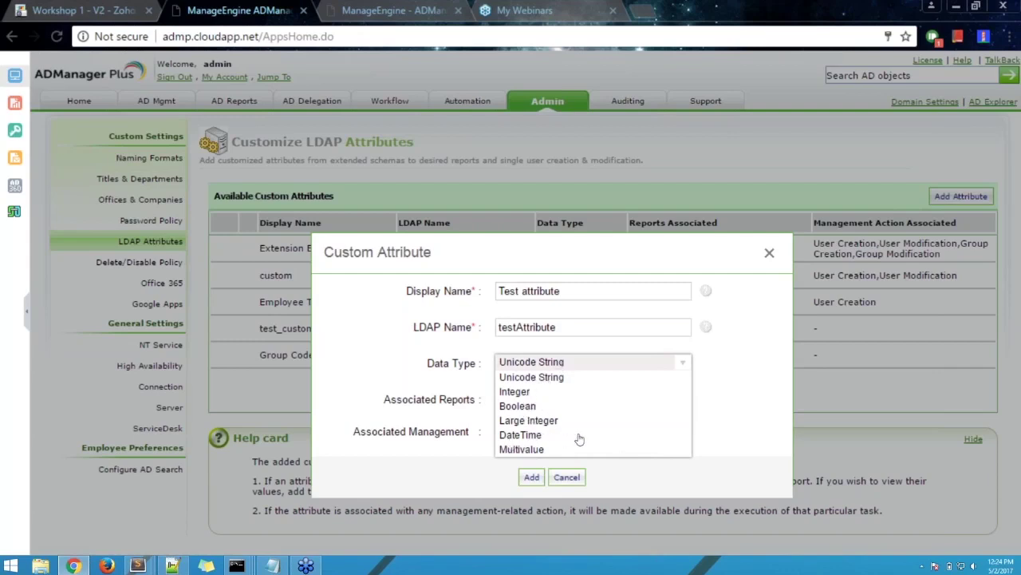
click(556, 378)
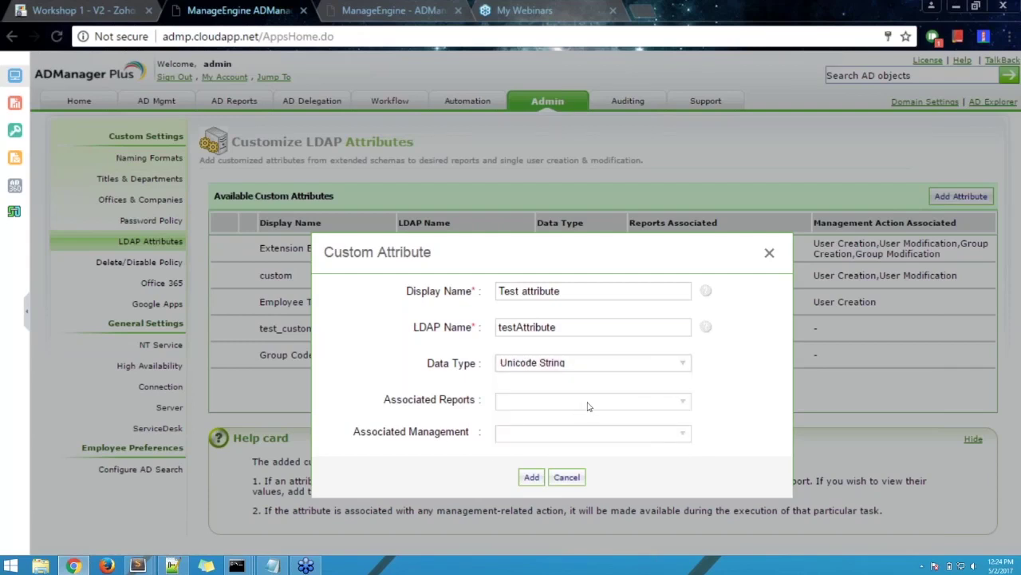
click(683, 402)
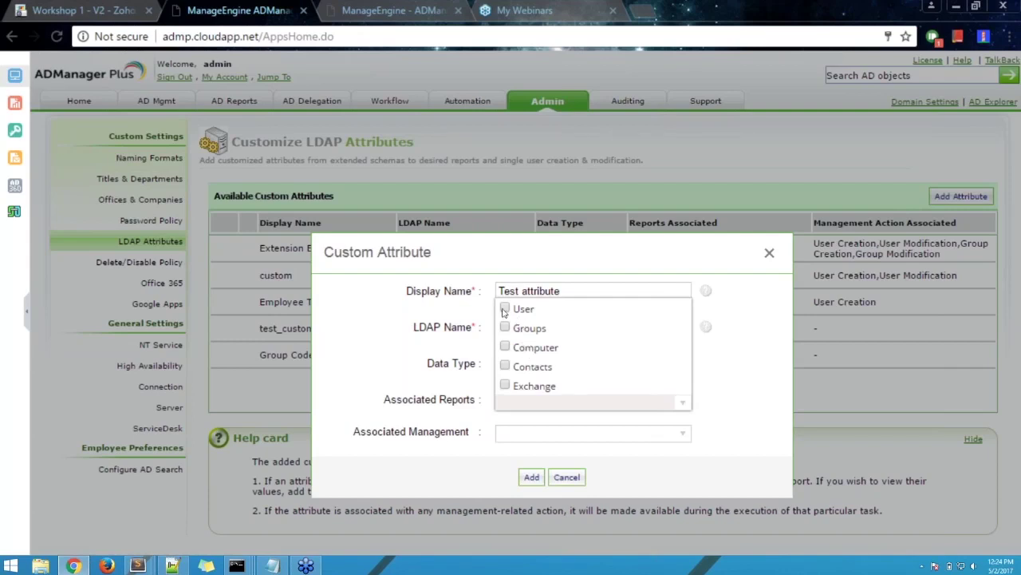
click(505, 309)
click(737, 382)
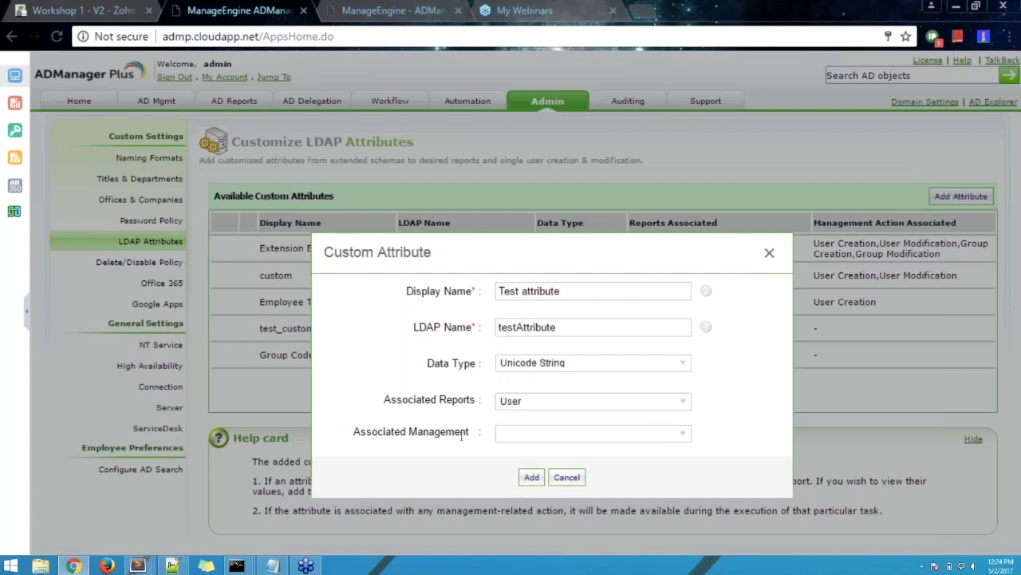
click(590, 436)
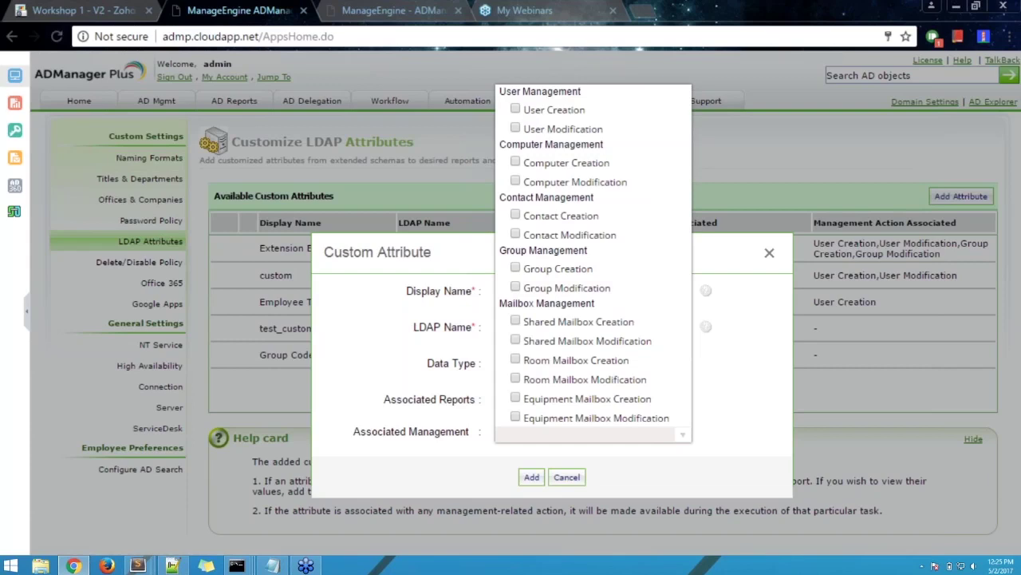
click(514, 110)
click(701, 461)
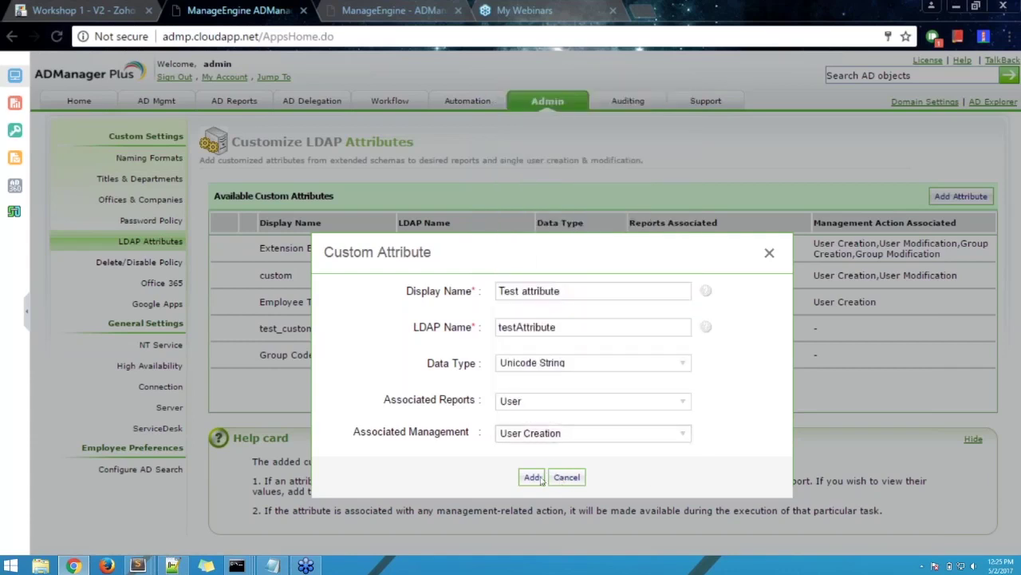
click(531, 476)
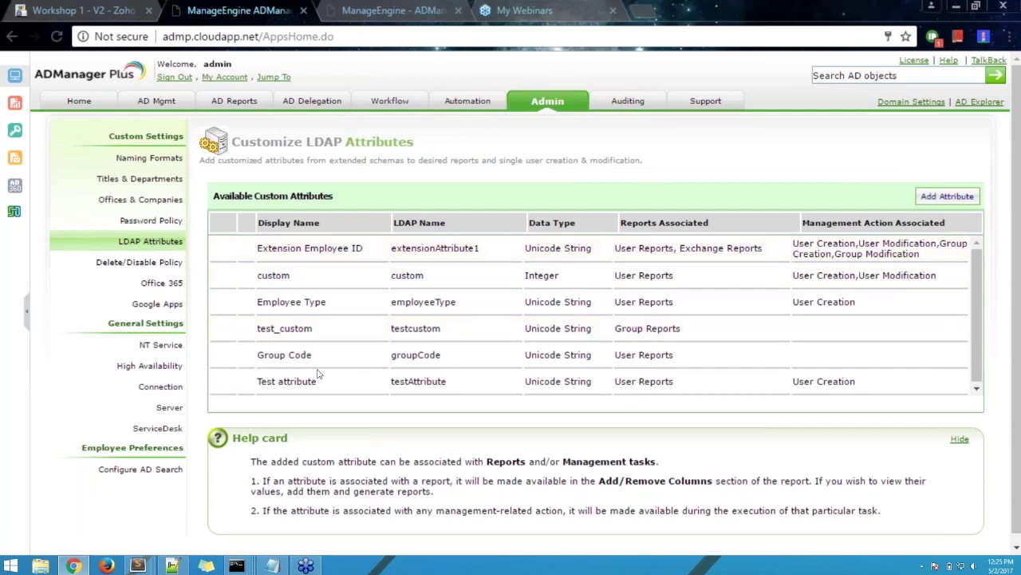
- Highlight the new Test attribute (testAttribute) entry, then go to AD Mgmt single user creation
triple_click(270, 381)
drag(395, 381, 533, 394)
click(513, 422)
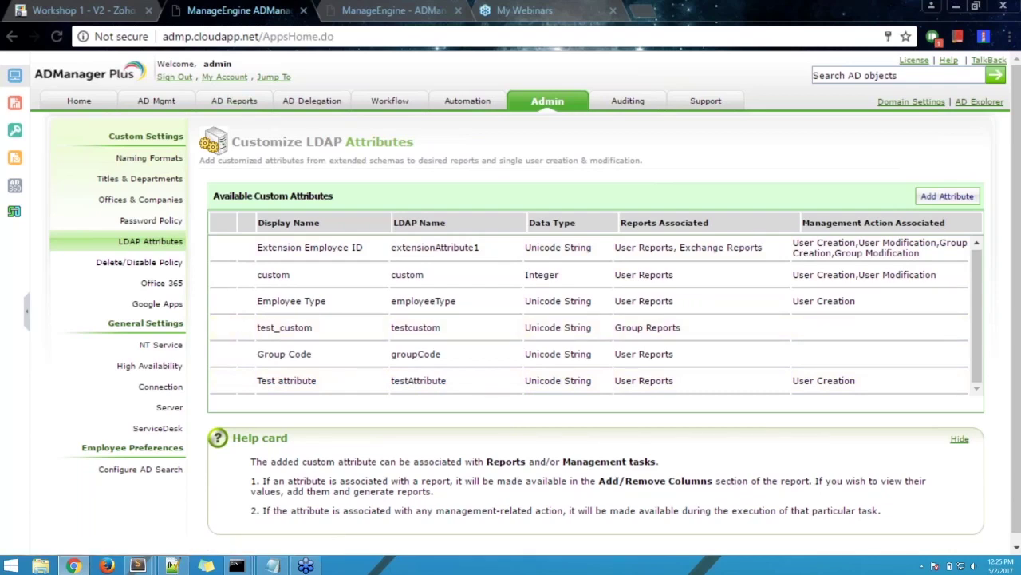
click(156, 102)
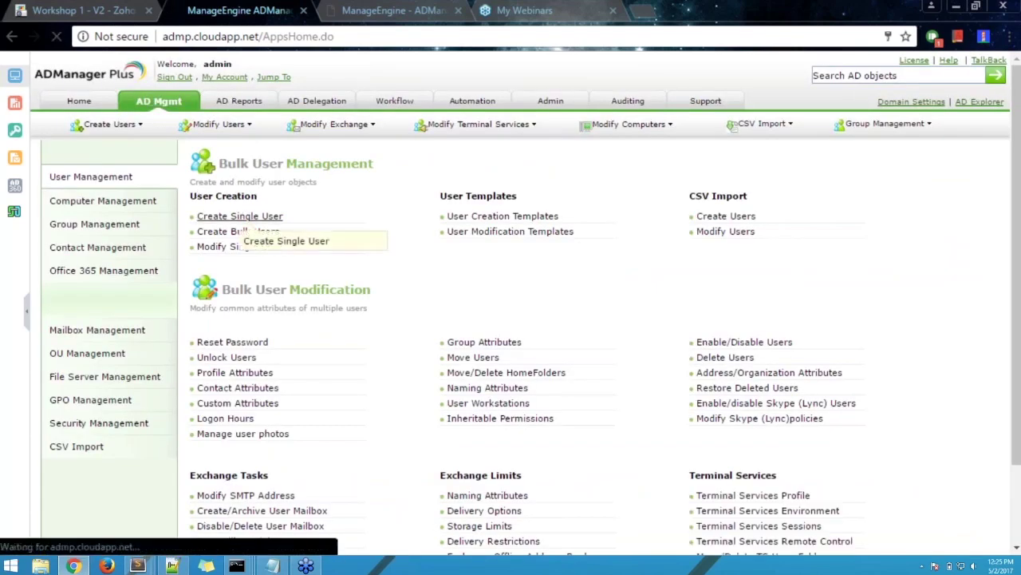
click(249, 223)
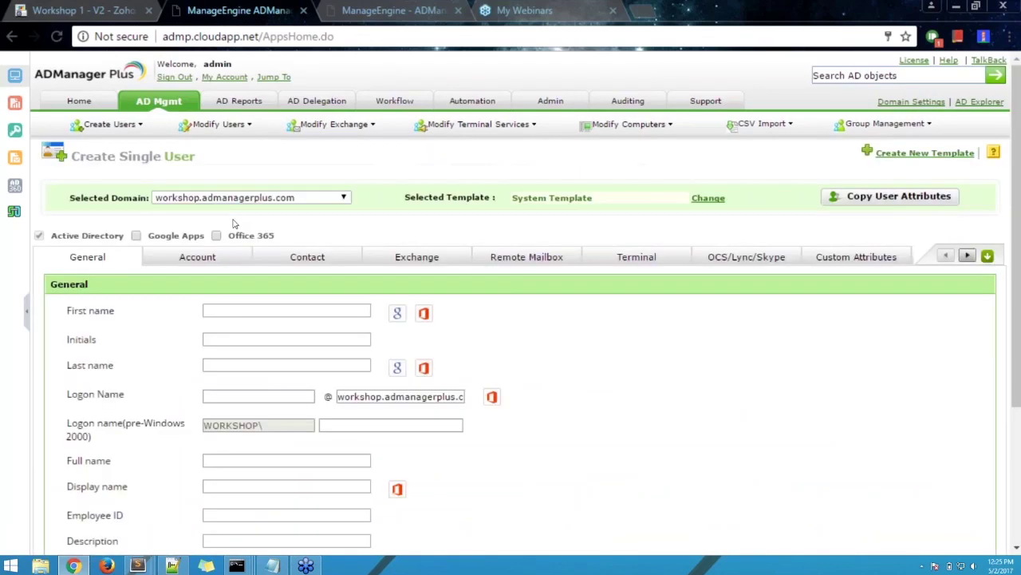
- Confirm the Test attribute field appears under Custom Attributes, then return to General details
scroll(651, 356, down, 1)
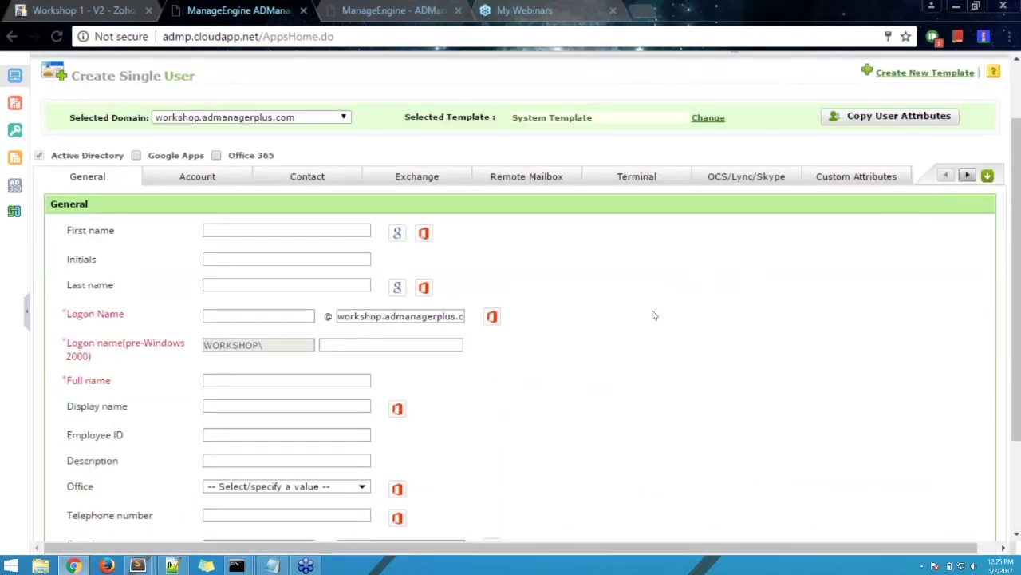
click(843, 177)
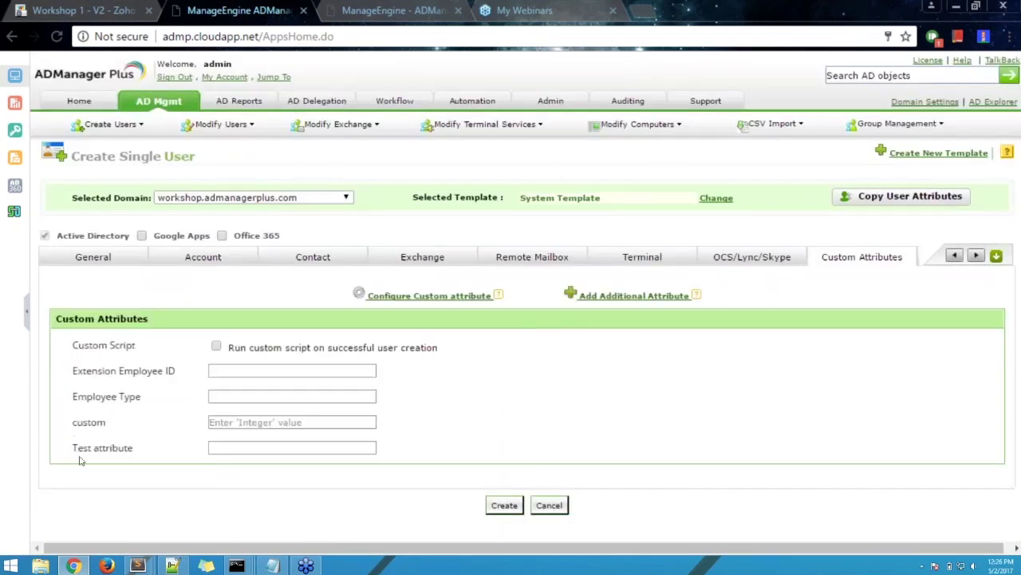
drag(73, 451, 141, 451)
click(140, 452)
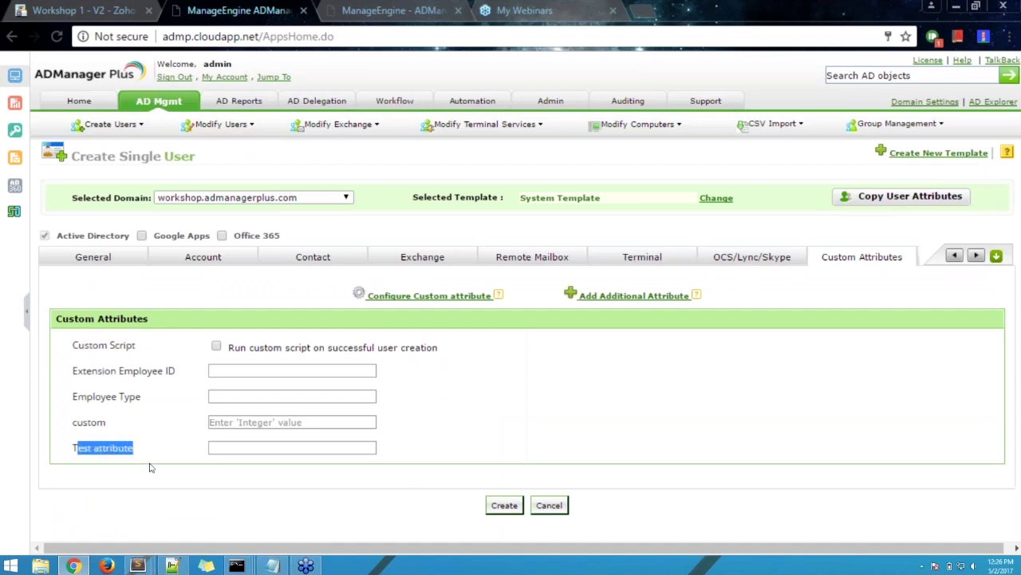
click(157, 468)
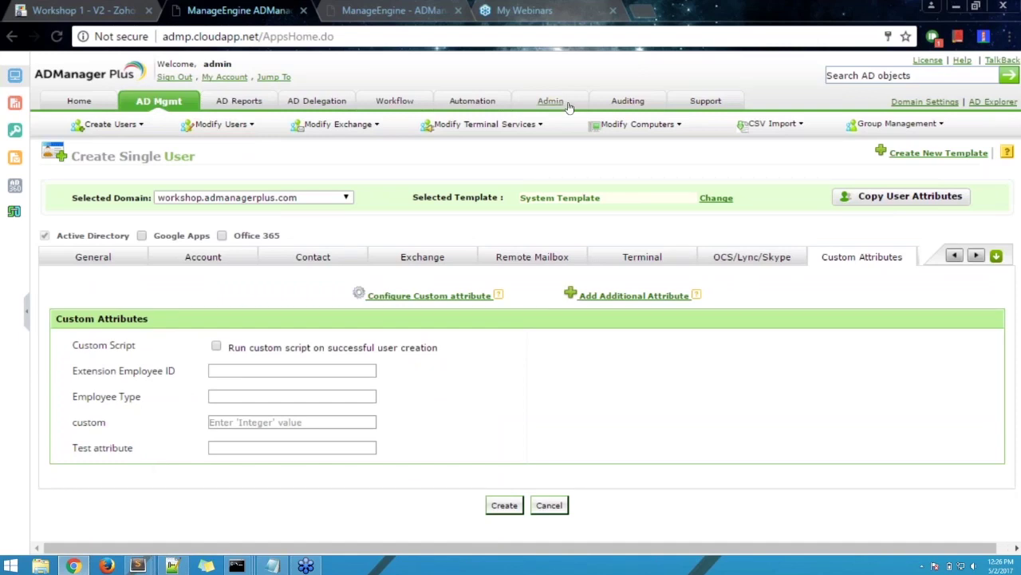
click(291, 447)
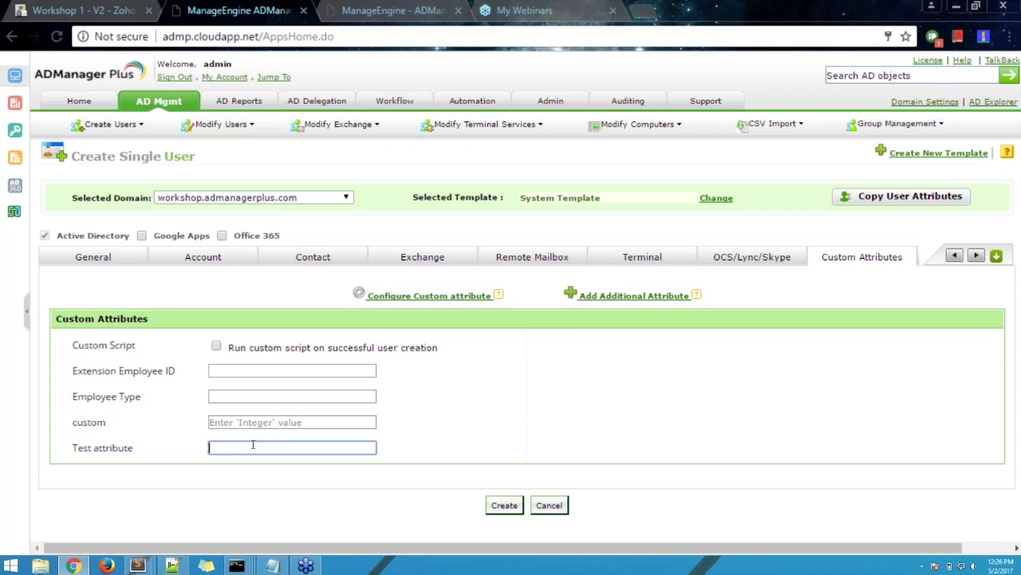
drag(72, 449, 140, 451)
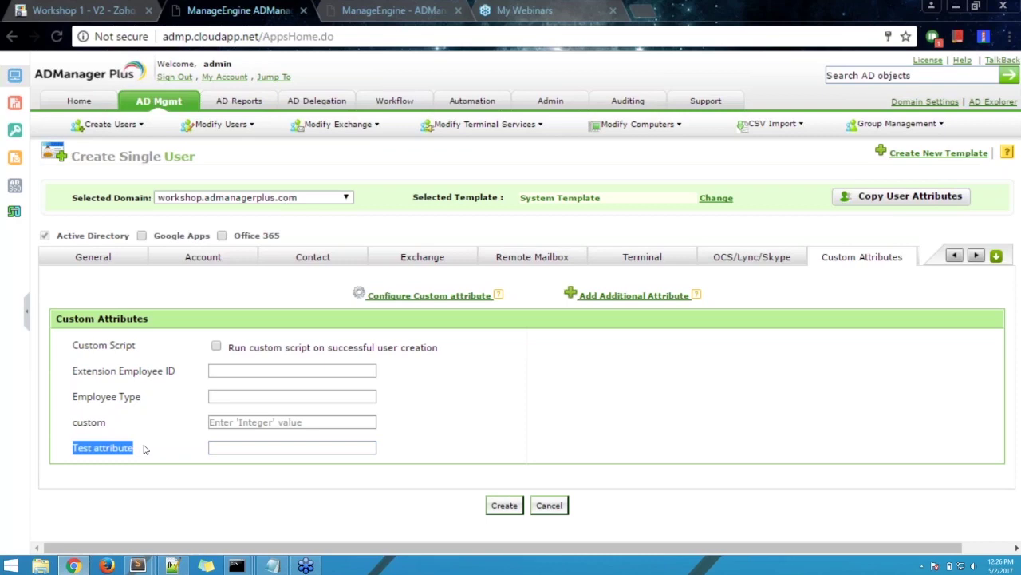
click(120, 259)
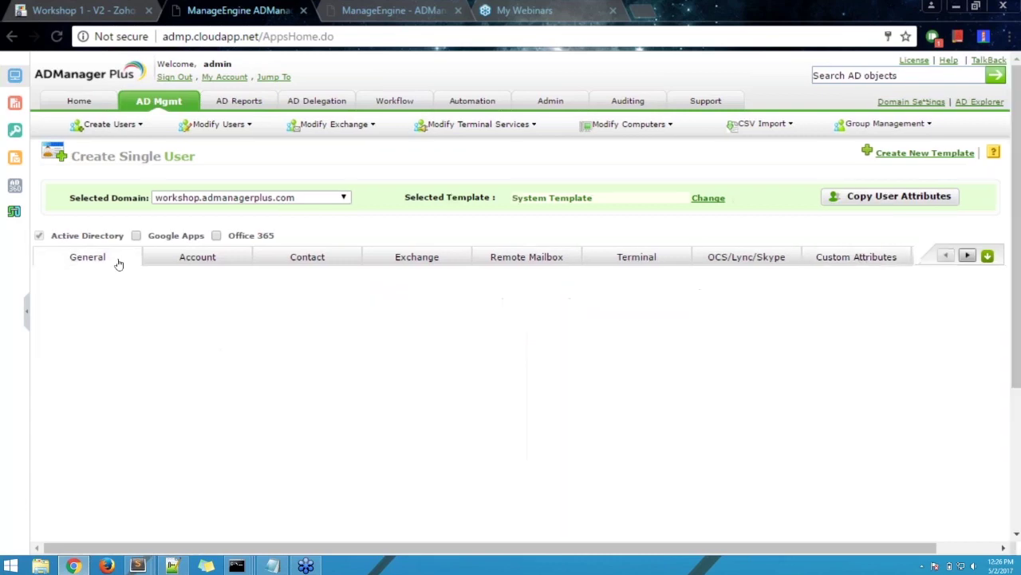
click(225, 310)
- Enter first name test and last name user
text(test)
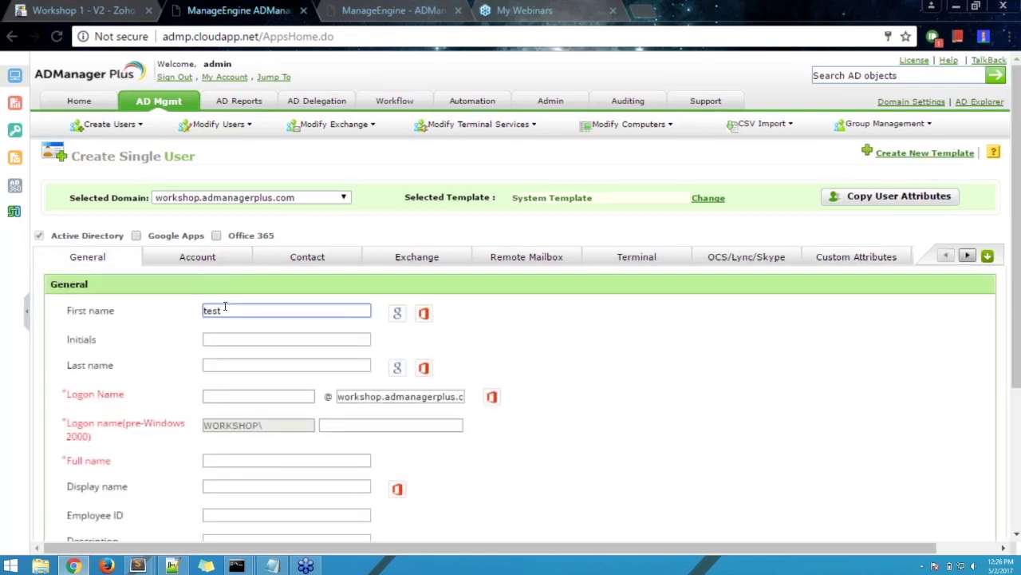
key(Tab)
key(Tab)
text(user)
click(659, 357)
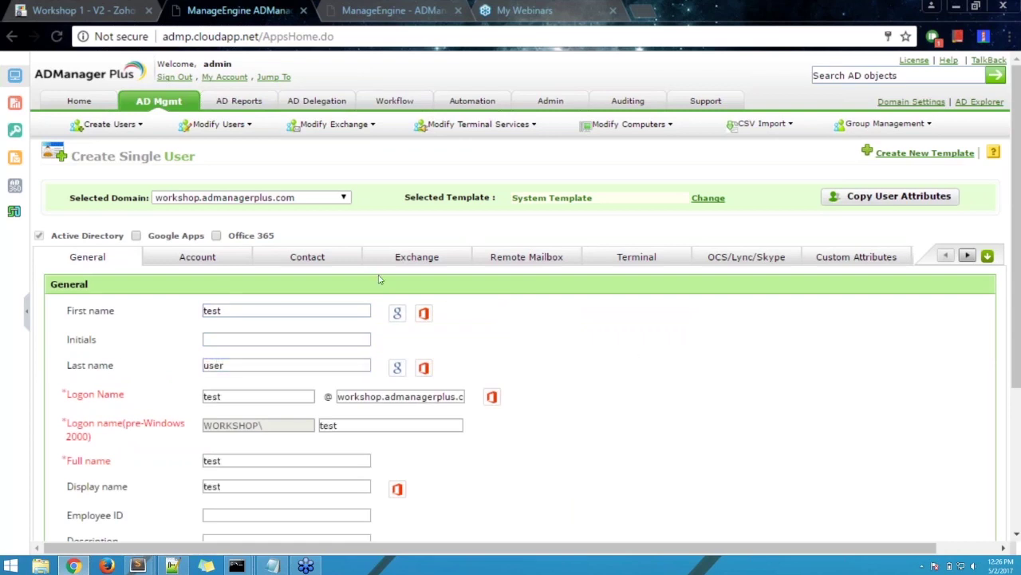
- Choose a Random password in the Account settings
click(221, 258)
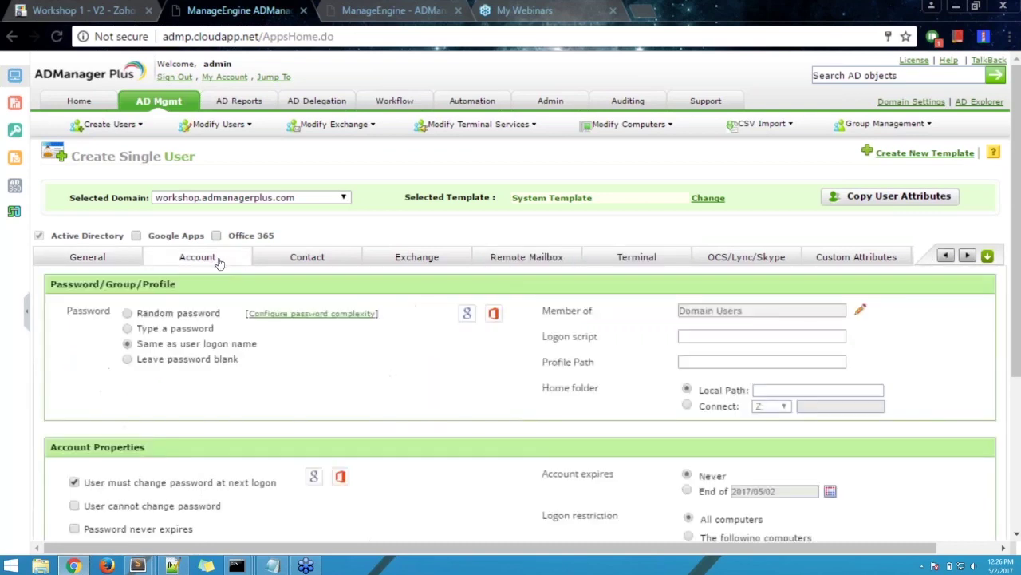
click(128, 314)
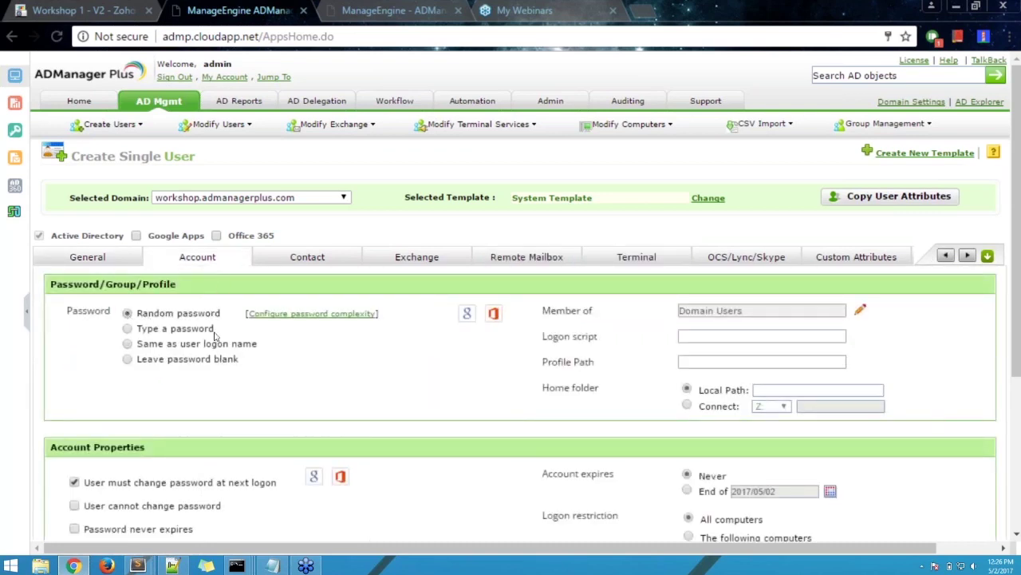
scroll(495, 376, down, 3)
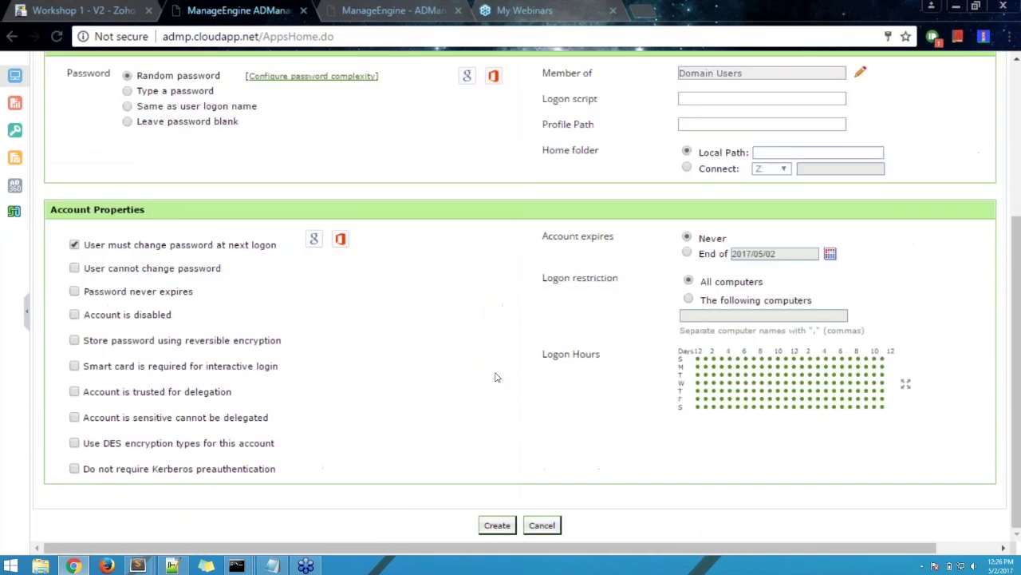
scroll(484, 342, up, 3)
- Change the last name to user04, then create the account
click(93, 262)
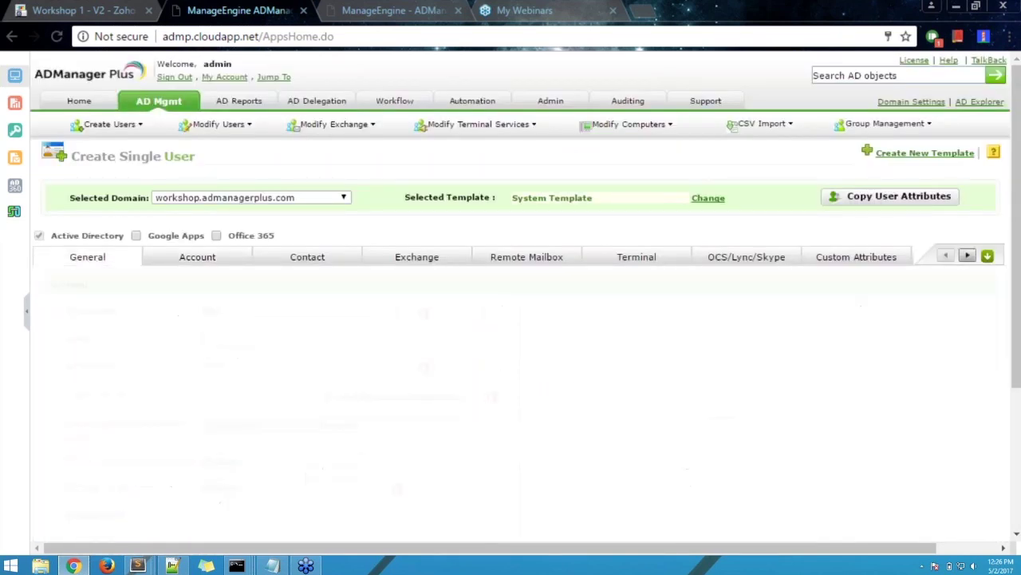
click(238, 364)
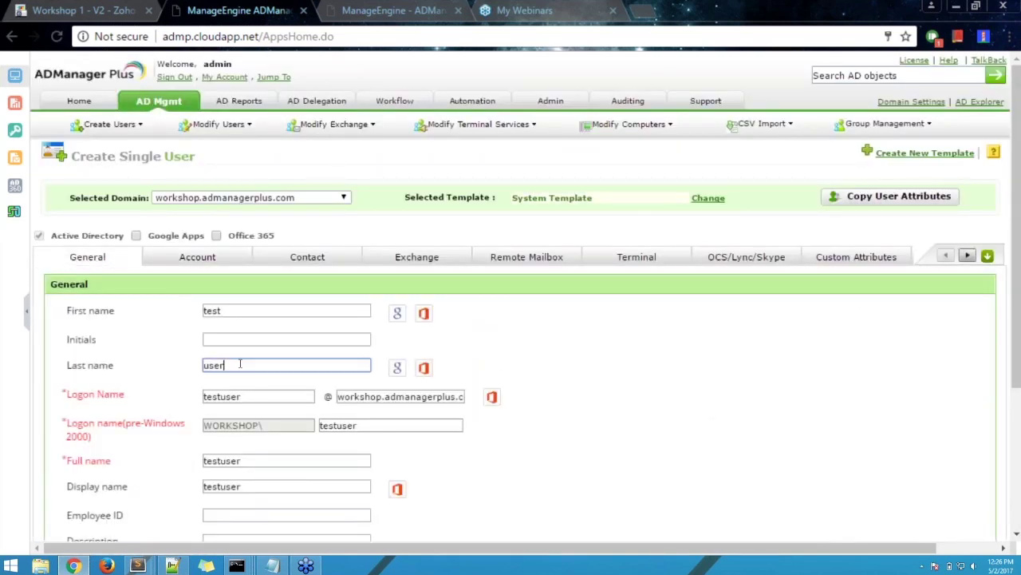
text(04)
click(712, 366)
scroll(524, 426, down, 1)
scroll(525, 426, up, 1)
click(182, 259)
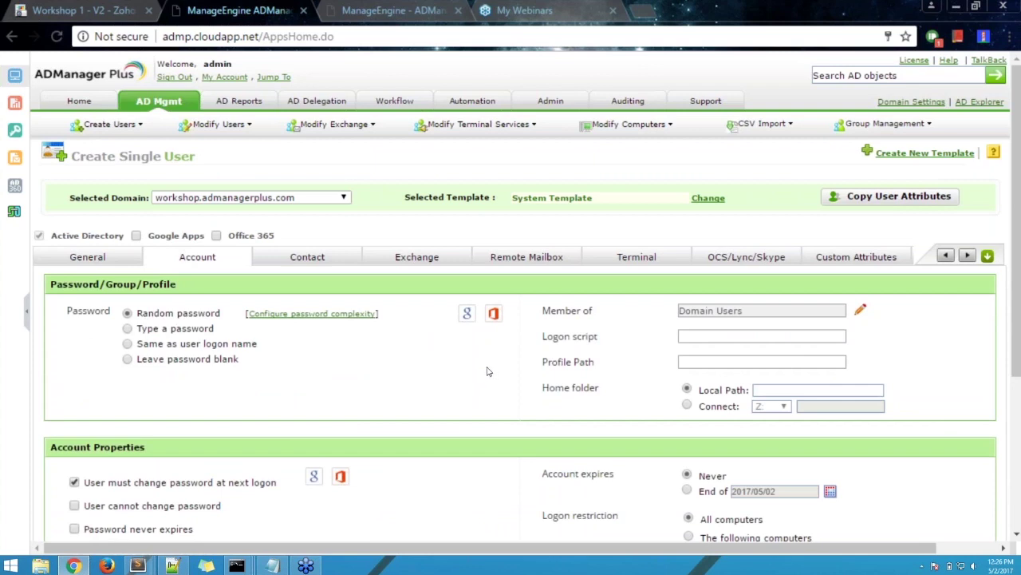
scroll(475, 403, down, 3)
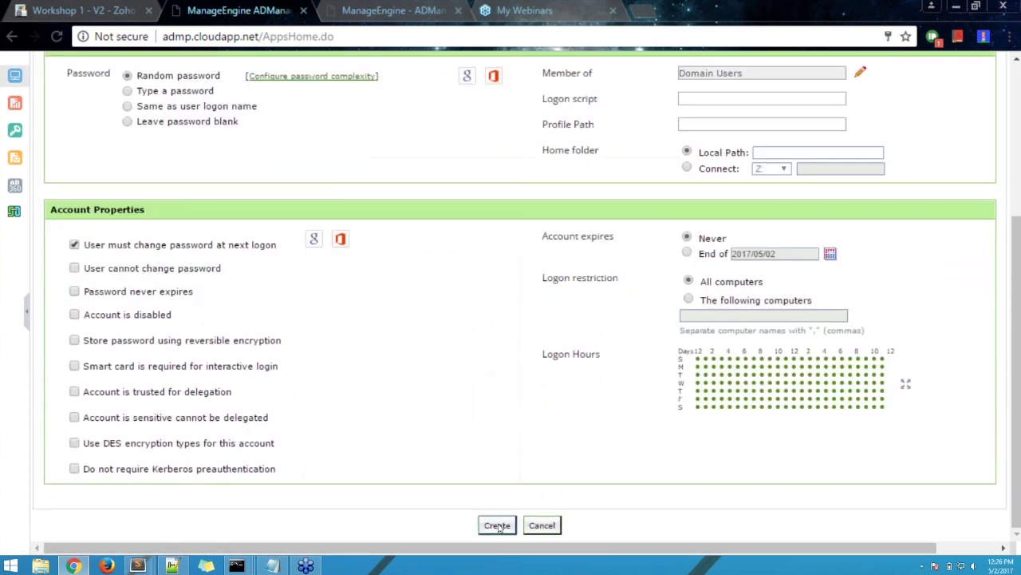
click(497, 525)
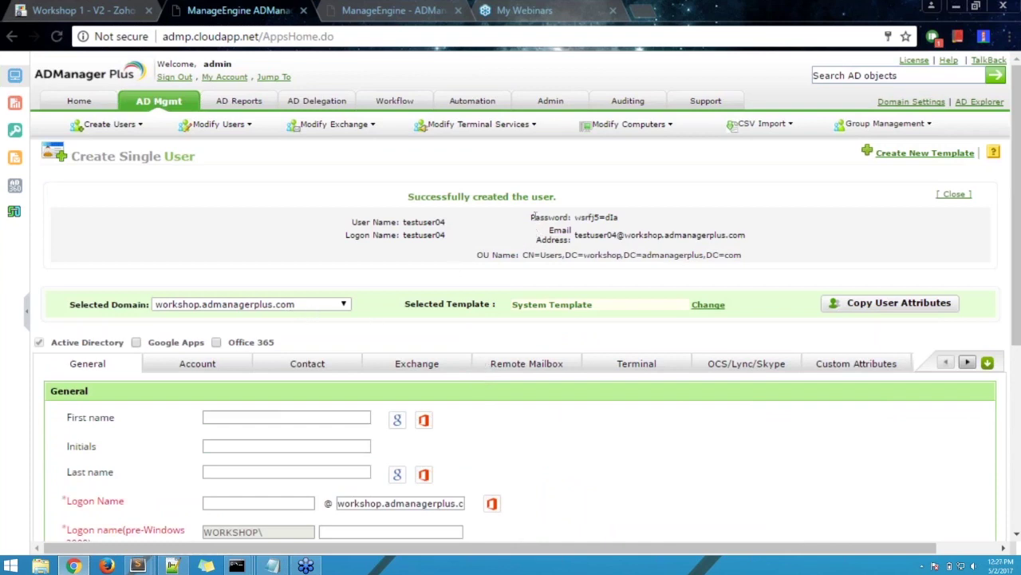
- Highlight testuser04's generated password, then switch to AD Delegation's Help Desk Technicians page
drag(537, 216, 620, 218)
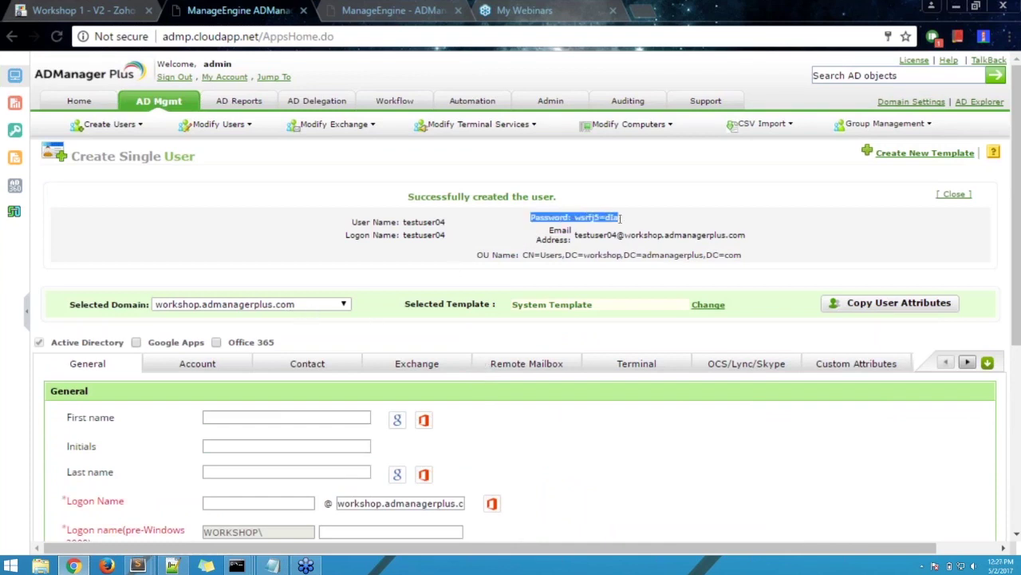
click(532, 221)
drag(534, 221, 620, 218)
click(644, 219)
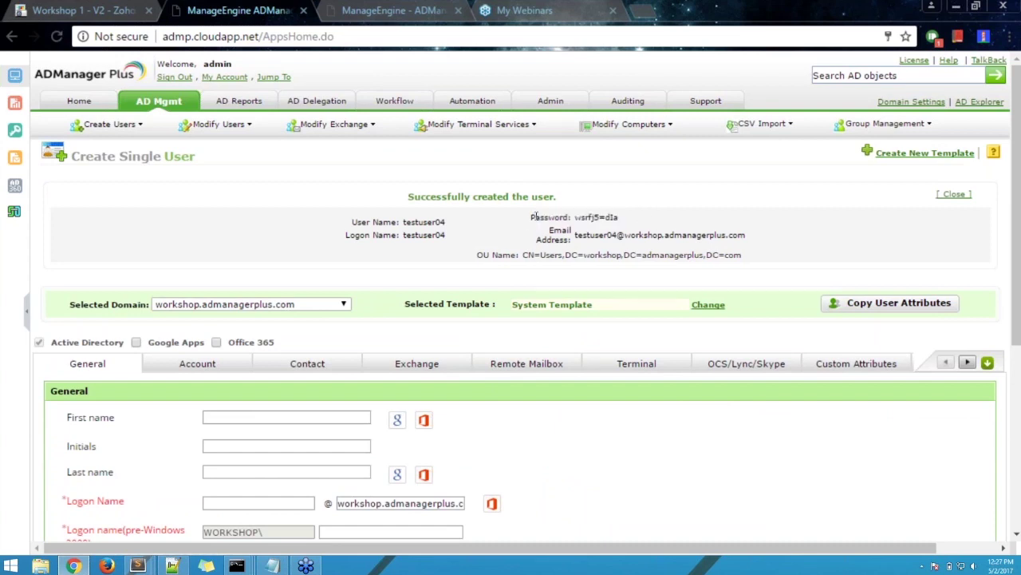
drag(532, 217, 616, 214)
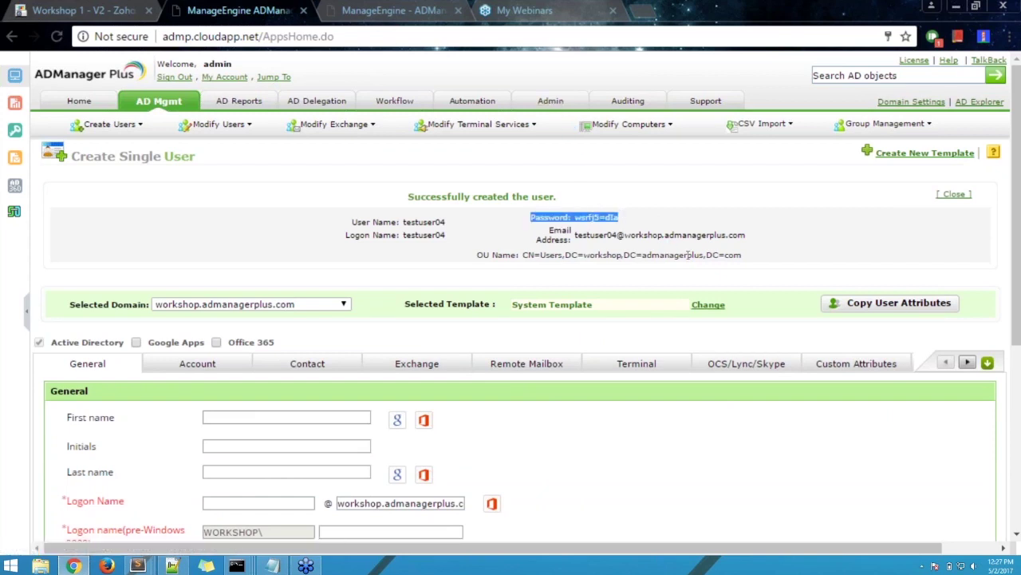
click(551, 229)
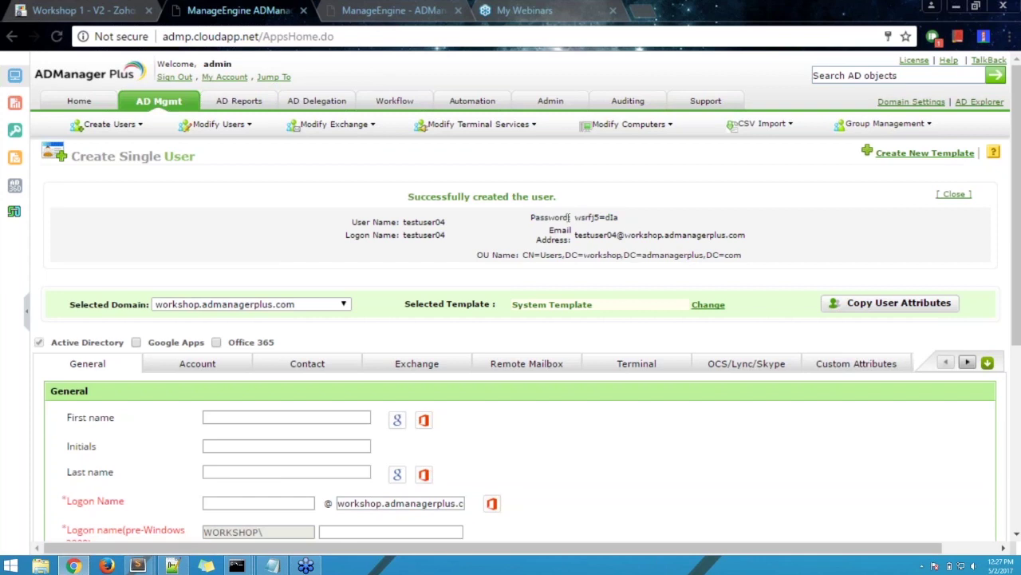
drag(532, 217, 615, 214)
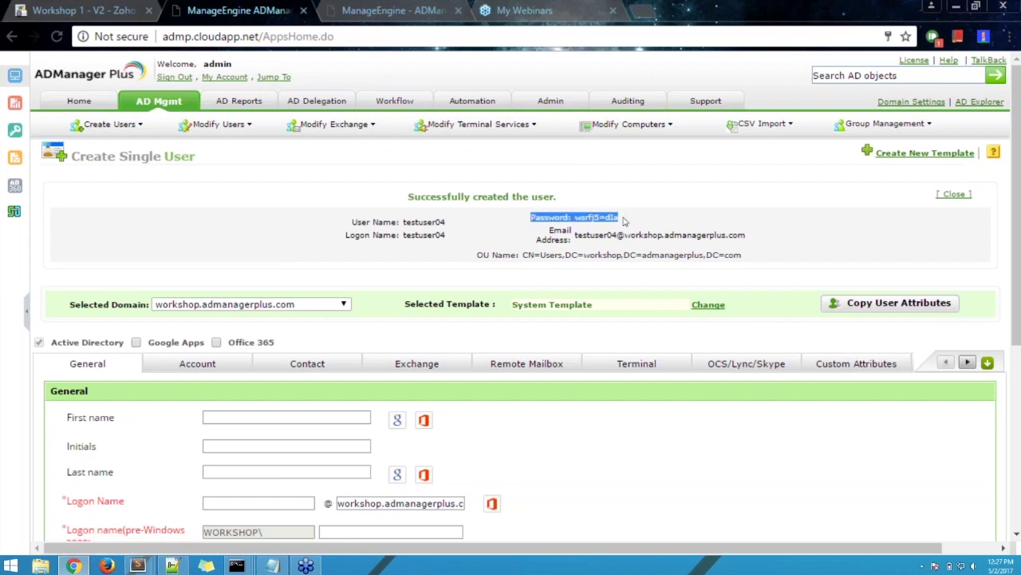
click(624, 221)
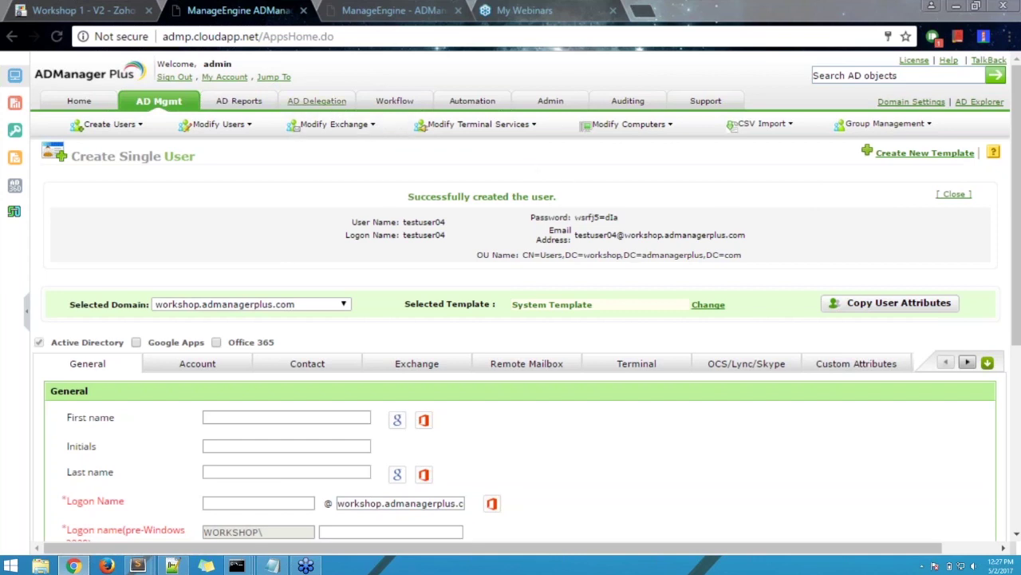
click(318, 104)
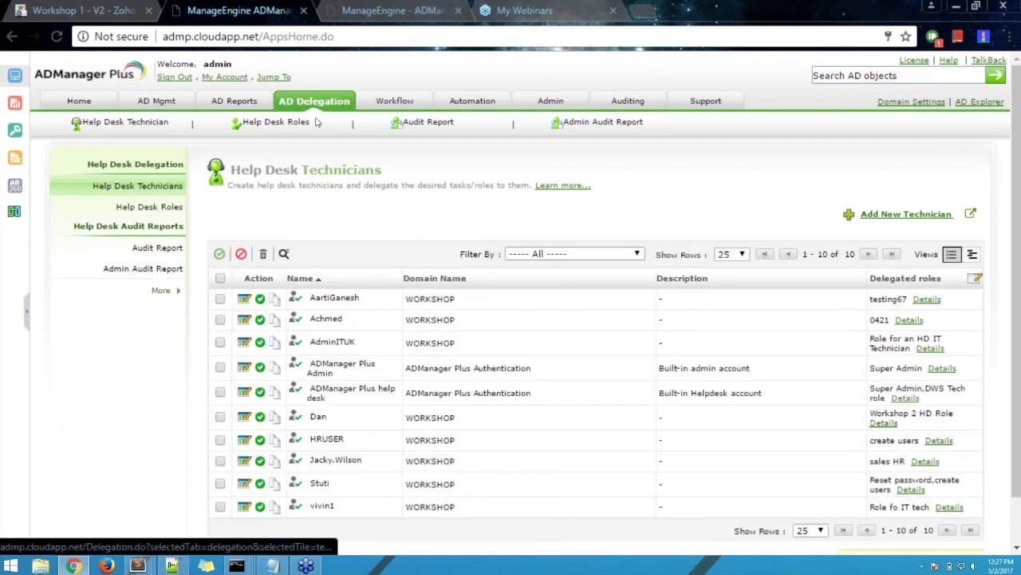
- Open the help desk audit report and view details of testuser04's Create Single User entry
click(162, 249)
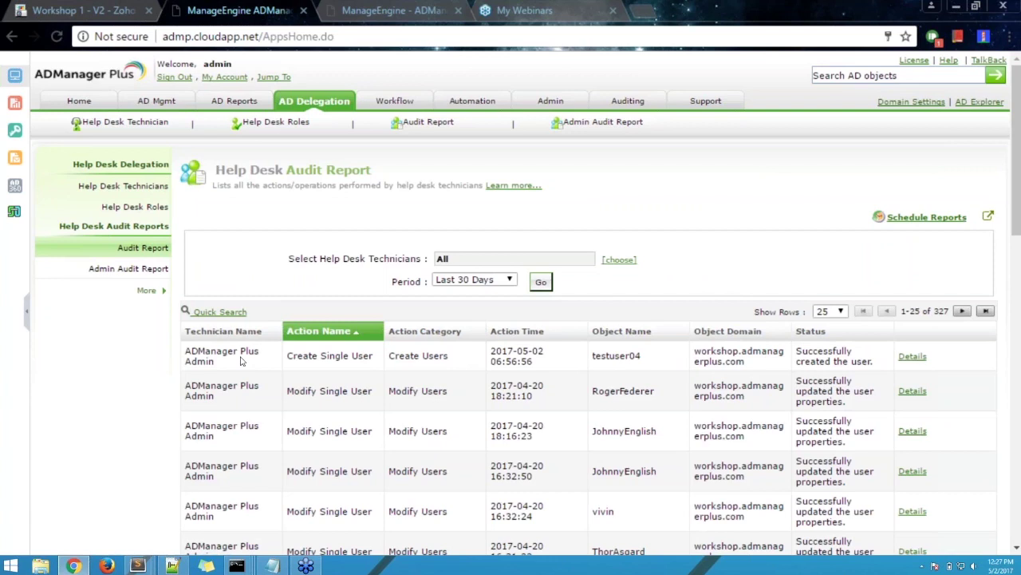
drag(286, 361, 863, 355)
click(875, 348)
click(908, 357)
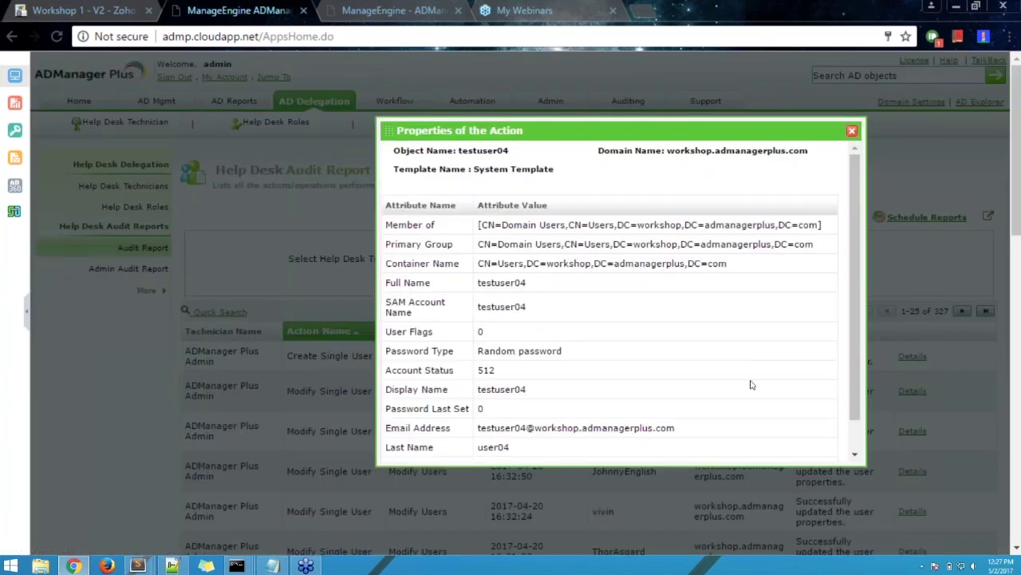
- Review the action details, marking the Random password value, then close them and return to AD Mgmt
scroll(750, 385, down, 1)
scroll(750, 385, down, 1)
scroll(746, 385, up, 1)
scroll(742, 373, down, 1)
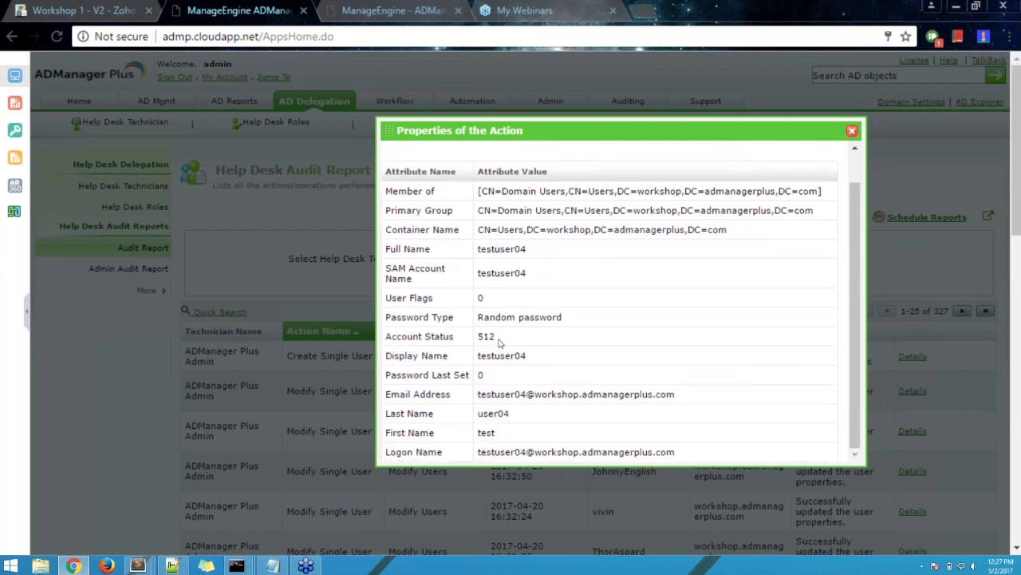
scroll(662, 321, down, 3)
scroll(661, 321, up, 4)
scroll(661, 325, up, 1)
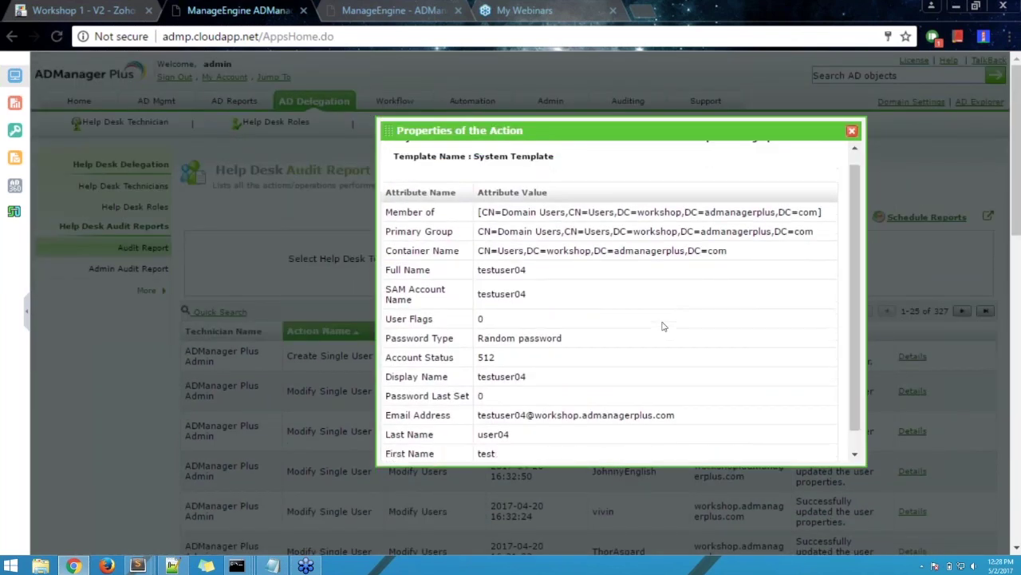
scroll(662, 326, down, 3)
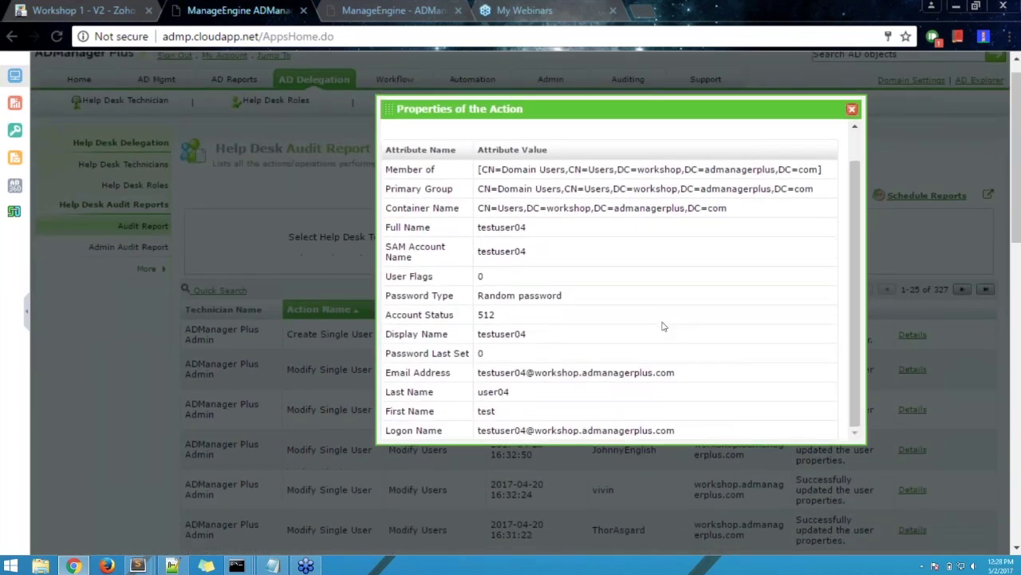
scroll(661, 325, down, 3)
scroll(951, 378, up, 1)
scroll(951, 379, up, 4)
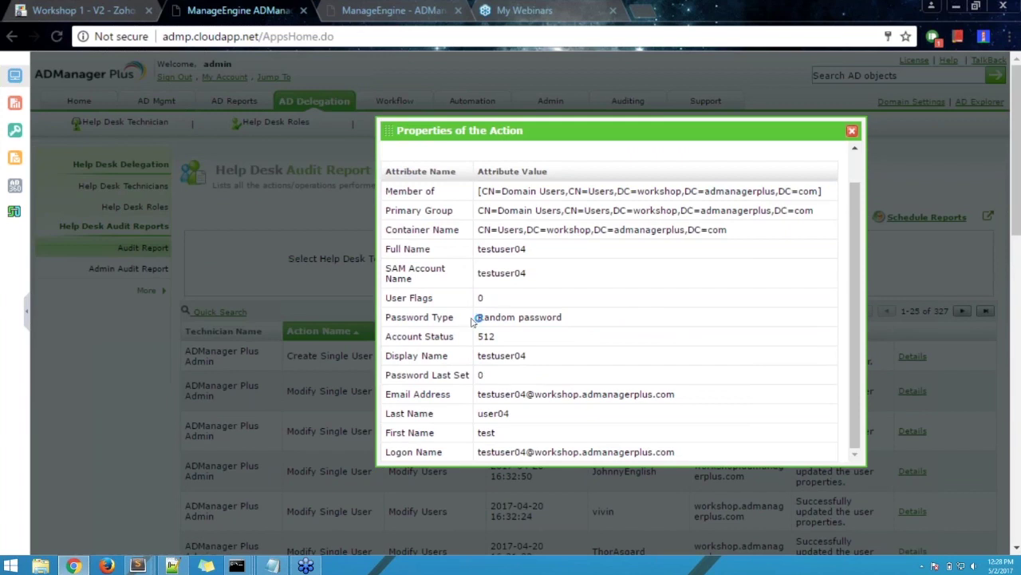
drag(476, 317, 565, 317)
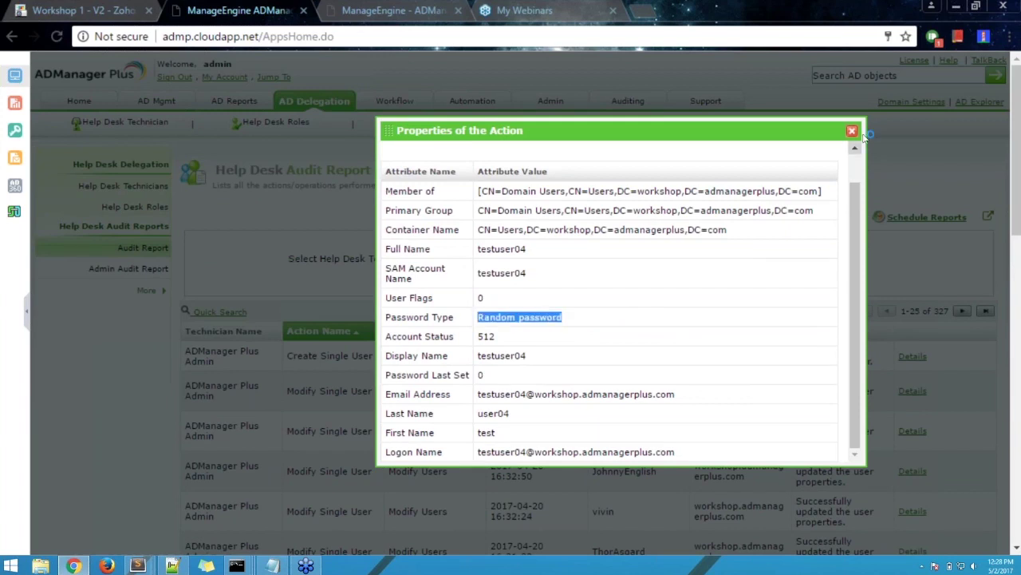
click(851, 130)
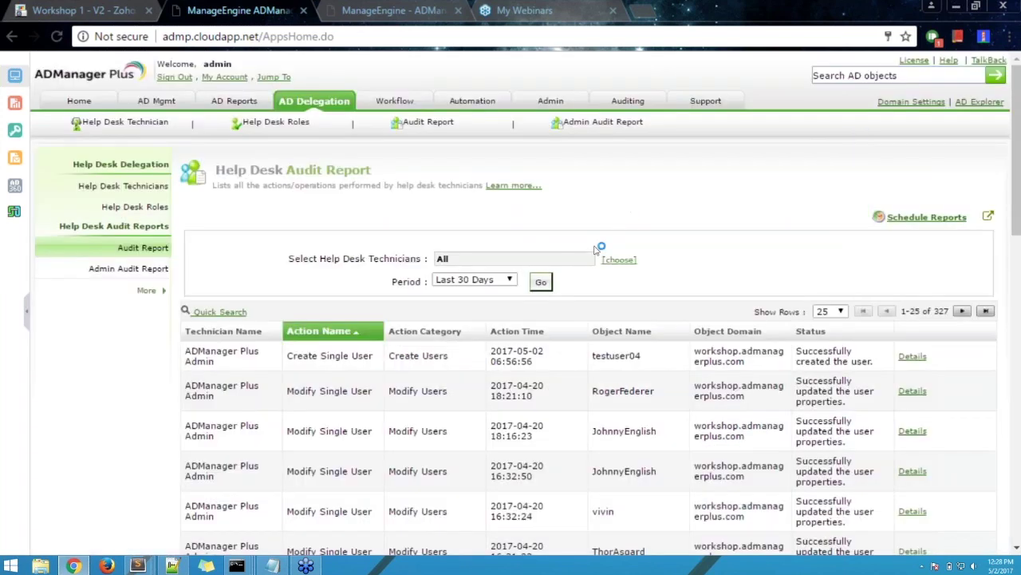
click(156, 101)
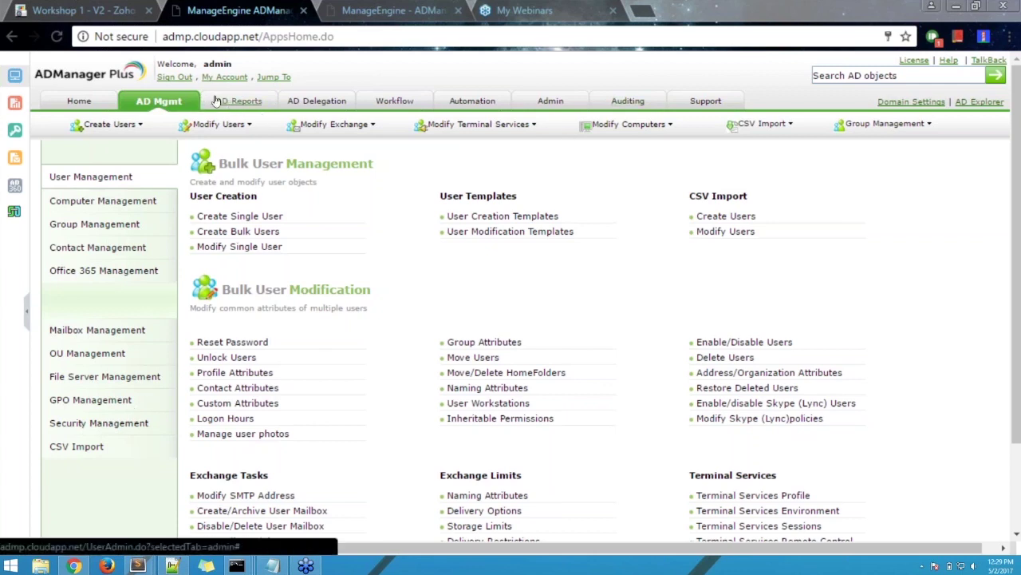
- From User Creation Templates, start a new template named CreateUserTemplate1
click(508, 217)
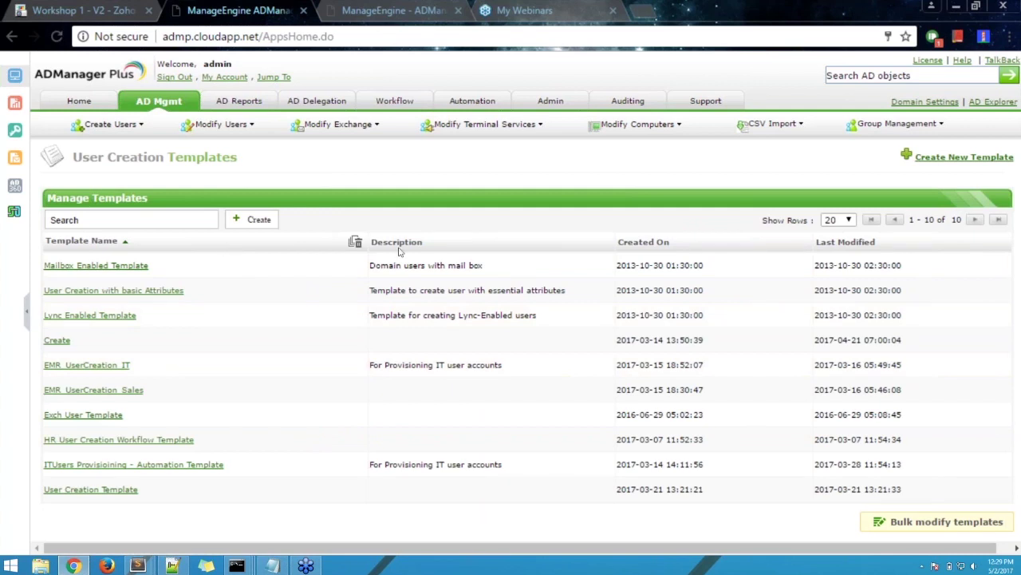
click(940, 158)
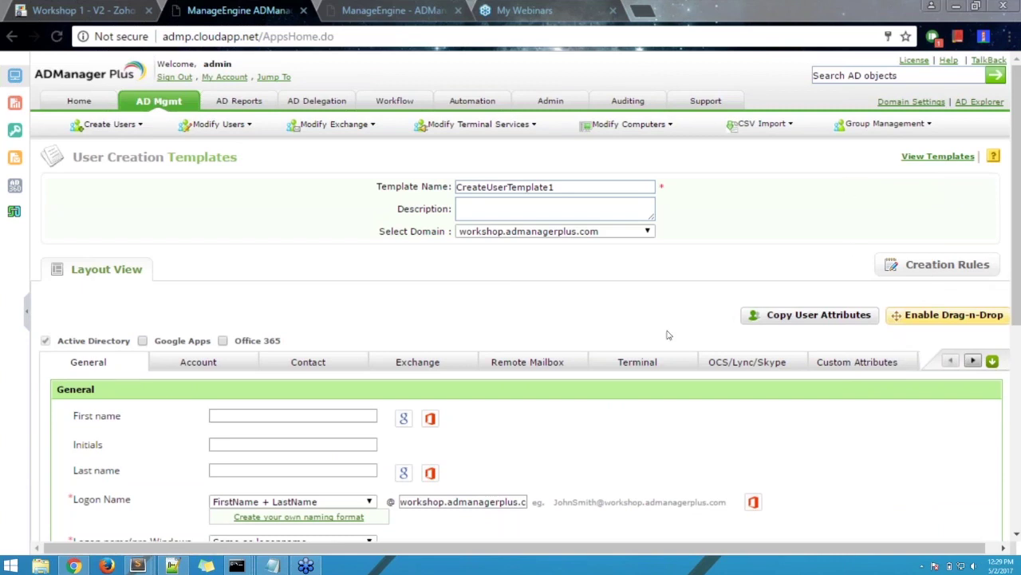
click(641, 231)
click(111, 363)
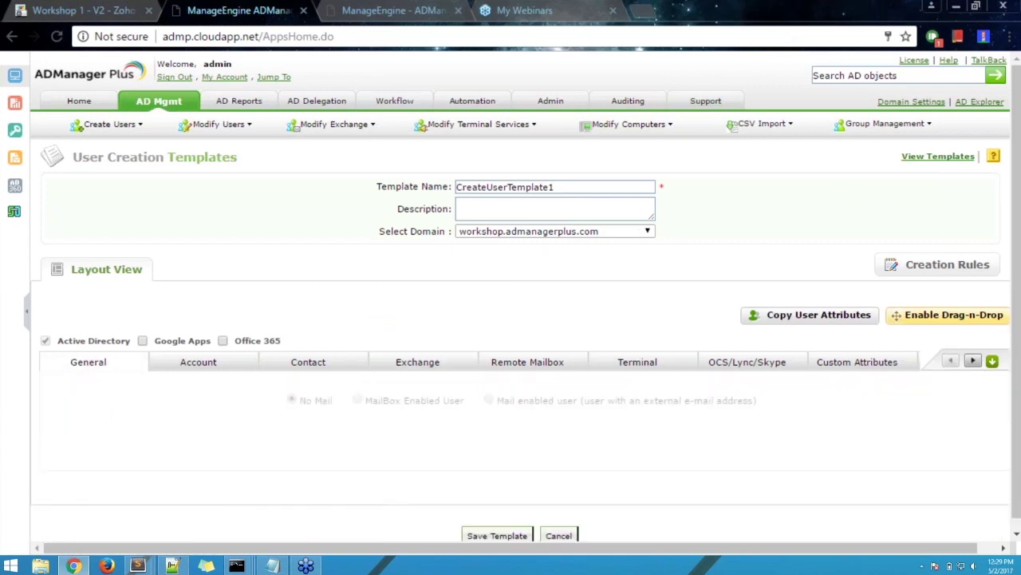
scroll(383, 345, down, 5)
scroll(380, 340, up, 2)
scroll(380, 329, up, 2)
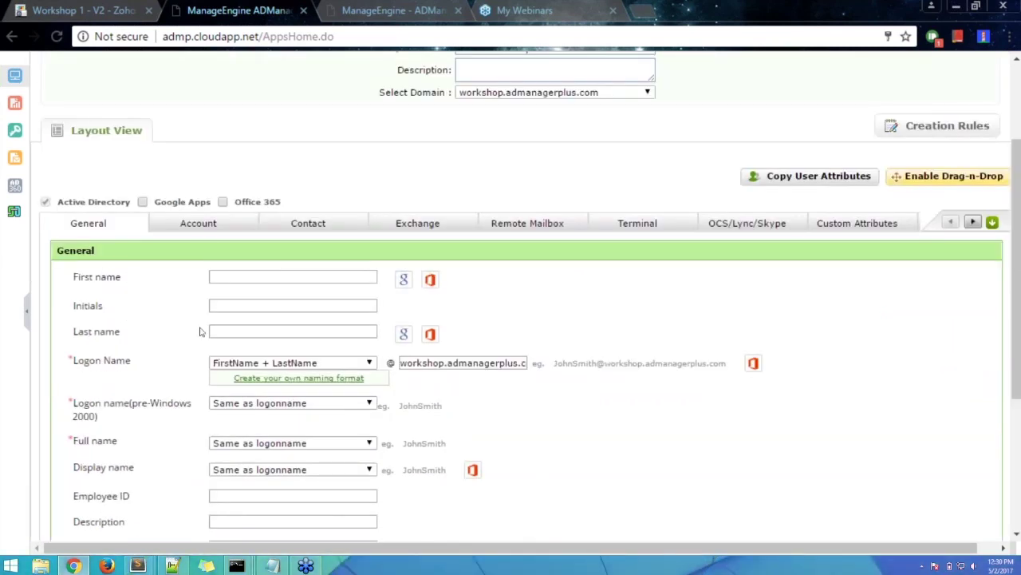
click(234, 276)
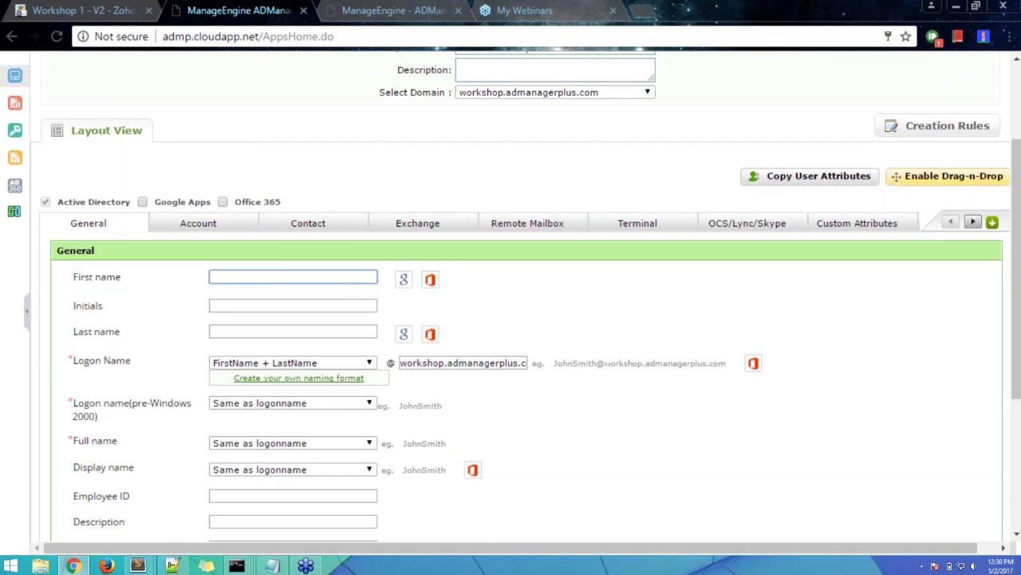
text(ets)
text(st)
click(534, 312)
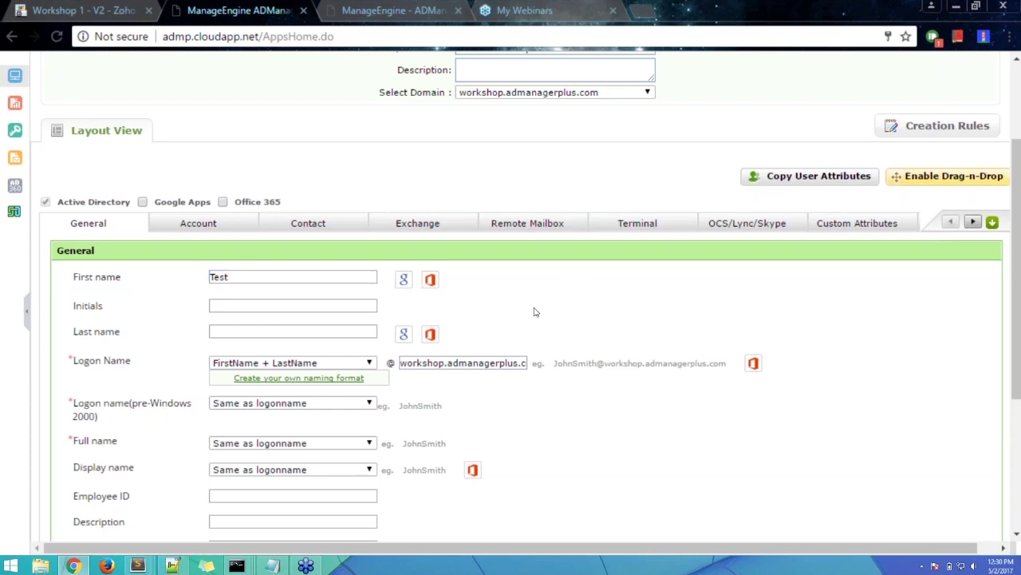
drag(239, 277, 212, 289)
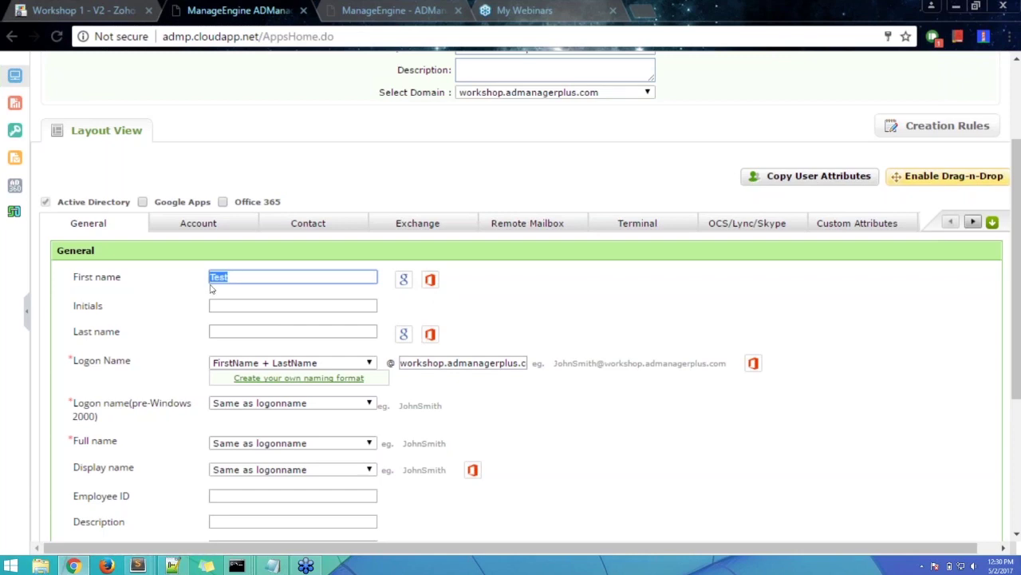
key(BackSpace)
click(645, 321)
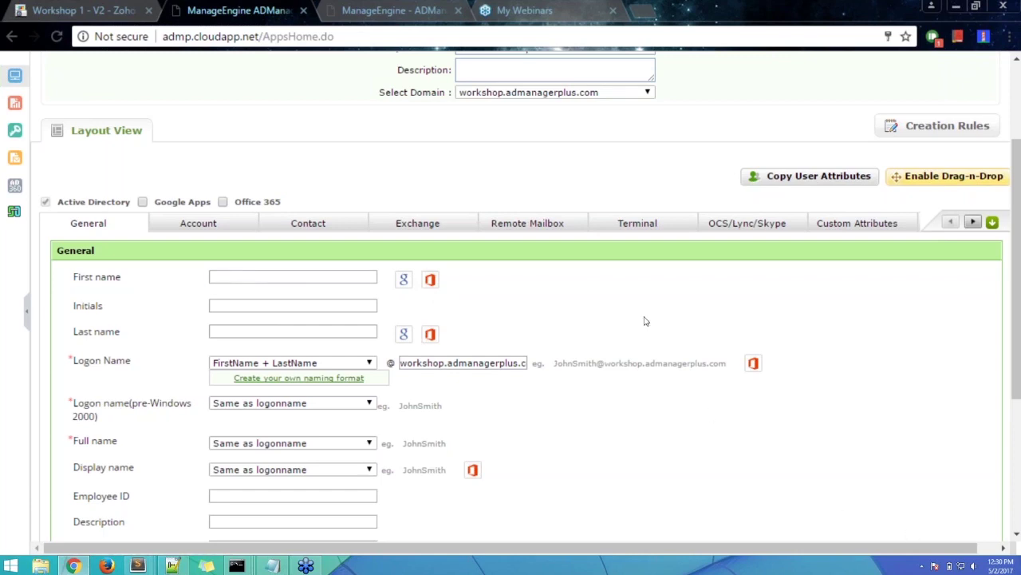
scroll(638, 327, down, 1)
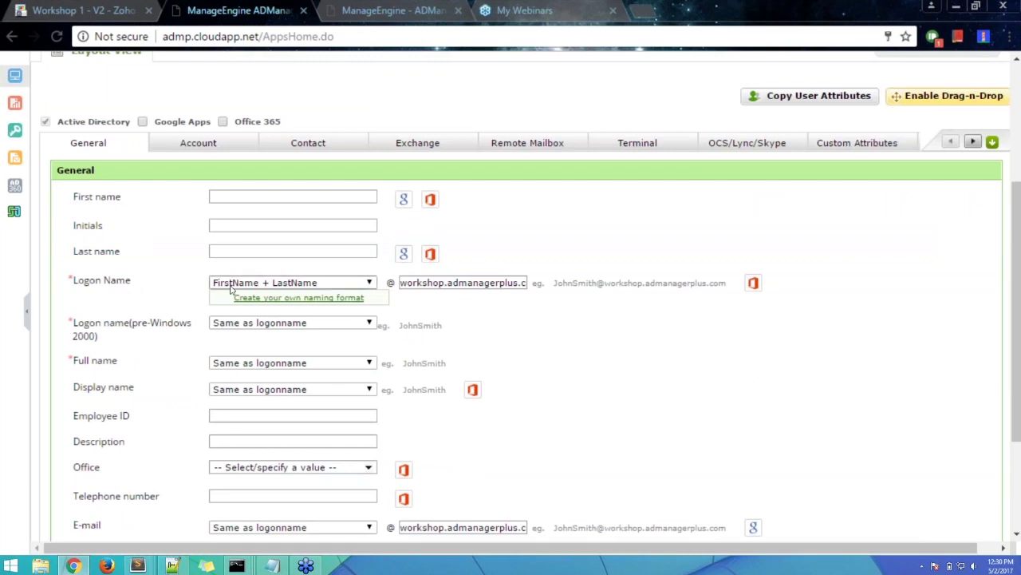
click(323, 284)
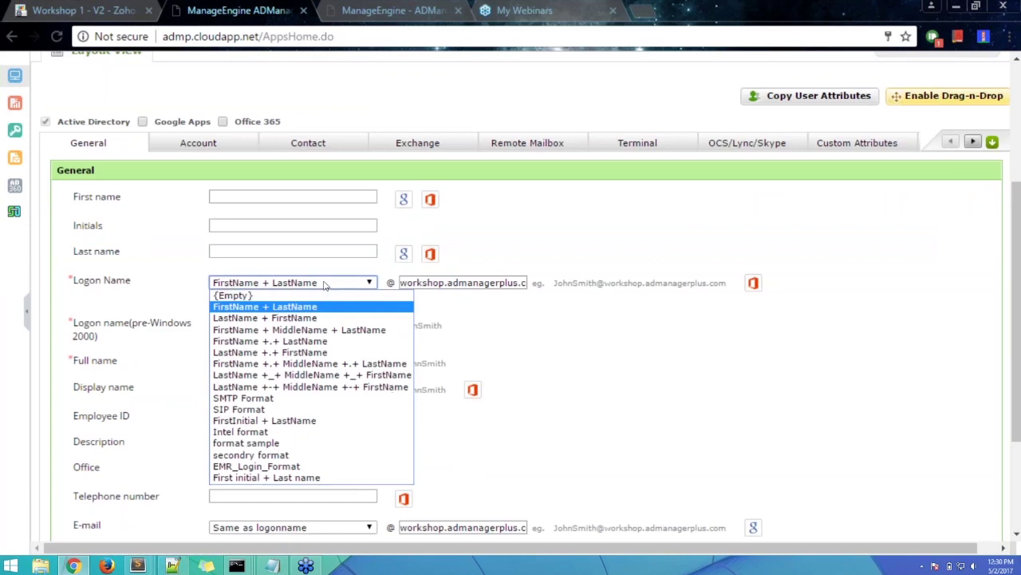
click(323, 285)
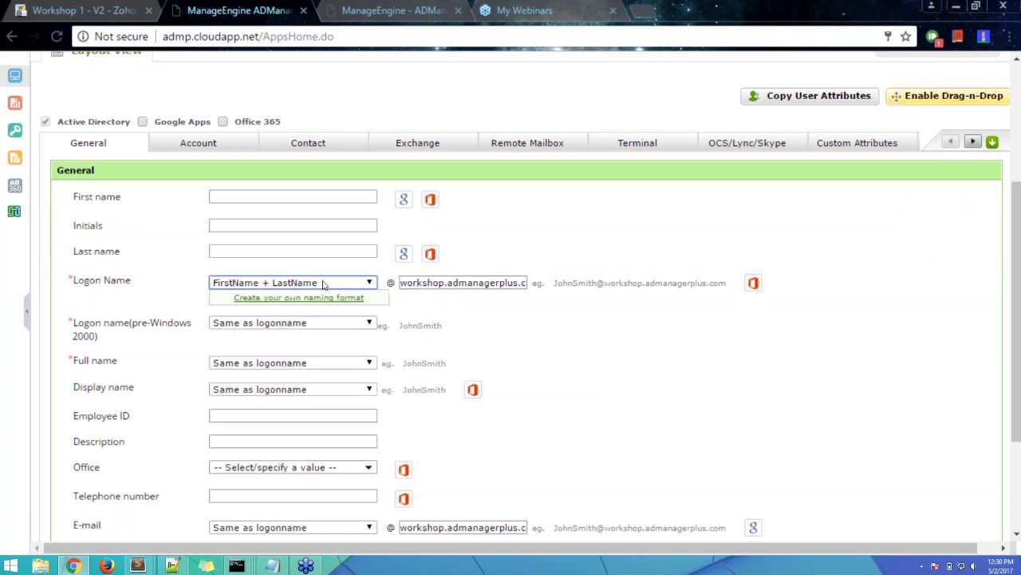
click(237, 197)
click(238, 251)
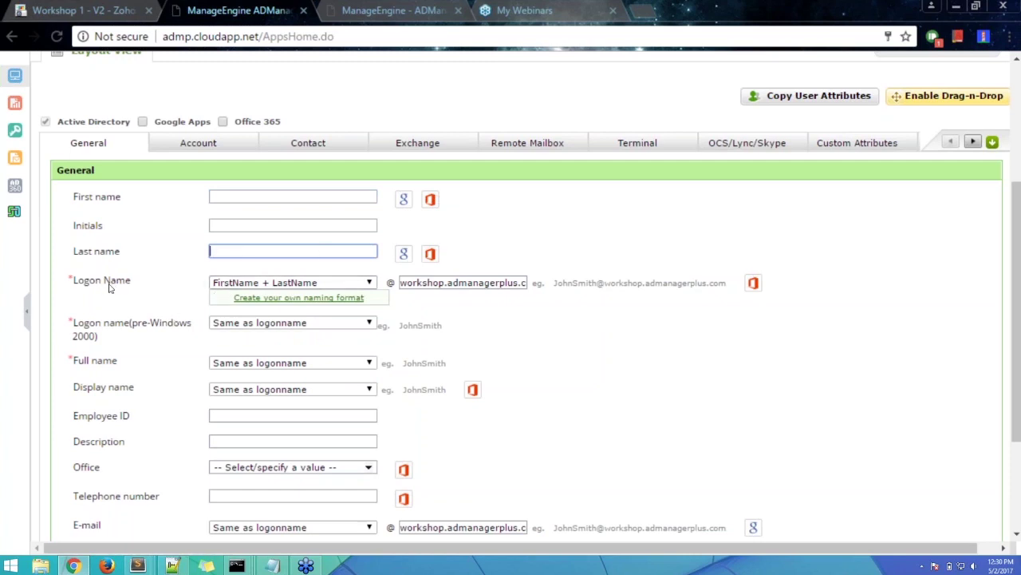
click(227, 200)
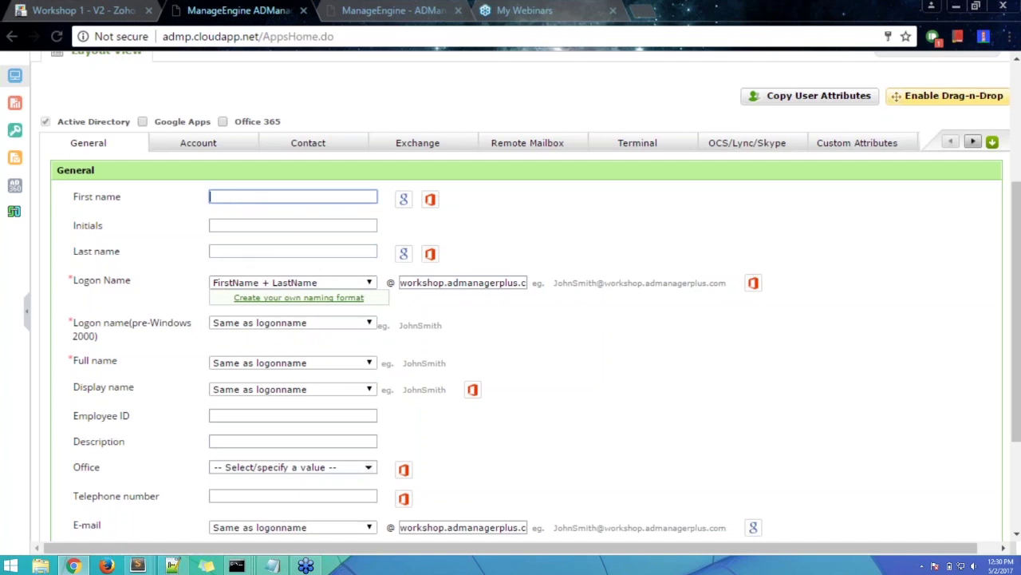
click(256, 265)
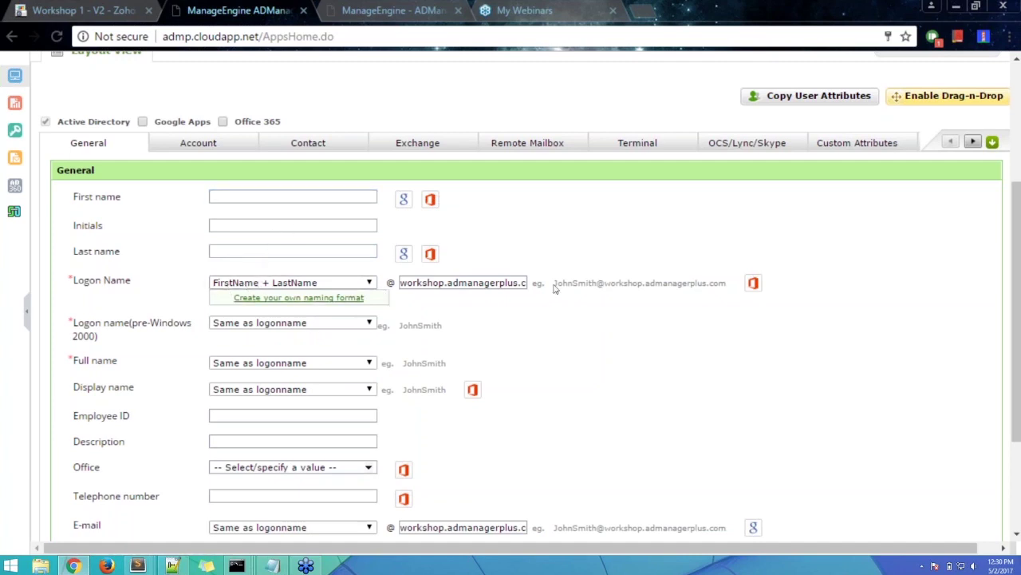
drag(554, 289, 728, 292)
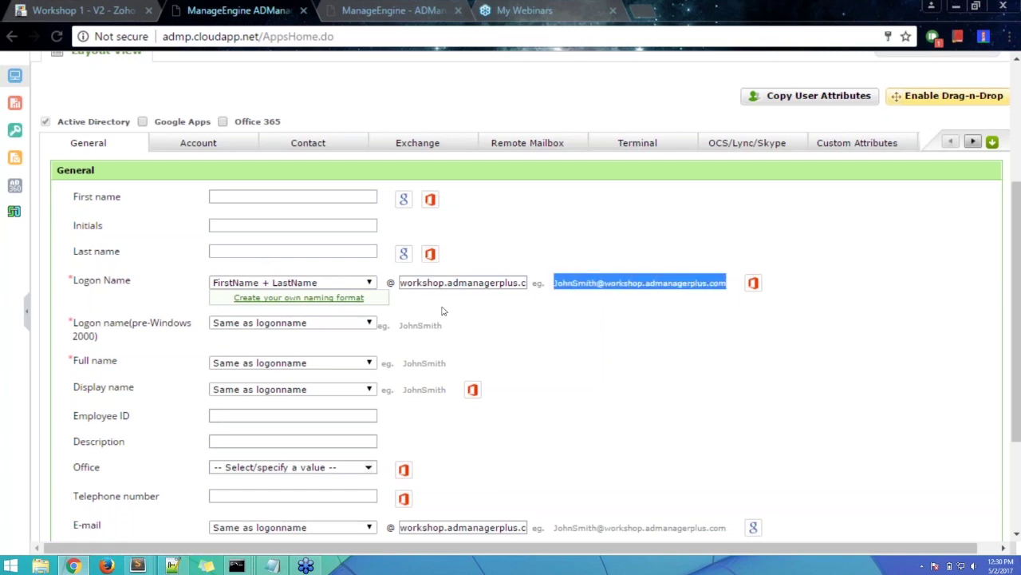
click(351, 285)
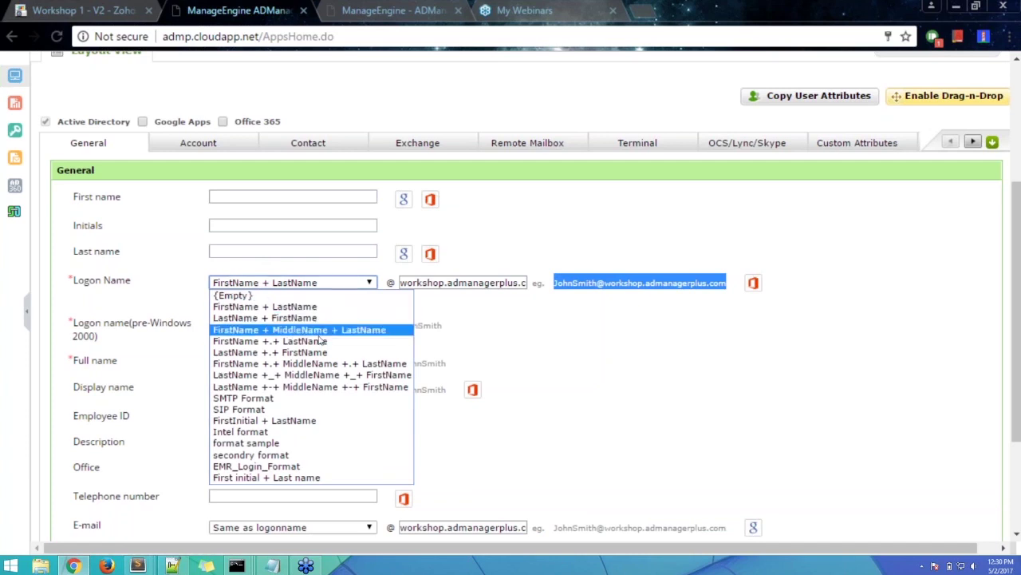
click(319, 341)
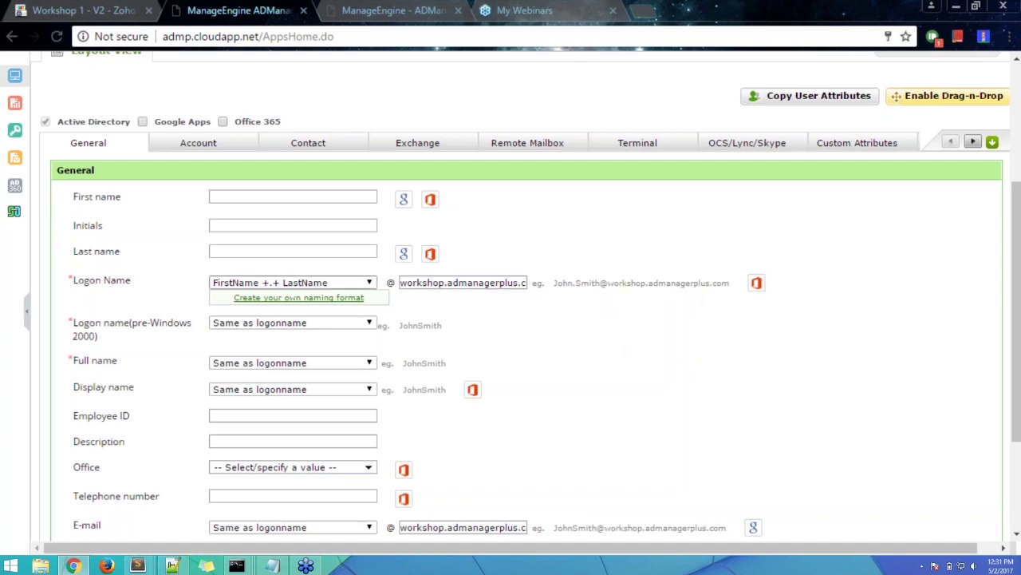
click(317, 285)
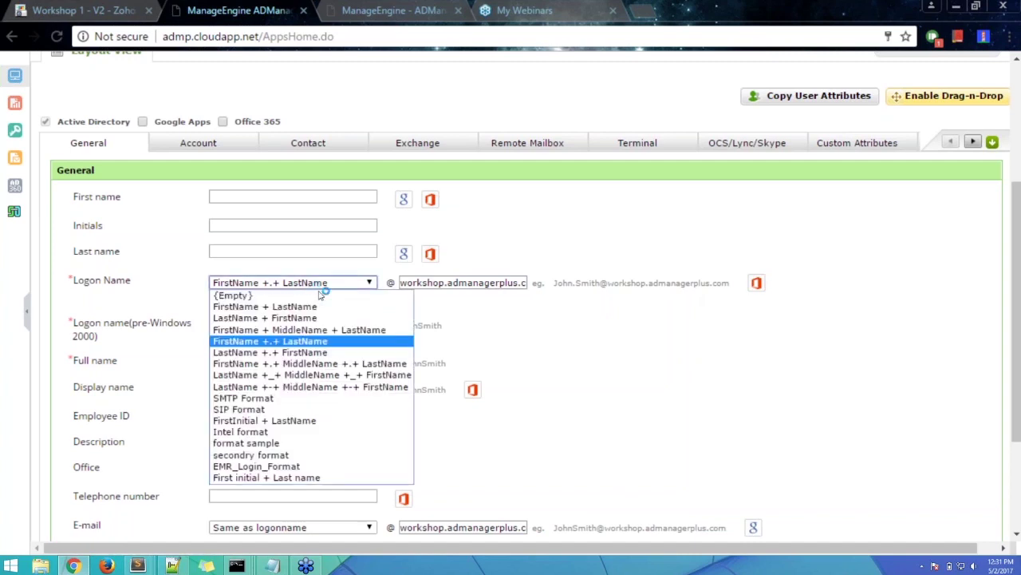
click(417, 387)
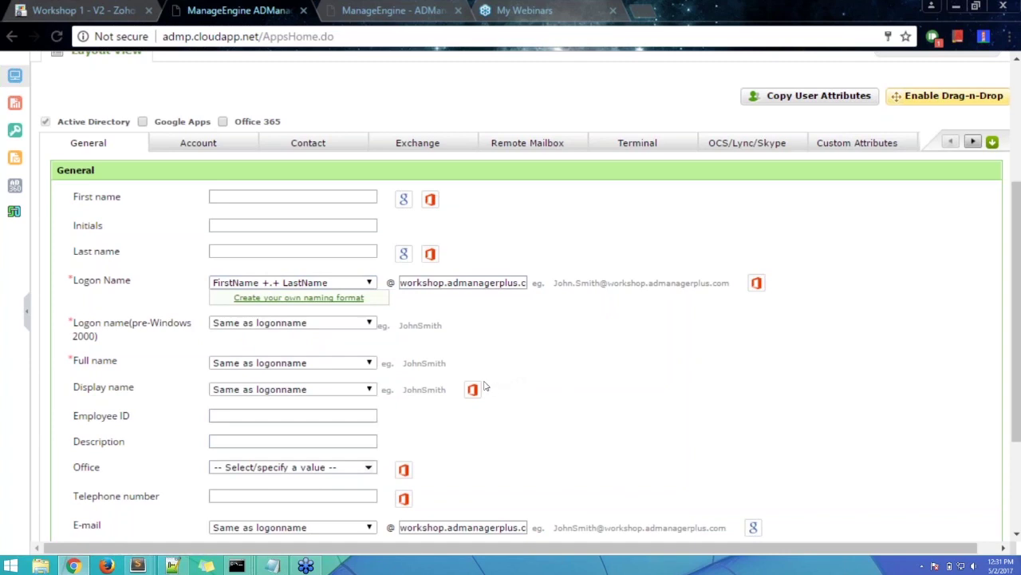
double_click(369, 283)
click(310, 300)
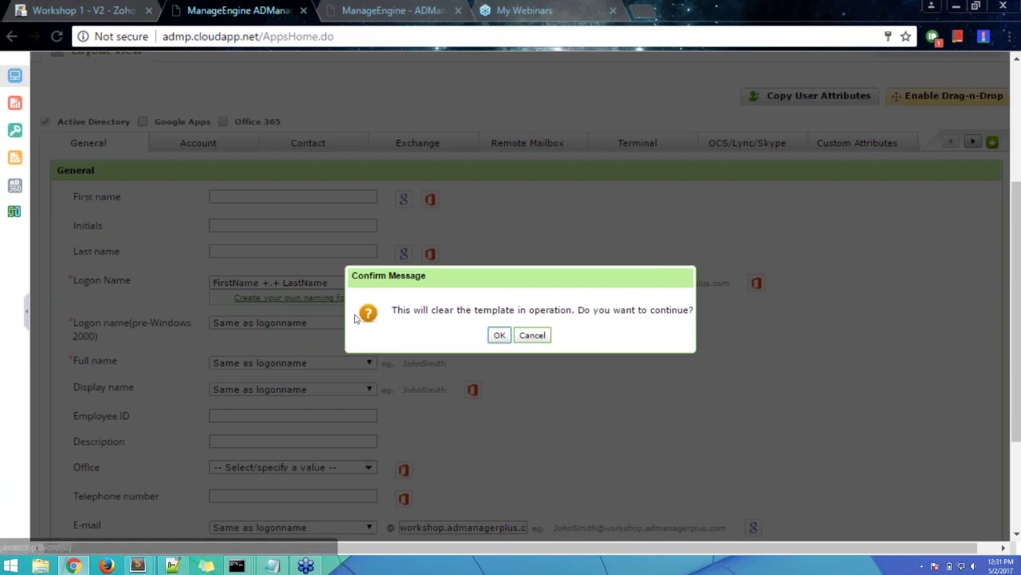
- Confirm leaving the template, then choose Add New Format on Customize Naming Formats
click(498, 335)
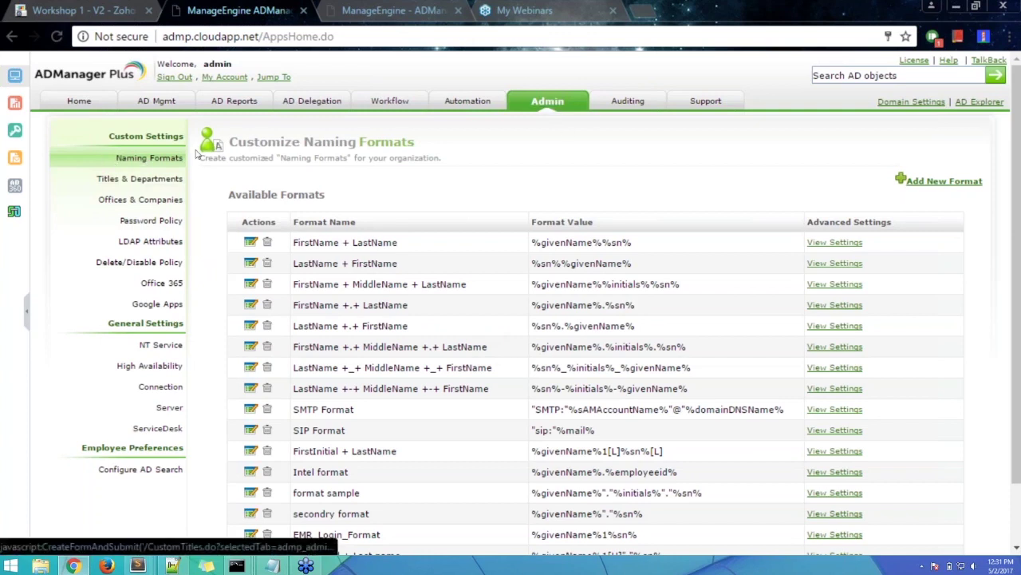
scroll(699, 202, down, 1)
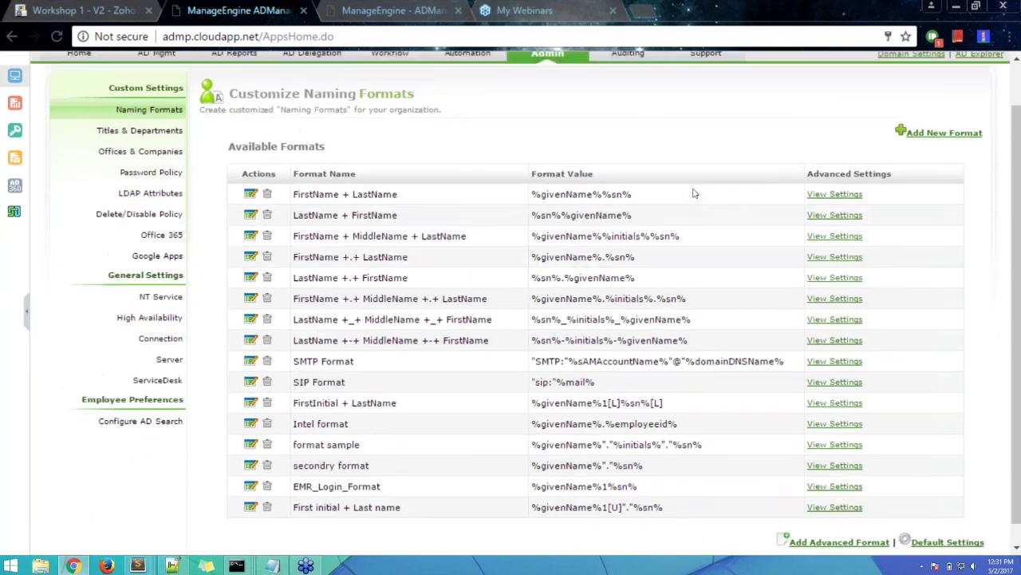
scroll(694, 193, up, 1)
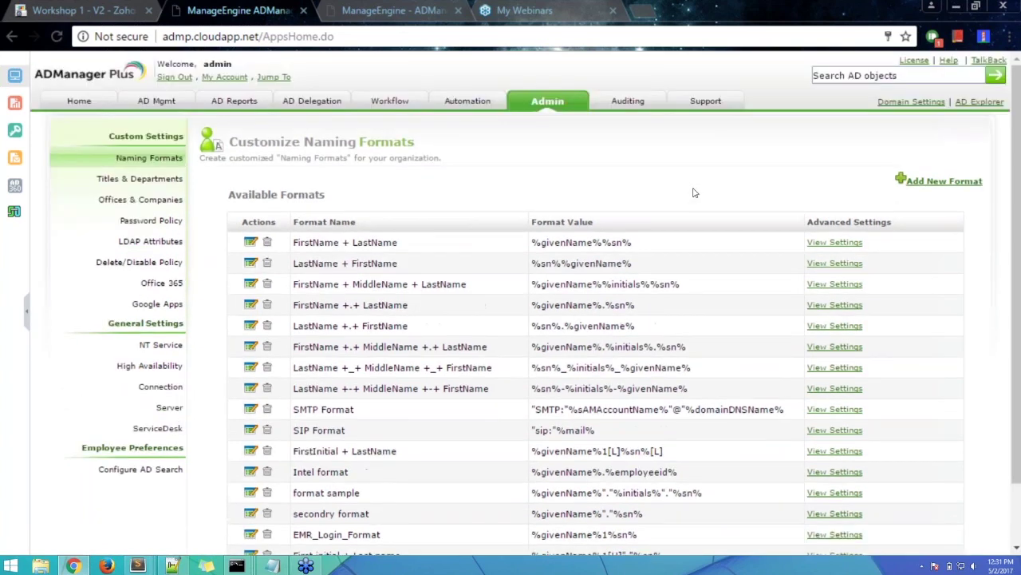
click(938, 182)
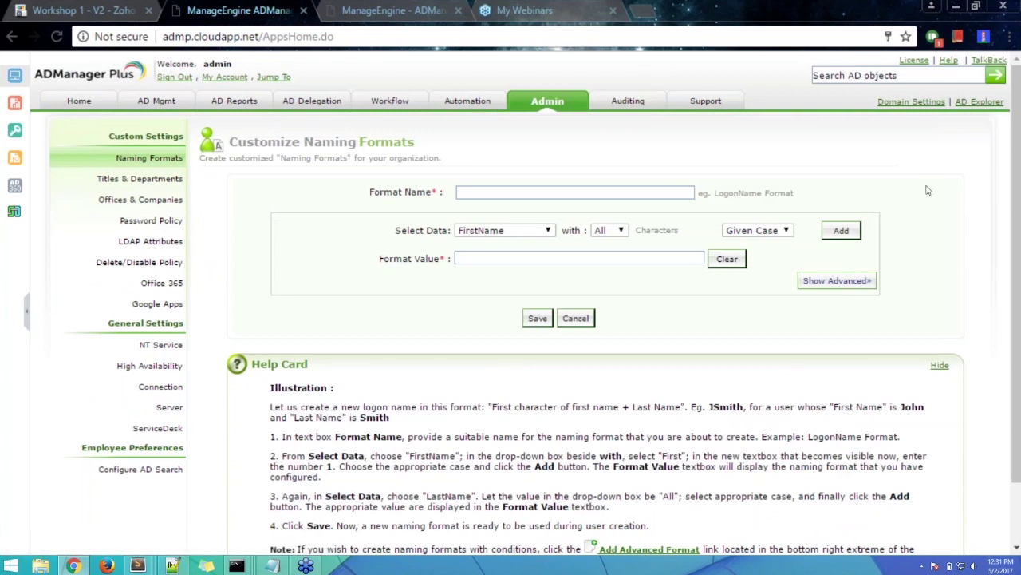
- Name the new naming format 'Test format'
click(676, 193)
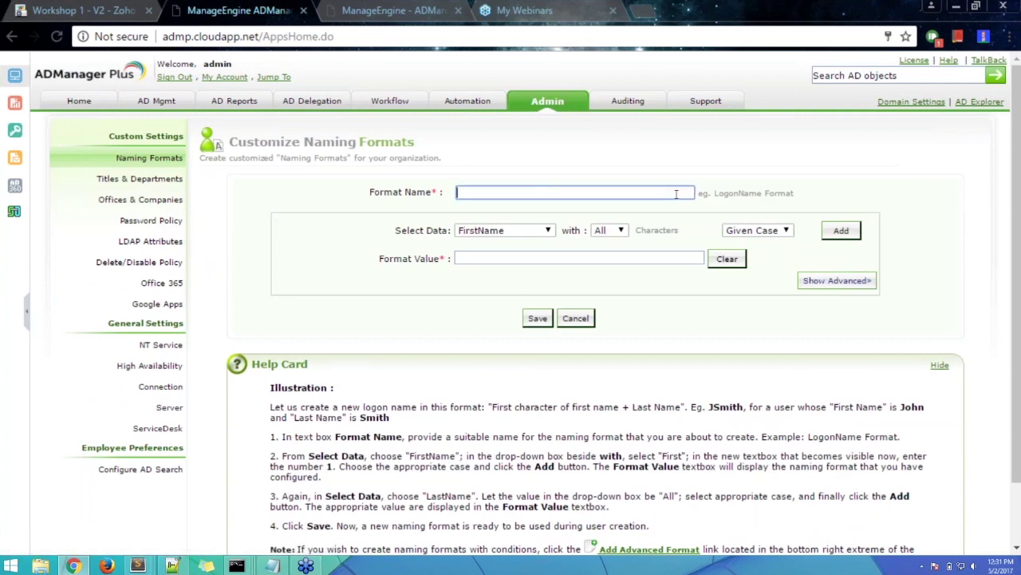
text(Test format)
click(867, 148)
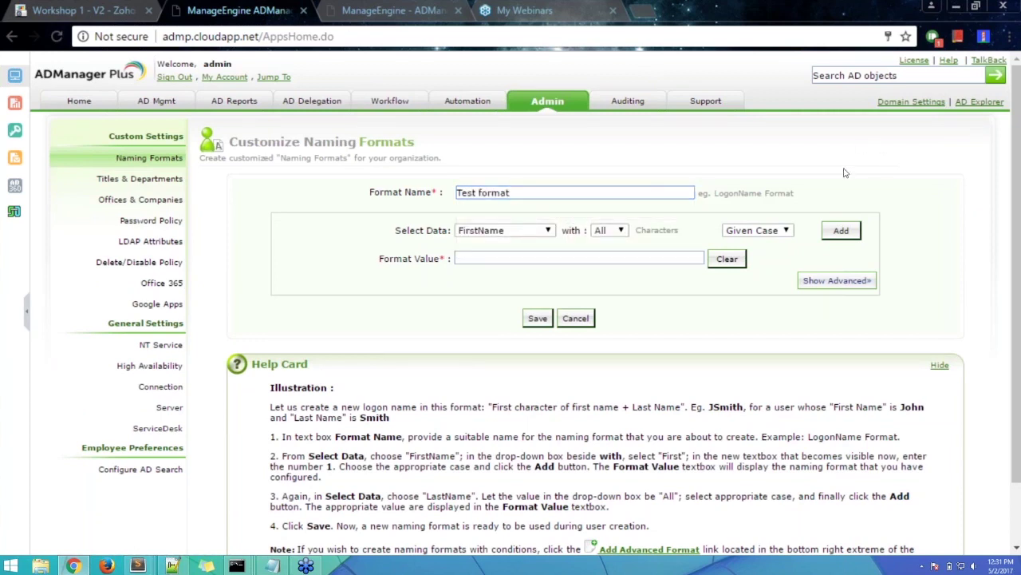
- Add FirstName followed by a Dot to the format value
click(509, 237)
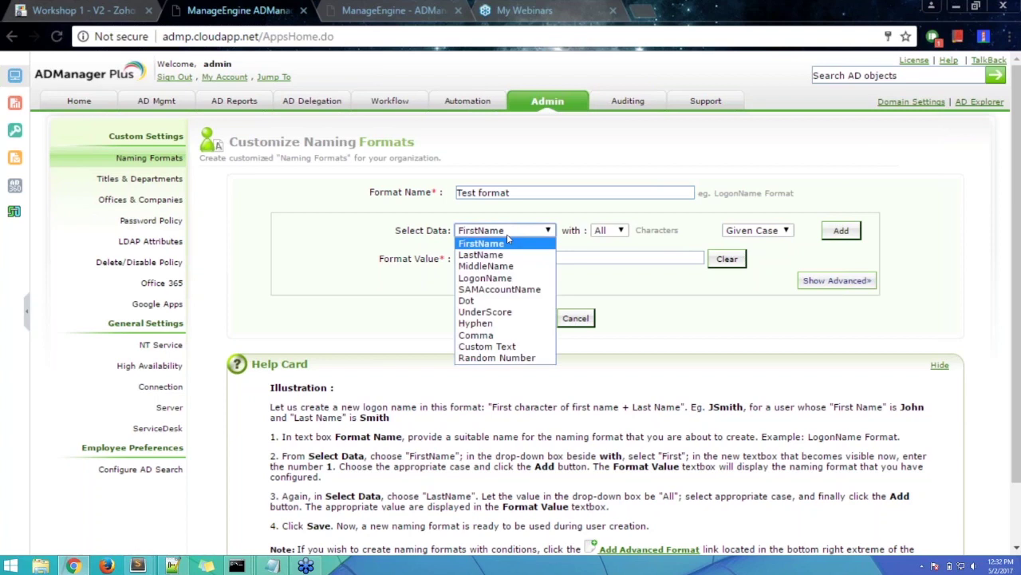
click(494, 246)
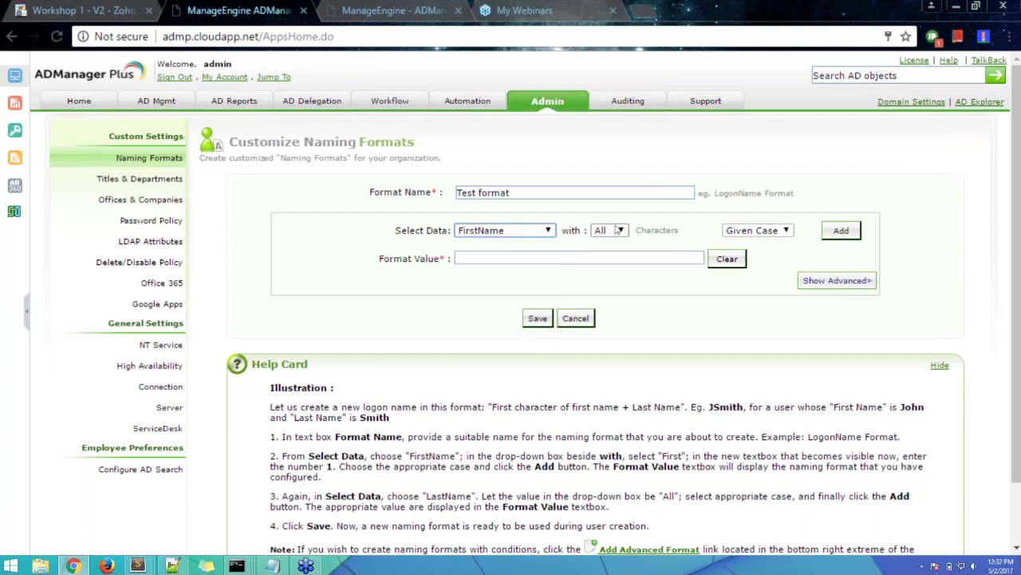
click(853, 235)
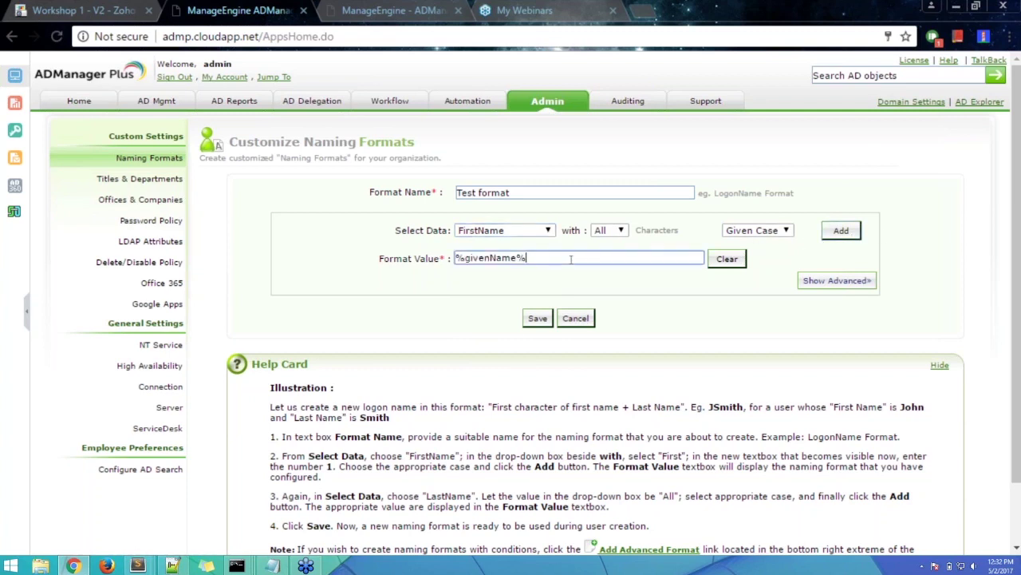
click(548, 234)
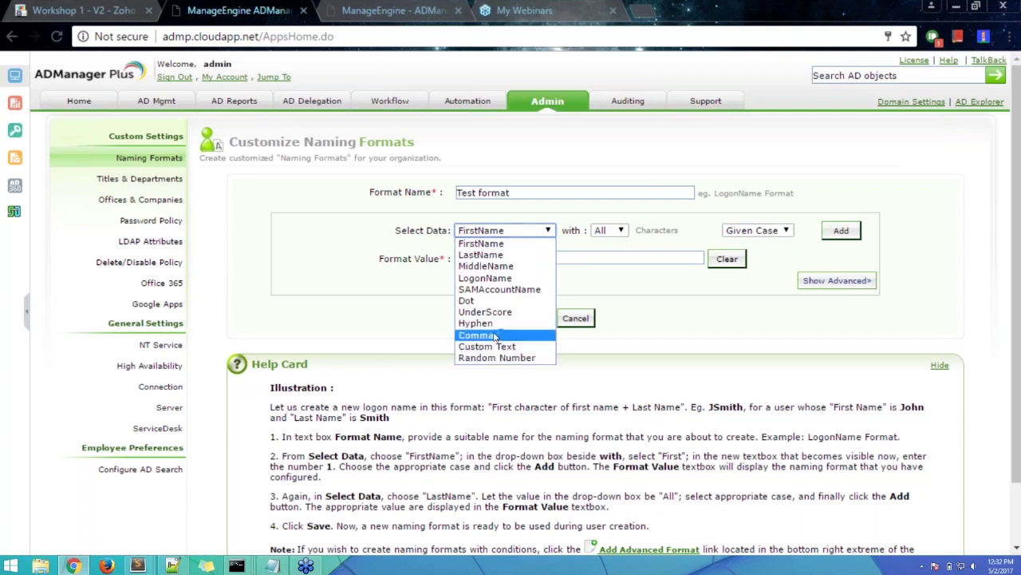
click(482, 301)
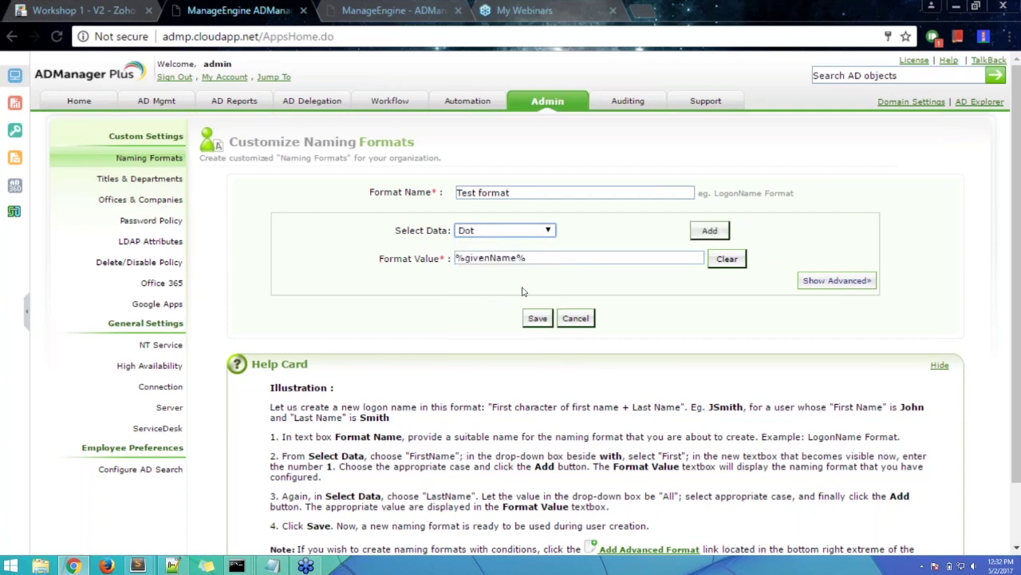
click(716, 231)
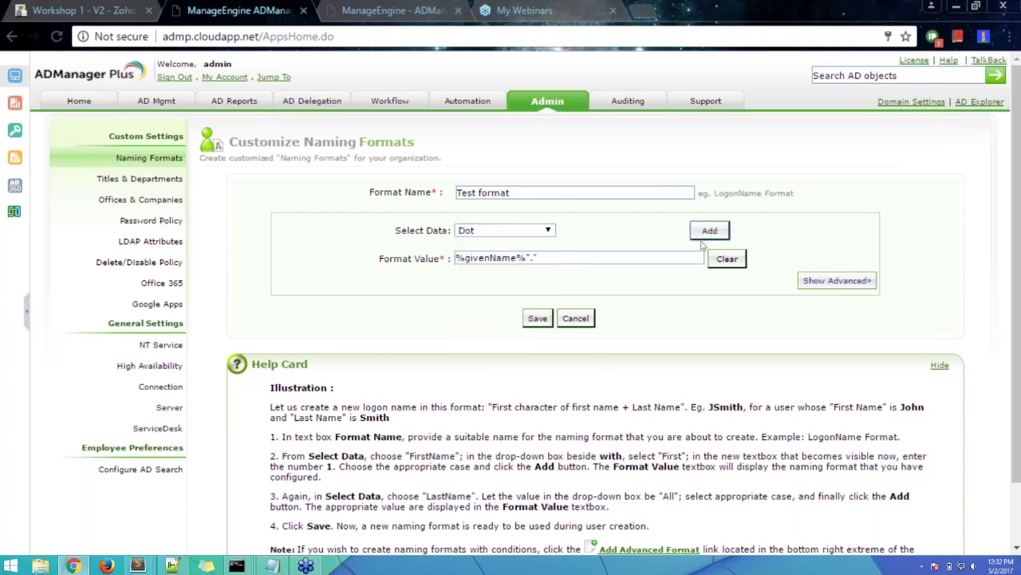
- Append the last 1 character of LastName to the format
click(530, 231)
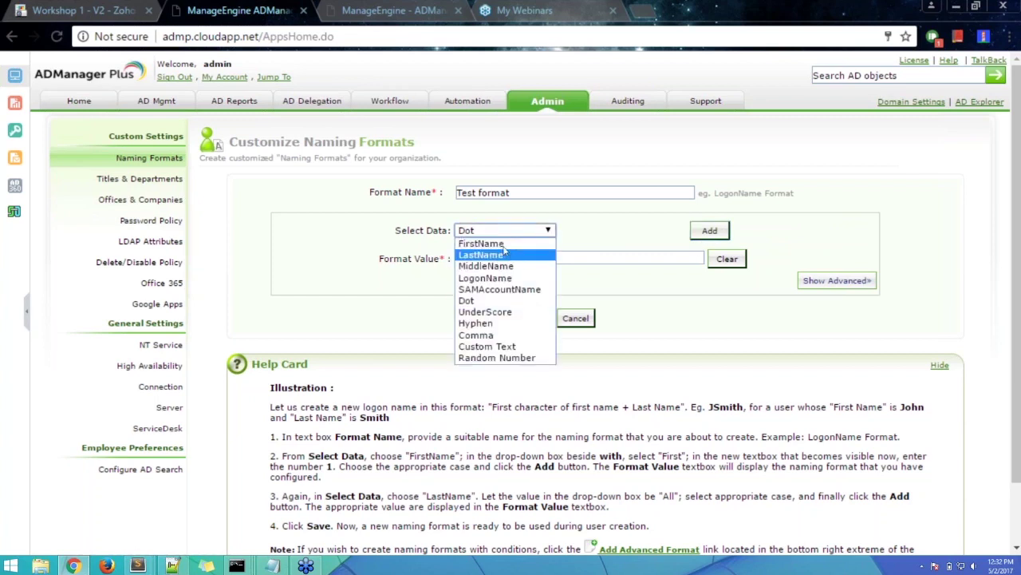
click(498, 254)
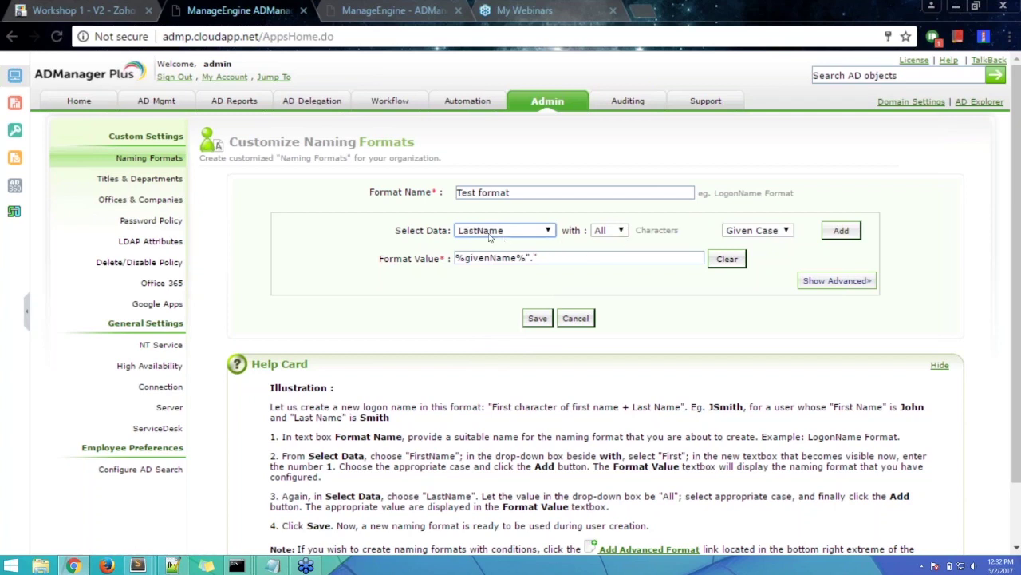
click(602, 229)
click(604, 266)
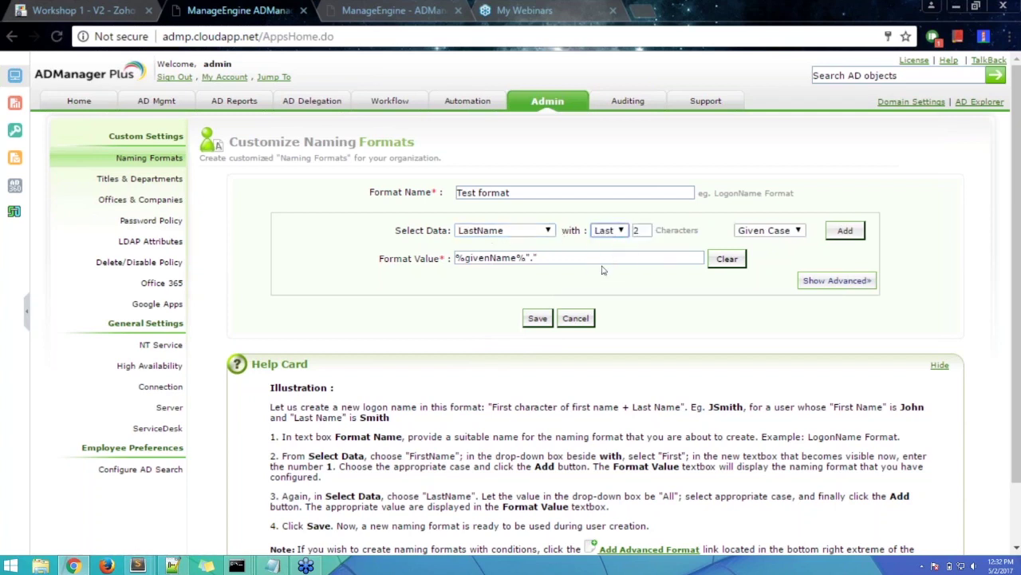
key(Tab)
key(BackSpace)
click(847, 232)
- Inspect the %givenName% and sn parts of the format value, then return to AD Mgmt
drag(527, 257, 455, 257)
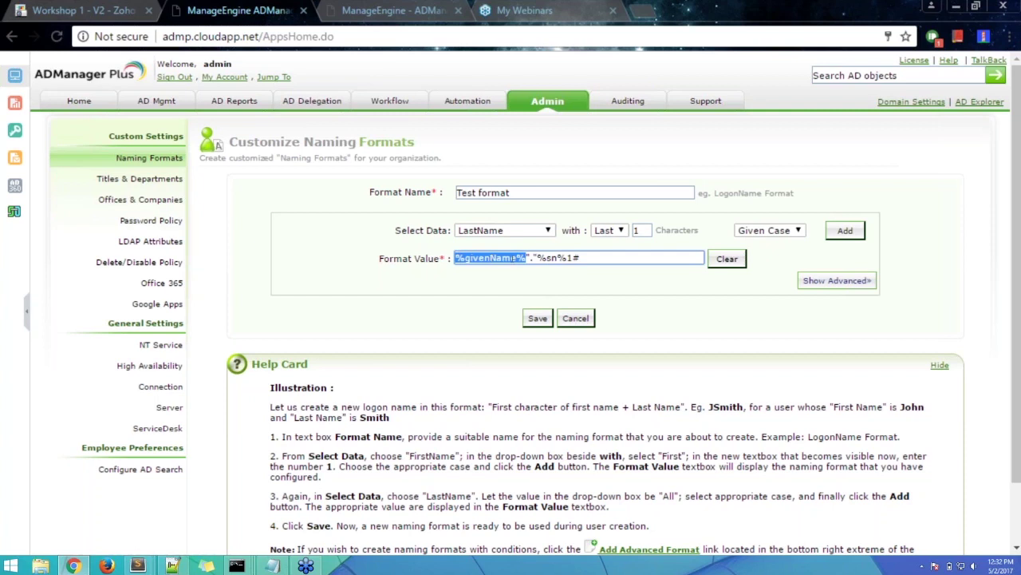
click(534, 257)
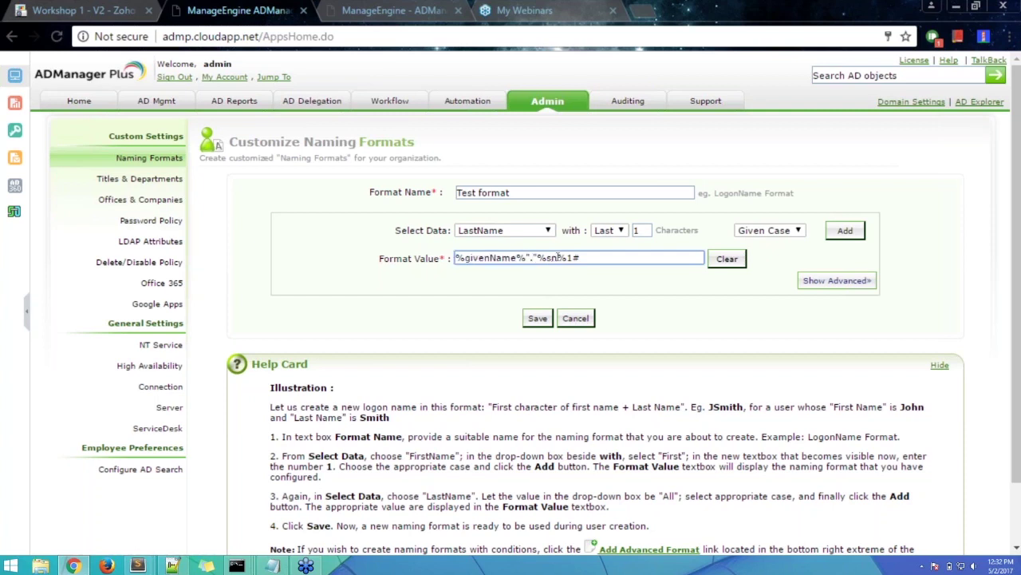
drag(557, 257, 547, 257)
drag(612, 258, 453, 257)
click(743, 293)
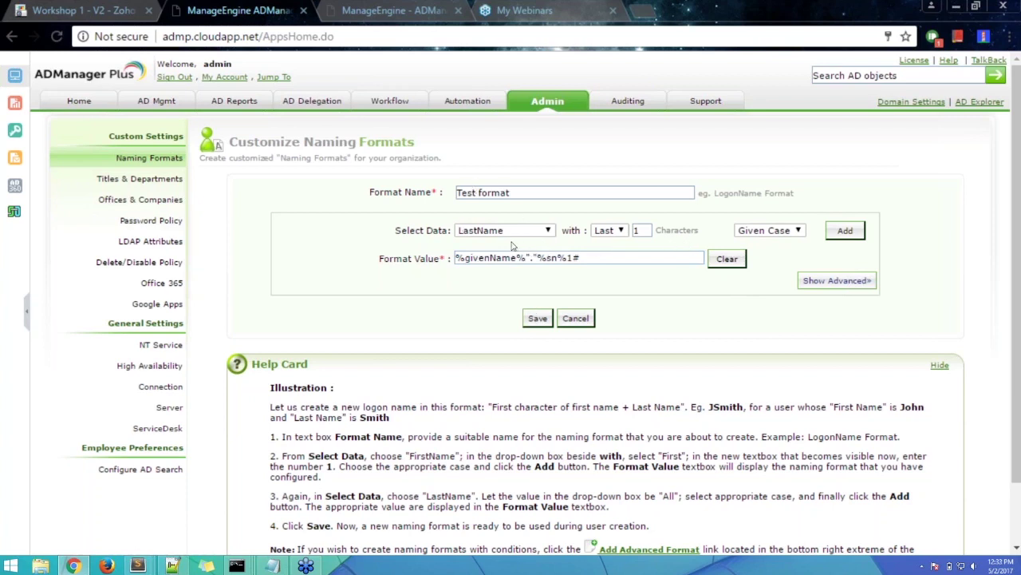
click(153, 103)
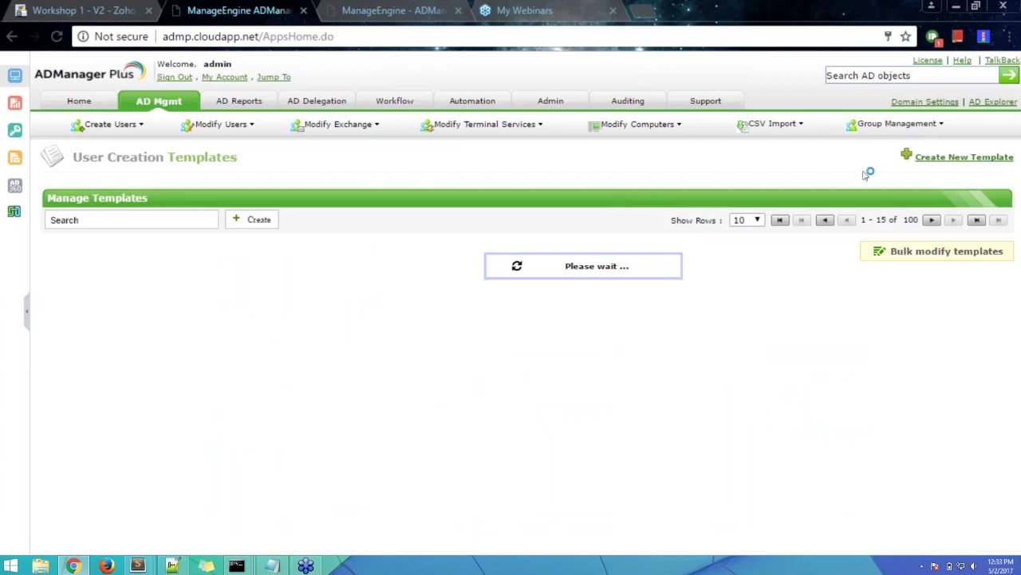
- Start a new user creation template and review its General fields, including pre-Windows 2000 logon name options
click(950, 157)
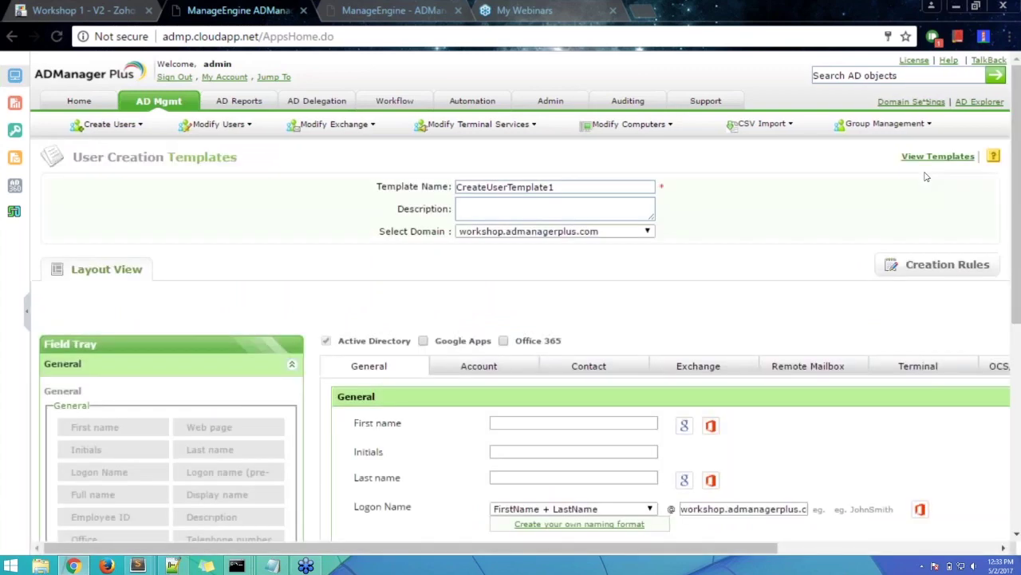
scroll(744, 332, down, 2)
scroll(744, 332, down, 3)
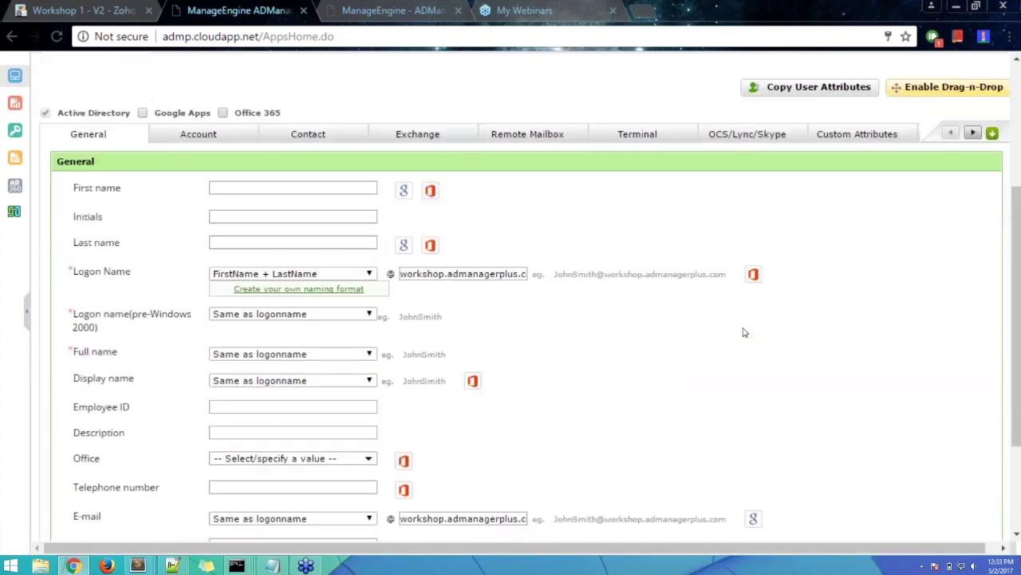
scroll(742, 332, up, 2)
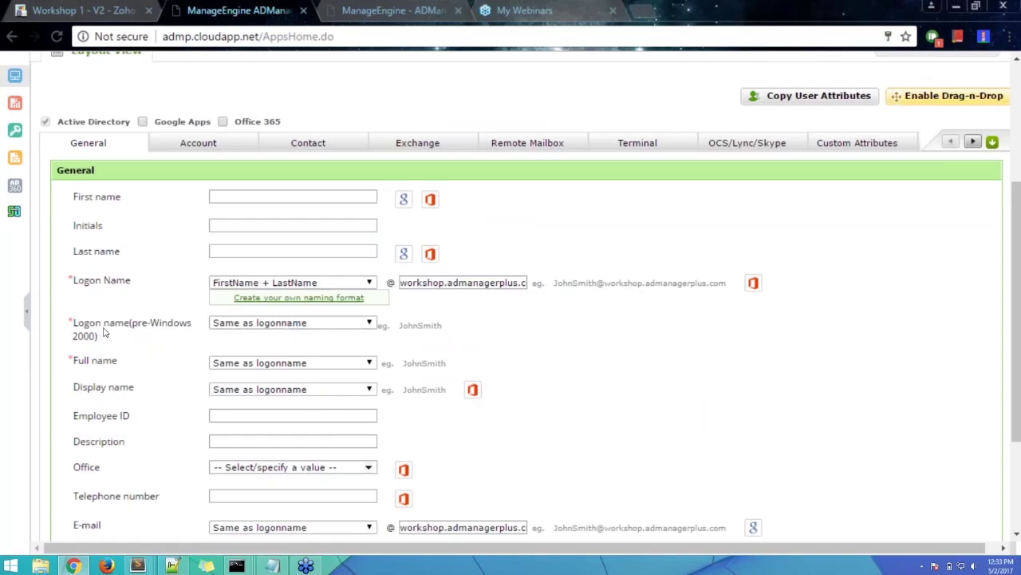
click(289, 324)
scroll(291, 327, down, 1)
scroll(291, 326, down, 1)
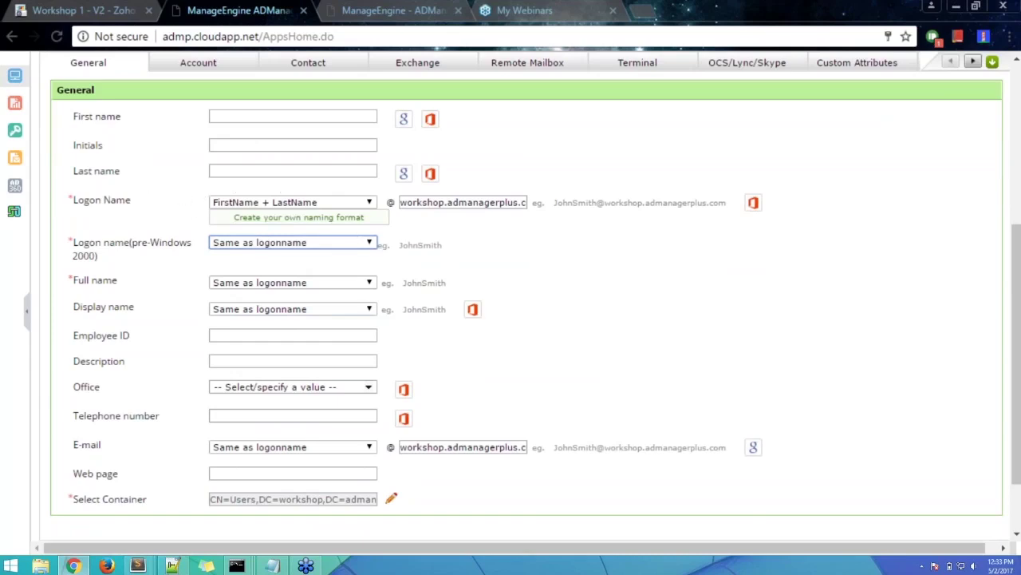
click(479, 295)
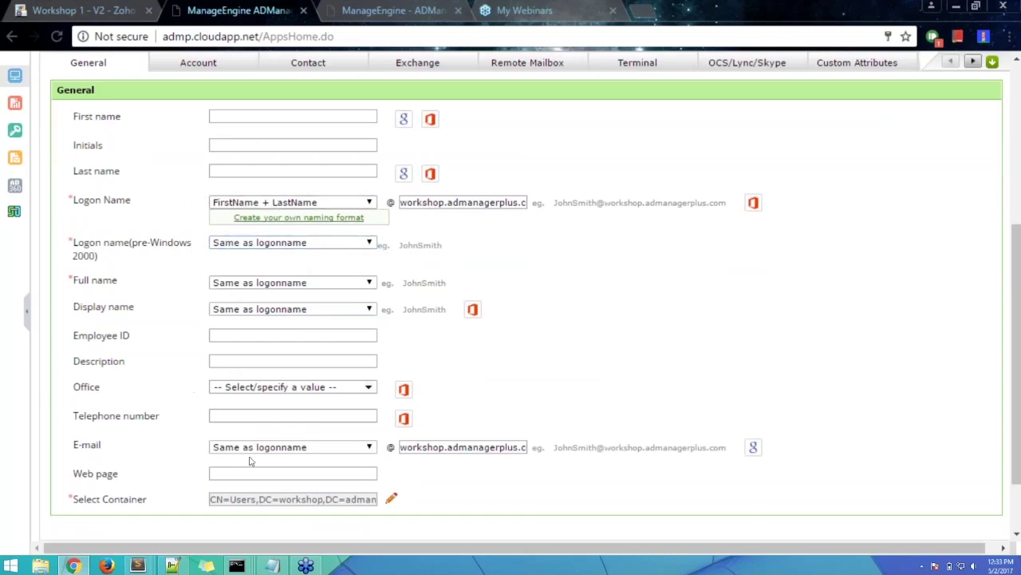
scroll(531, 362, up, 1)
scroll(531, 363, up, 1)
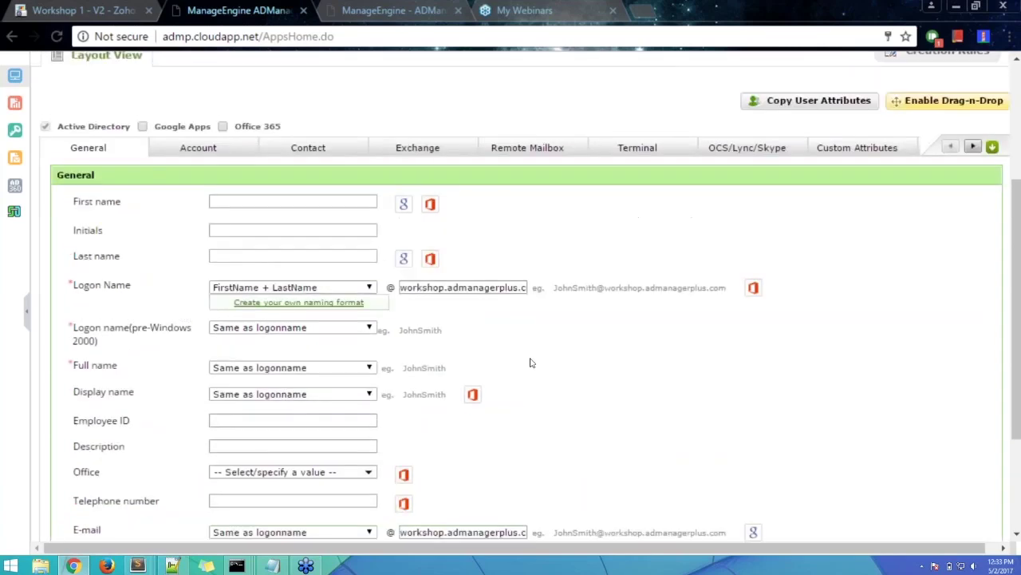
scroll(531, 363, up, 1)
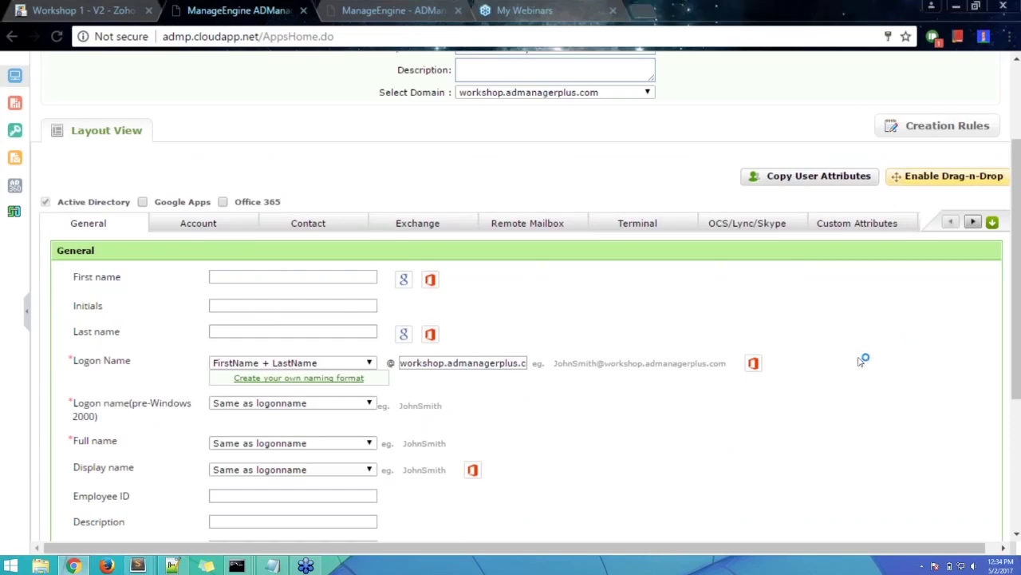
scroll(878, 361, down, 3)
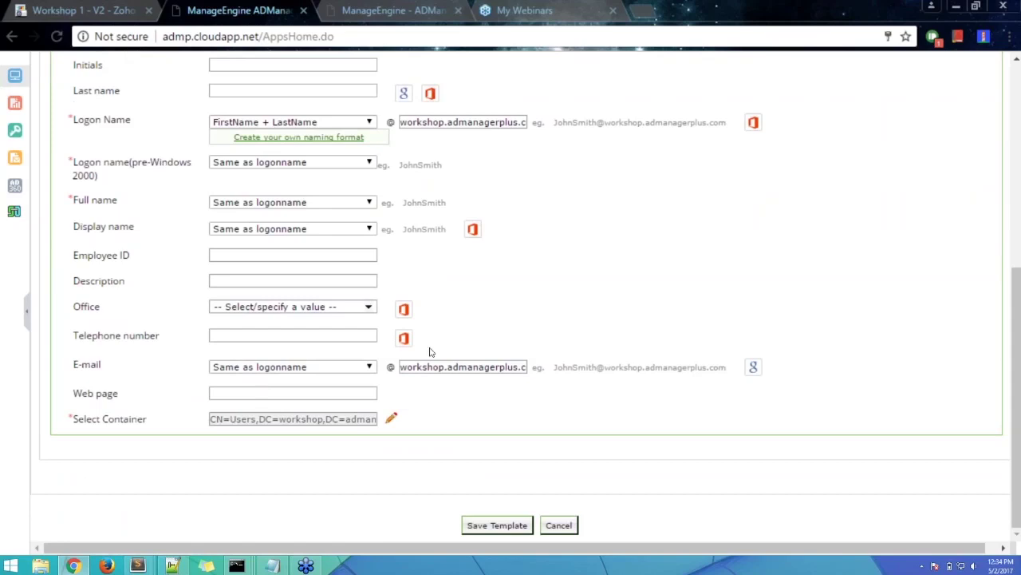
click(83, 257)
mouse_move(141, 260)
mouse_down()
mouse_move(81, 259)
mouse_move(146, 255)
mouse_up()
click(69, 262)
click(145, 256)
drag(134, 257, 78, 260)
click(78, 260)
click(140, 255)
scroll(153, 270, up, 1)
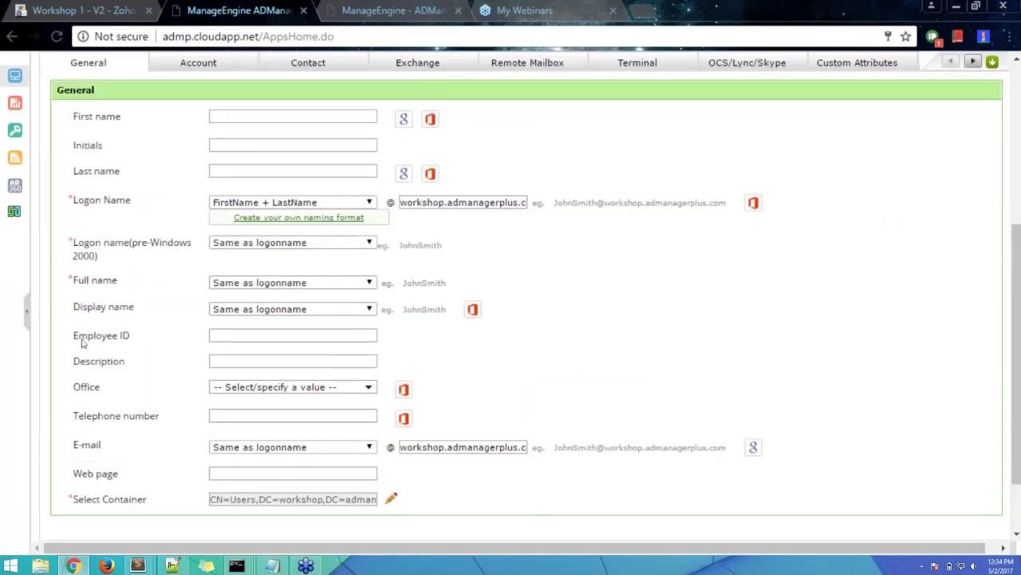
drag(73, 337, 133, 337)
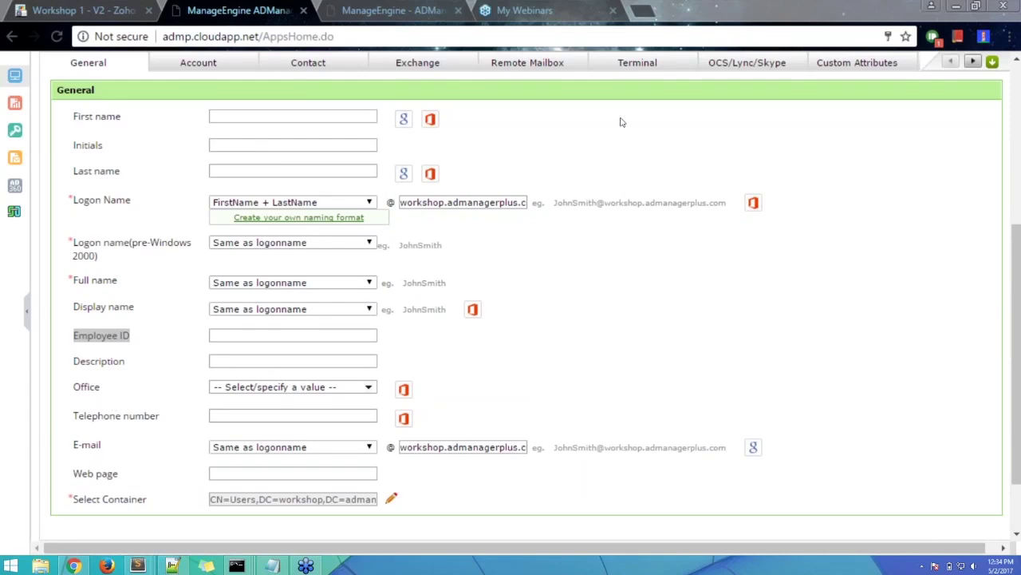
click(549, 332)
scroll(638, 335, up, 4)
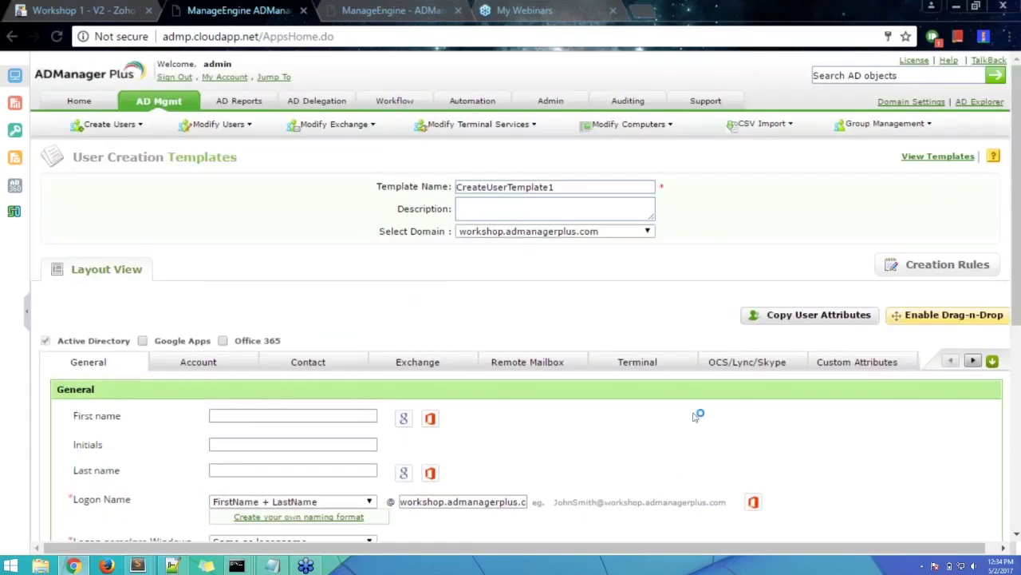
scroll(695, 415, down, 3)
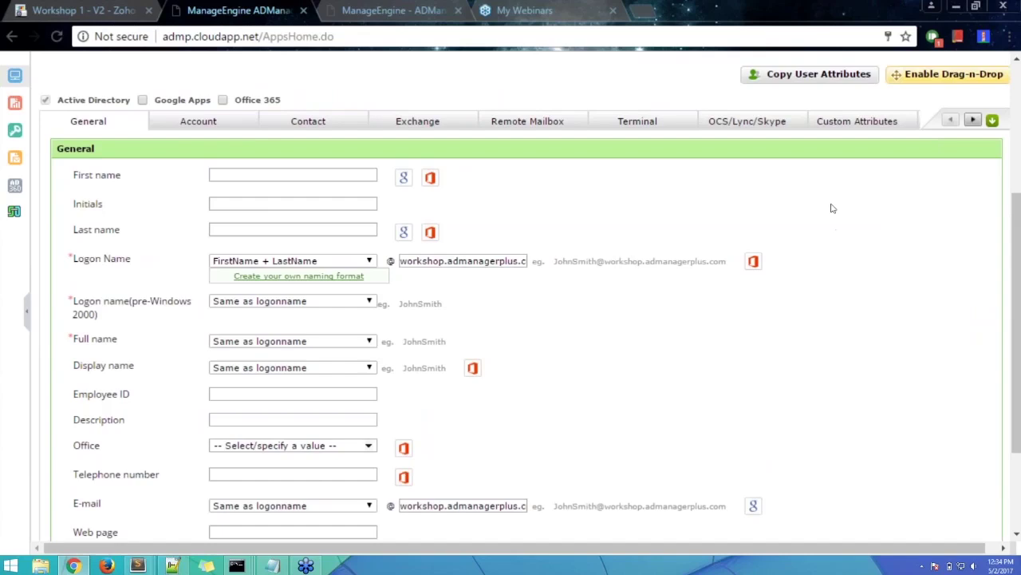
scroll(790, 299, up, 2)
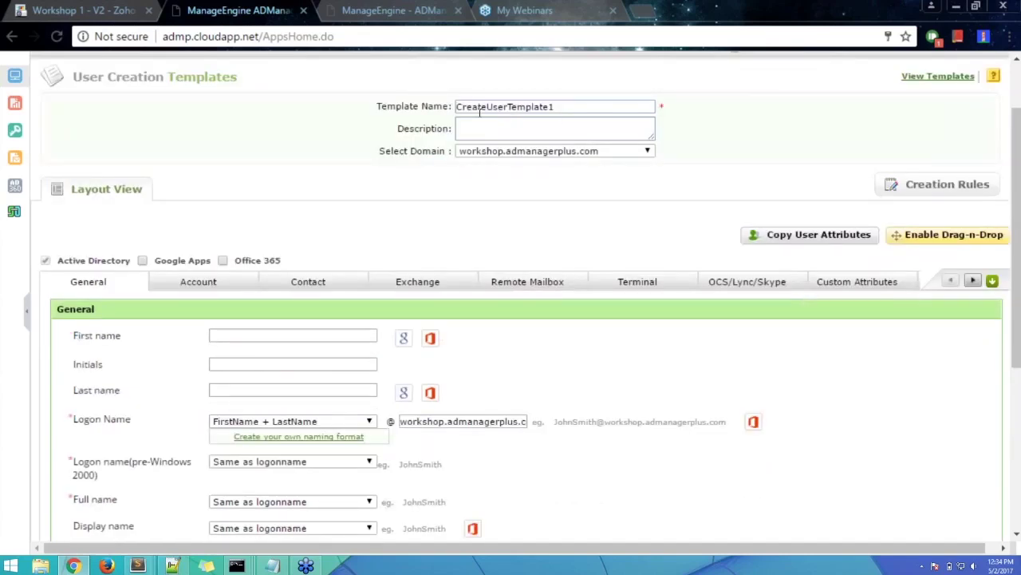
- Enable Drag-n-Drop on the template and open the Employee ID field's Edit dialog
click(954, 239)
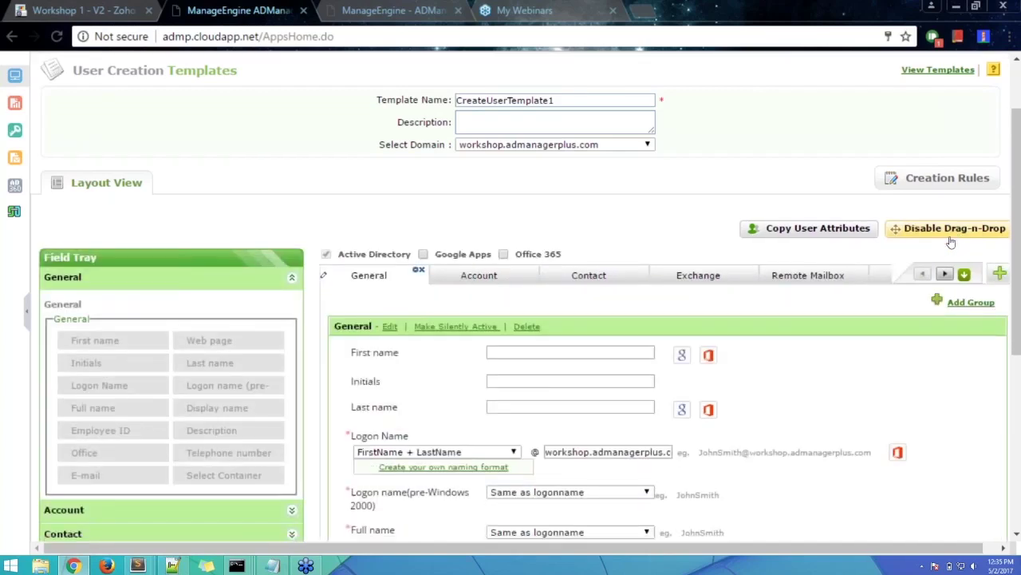
scroll(951, 242, down, 3)
mouse_move(339, 230)
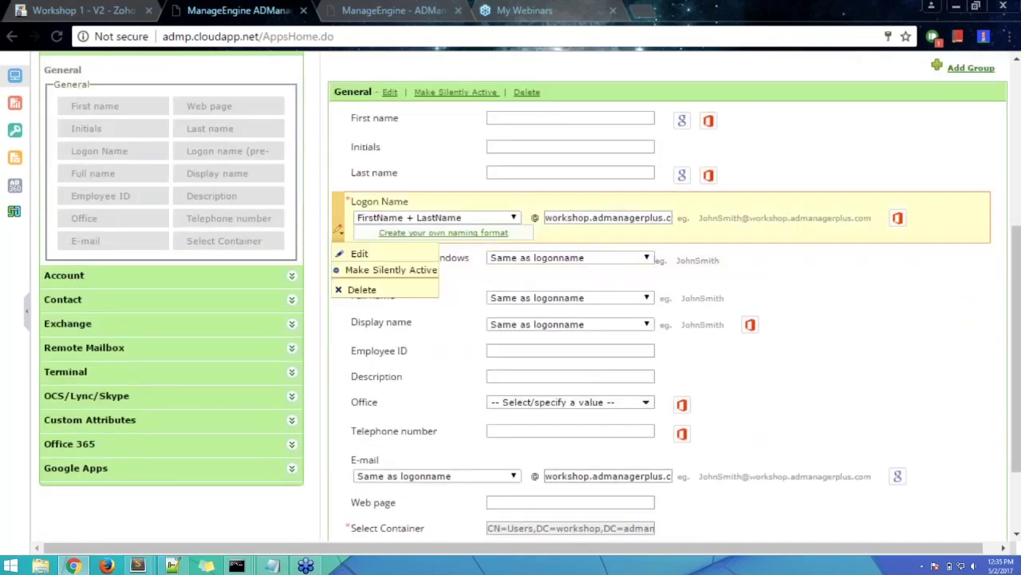
scroll(338, 230, up, 2)
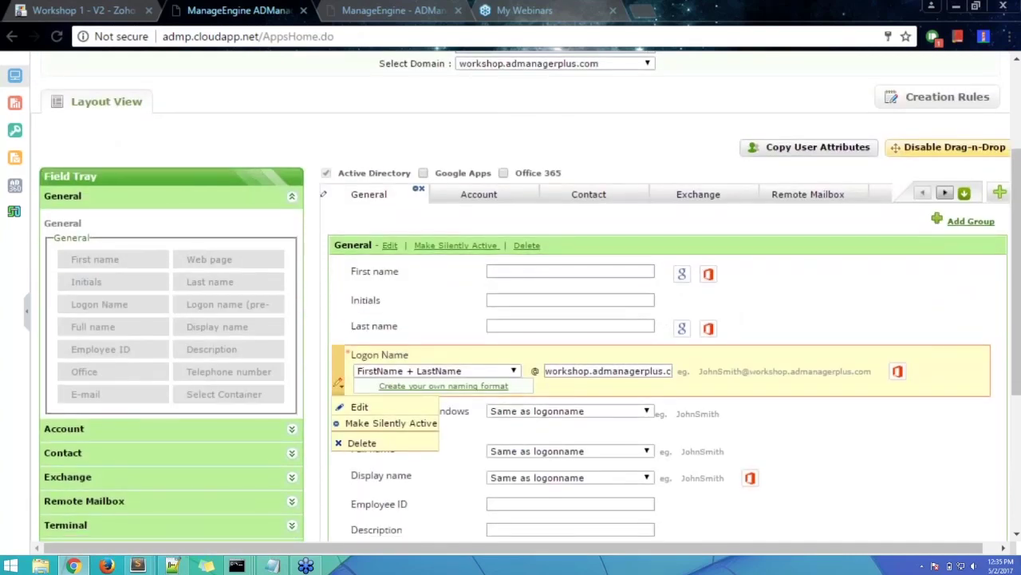
scroll(219, 342, down, 2)
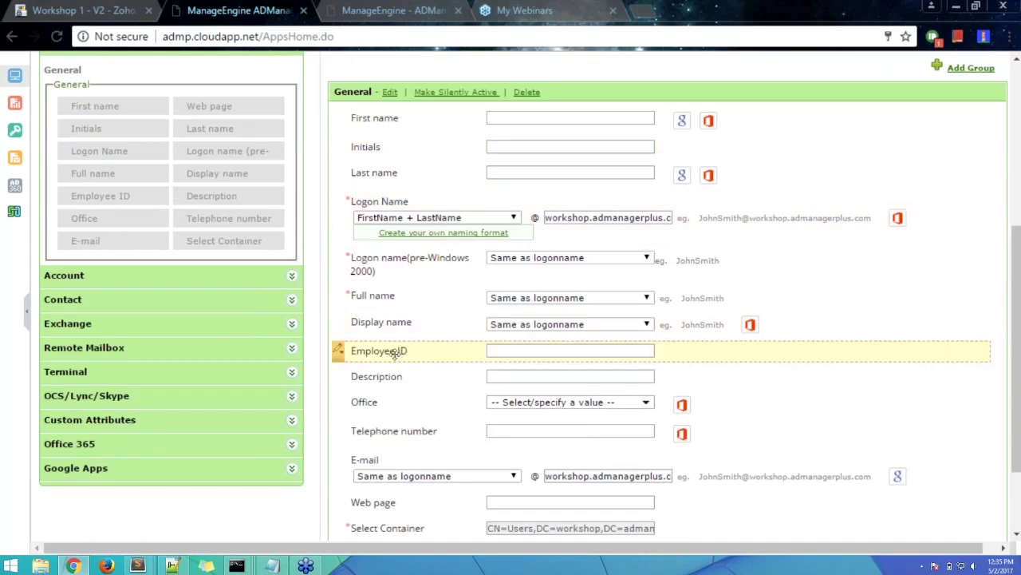
mouse_move(338, 352)
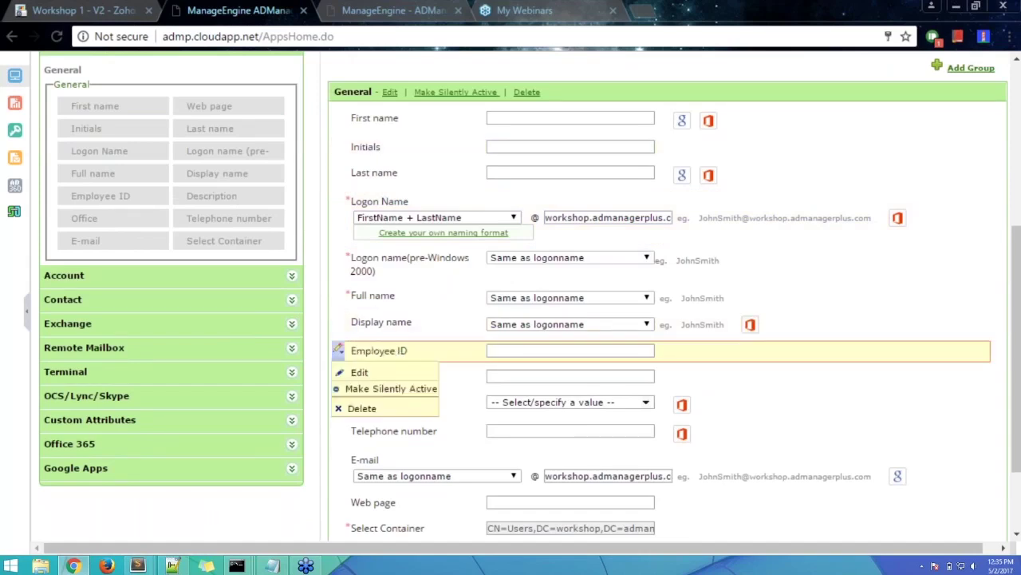
click(356, 373)
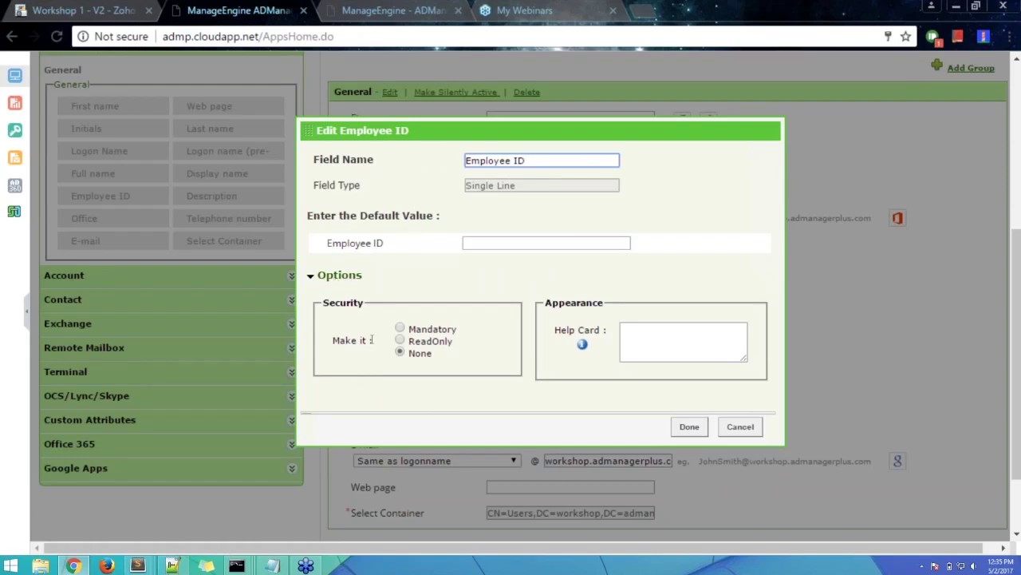
drag(410, 329, 409, 353)
- Select Mandatory under the Employee ID field's Security options
click(407, 341)
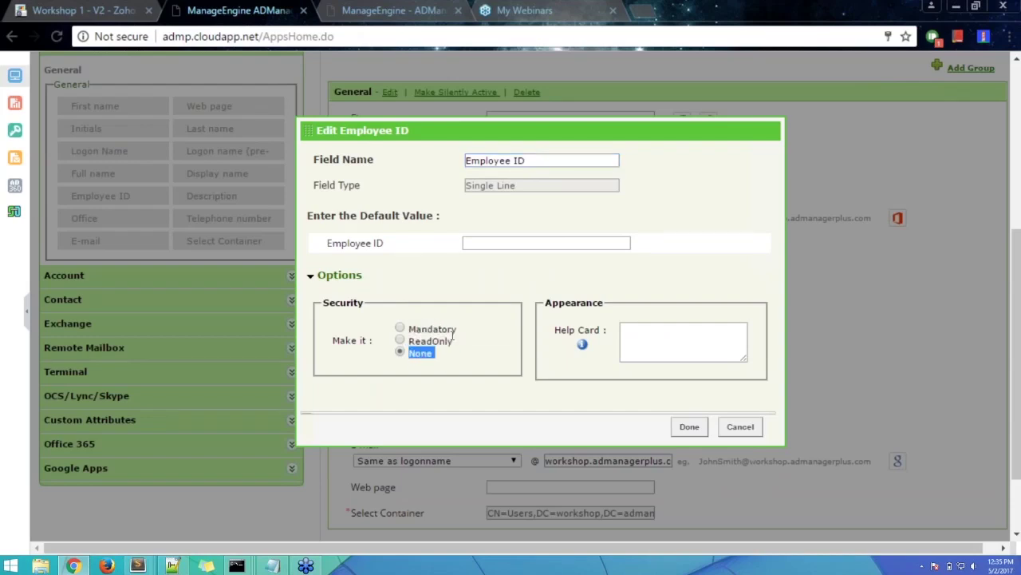
click(403, 330)
click(448, 345)
click(511, 242)
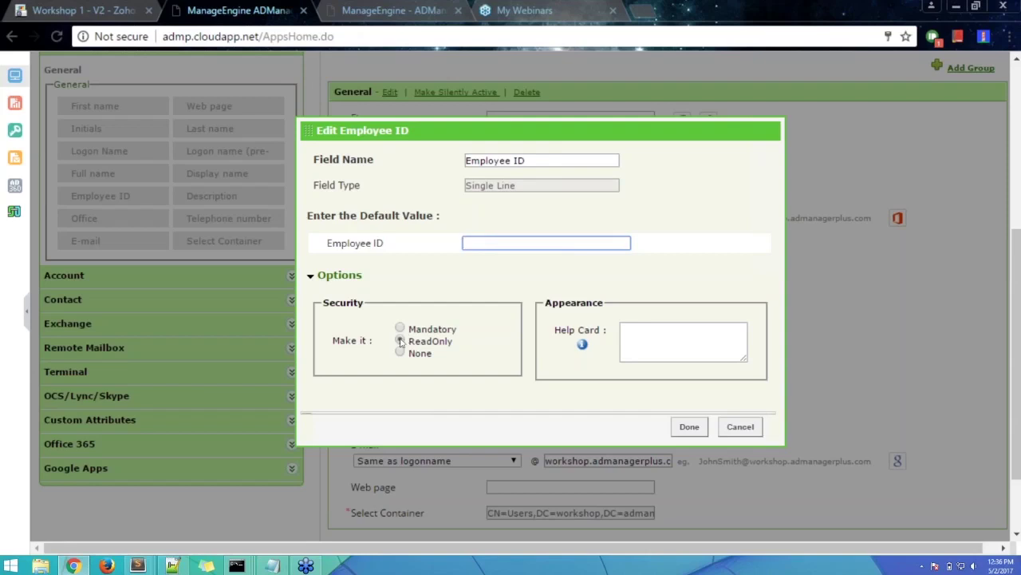
- Clear the read-only setting, reconfirm Mandatory for Employee ID, and save with Done
drag(612, 161, 387, 365)
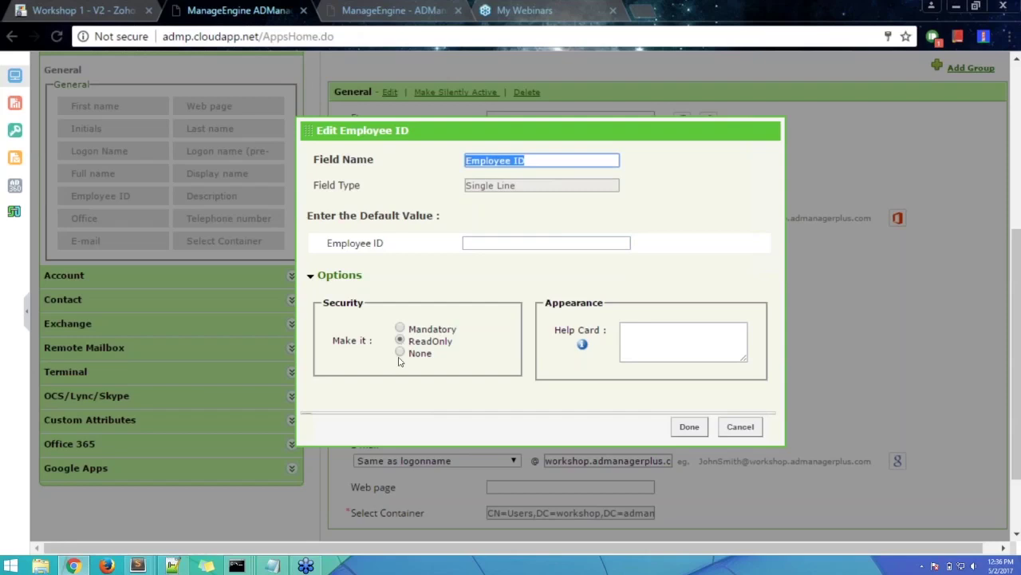
click(400, 354)
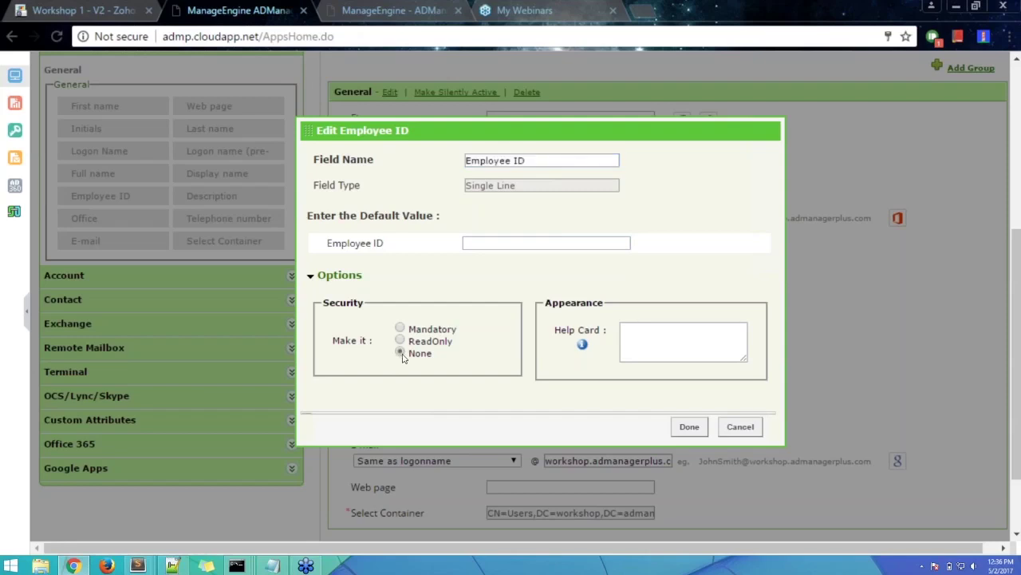
click(401, 328)
double_click(327, 279)
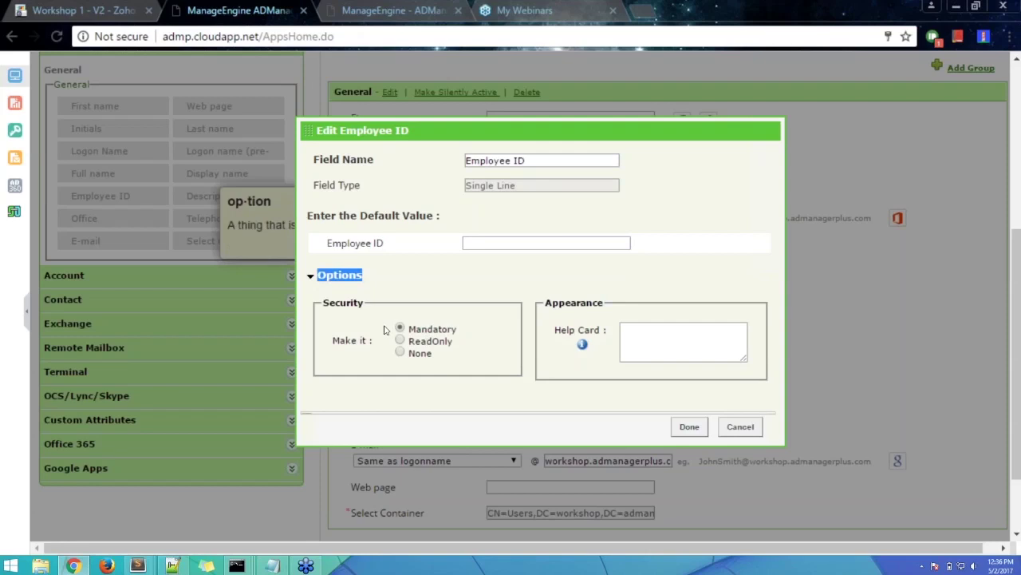
click(423, 307)
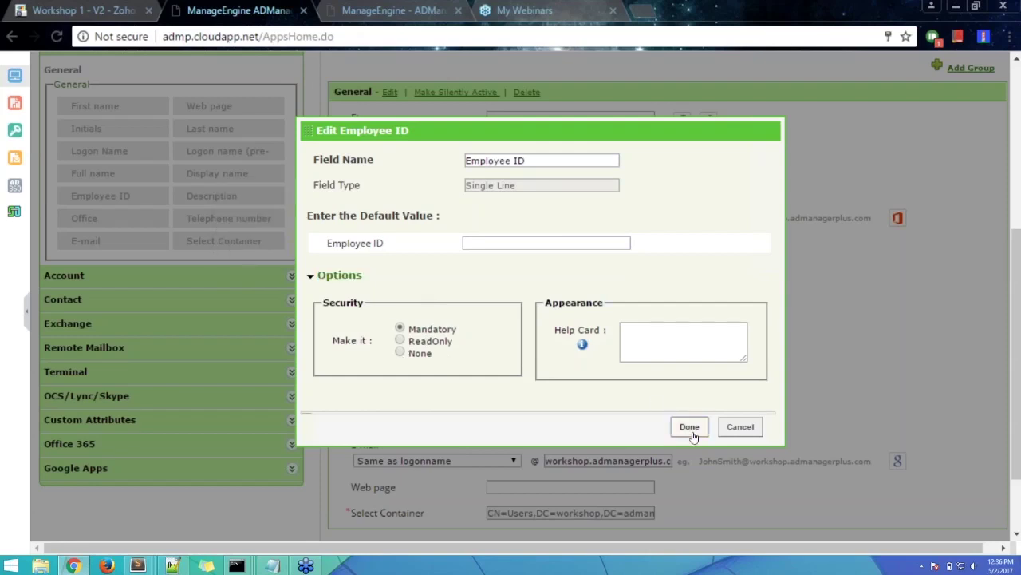
click(692, 434)
scroll(798, 391, down, 3)
mouse_move(339, 241)
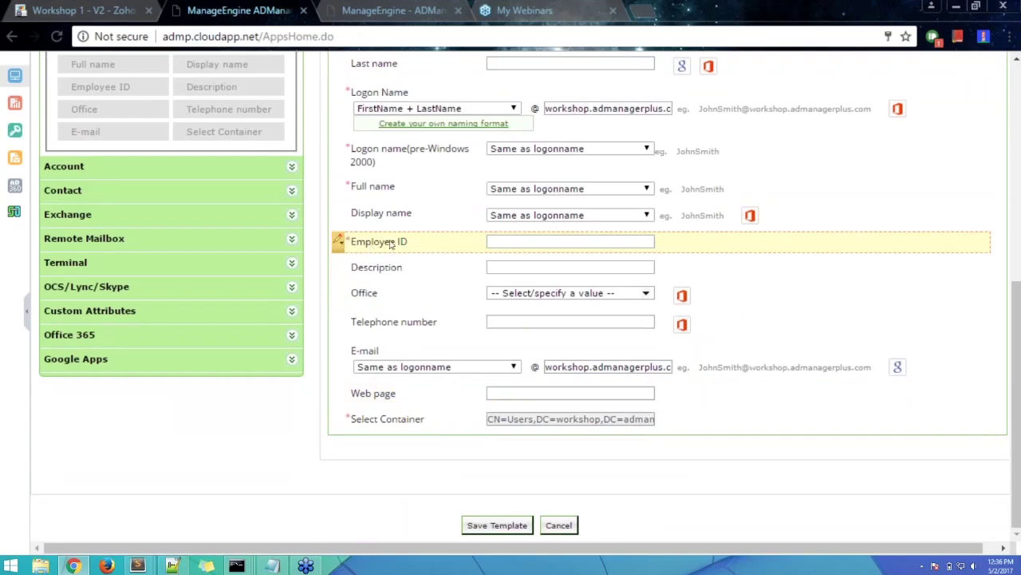
scroll(391, 244, up, 1)
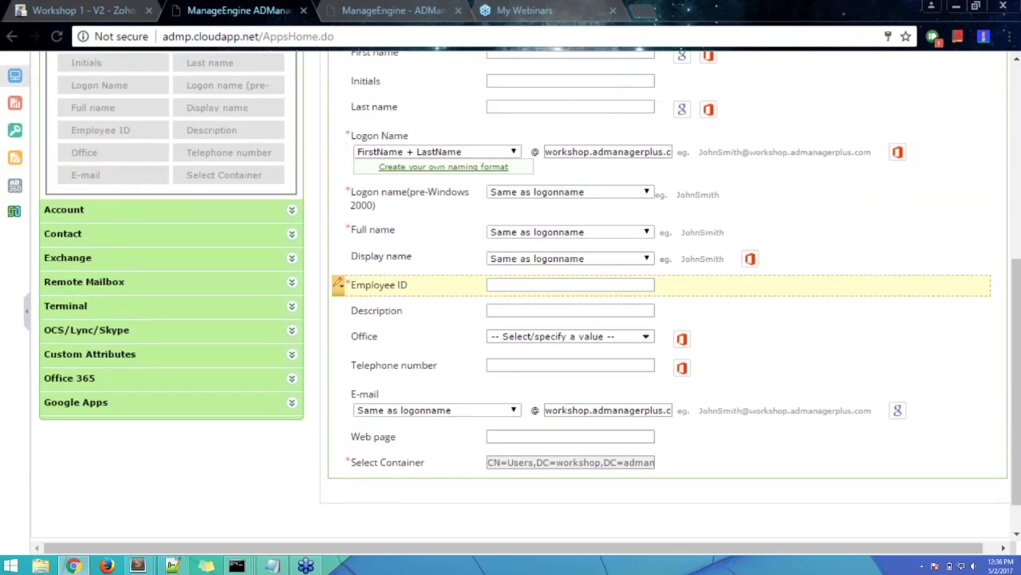
scroll(361, 329, up, 1)
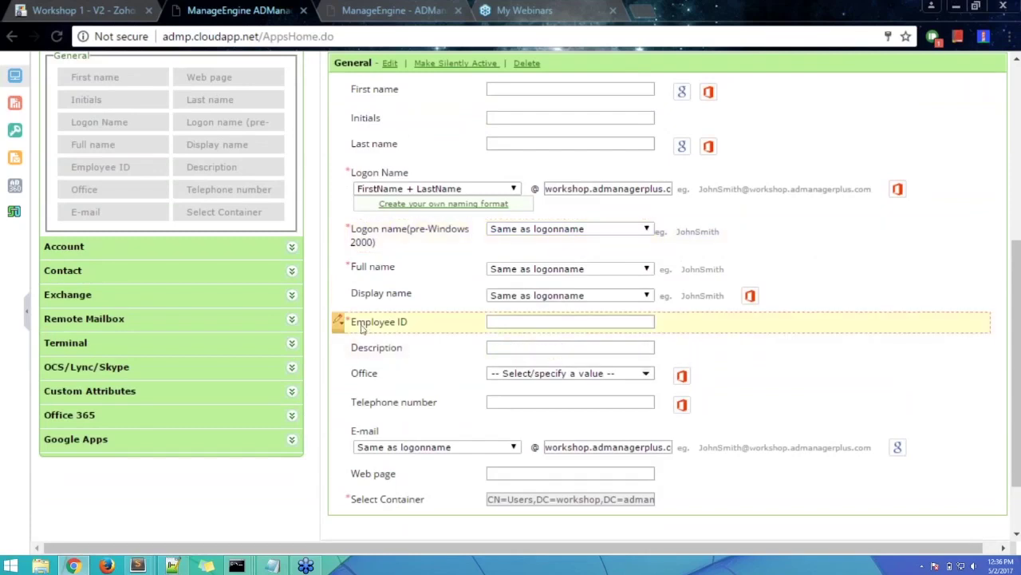
scroll(361, 329, up, 2)
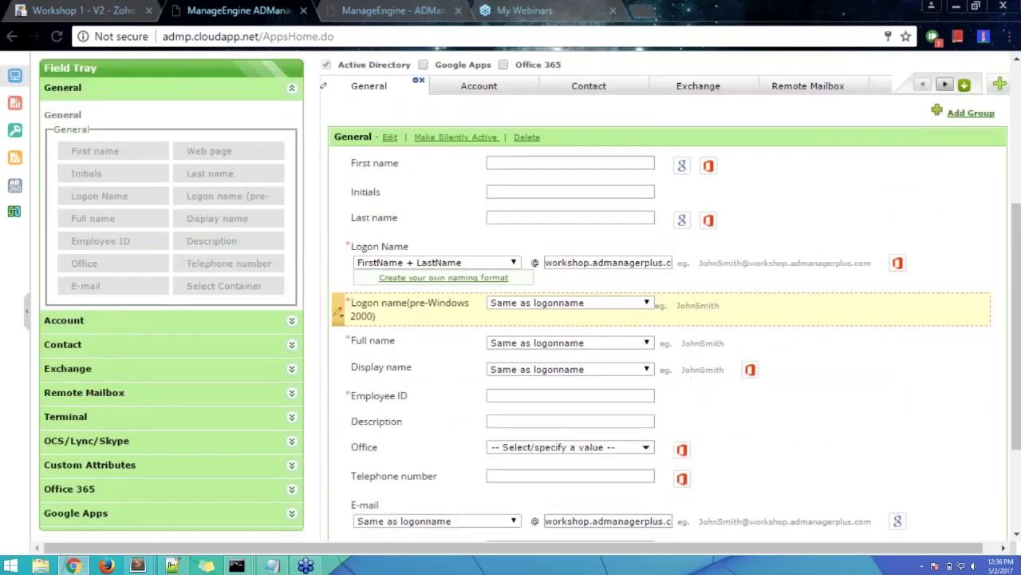
scroll(351, 319, down, 2)
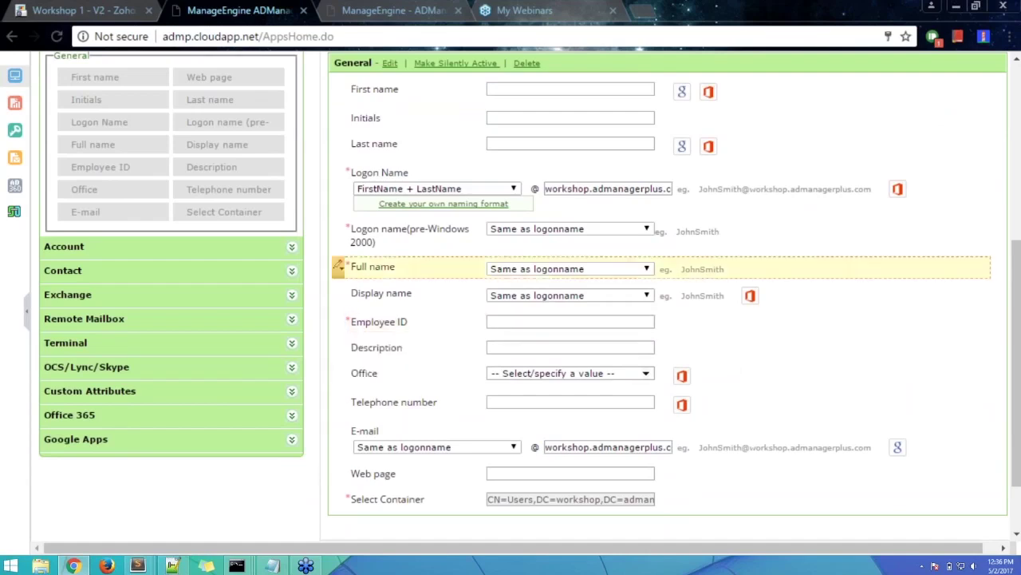
scroll(894, 304, up, 2)
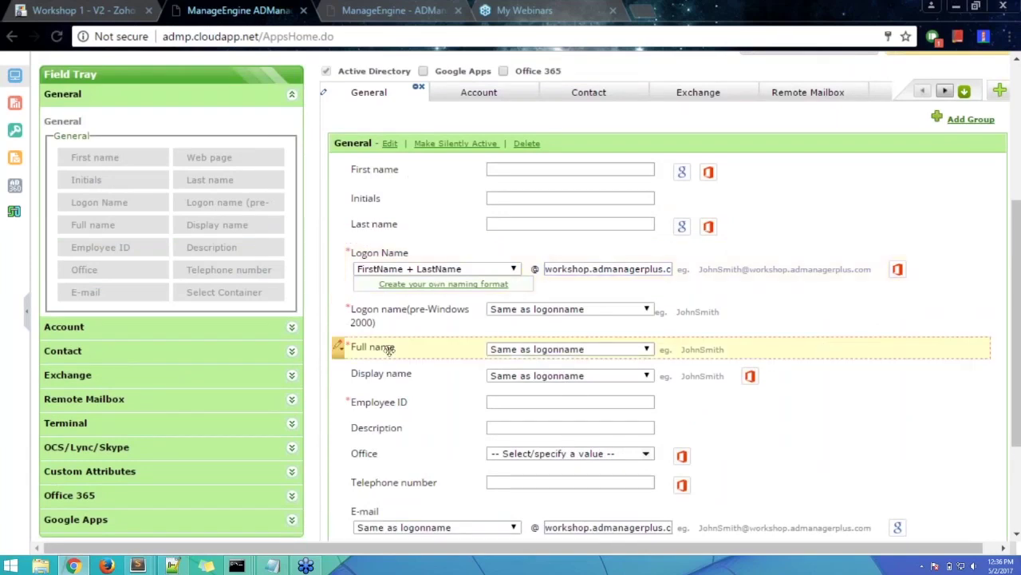
scroll(339, 423, down, 2)
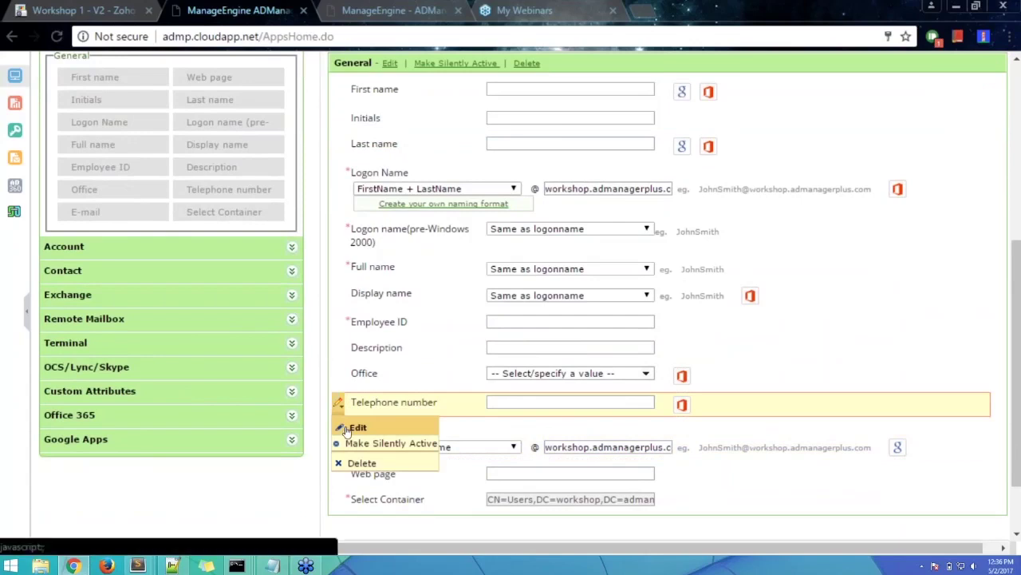
click(351, 424)
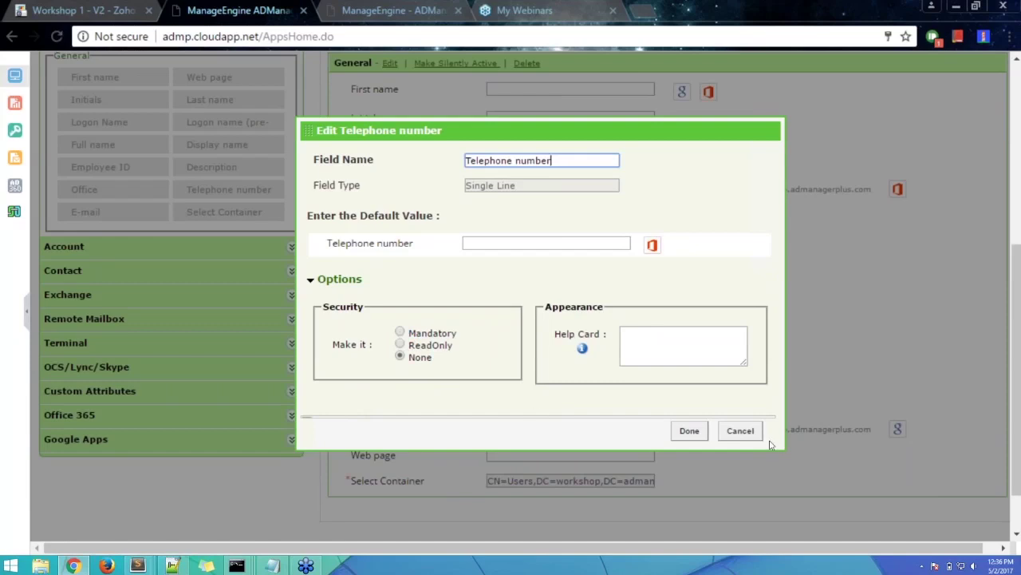
click(743, 433)
scroll(790, 411, up, 4)
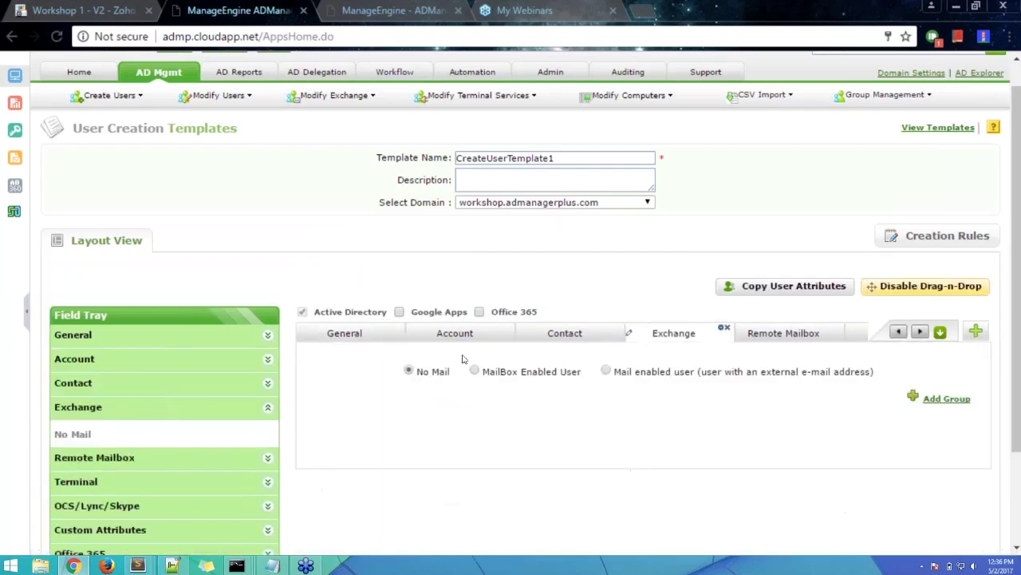
scroll(463, 358, down, 3)
click(351, 210)
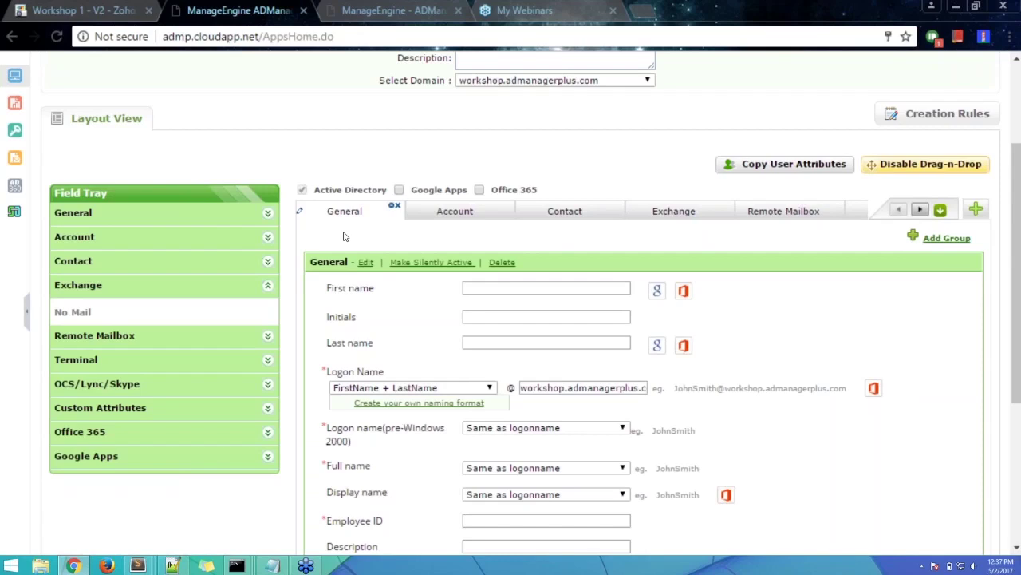
- Scroll the General form to the Description field and bring up its pencil-icon options
scroll(343, 235, down, 2)
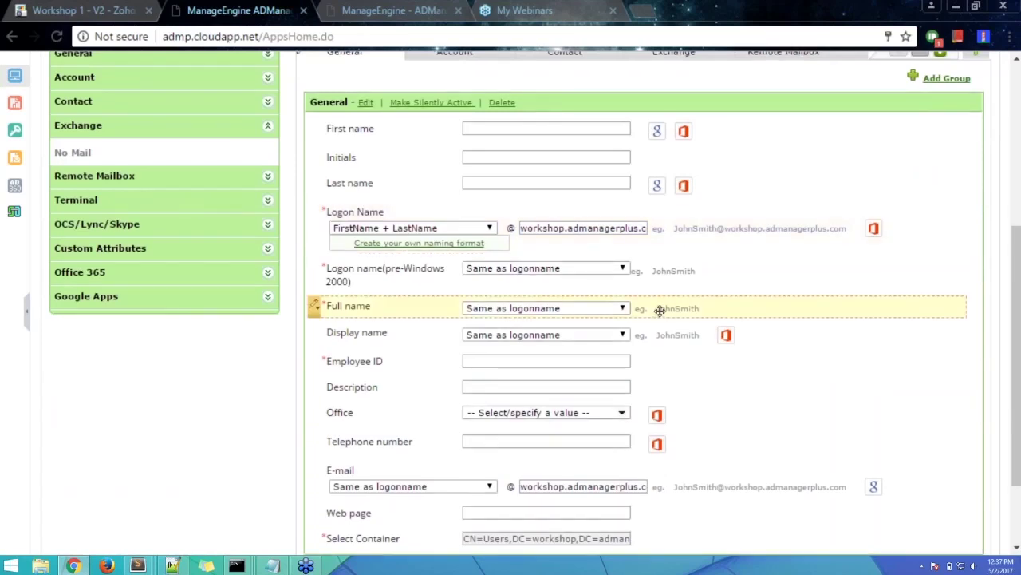
scroll(639, 316, up, 1)
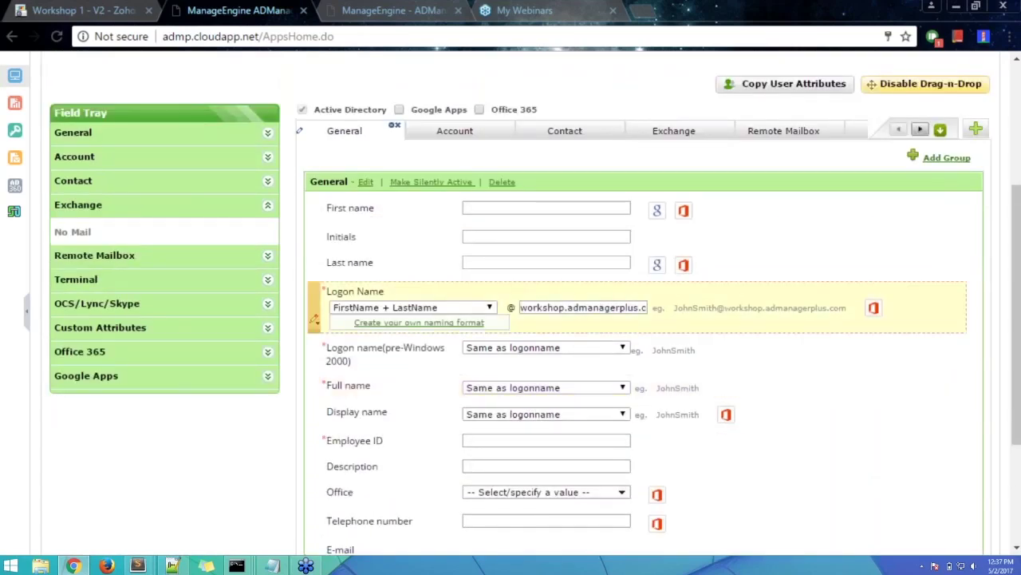
scroll(604, 347, down, 1)
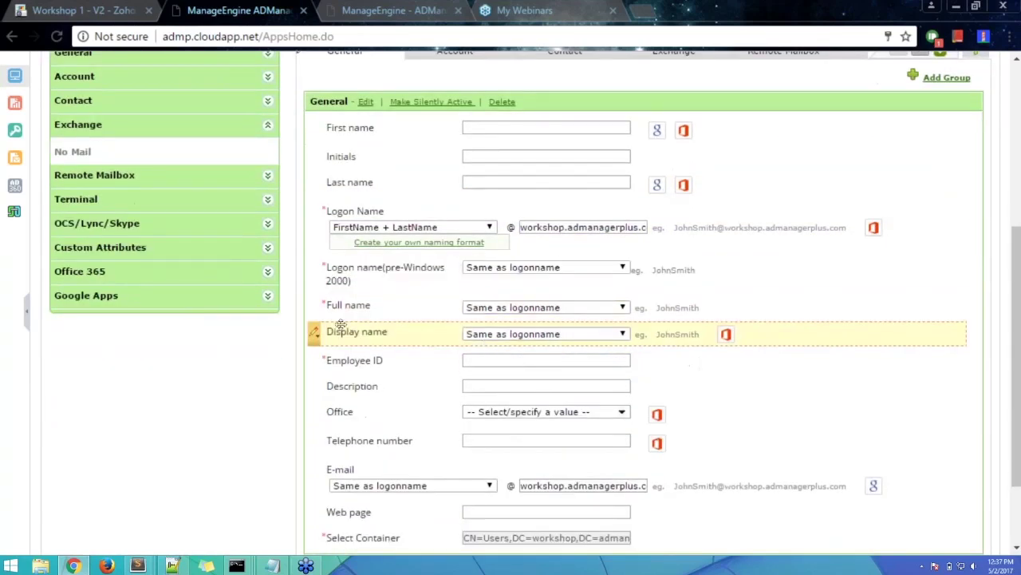
scroll(316, 383, down, 1)
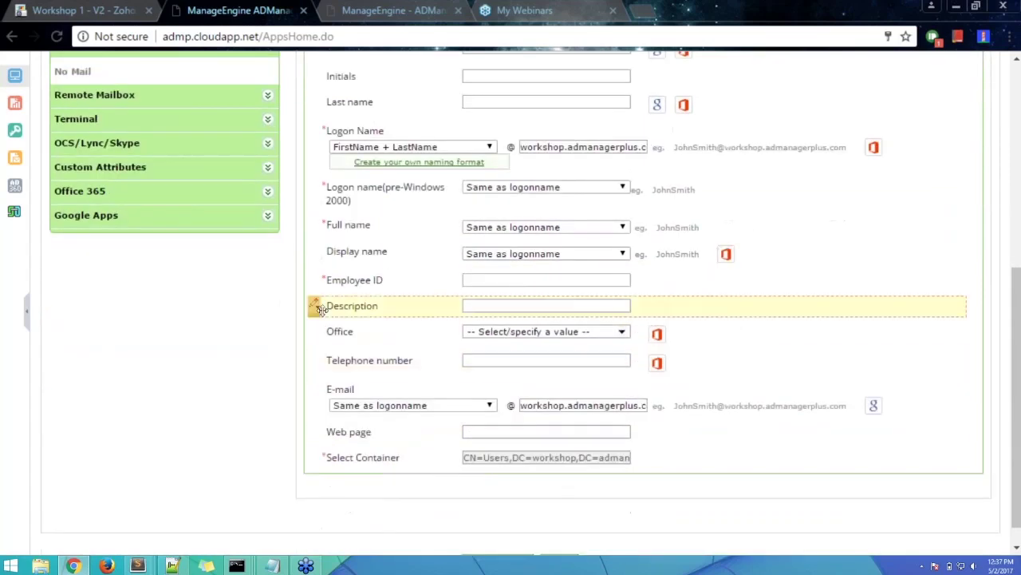
click(315, 308)
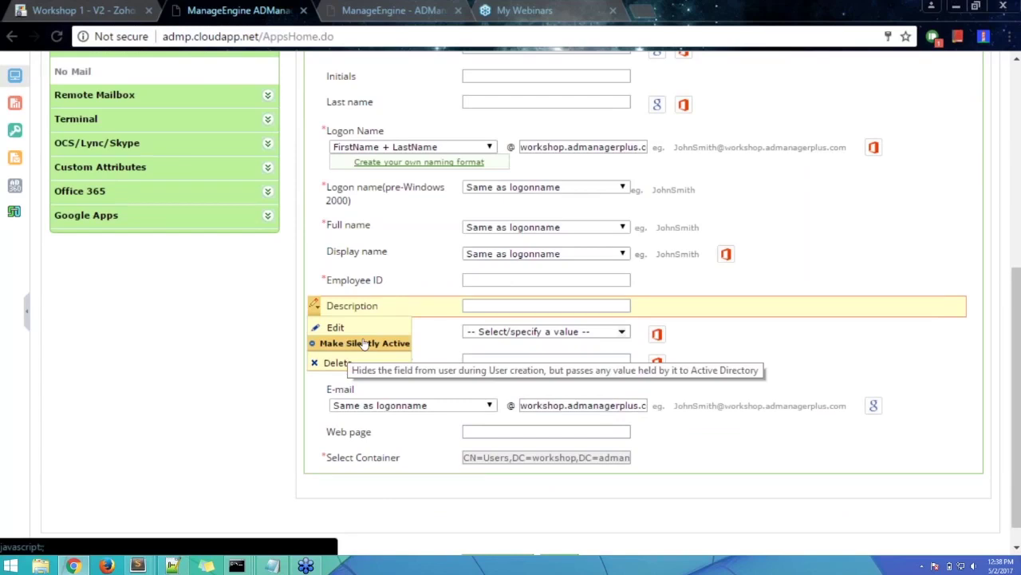
- Delete the Description field from the General form, returning it to the Field Tray
click(363, 343)
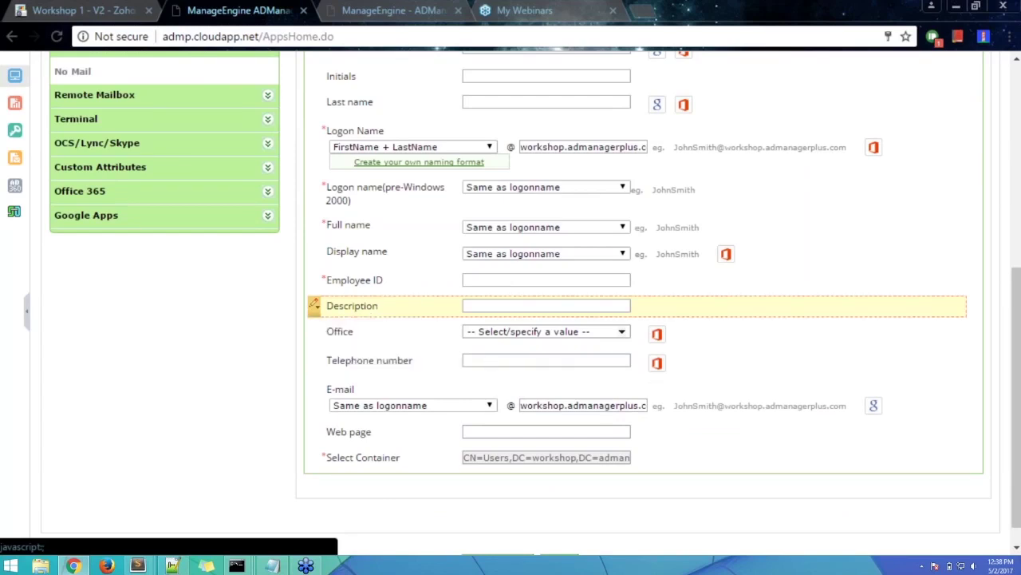
click(314, 304)
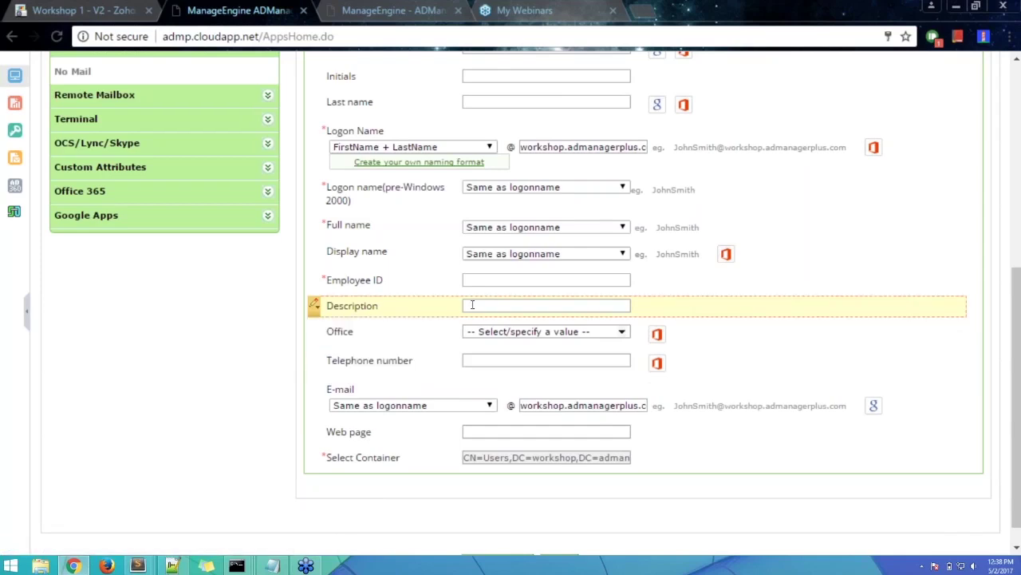
mouse_move(315, 306)
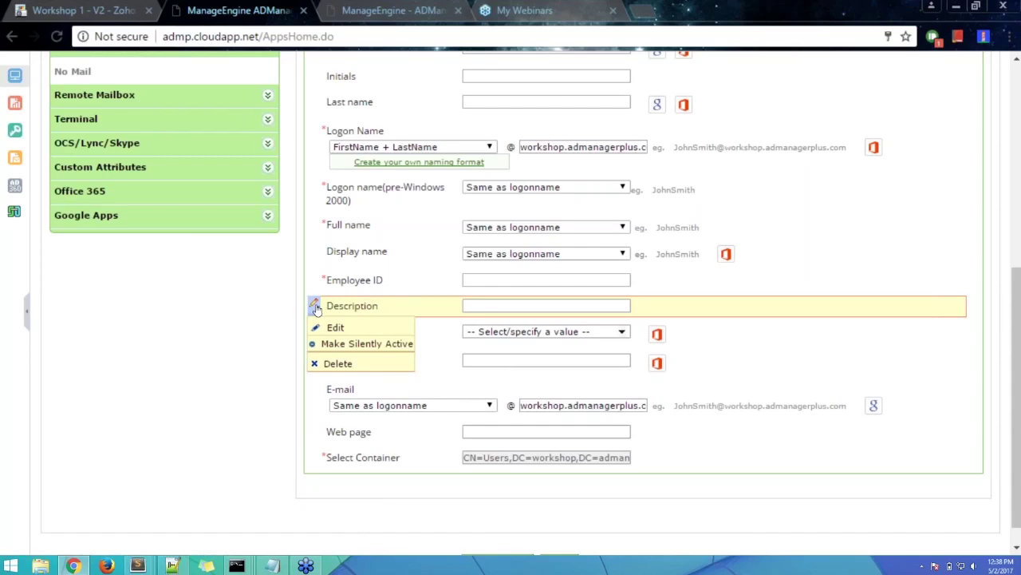
click(334, 368)
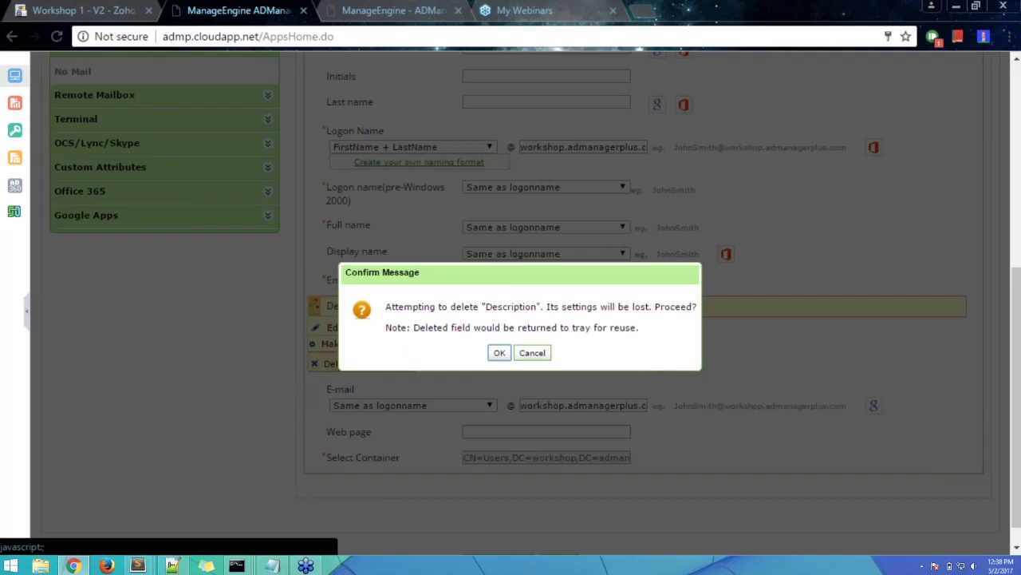
click(499, 353)
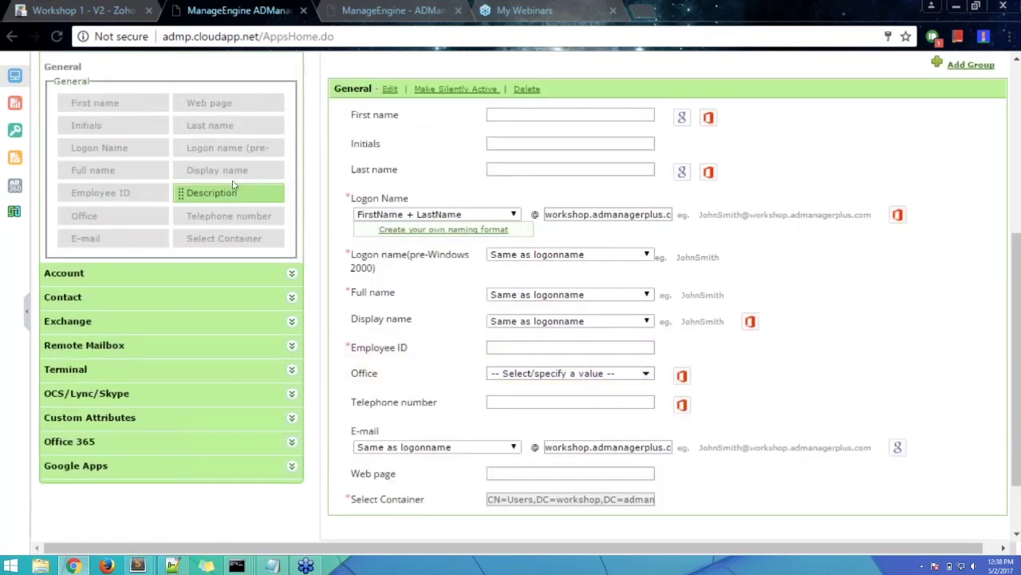
- Delete the Office field from the General form
scroll(240, 213, up, 2)
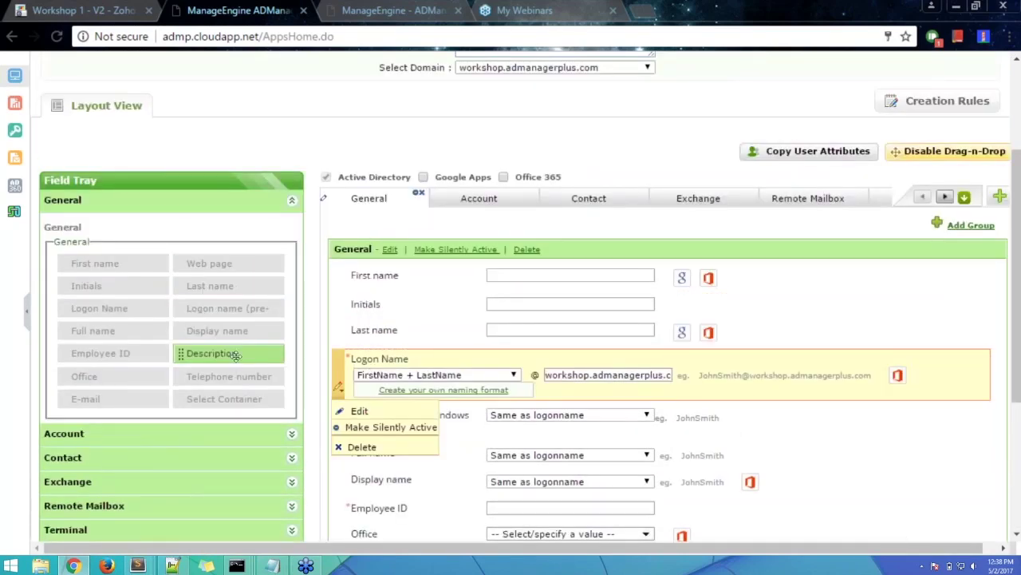
scroll(733, 340, down, 1)
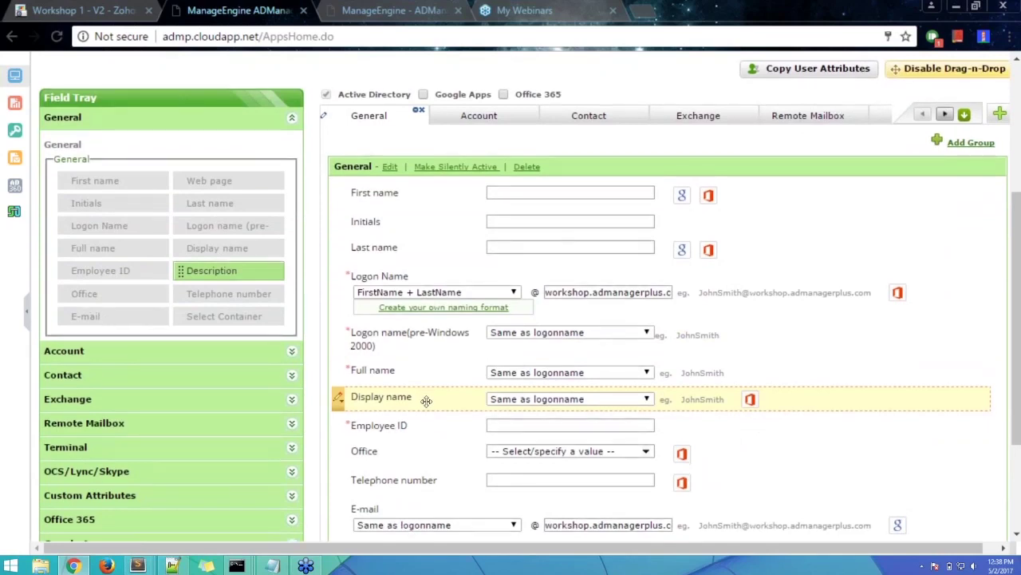
scroll(424, 399, down, 2)
mouse_move(341, 319)
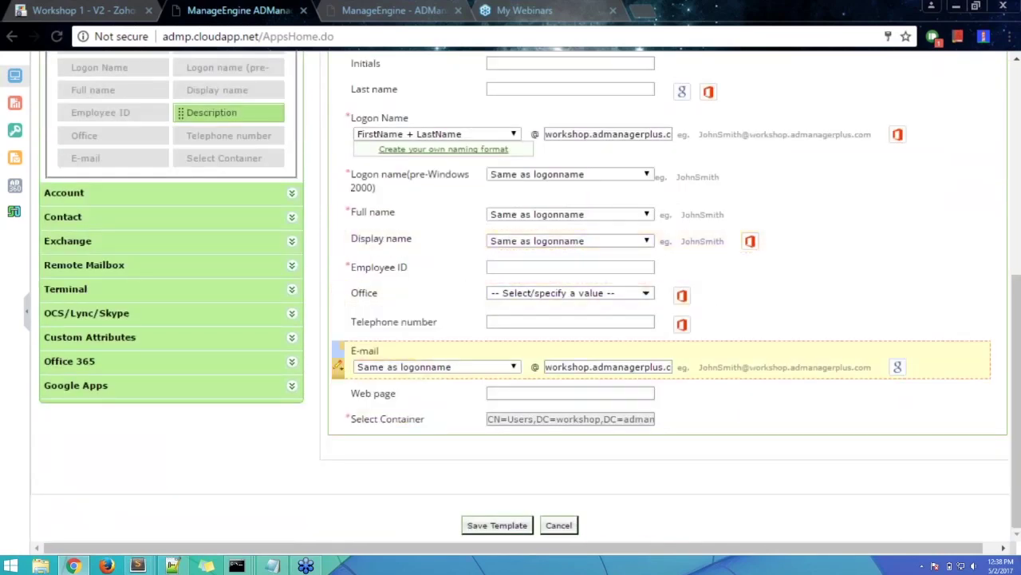
mouse_move(338, 294)
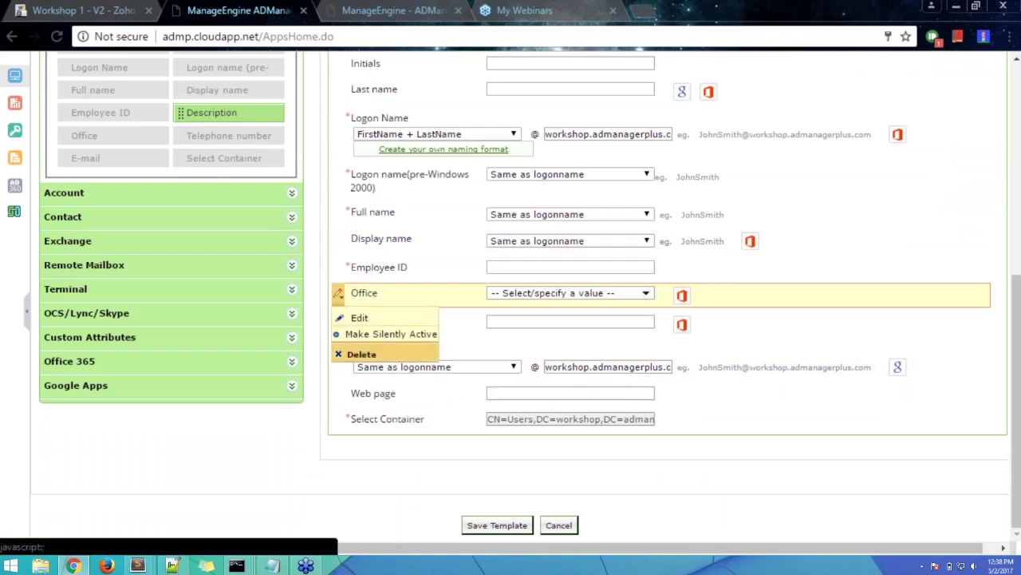
click(358, 354)
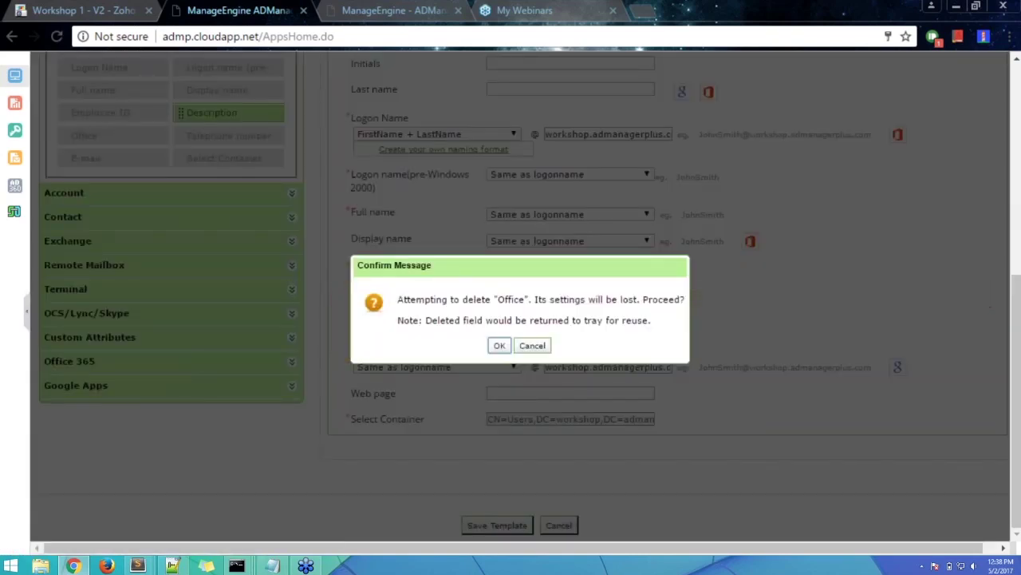
click(500, 345)
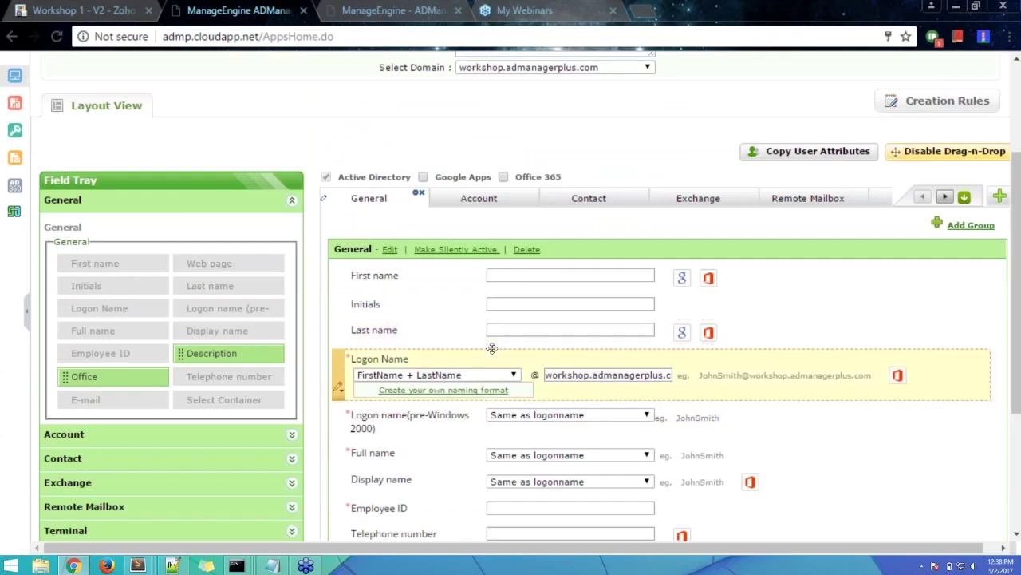
- Place Description back in the form just below Telephone number and accept its settings
scroll(343, 375, down, 2)
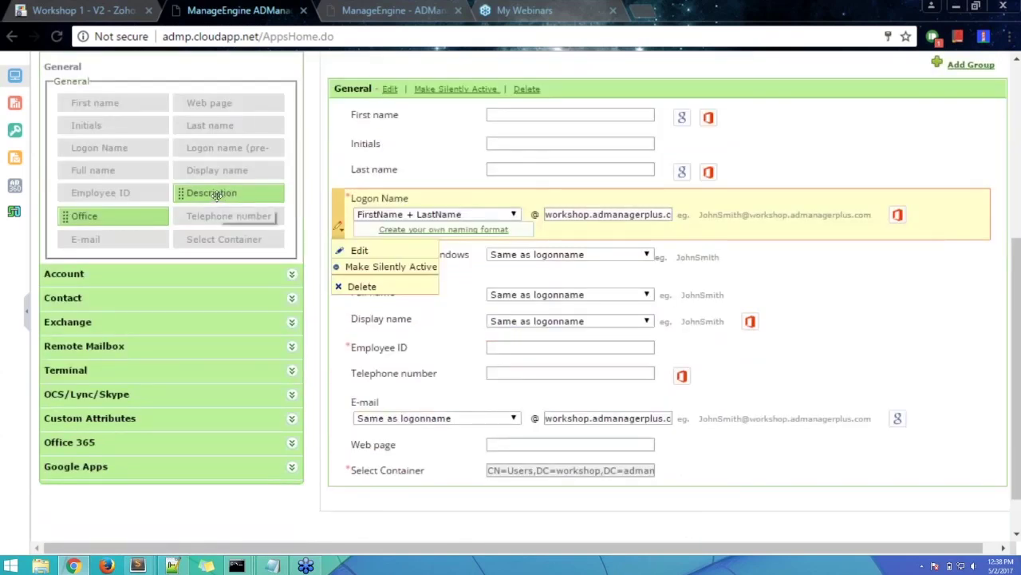
drag(216, 198, 445, 405)
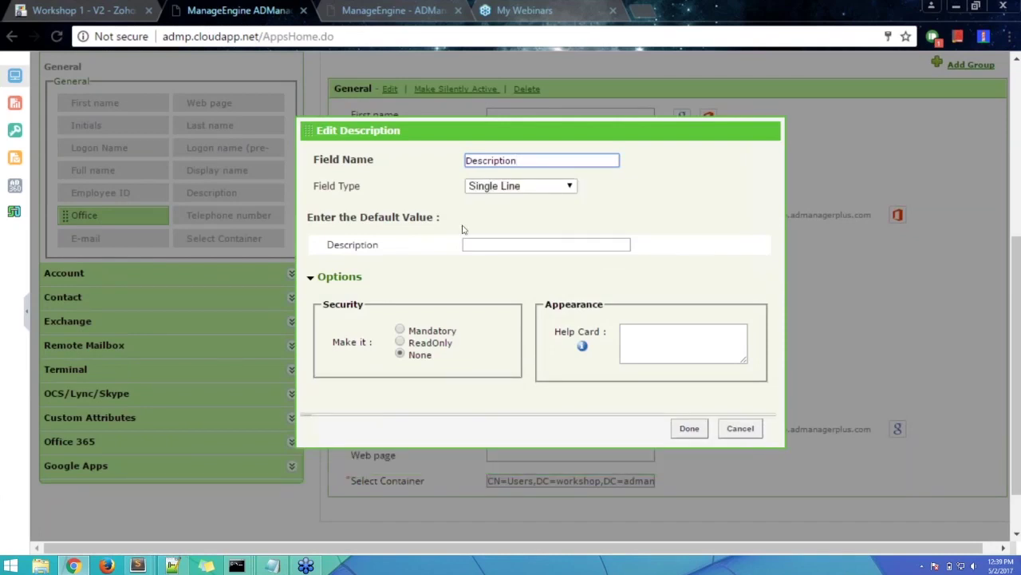
click(689, 428)
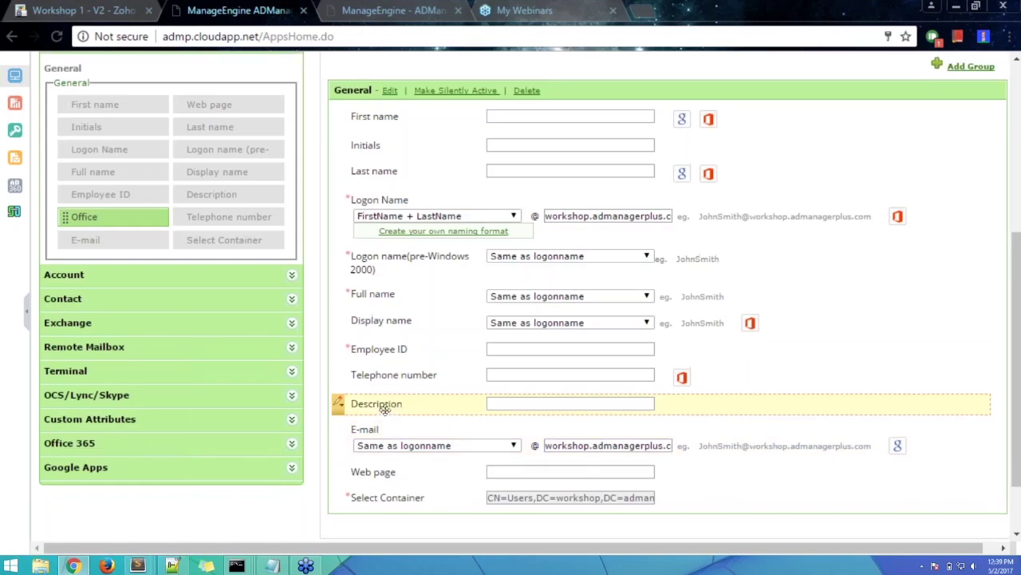
scroll(386, 410, up, 5)
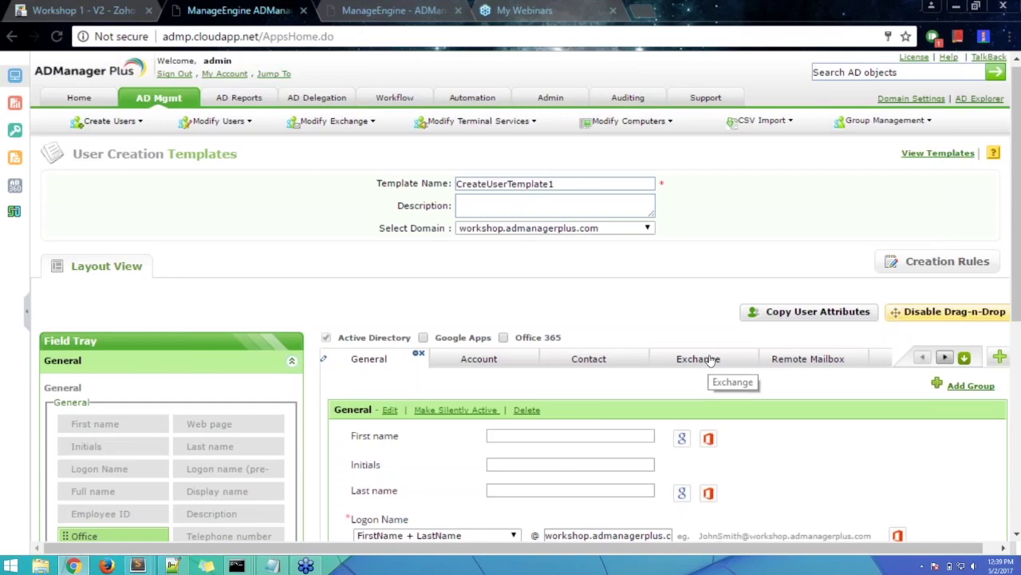
click(710, 359)
- Delete the Exchange, Remote Mailbox and Terminal sections from the template
scroll(707, 360, down, 2)
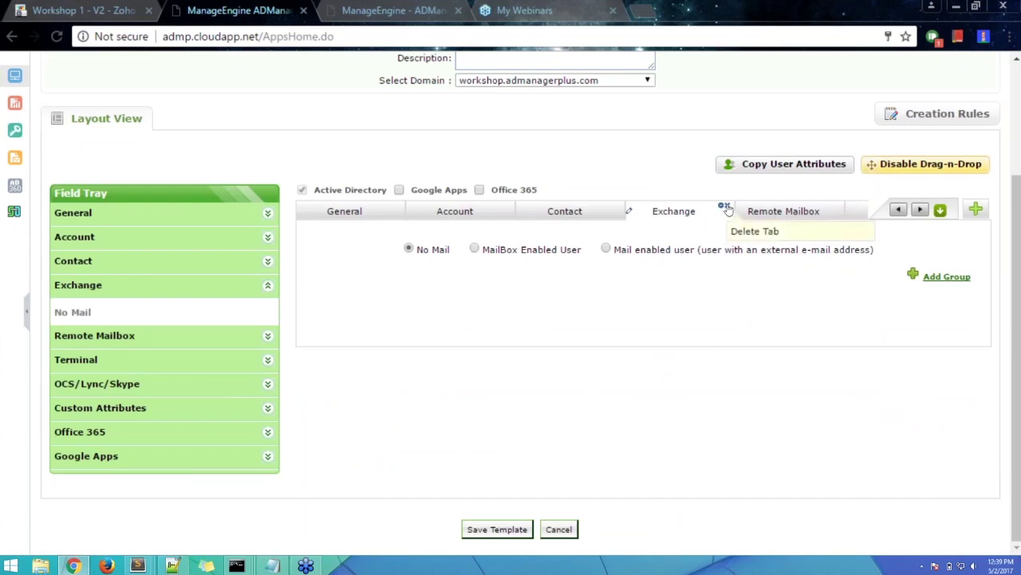
click(726, 207)
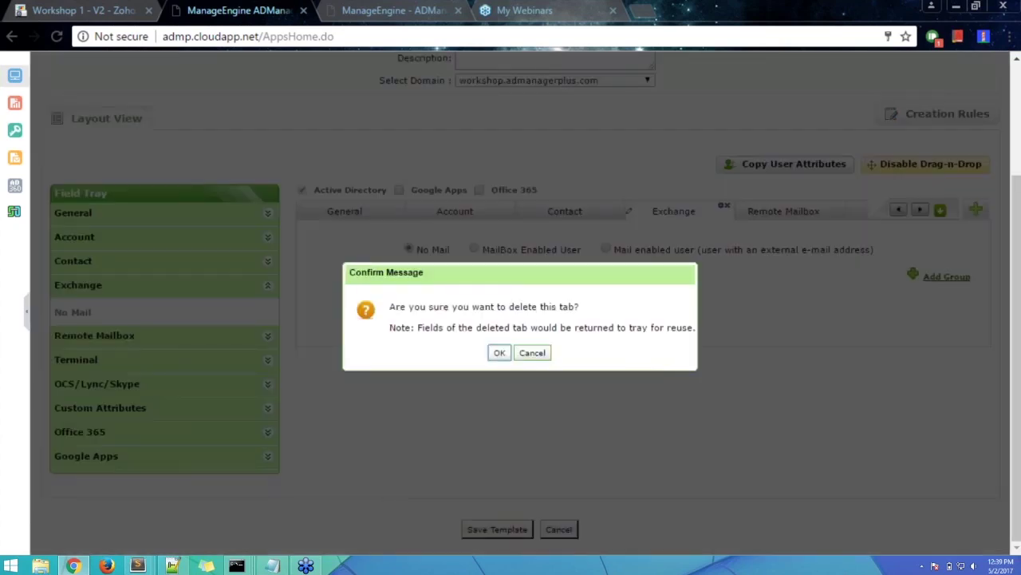
click(499, 352)
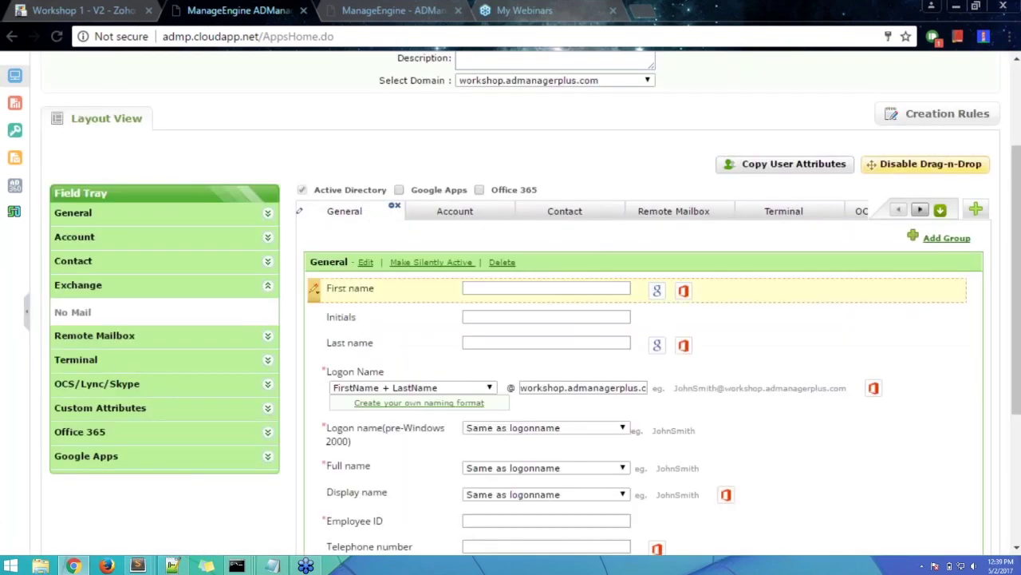
click(269, 289)
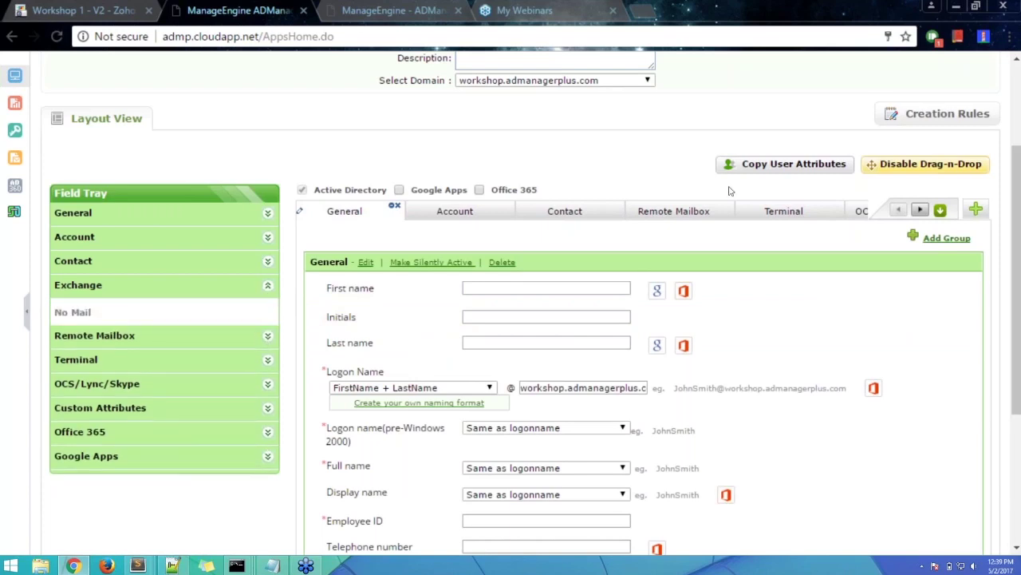
click(680, 218)
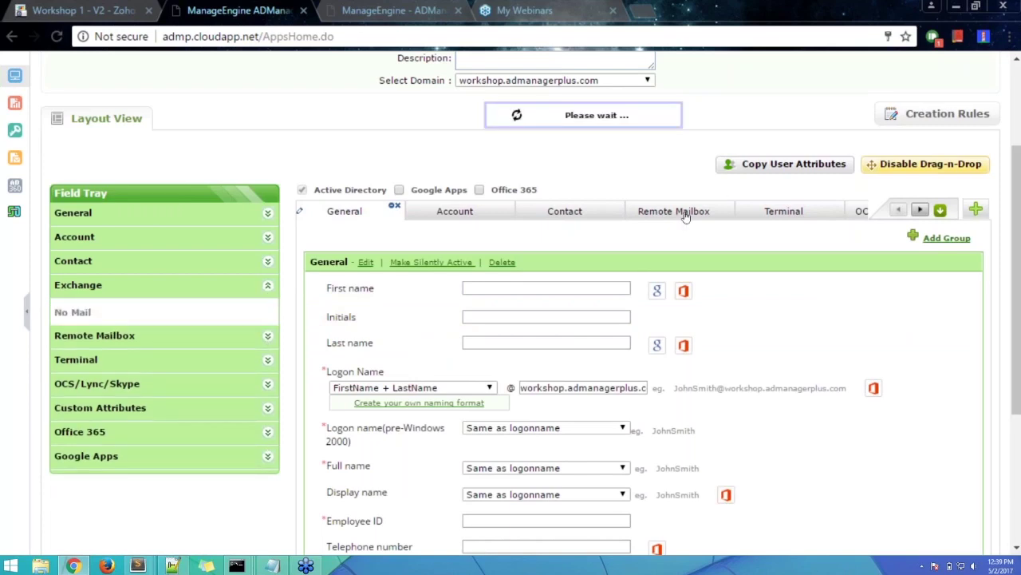
click(723, 205)
click(497, 354)
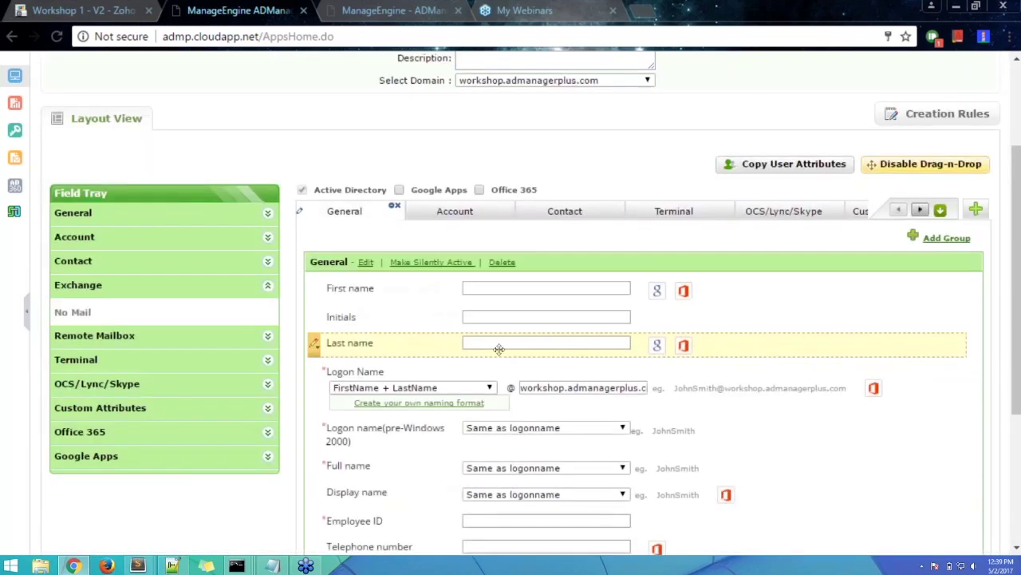
click(702, 213)
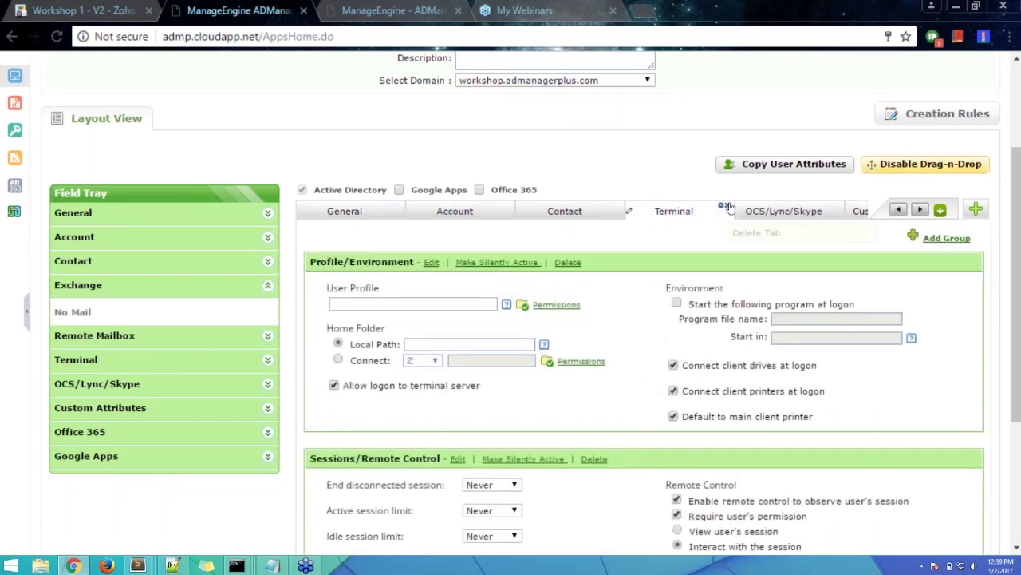
click(724, 206)
click(498, 353)
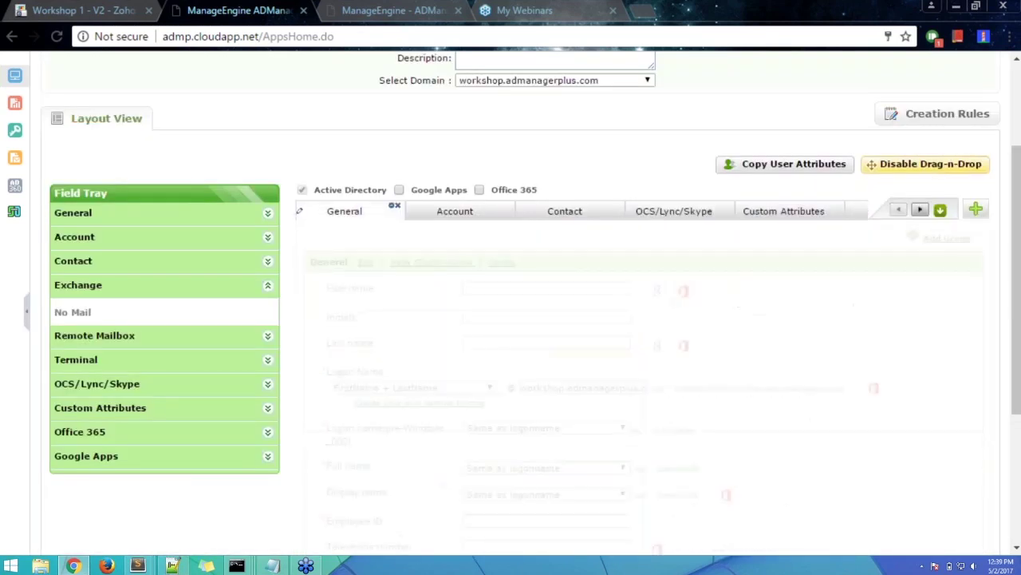
- Delete the OCS/Lync/Skype, Custom Attributes, Office 365 and Google Apps tabs
click(702, 213)
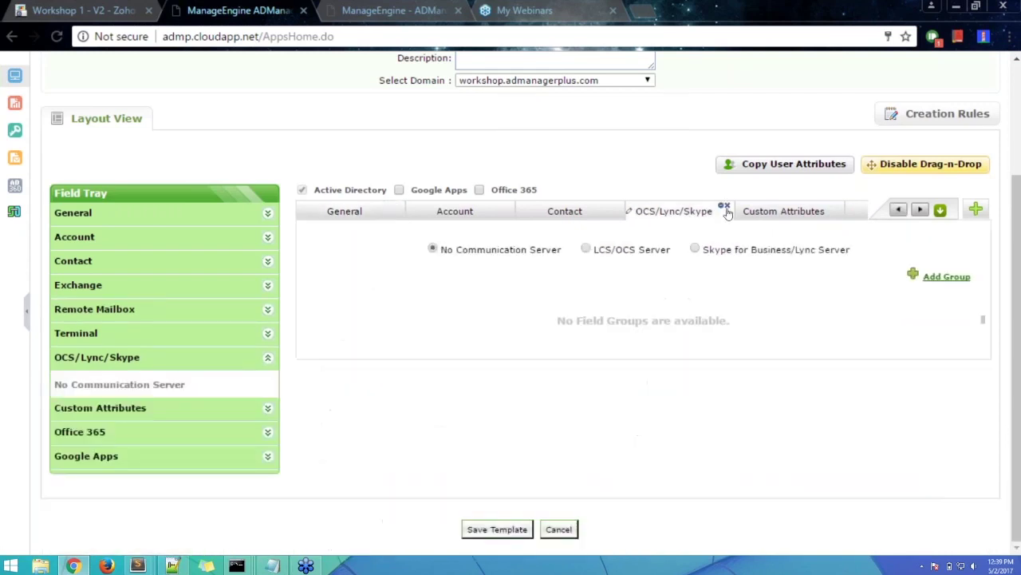
click(723, 206)
click(499, 353)
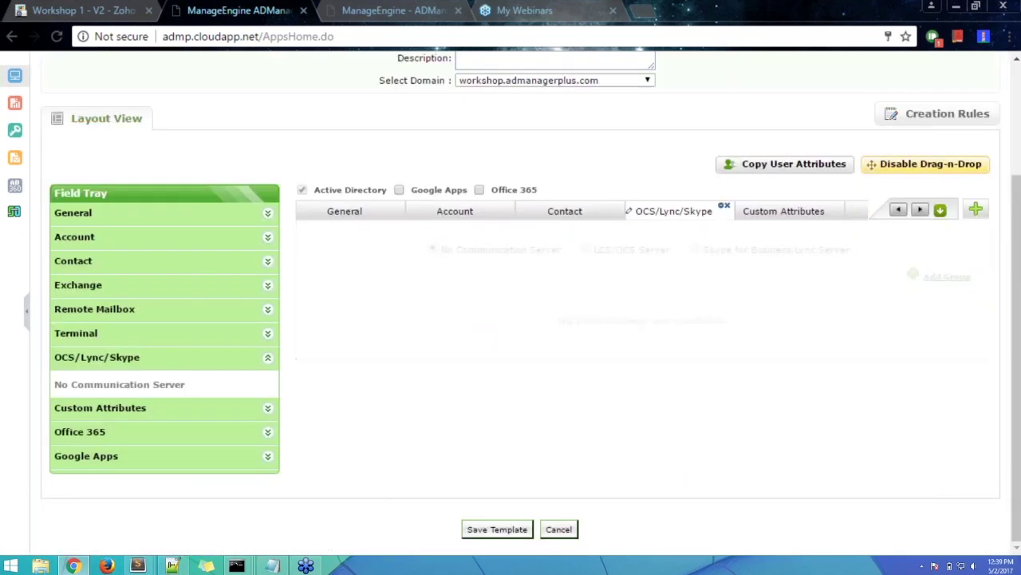
click(722, 213)
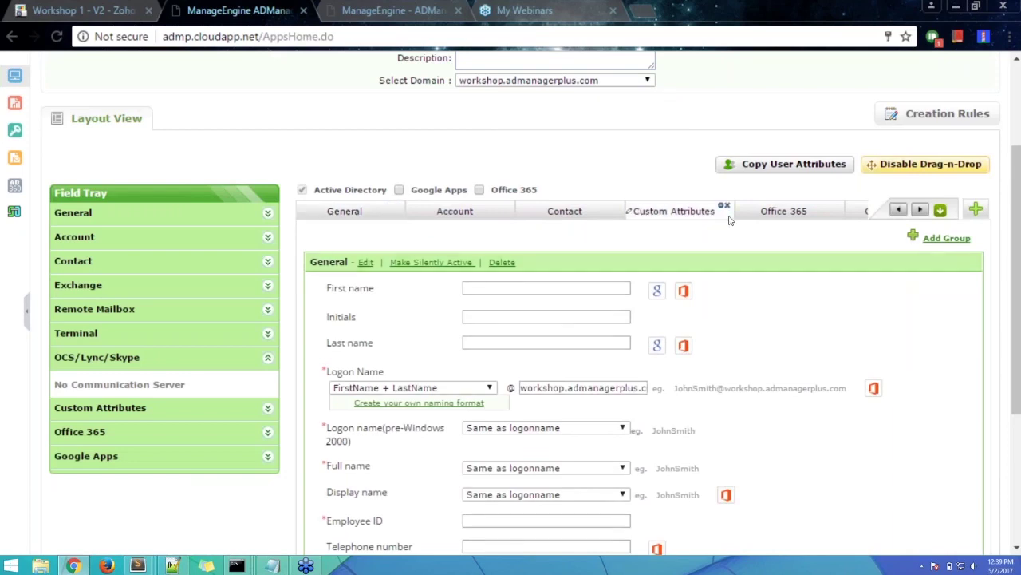
click(724, 206)
click(501, 352)
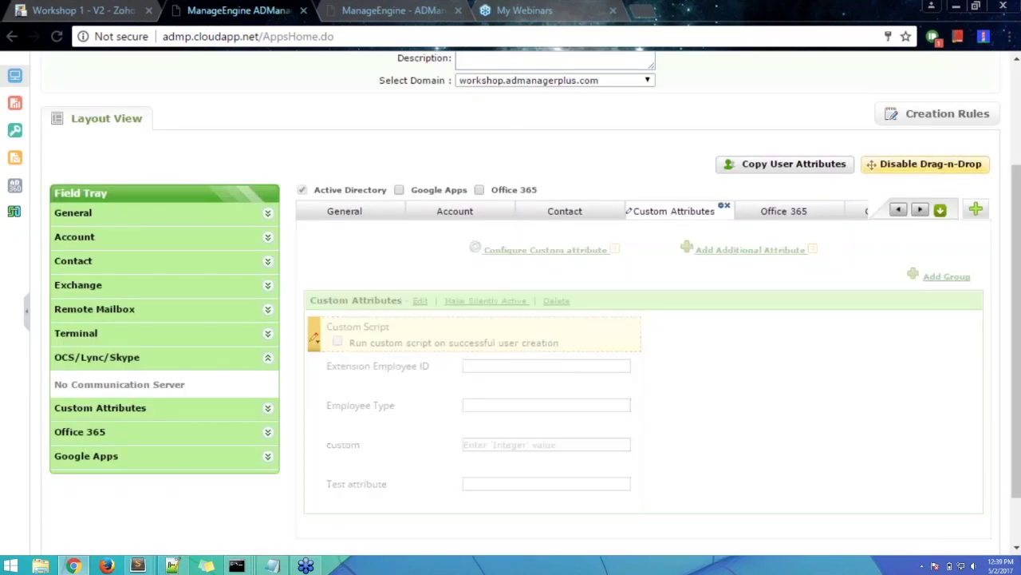
click(683, 214)
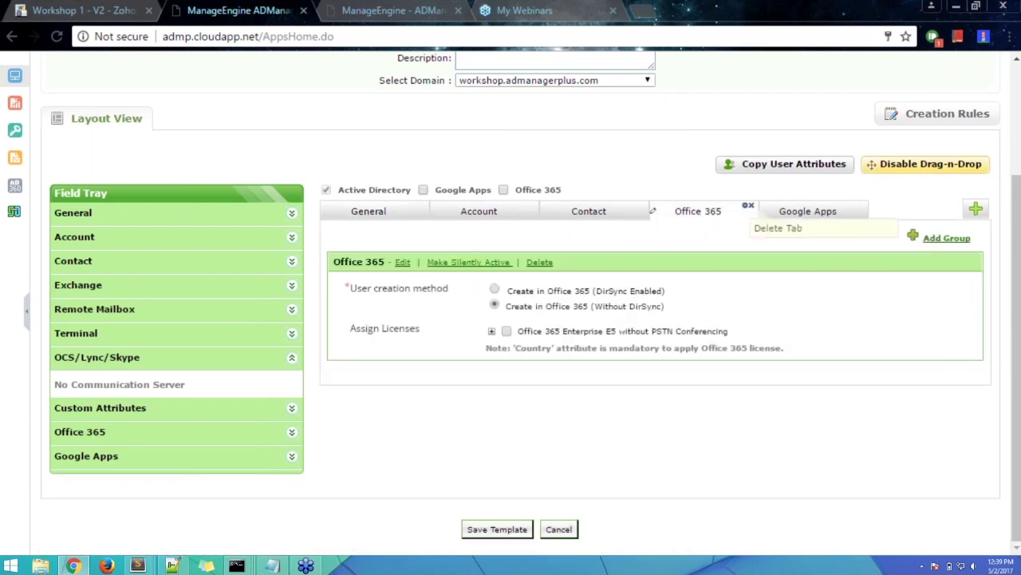
click(748, 207)
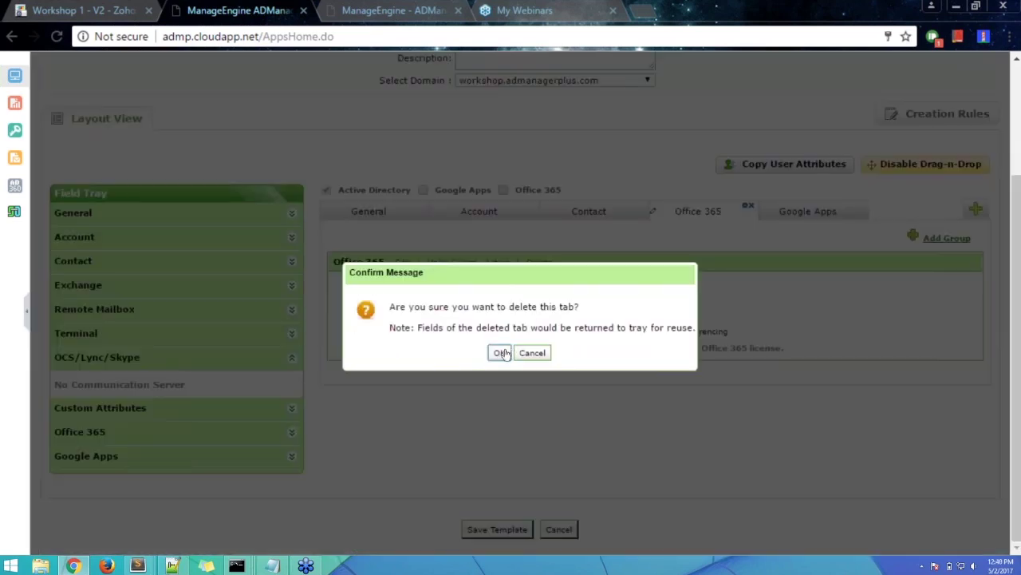
click(501, 352)
click(702, 212)
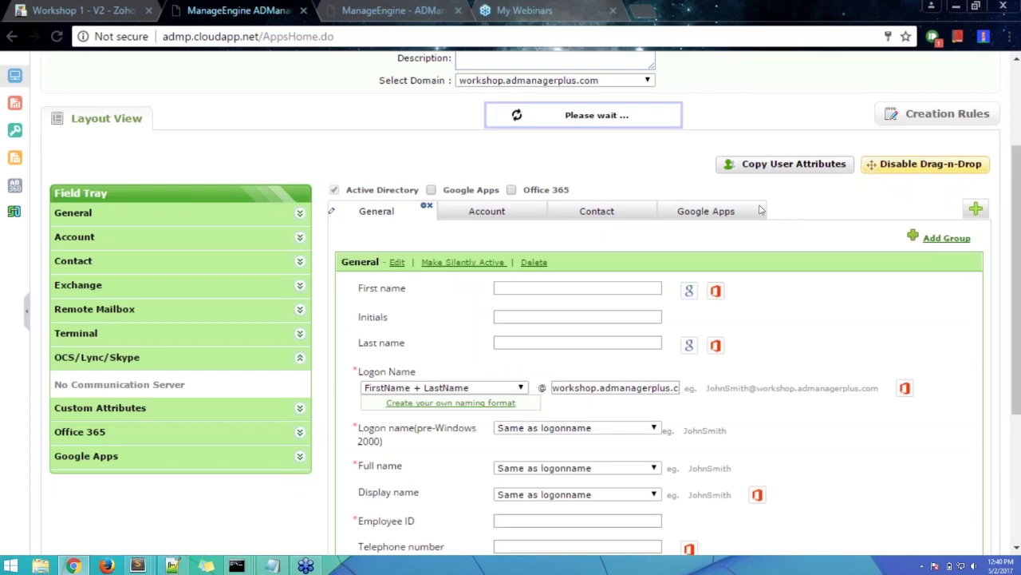
click(759, 207)
click(498, 354)
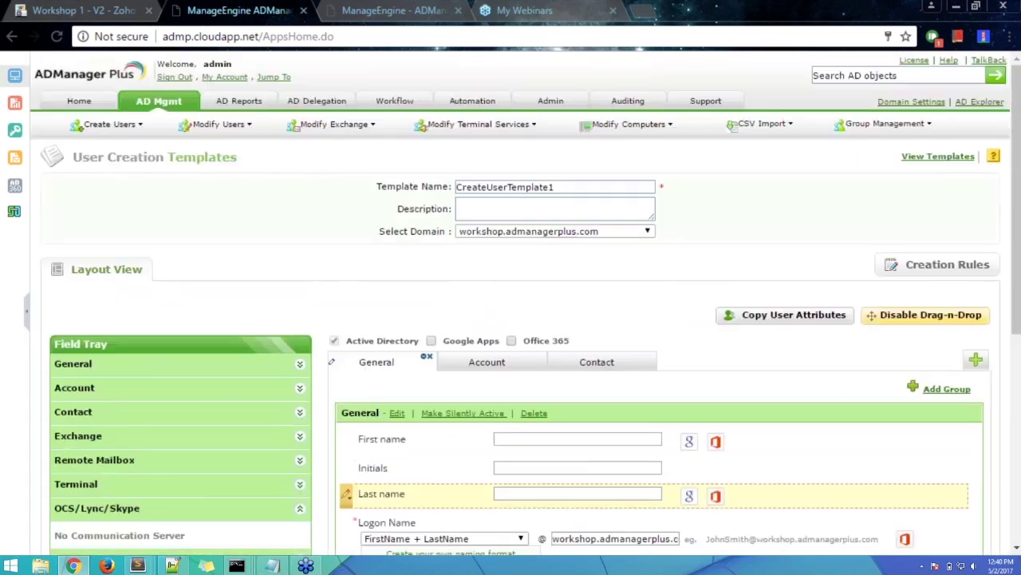
- Look over the fields on the template's Account and Contact tabs
scroll(554, 377, down, 3)
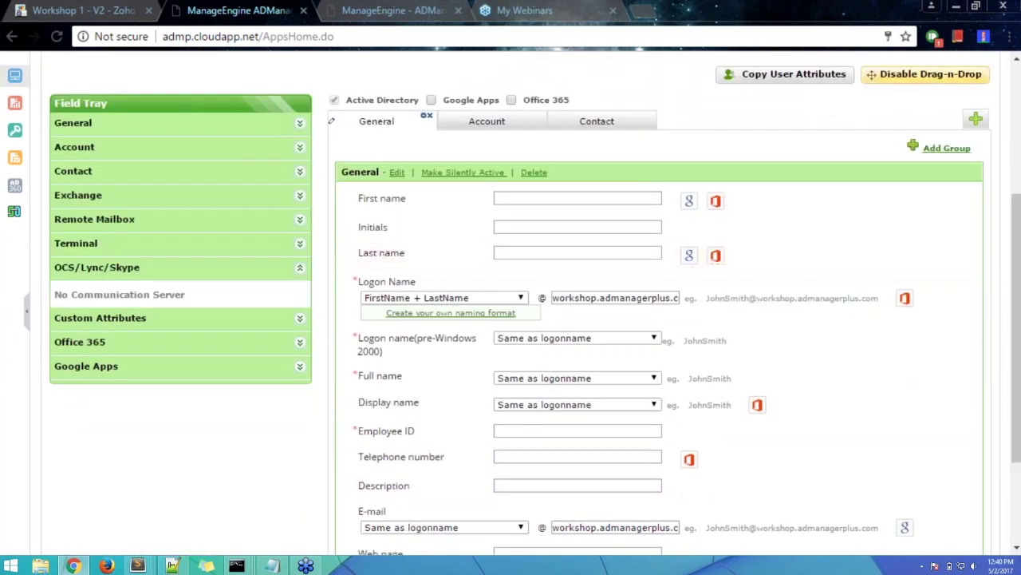
click(495, 126)
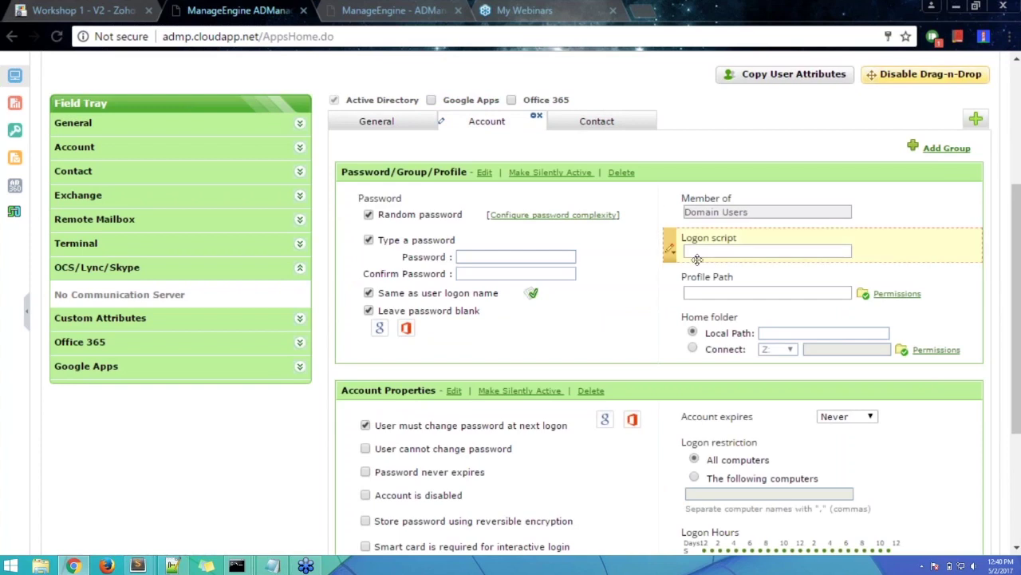
click(607, 124)
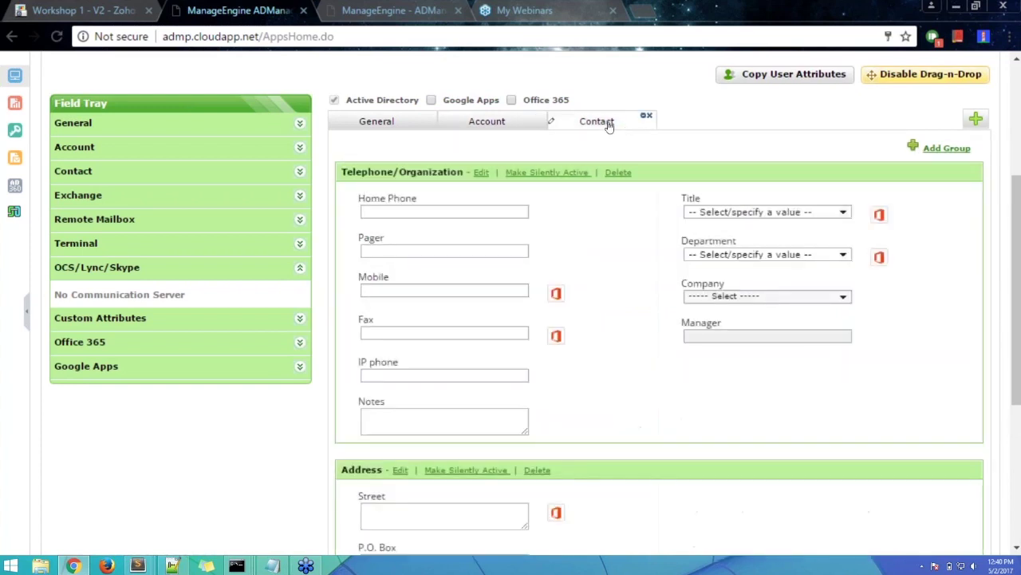
scroll(631, 308, down, 4)
scroll(631, 309, up, 5)
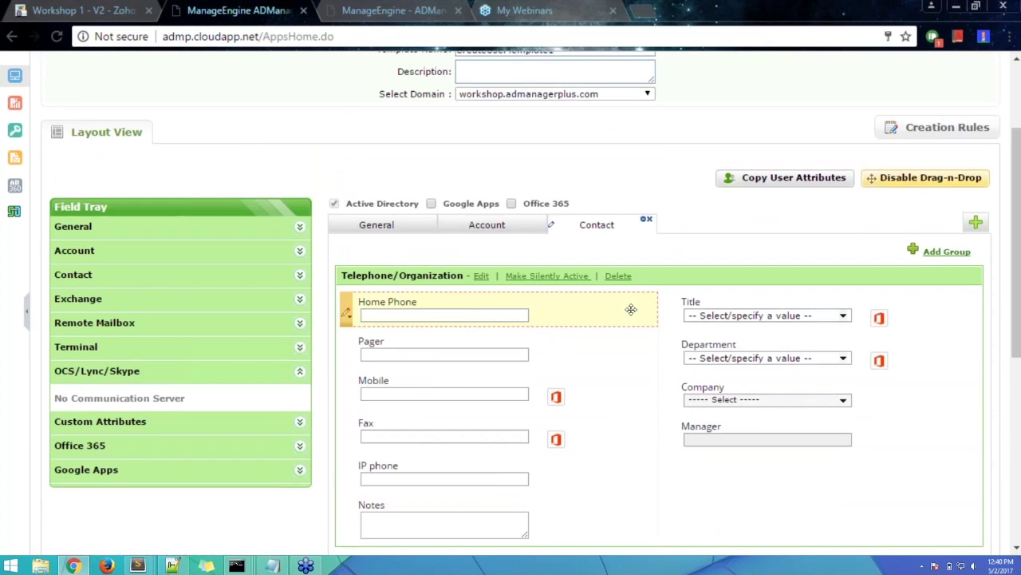
scroll(632, 309, up, 2)
- Select the existing Template Name and start typing the new name 'Ter'
click(583, 186)
double_click(582, 186)
text(Ter)
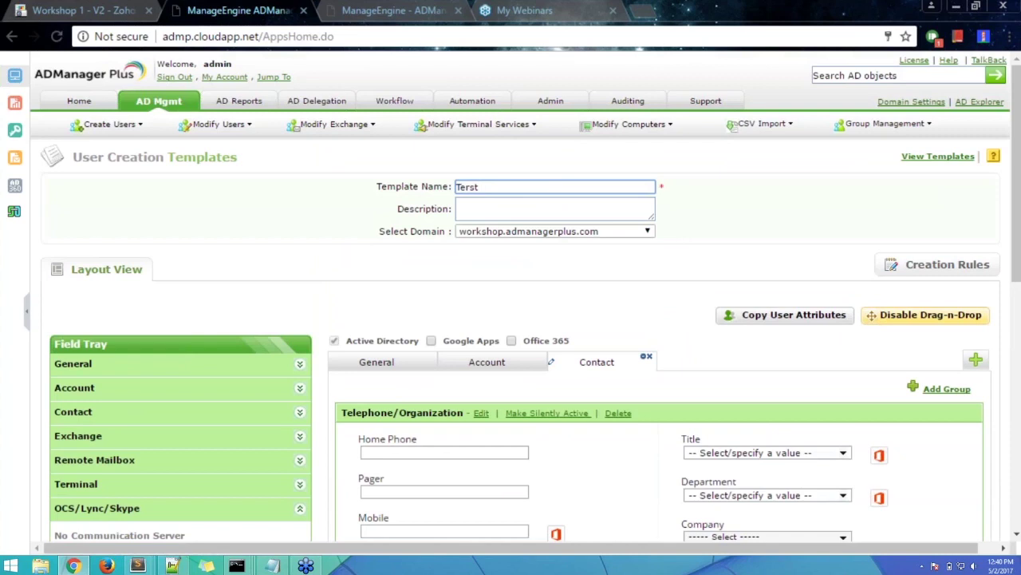
- Correct the typo to name the template 'Test template for technician' and save it
key(BackSpace)
text(st template for technician)
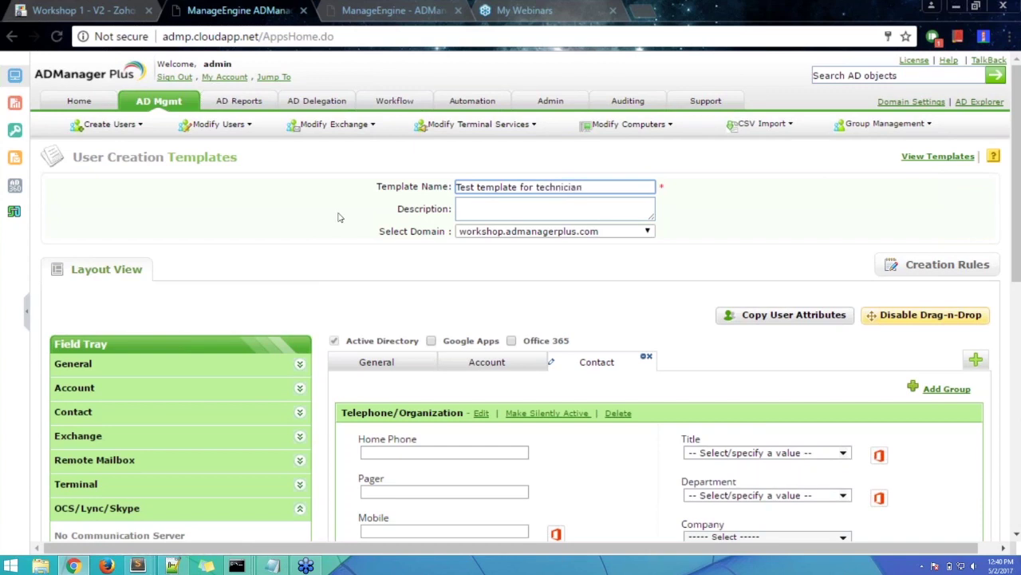
scroll(599, 273, down, 10)
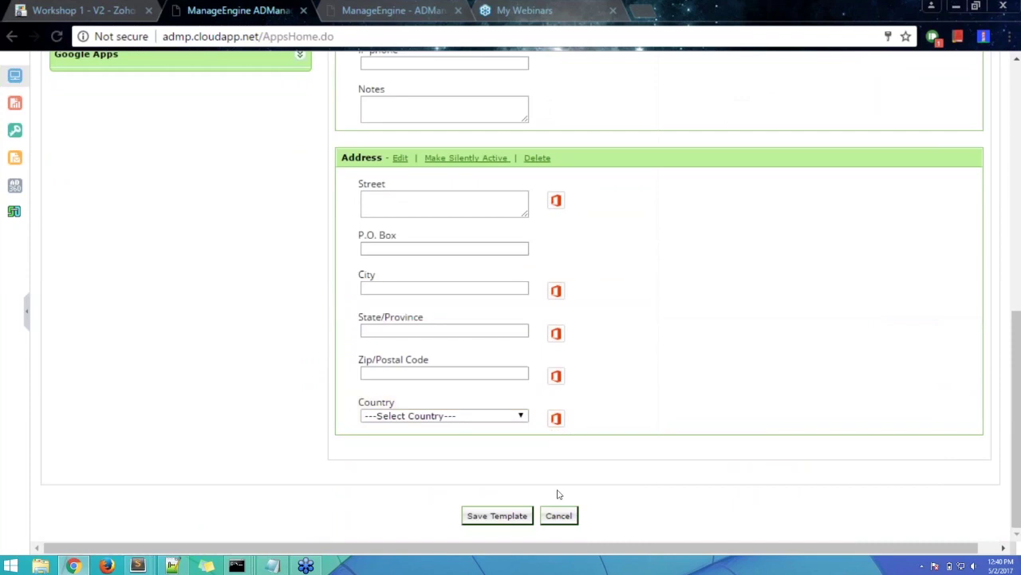
scroll(520, 472, up, 2)
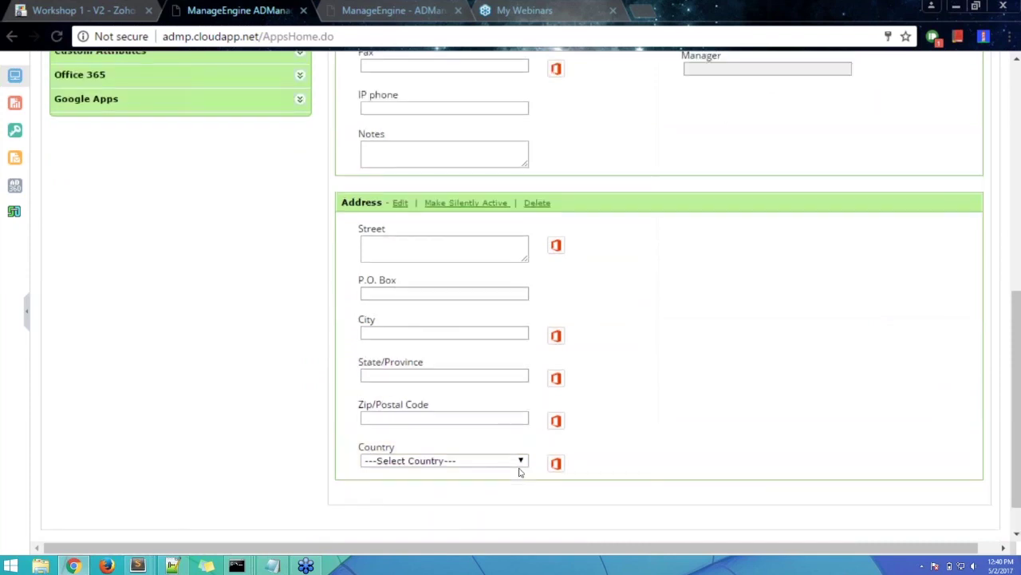
scroll(495, 479, up, 3)
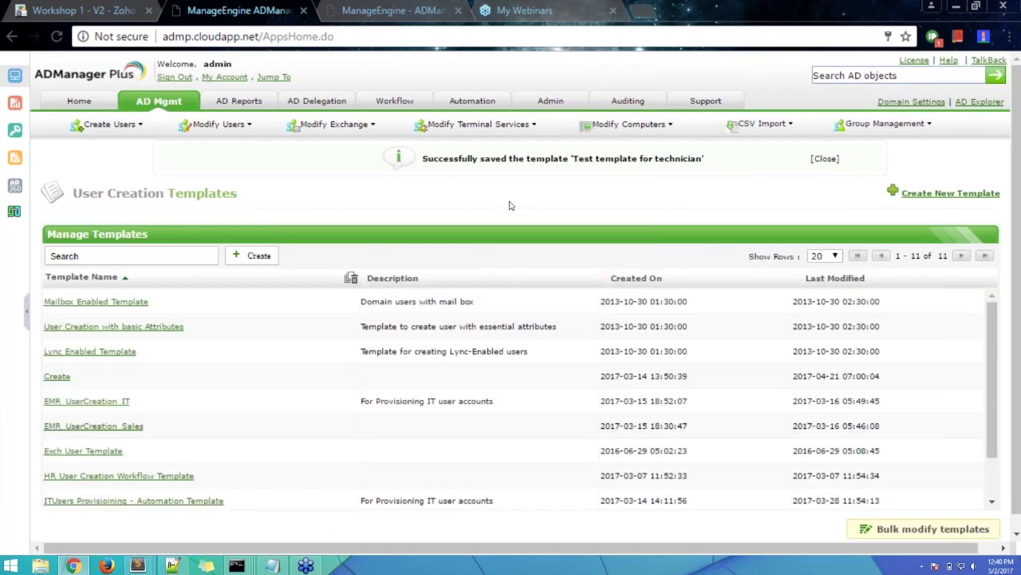
- Go to AD Mgmt's Create Single User form and bring up its template list
click(239, 101)
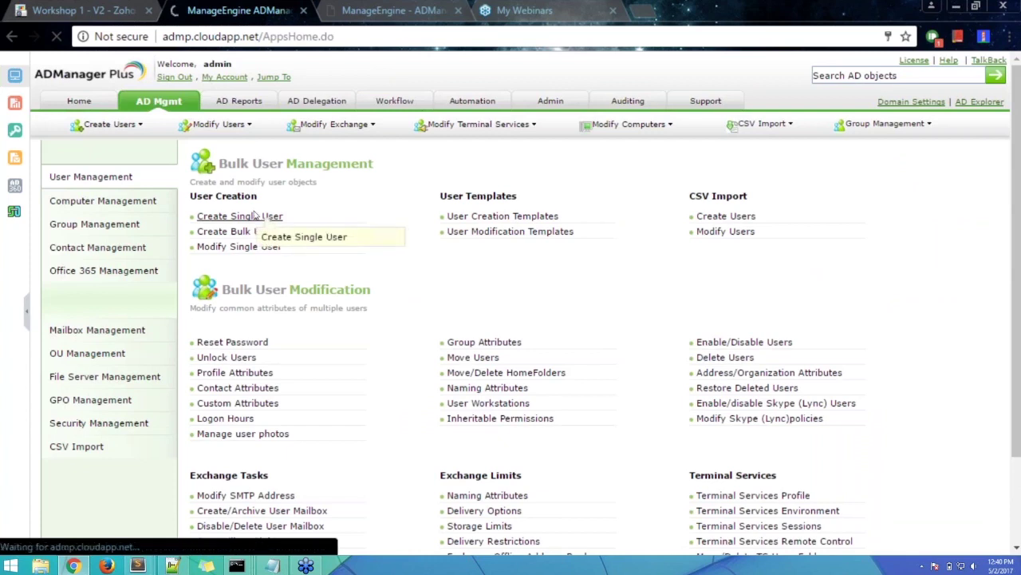
click(254, 215)
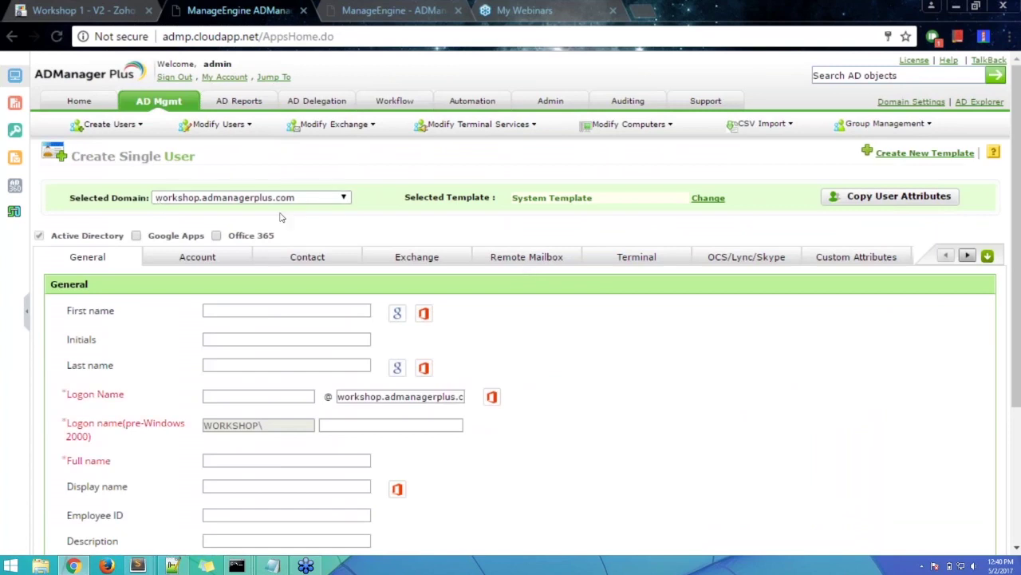
click(705, 199)
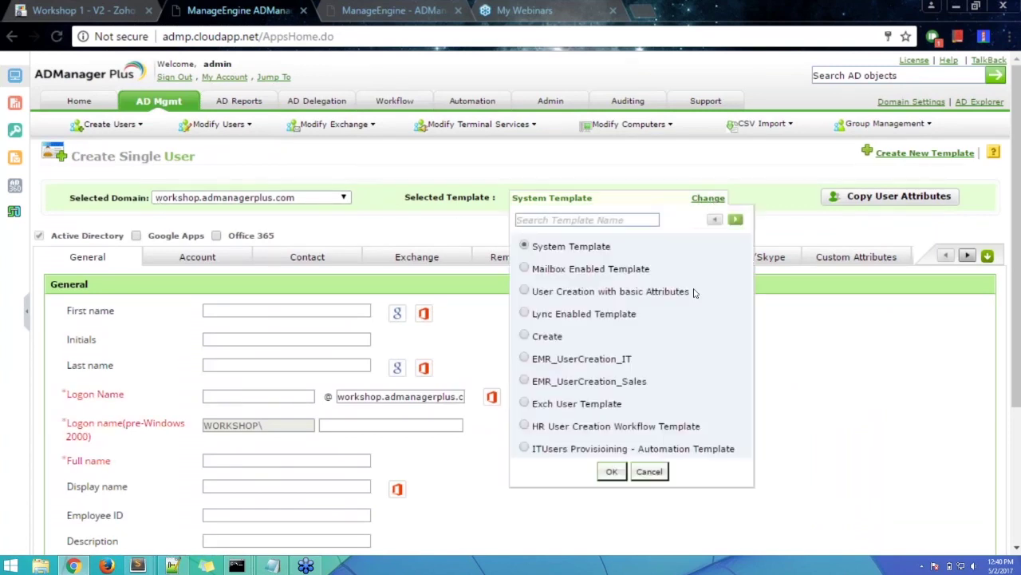
- Search 'test templ' and apply Test template for technician to the form
click(637, 220)
text(test templ)
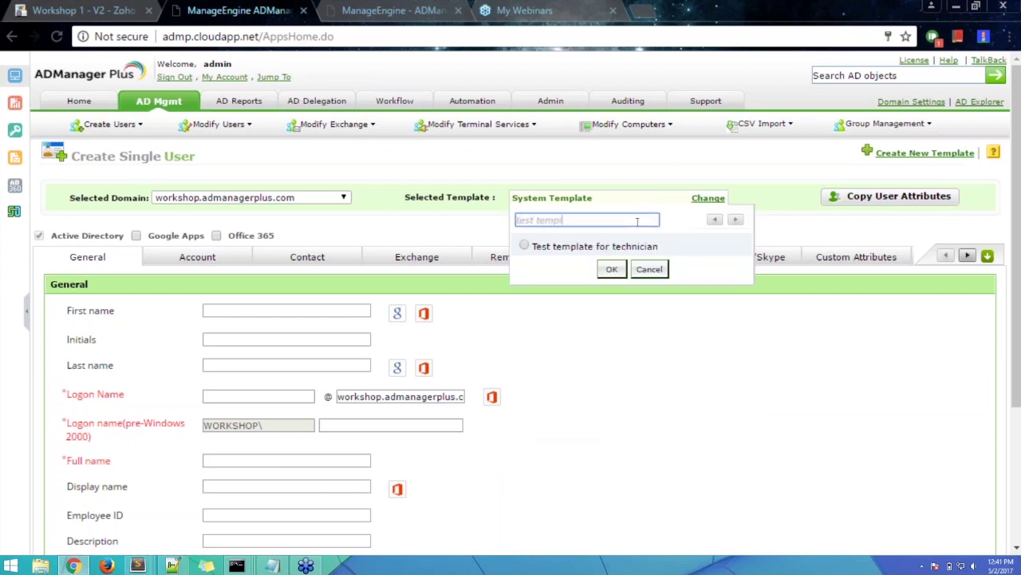
click(524, 247)
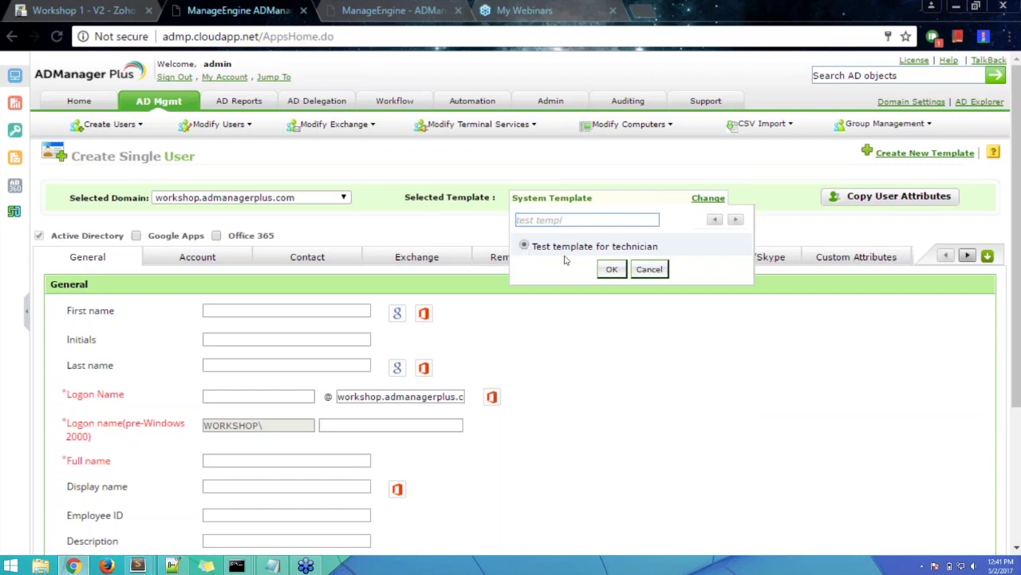
click(617, 273)
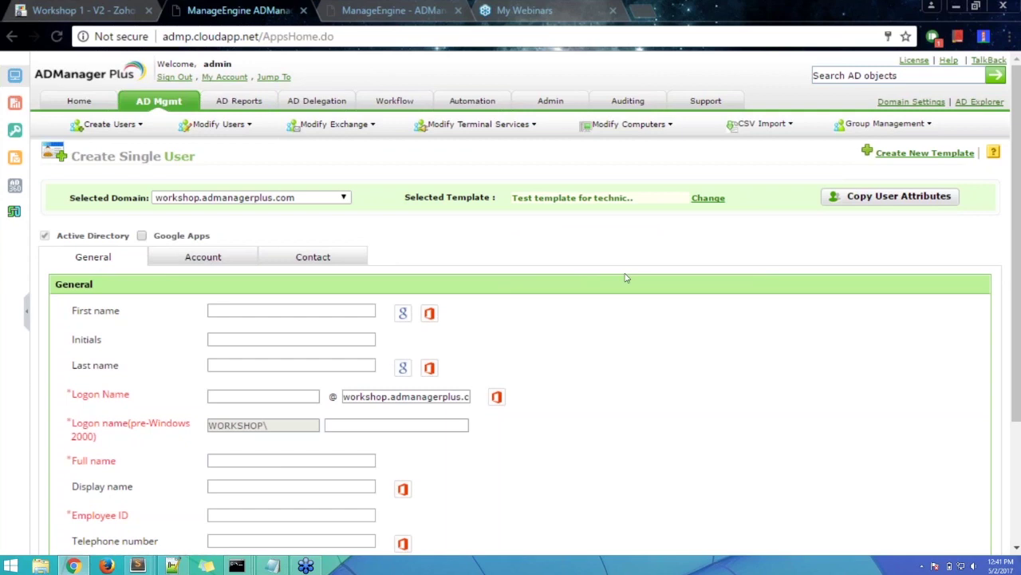
- Recheck the template list and browse the form's fields from First name to Web page
scroll(638, 276, down, 3)
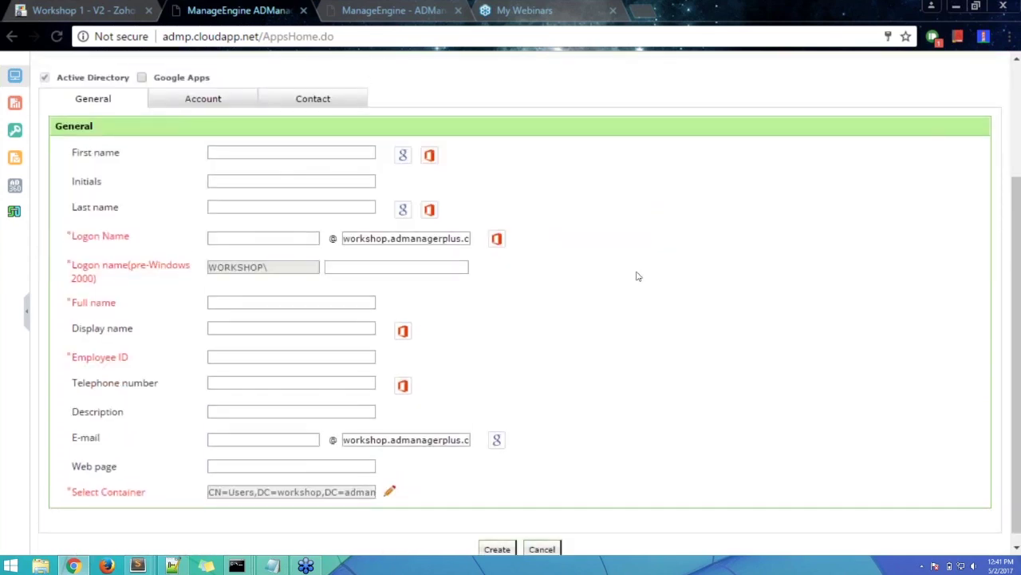
scroll(586, 242, up, 5)
click(587, 190)
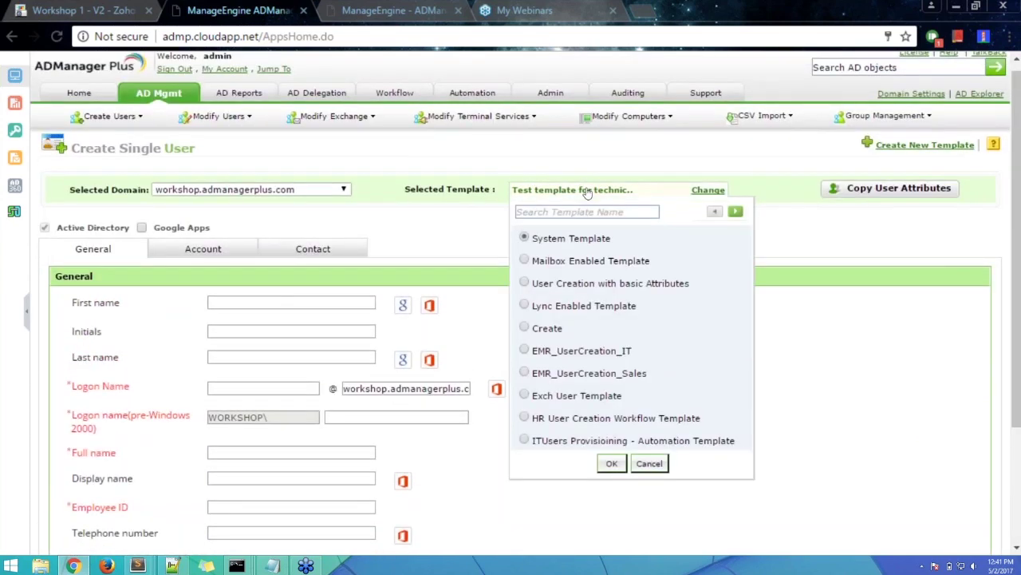
double_click(586, 190)
click(577, 429)
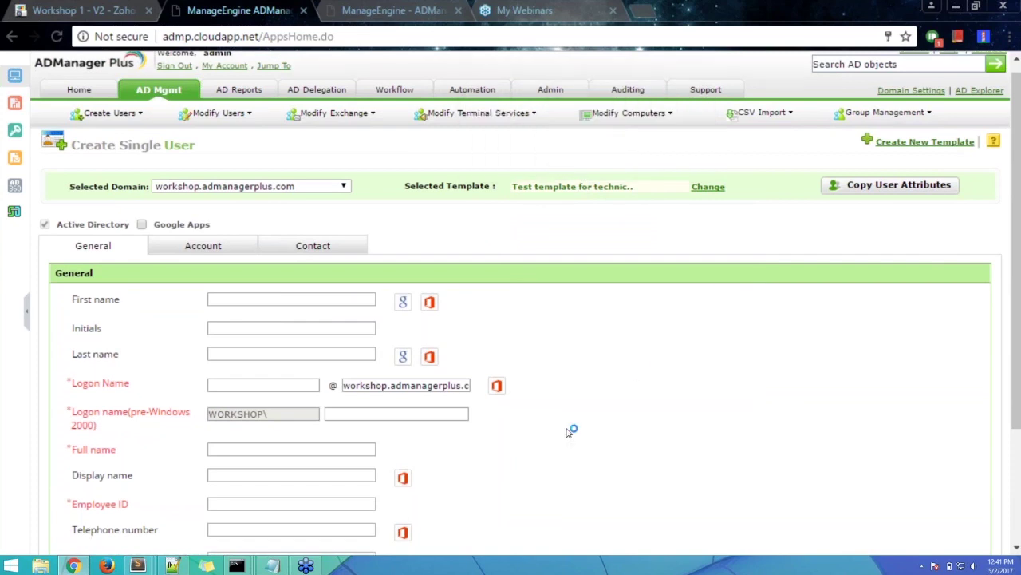
scroll(568, 432, down, 1)
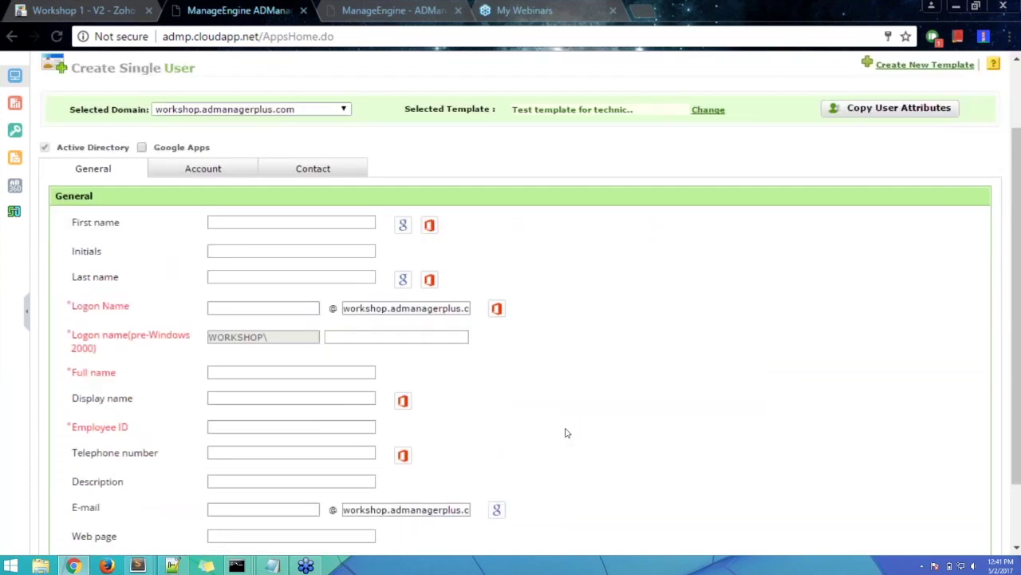
scroll(565, 432, down, 1)
click(277, 455)
click(234, 141)
scroll(878, 295, up, 2)
scroll(638, 431, down, 2)
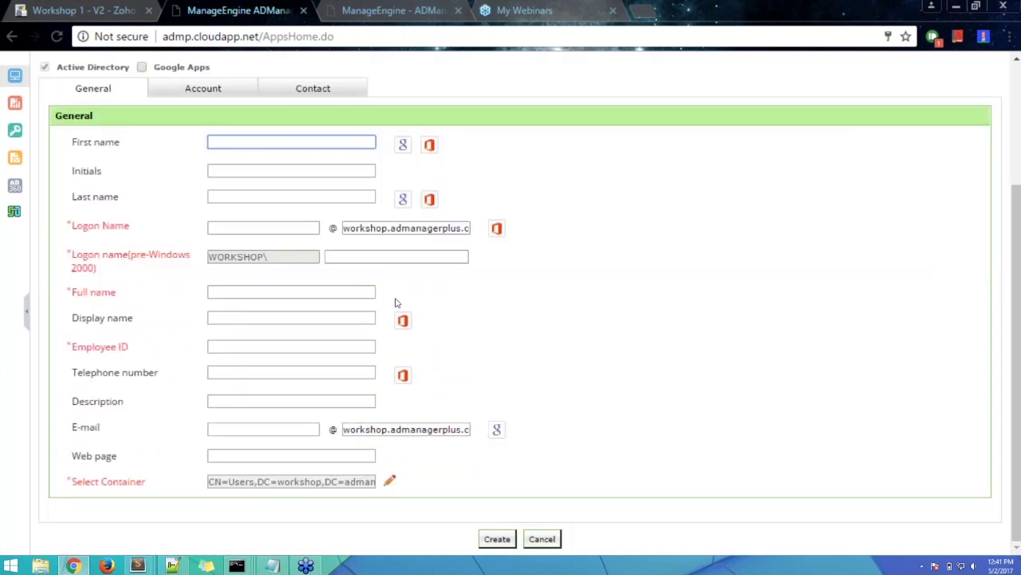
click(676, 297)
- Scroll through the Create Single User form, then return to the AD Mgmt overview page
scroll(676, 297, up, 2)
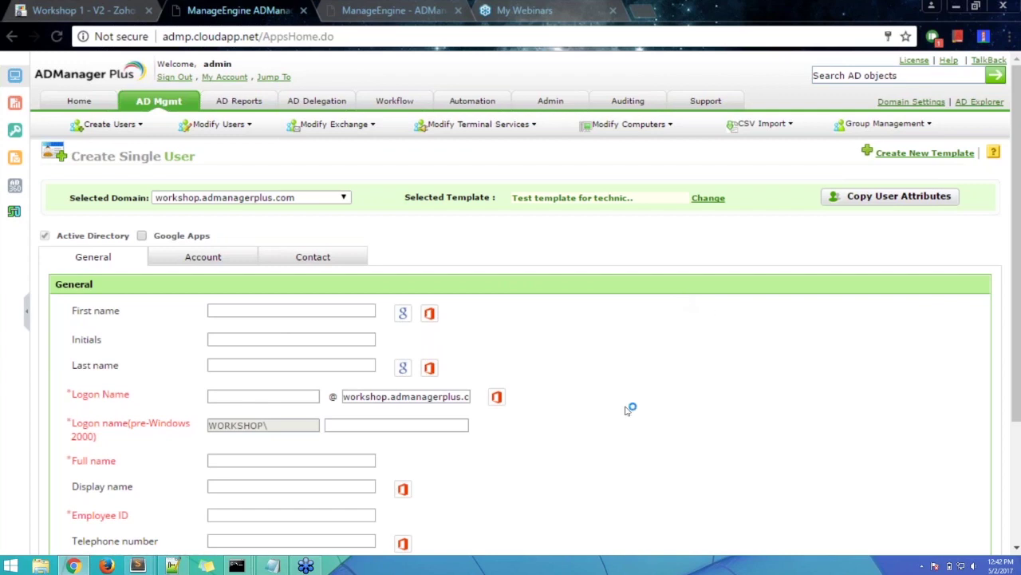
scroll(632, 408, down, 2)
scroll(589, 399, up, 1)
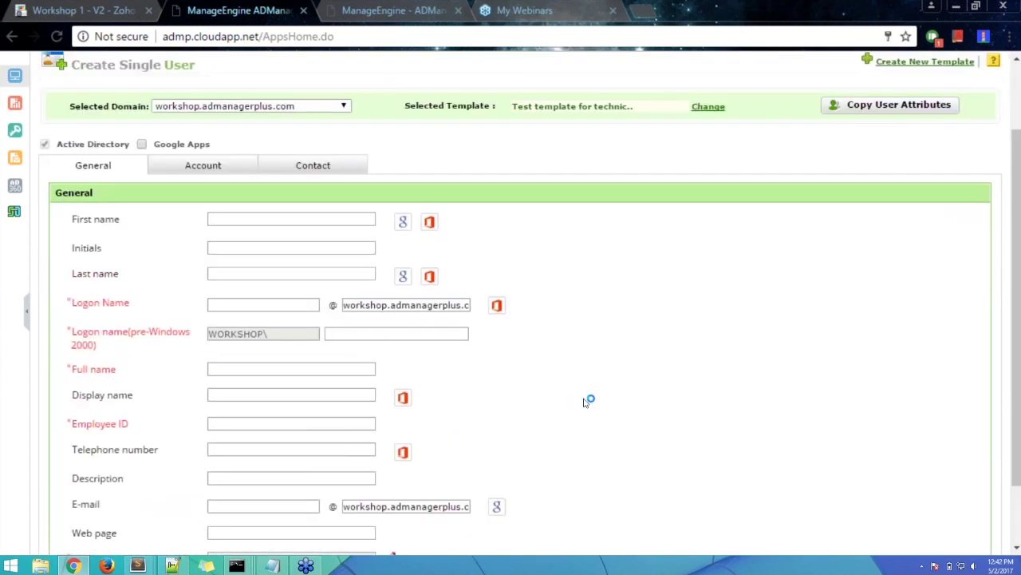
scroll(588, 399, down, 1)
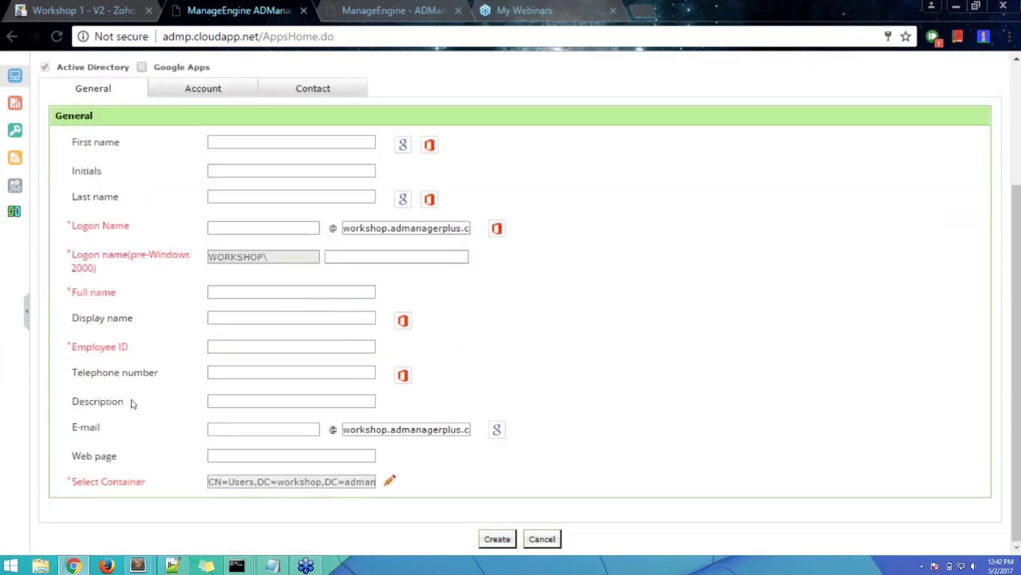
scroll(749, 272, up, 1)
scroll(749, 272, up, 2)
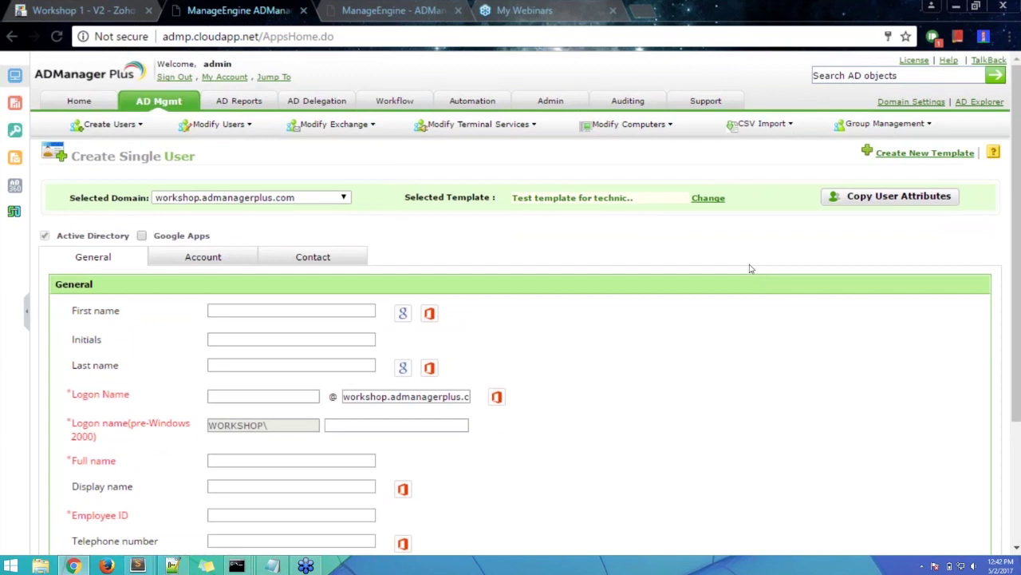
scroll(750, 269, down, 1)
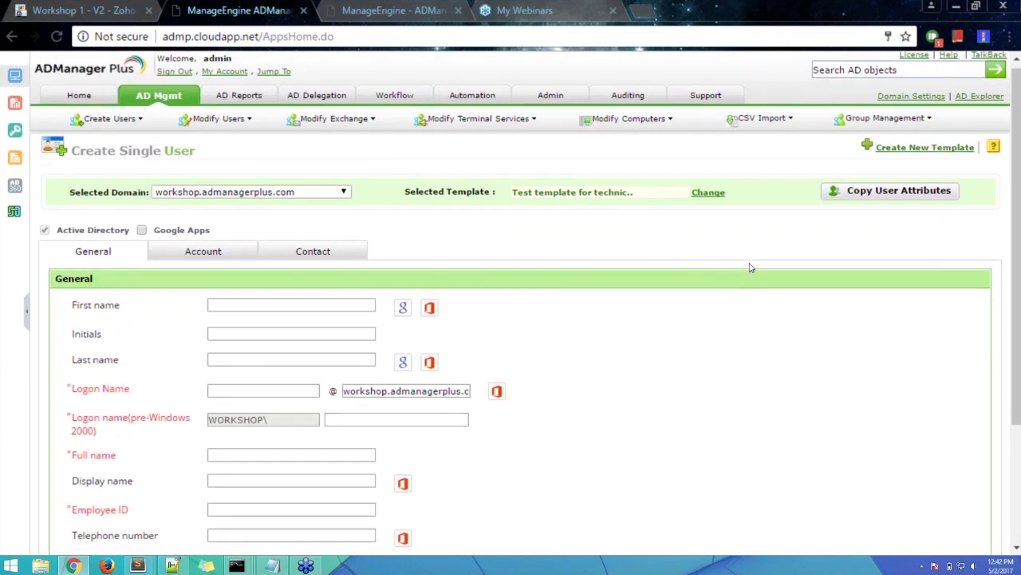
scroll(750, 268, down, 2)
scroll(737, 255, up, 2)
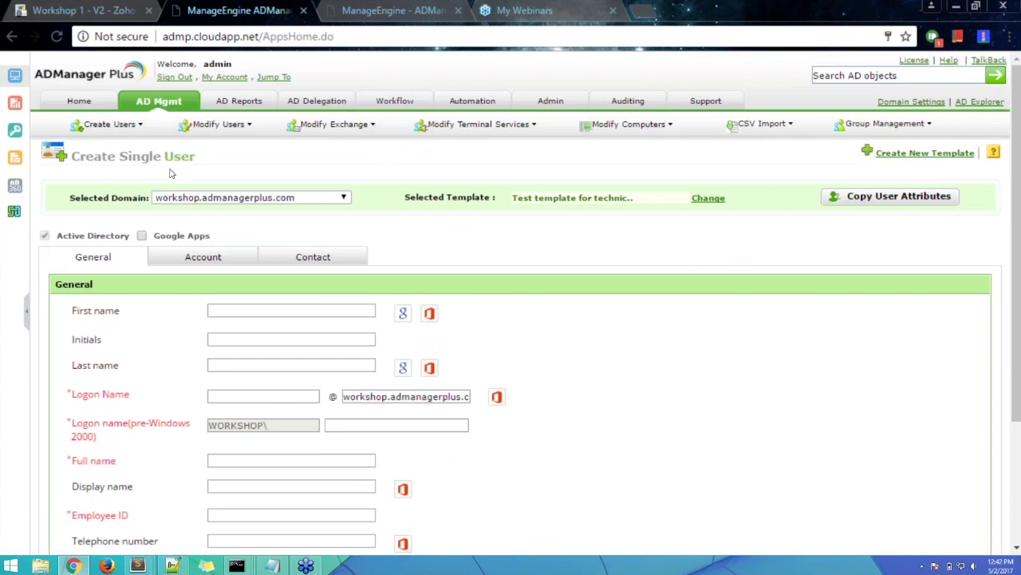
click(159, 106)
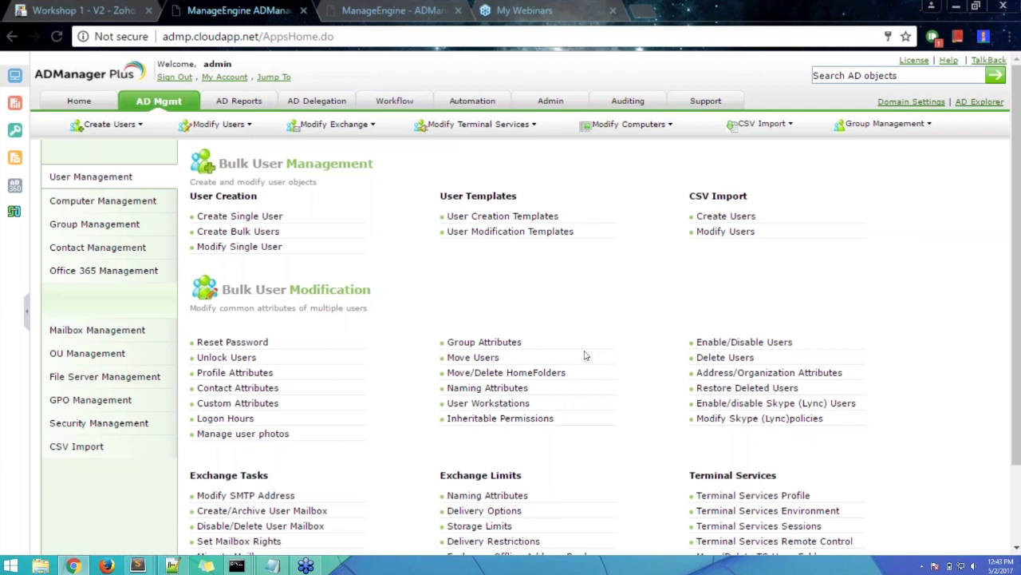
- Bring the user creation.csv Notepad window to the front
click(272, 565)
- Arrange the CSV window over the browser, point out its header, and add a line below the test row
drag(459, 11, 551, 3)
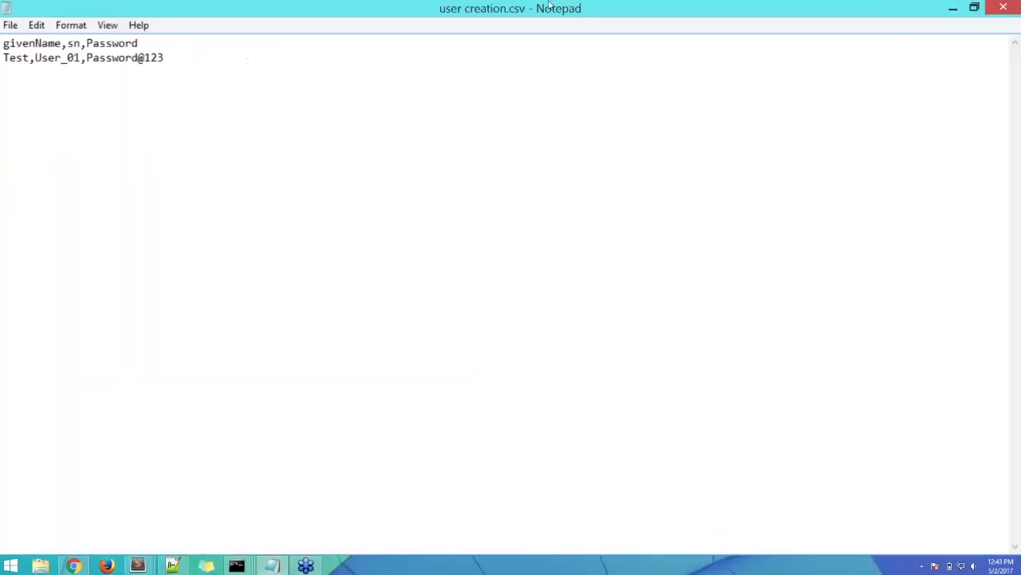
drag(317, 10, 669, 29)
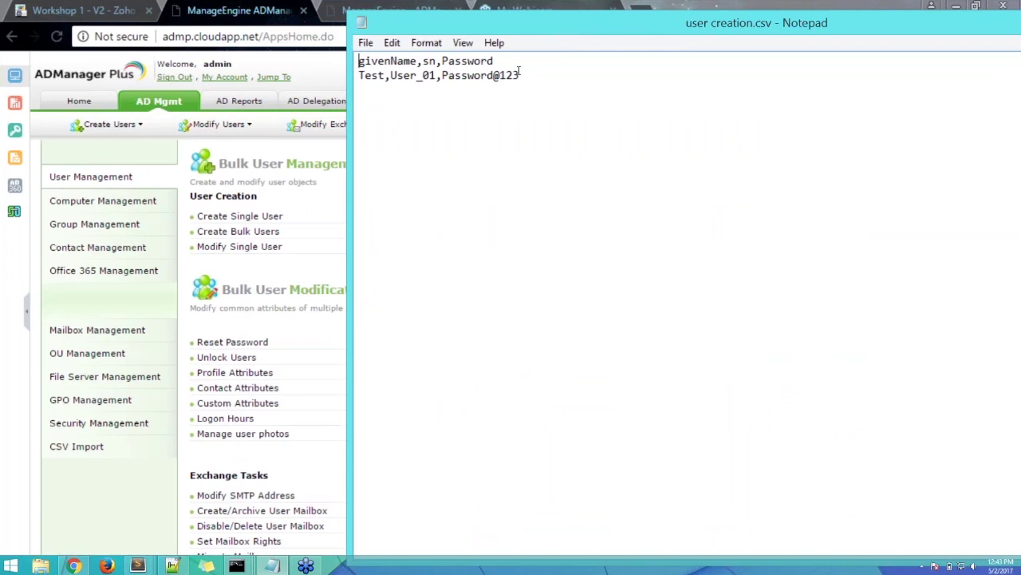
drag(511, 61, 319, 59)
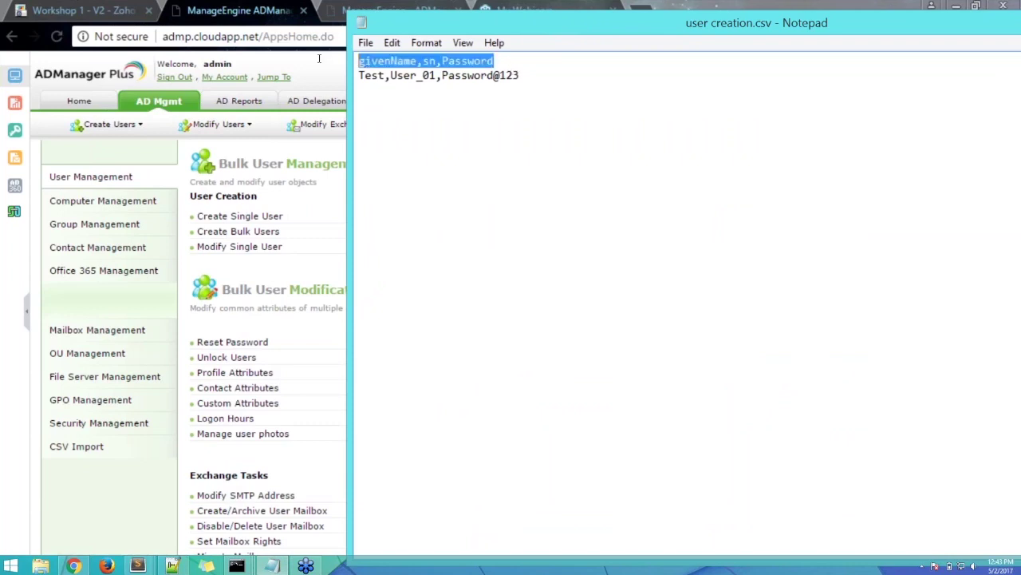
click(510, 62)
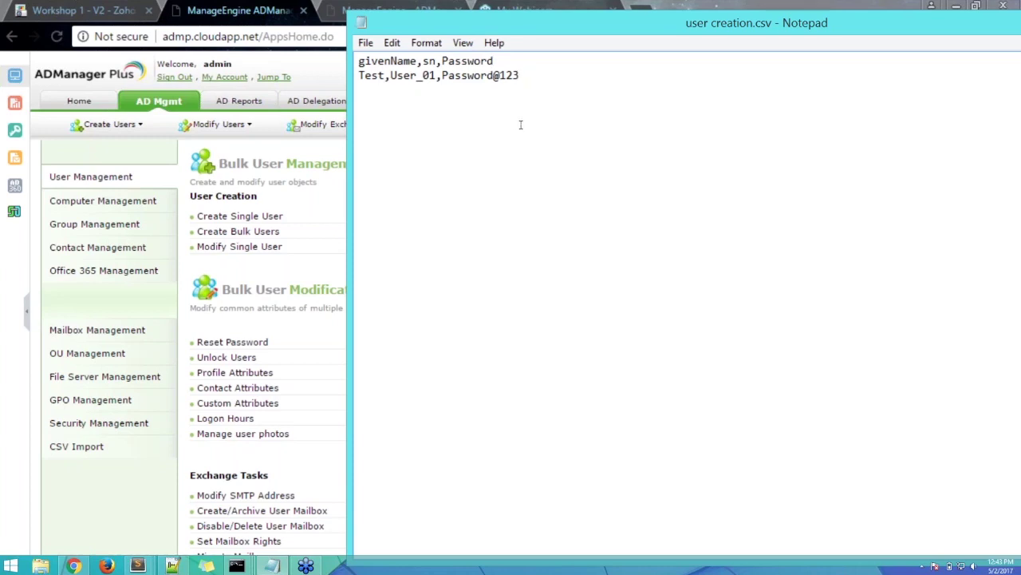
drag(527, 75, 348, 75)
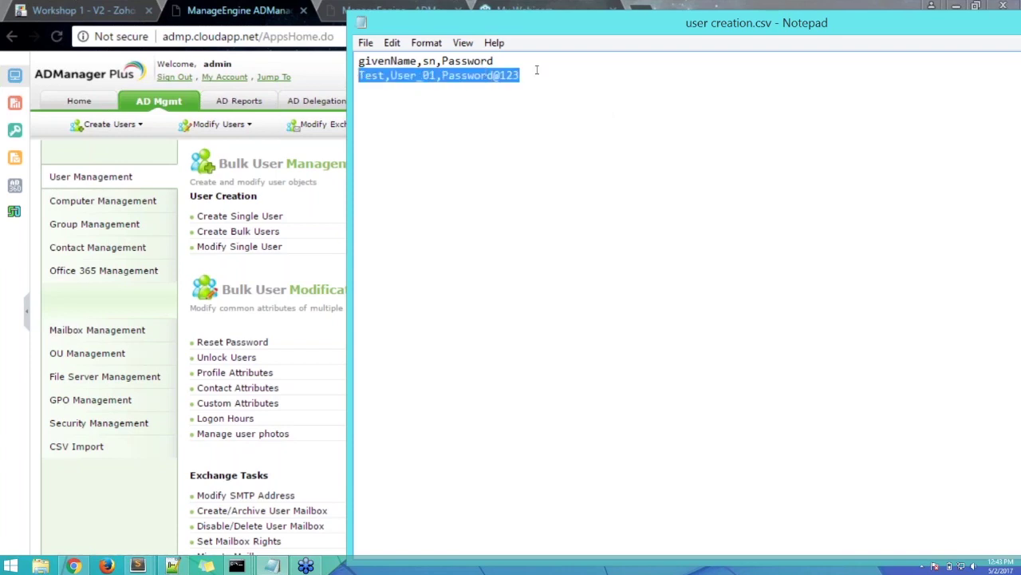
click(535, 77)
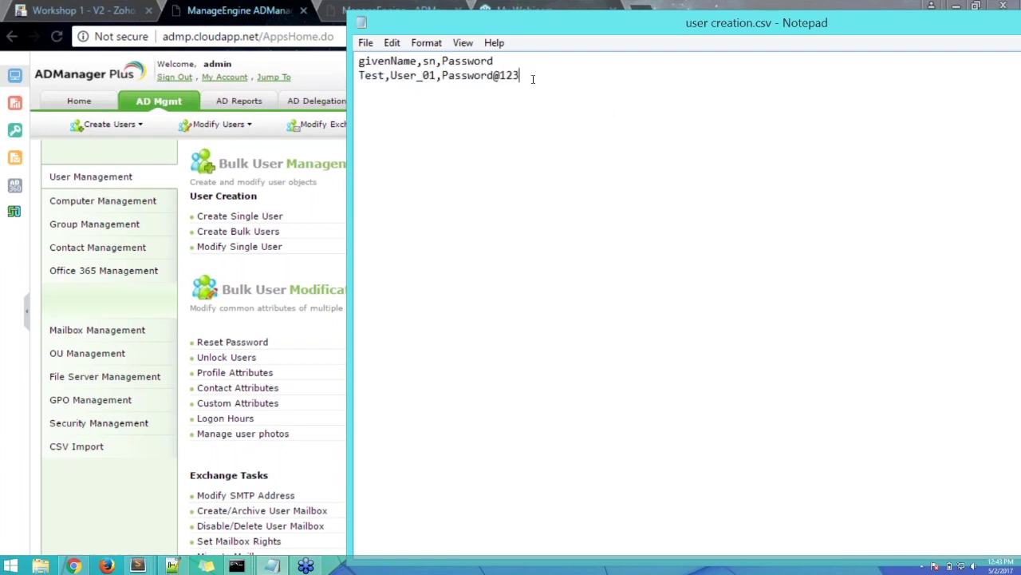
key(Return)
- Highlight the row's given name, surname and password values, then start a line for another user
drag(524, 75, 358, 75)
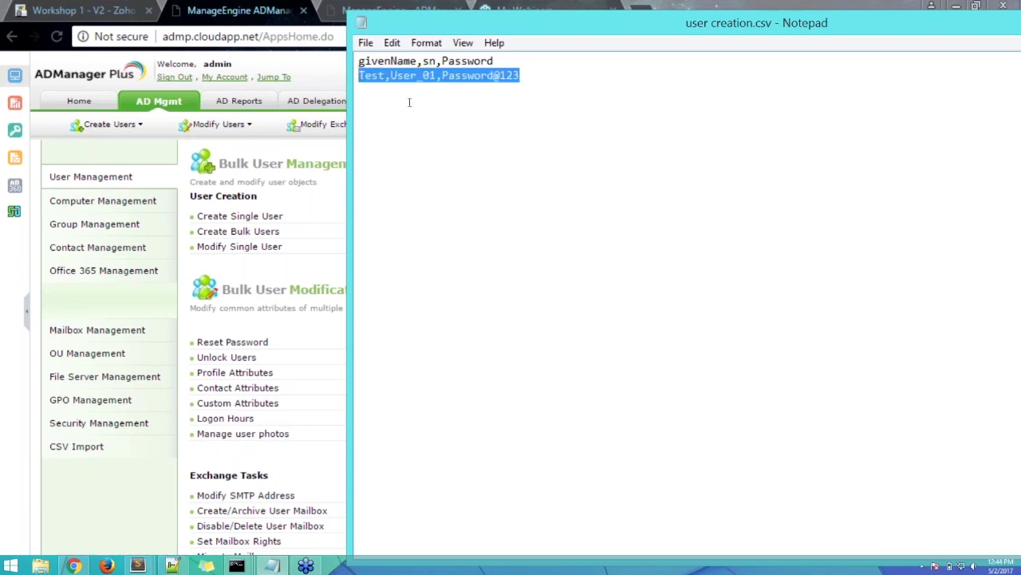
click(536, 78)
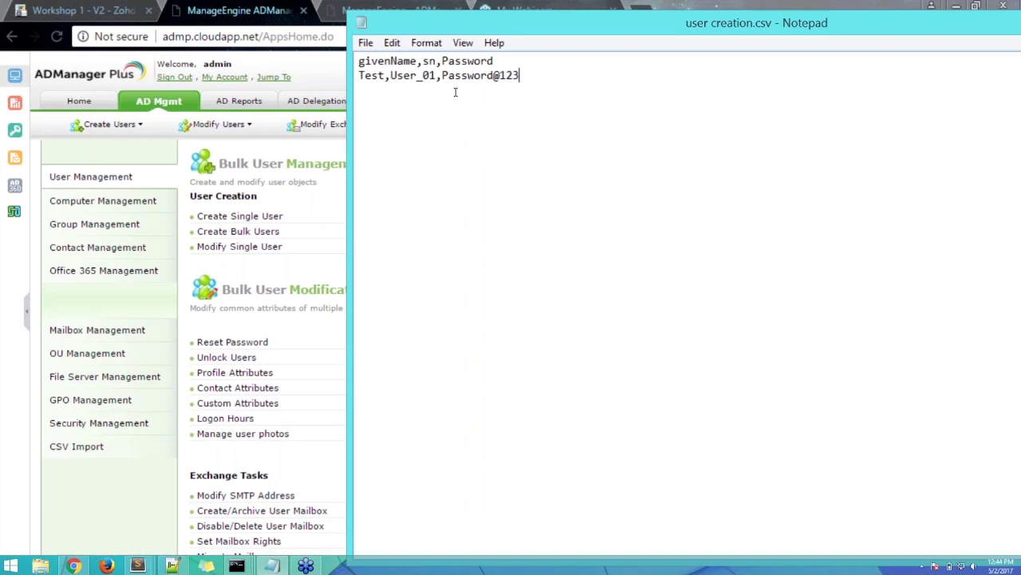
drag(384, 76, 359, 75)
click(429, 63)
drag(437, 75, 390, 75)
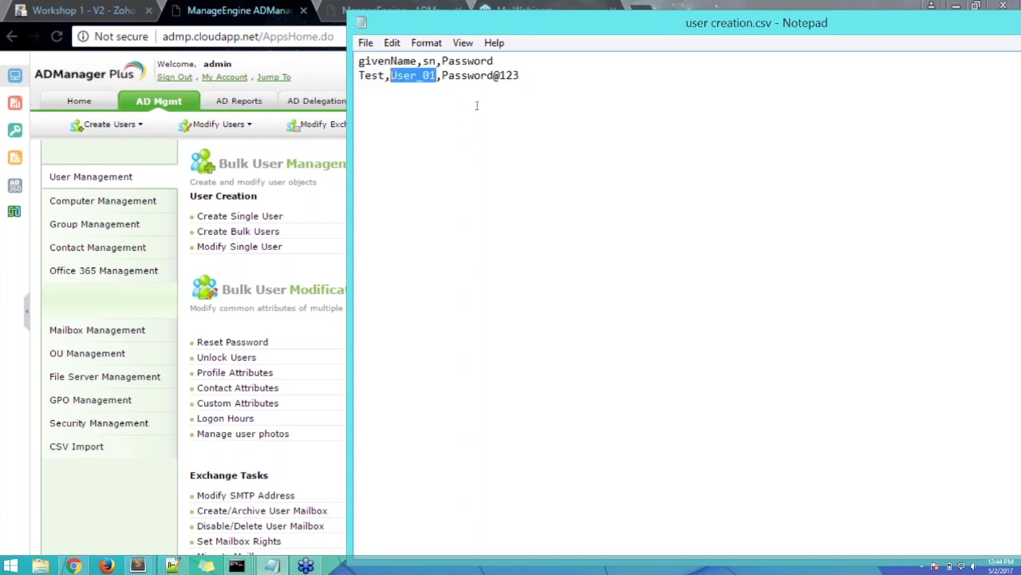
drag(520, 75, 441, 75)
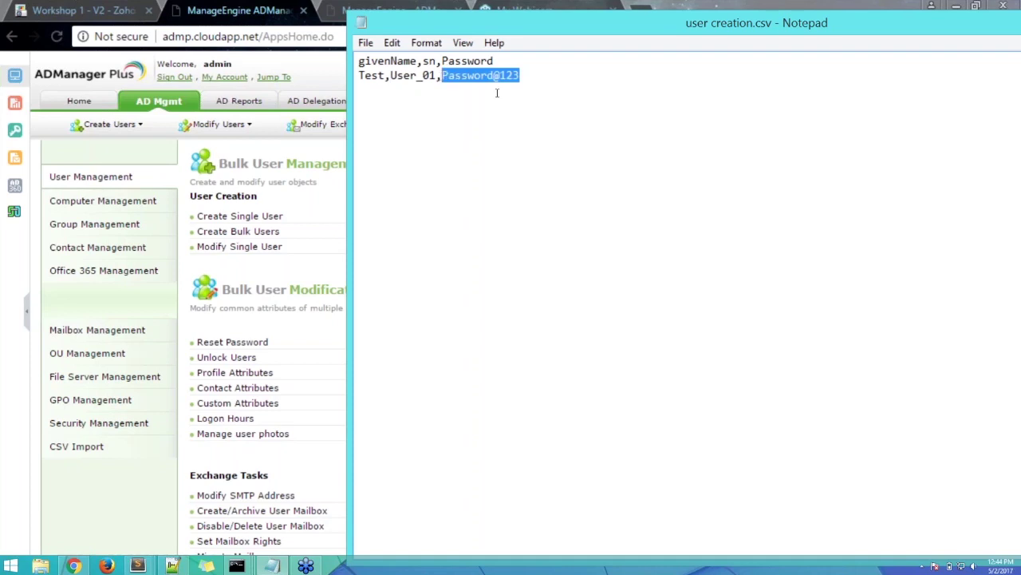
click(430, 146)
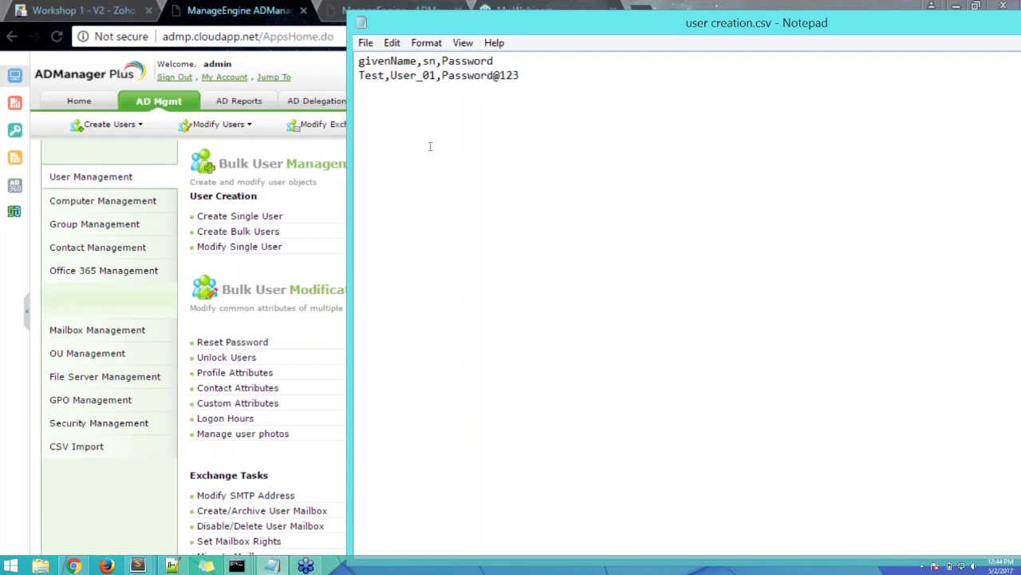
drag(538, 75, 358, 78)
click(533, 75)
drag(533, 75, 358, 77)
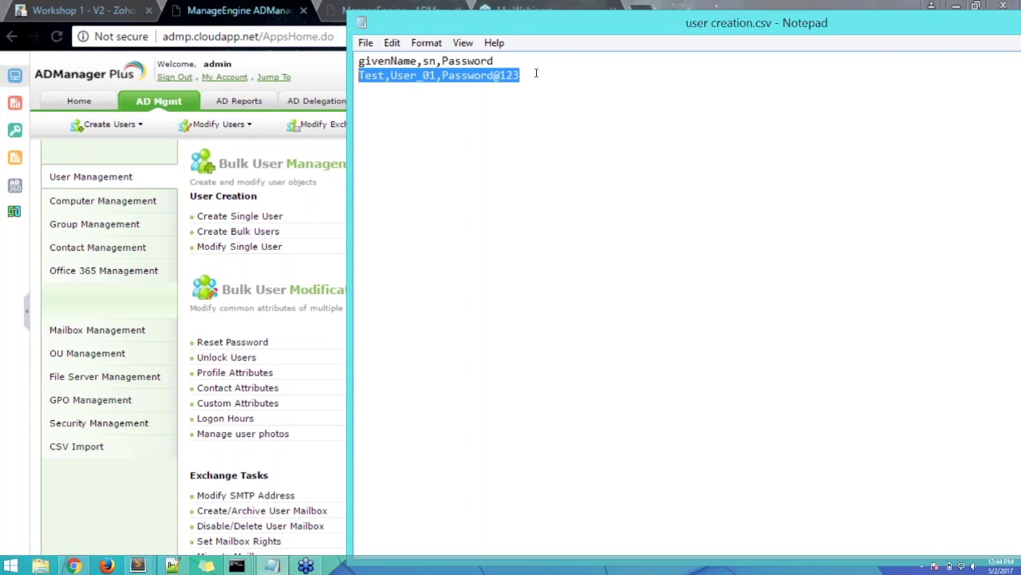
click(536, 73)
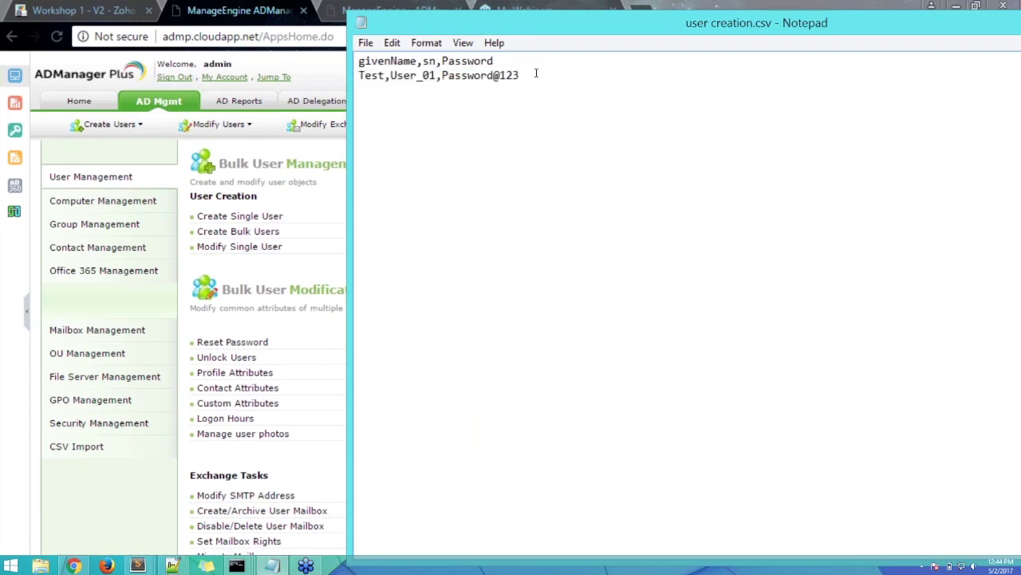
key(Return)
text(Test,User_02,Password@123)
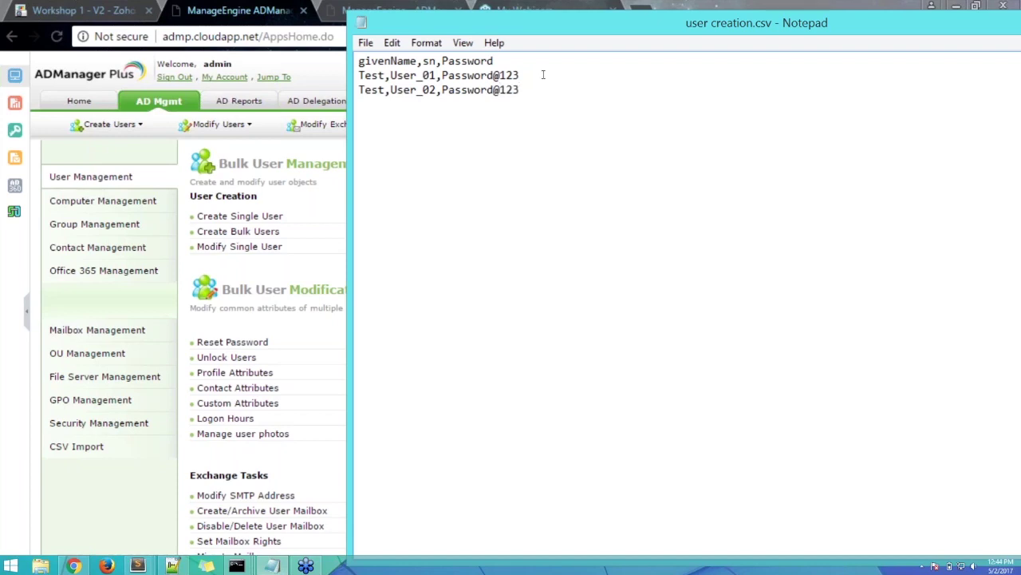
drag(602, 28, 372, 28)
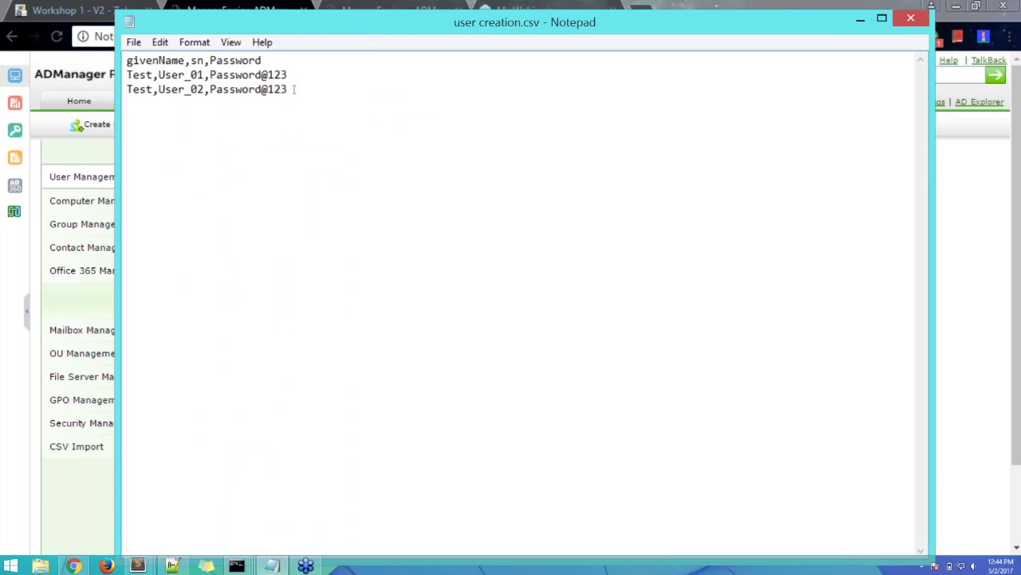
drag(296, 89, 128, 61)
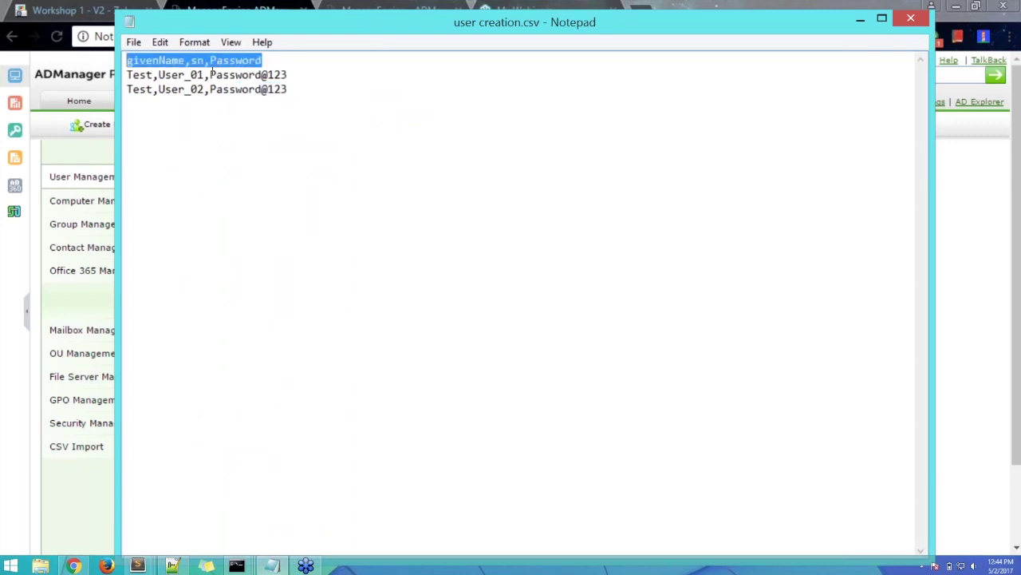
drag(303, 88, 127, 75)
click(310, 96)
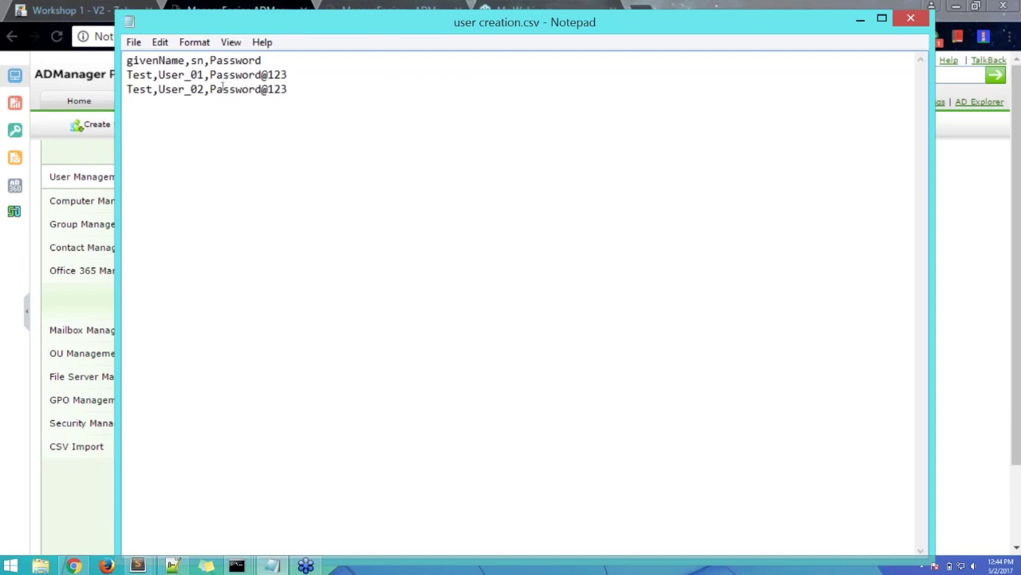
- Rename the givenName header to FirstName, then change it back to givenName
drag(127, 61, 261, 60)
click(186, 61)
drag(185, 61, 119, 60)
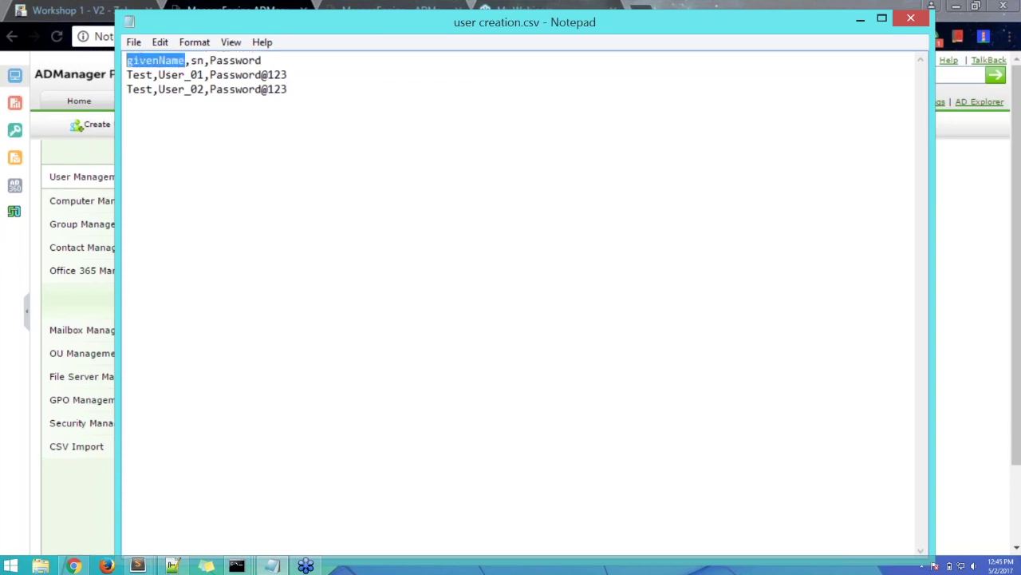
click(158, 60)
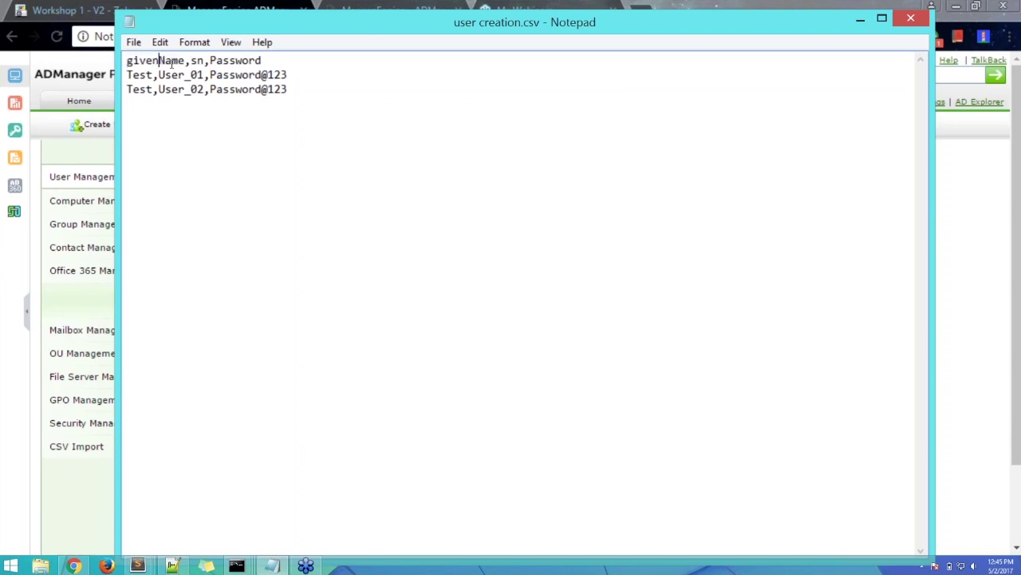
drag(187, 61, 125, 61)
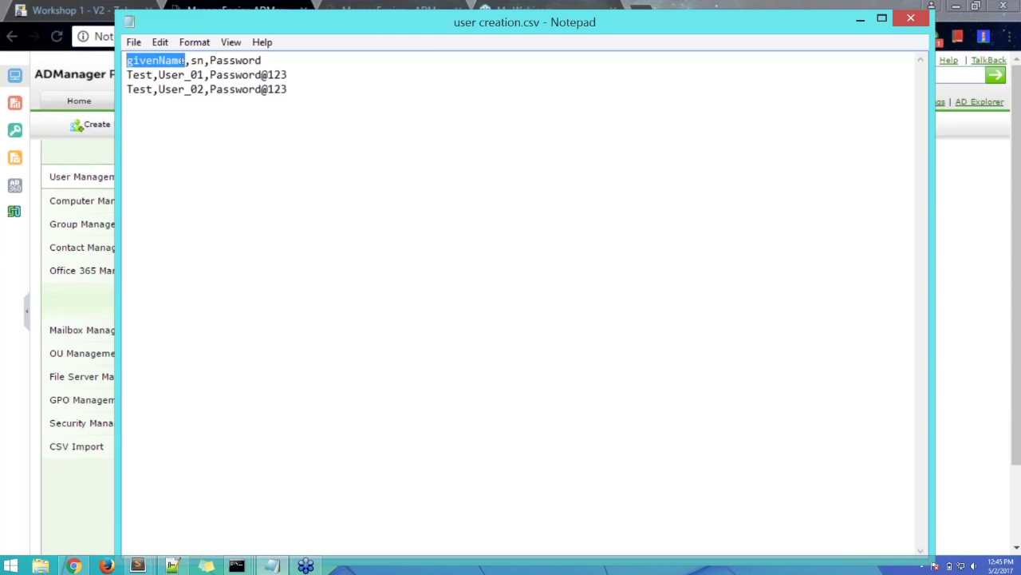
click(187, 61)
drag(159, 61, 126, 61)
text(First)
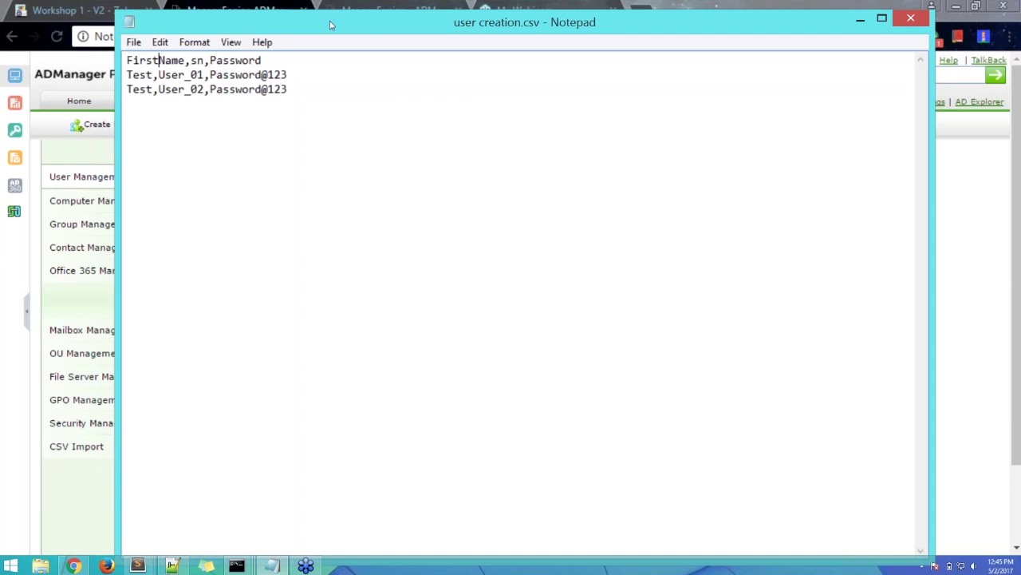
drag(162, 62, 126, 61)
text(gi)
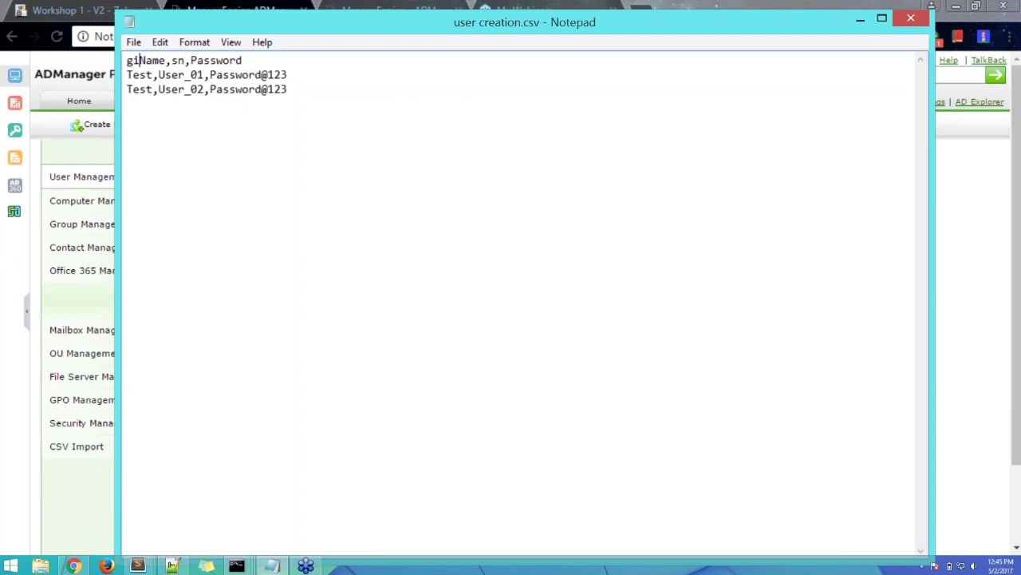
text(ven)
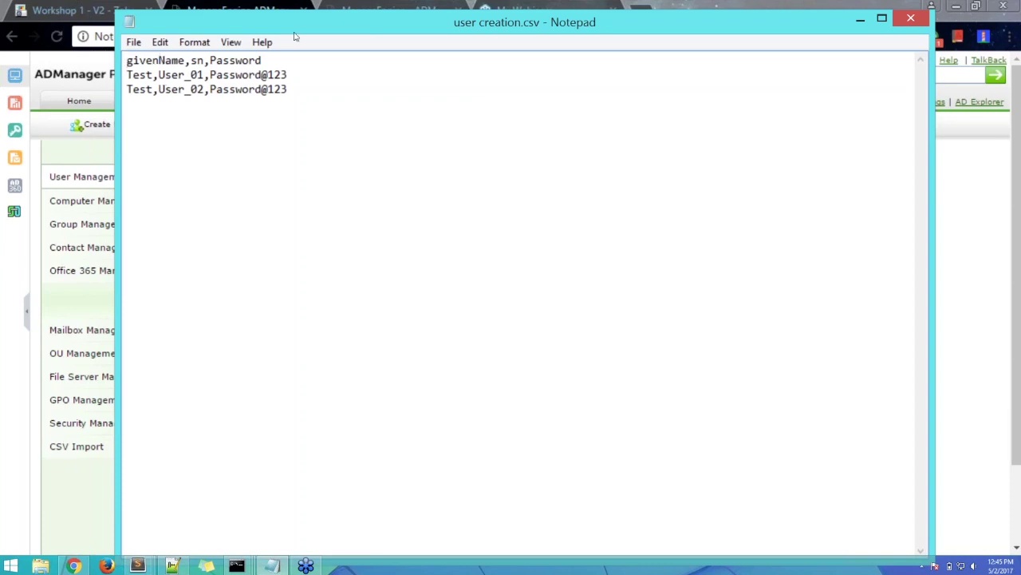
- Minimize the user creation.csv Notepad window
drag(489, 21, 475, 106)
drag(270, 144, 111, 144)
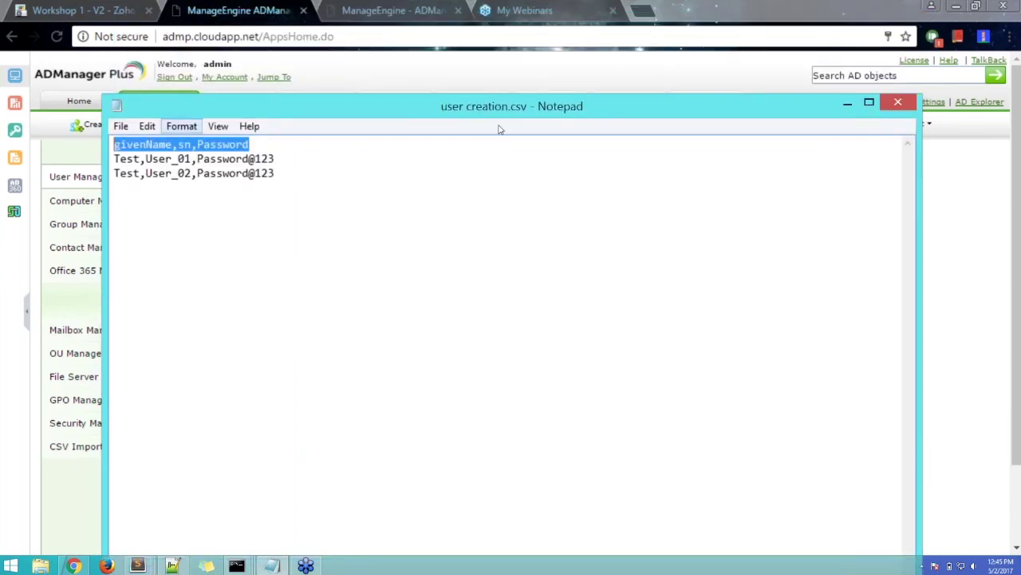
click(848, 104)
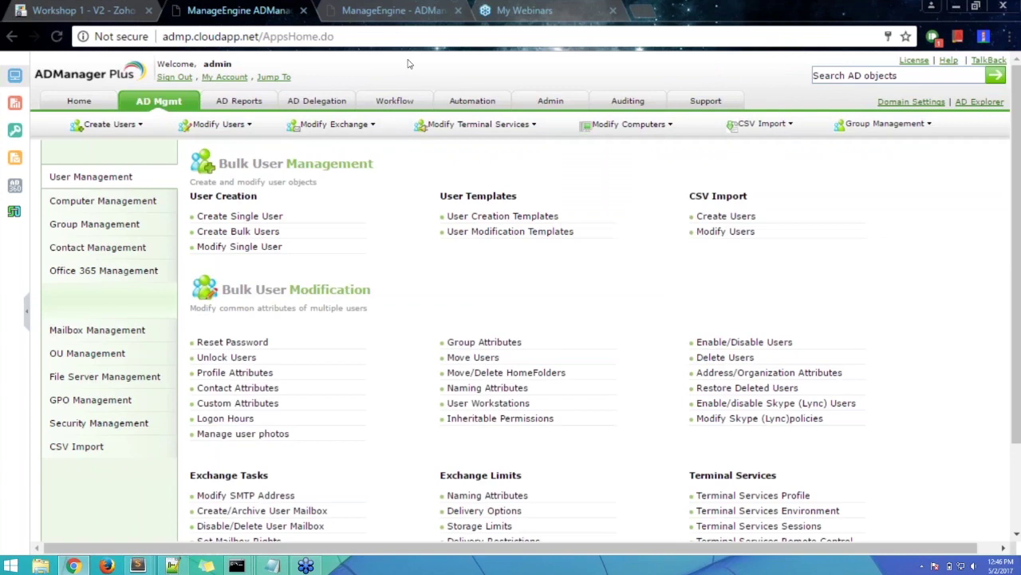
- Open the help guide Create Users using CSV and its supported LDAP attributes list
click(948, 61)
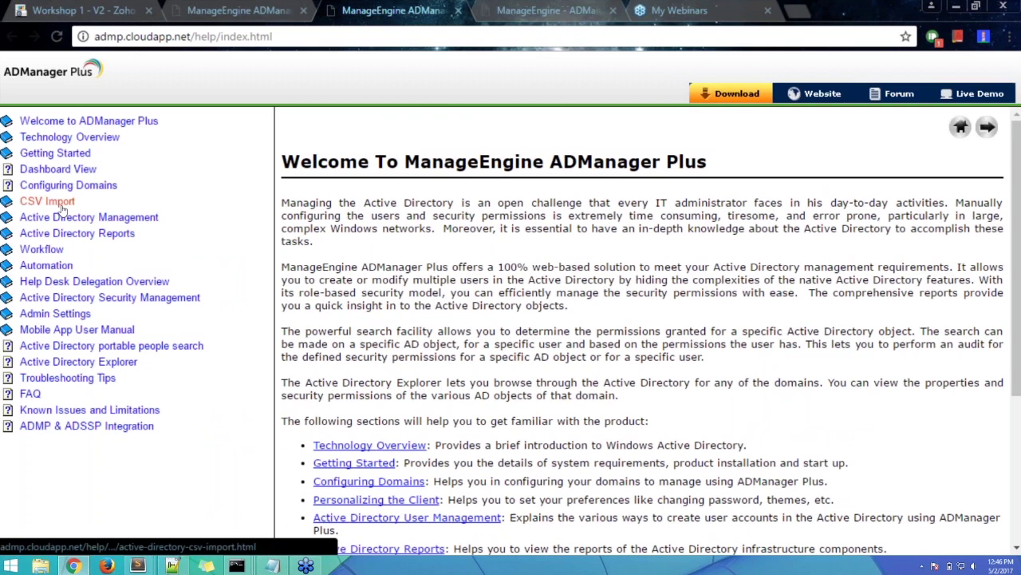
click(48, 201)
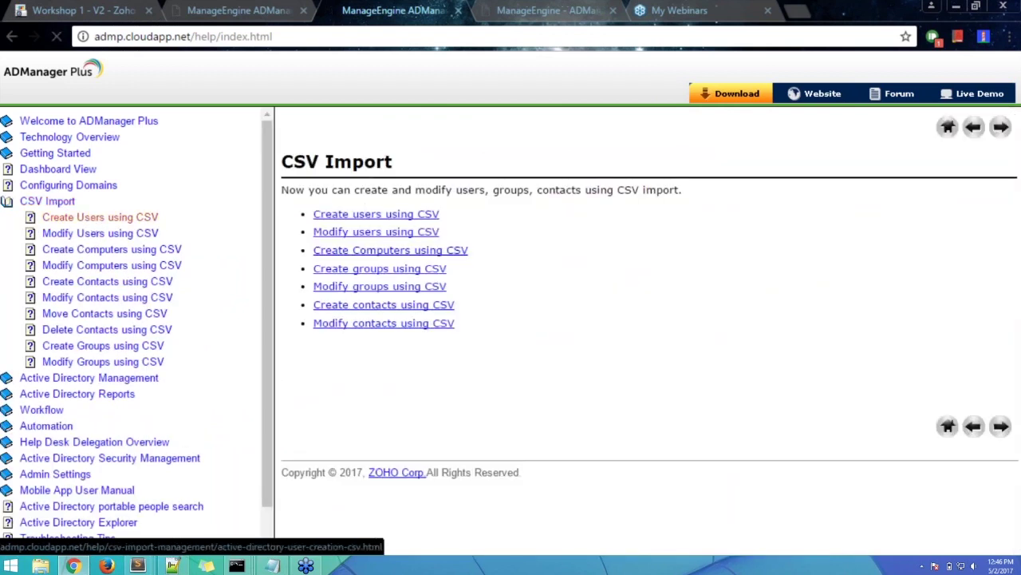
click(85, 218)
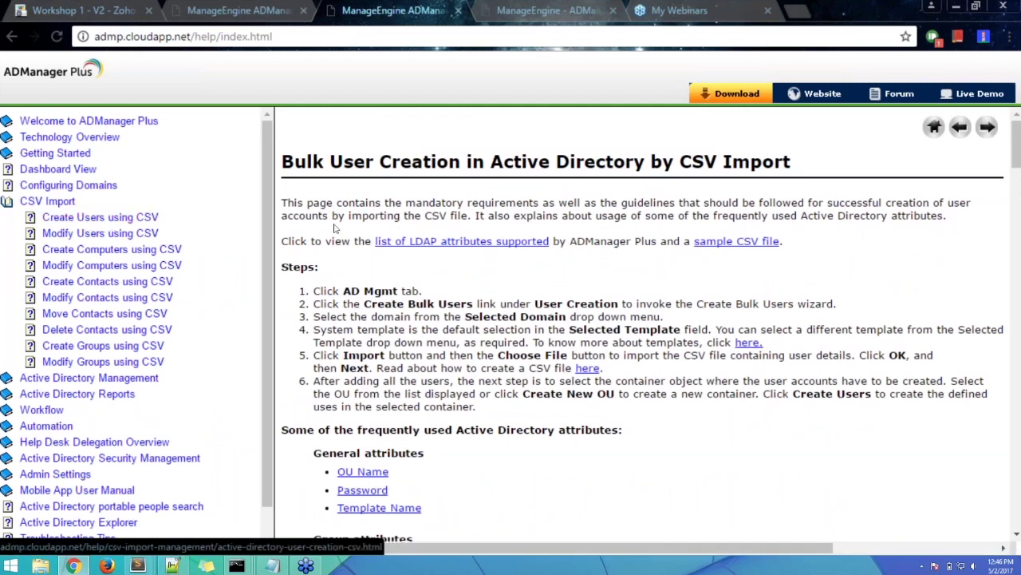
click(483, 242)
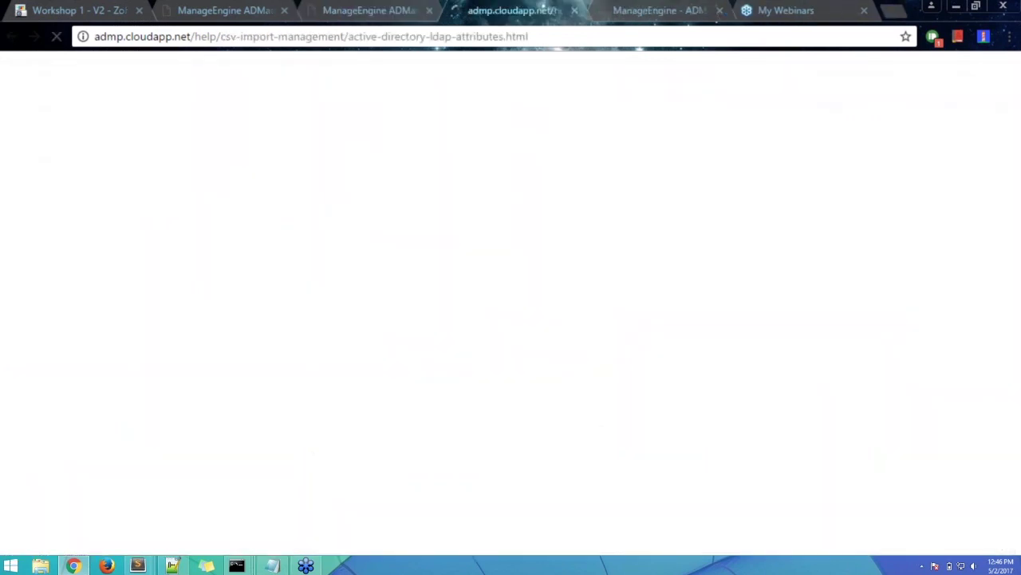
- Select the mail attribute name in the supported LDAP attributes table
scroll(623, 302, down, 6)
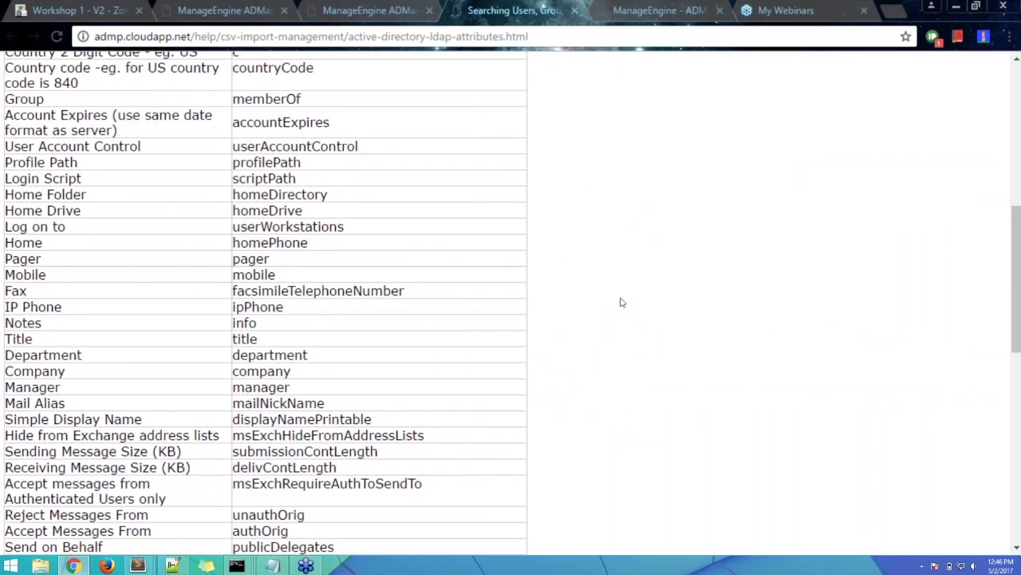
scroll(623, 303, down, 3)
scroll(617, 300, up, 4)
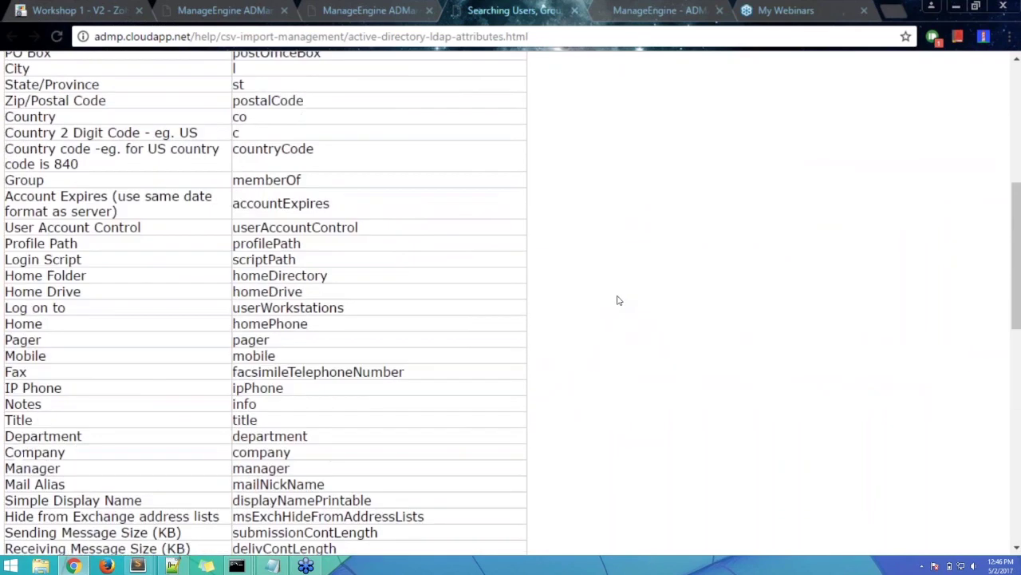
scroll(616, 300, up, 5)
drag(305, 231, 232, 231)
drag(359, 279, 231, 281)
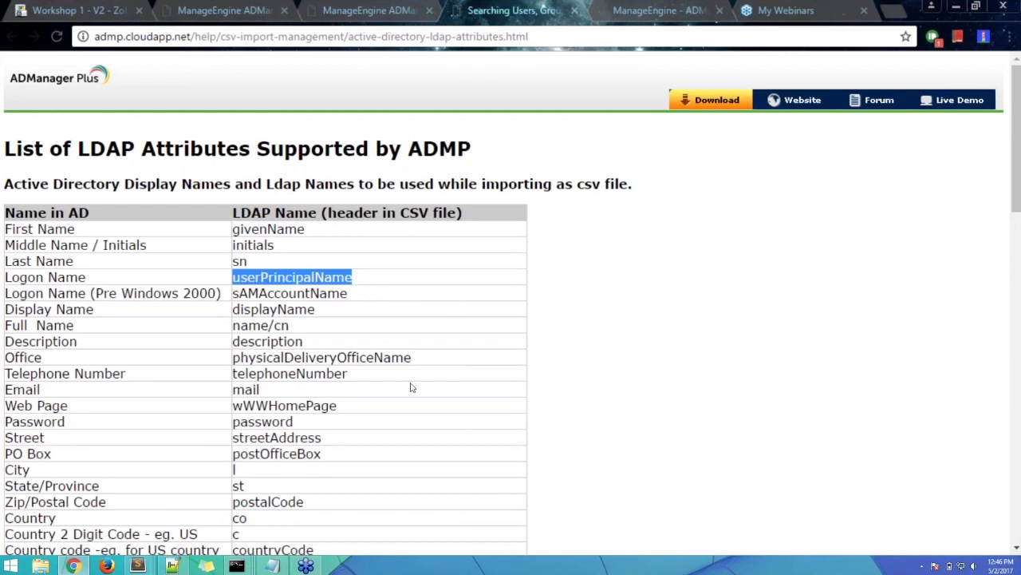
click(267, 400)
right_click(272, 389)
click(239, 396)
drag(267, 392, 246, 390)
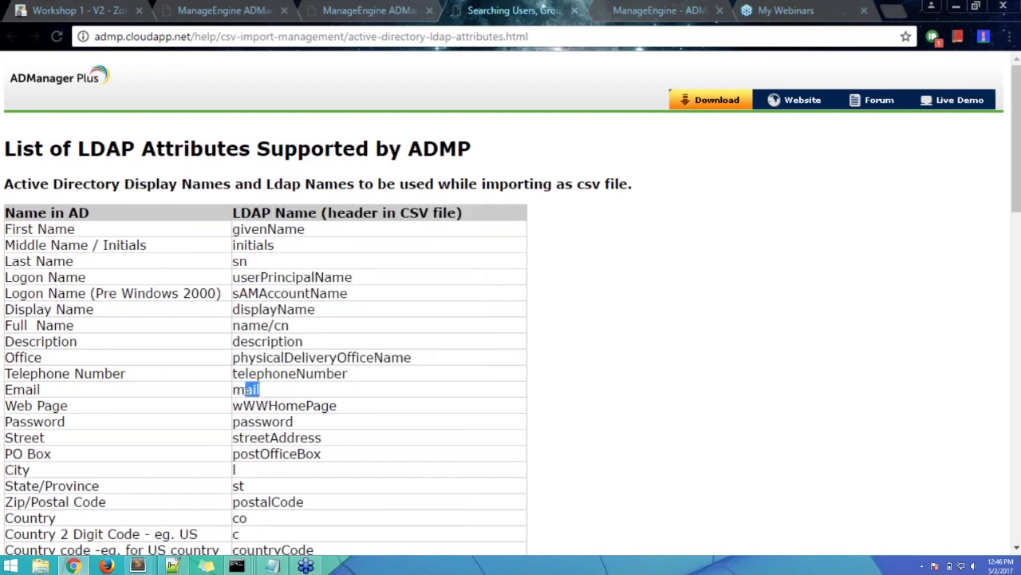
drag(246, 390, 228, 391)
key(ctrl+c)
key(alt+Tab)
drag(451, 114, 799, 69)
click(656, 100)
key(Return)
key(ctrl+v)
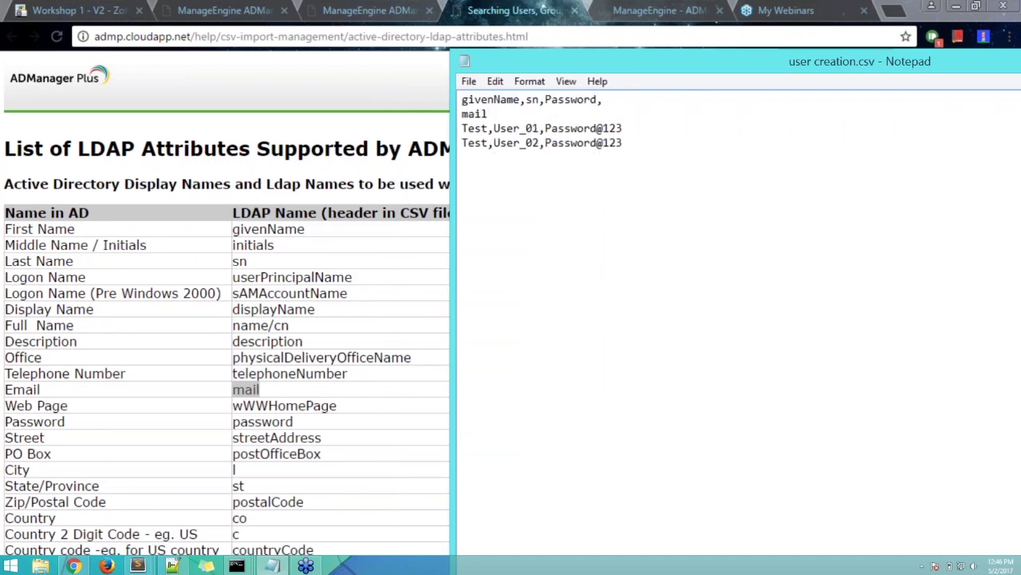
key(BackSpace)
key(BackSpace)
key(BackSpace)
key(BackSpace)
key(BackSpace)
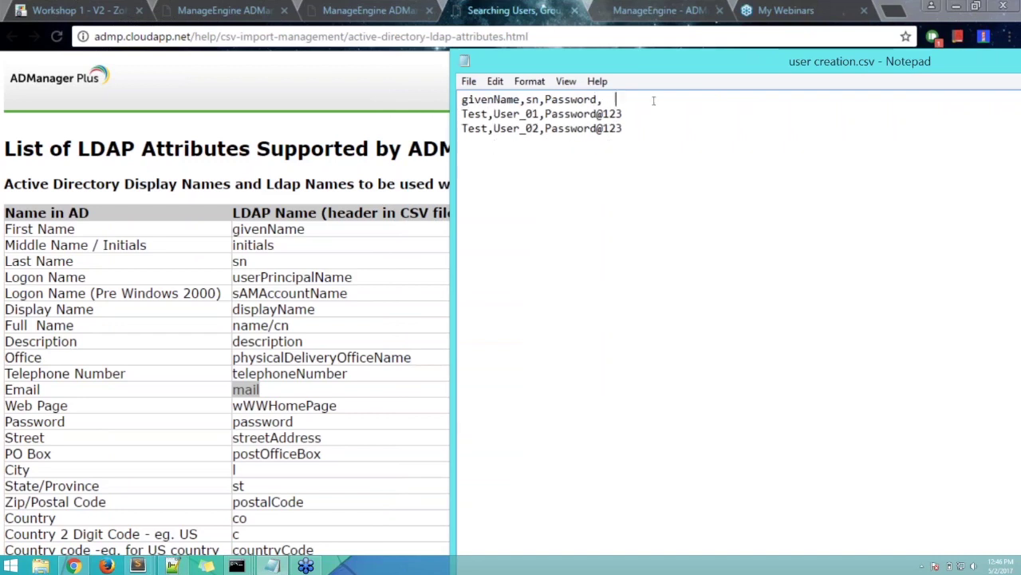
text(mail)
click(623, 115)
text(,email@)
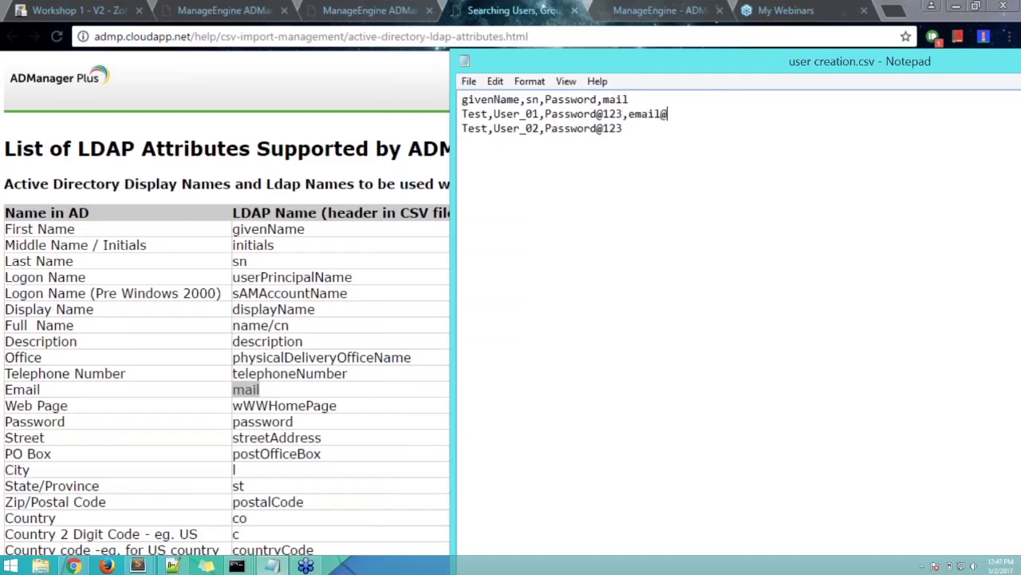
text(sdomain.com)
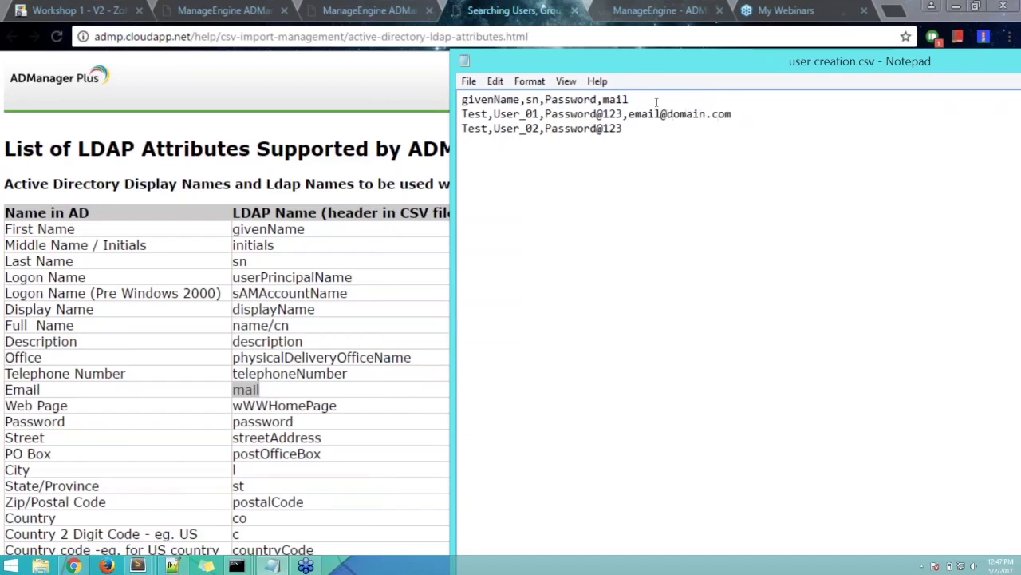
click(638, 126)
drag(731, 114, 595, 99)
key(Delete)
key(Delete)
- Close both help tabs and return to the ADManager Plus console
click(399, 301)
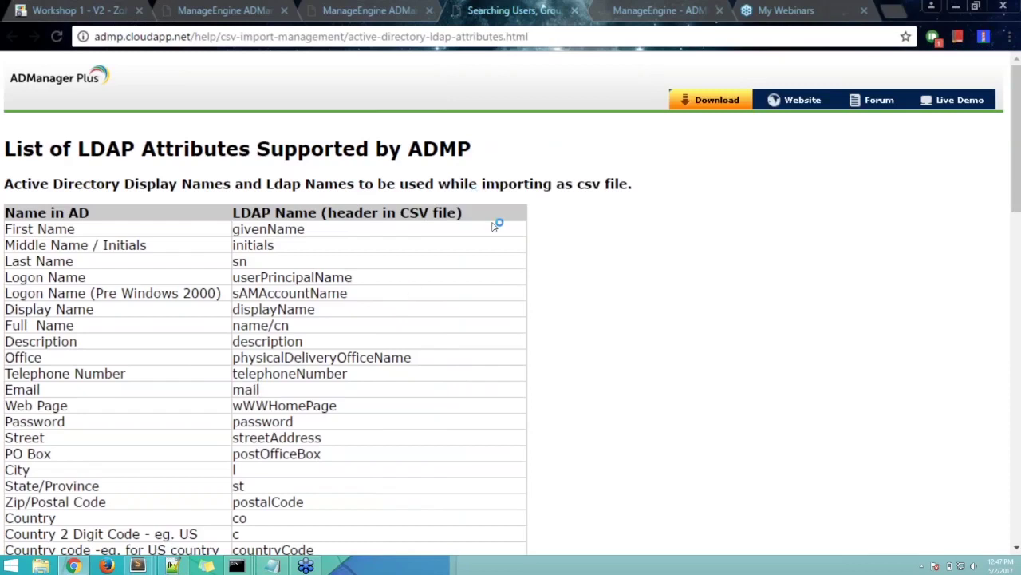
key(End)
key(alt+Tab)
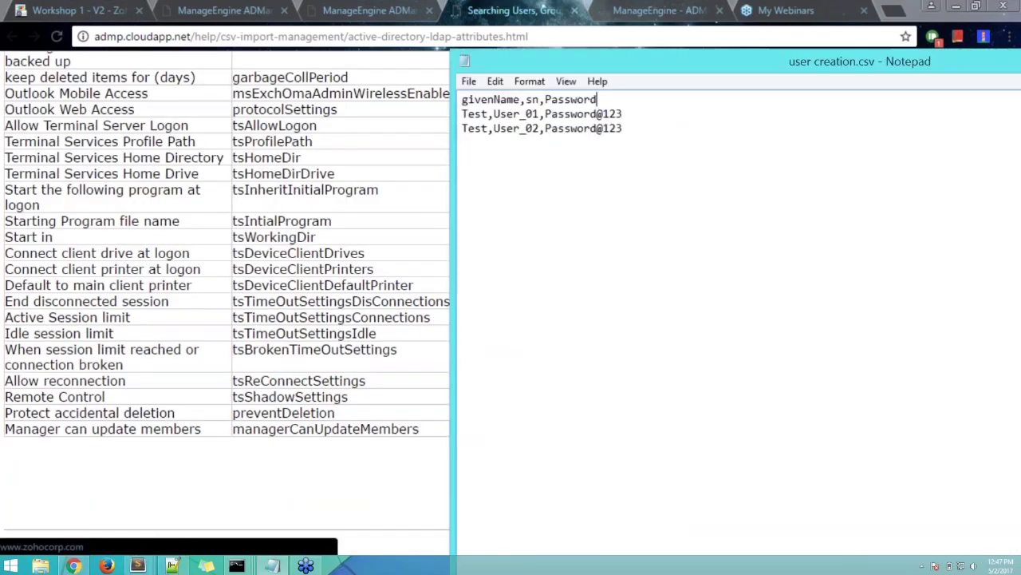
click(433, 238)
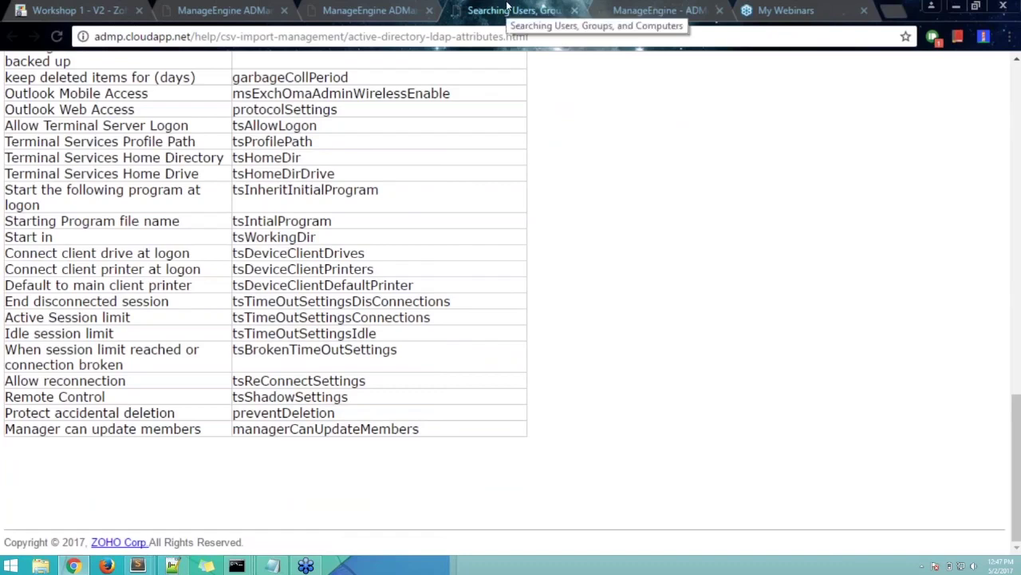
key(ctrl+w)
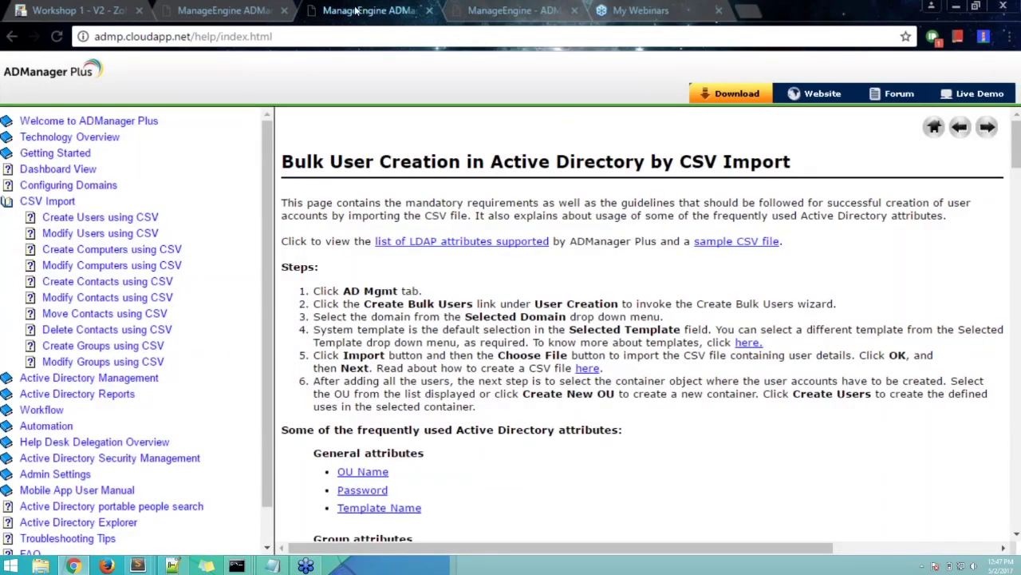
key(ctrl+w)
click(217, 7)
key(alt+Tab)
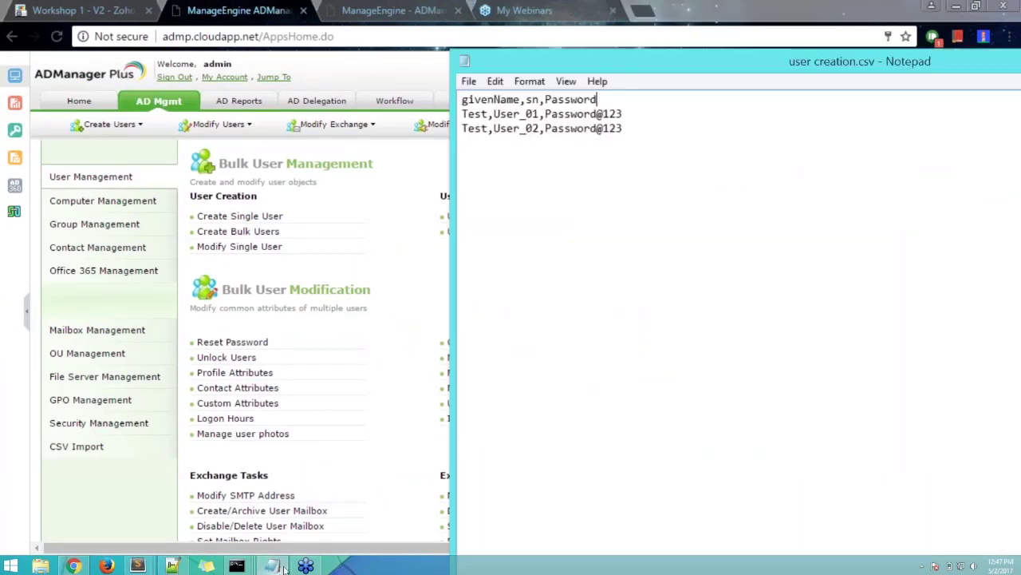
- Import user creation.csv into the Create Bulk Users wizard from AD Mgmt
drag(598, 99, 461, 99)
drag(640, 130, 463, 114)
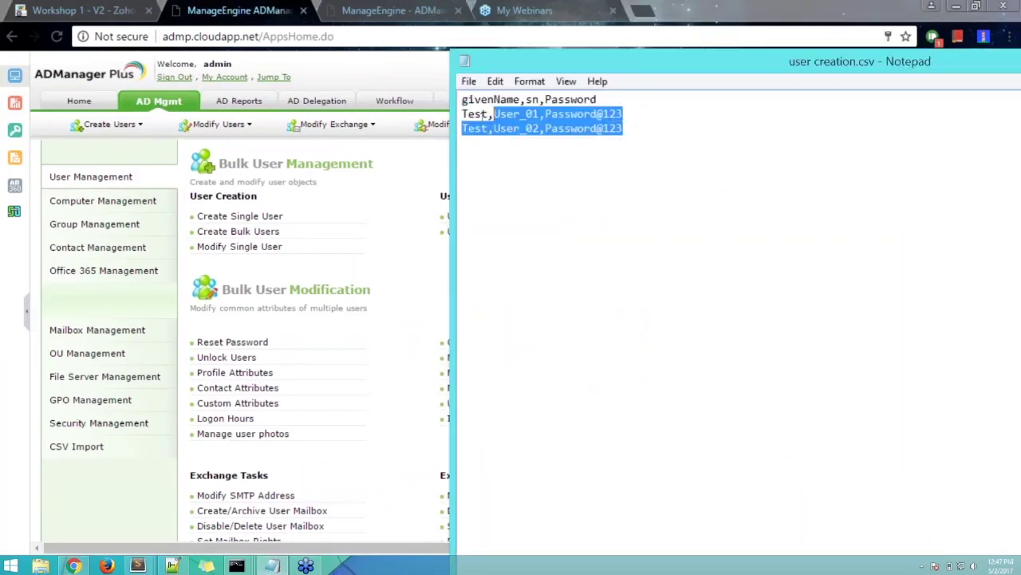
click(658, 133)
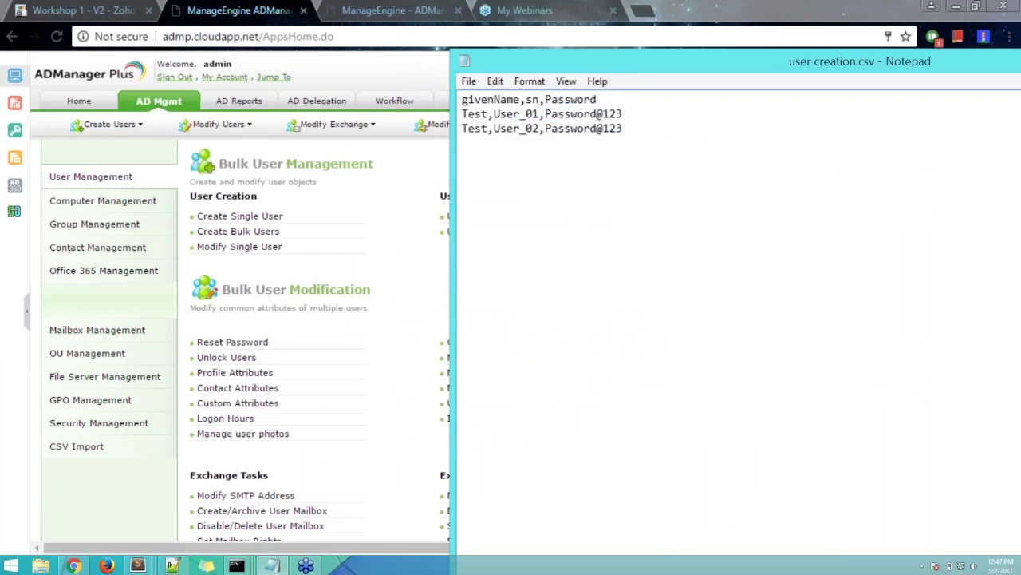
click(406, 200)
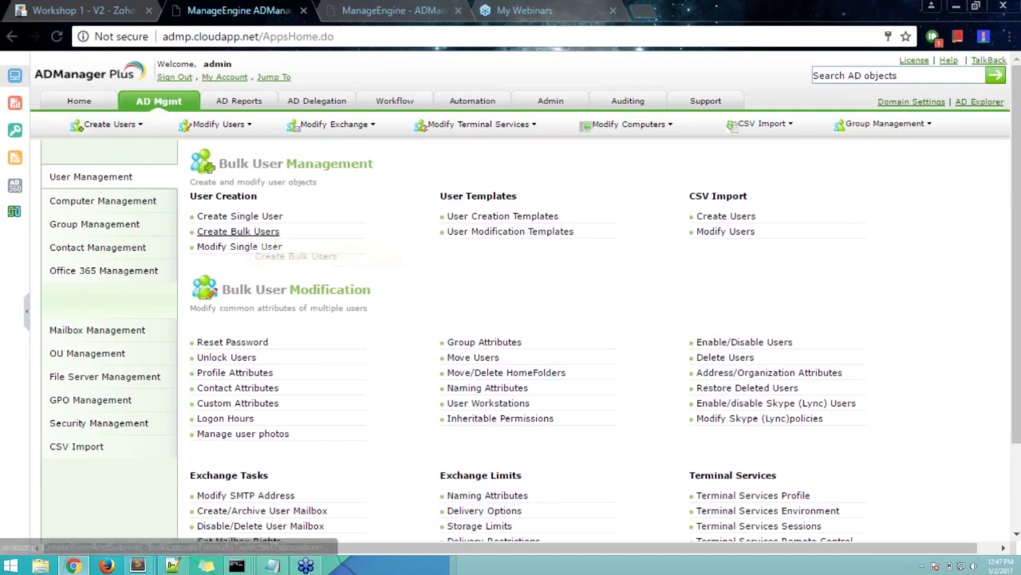
click(239, 232)
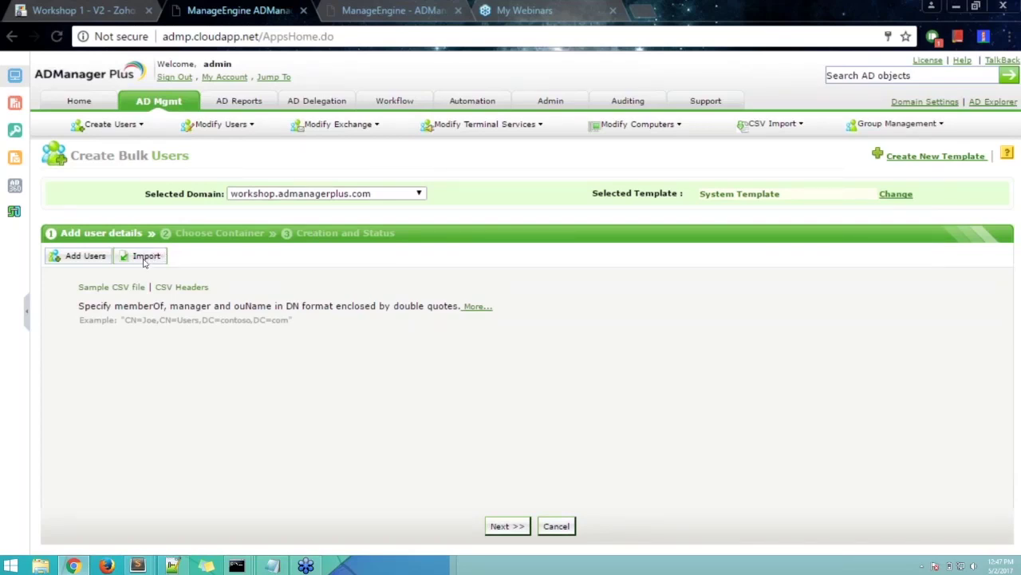
click(145, 259)
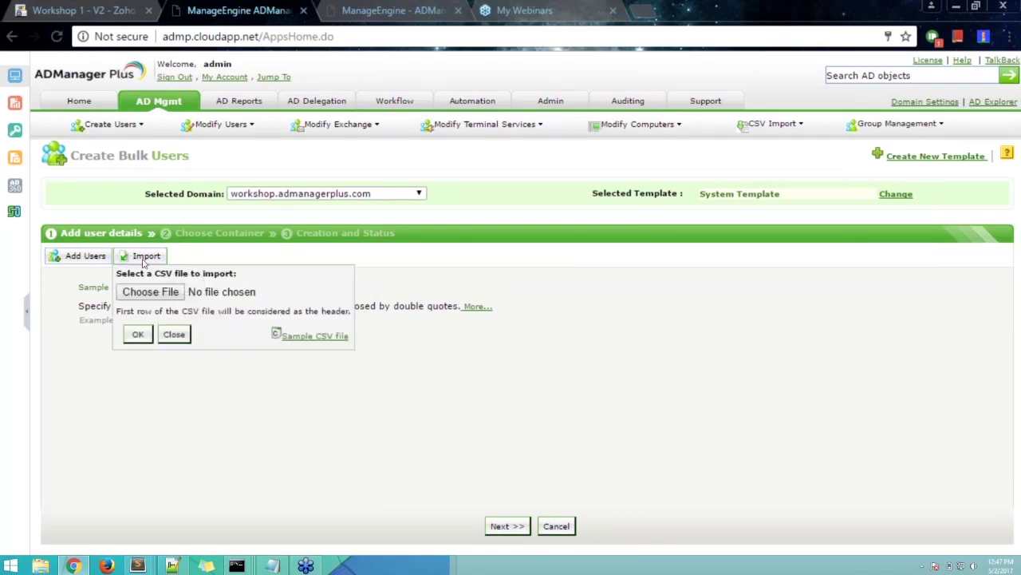
click(151, 292)
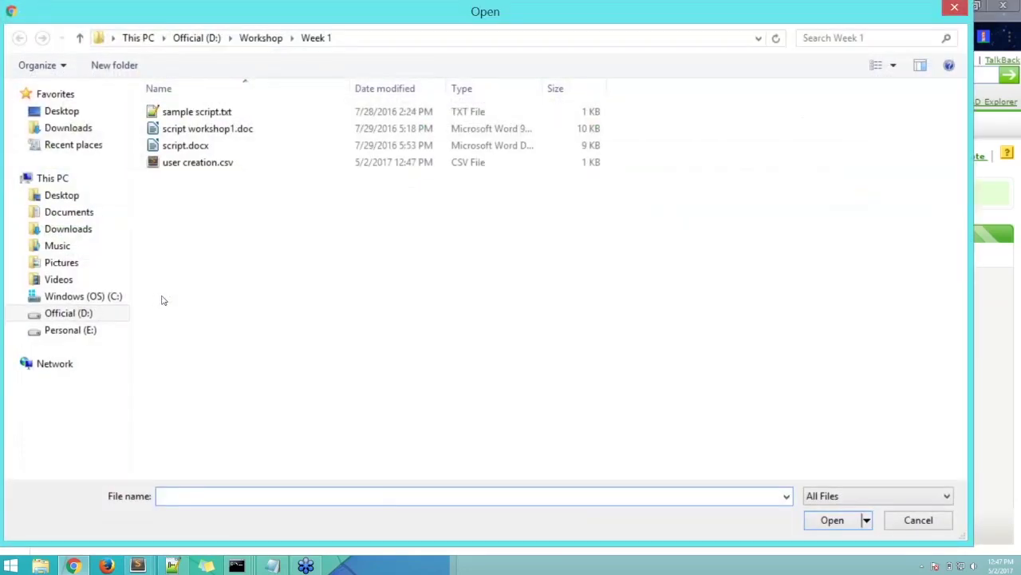
double_click(197, 164)
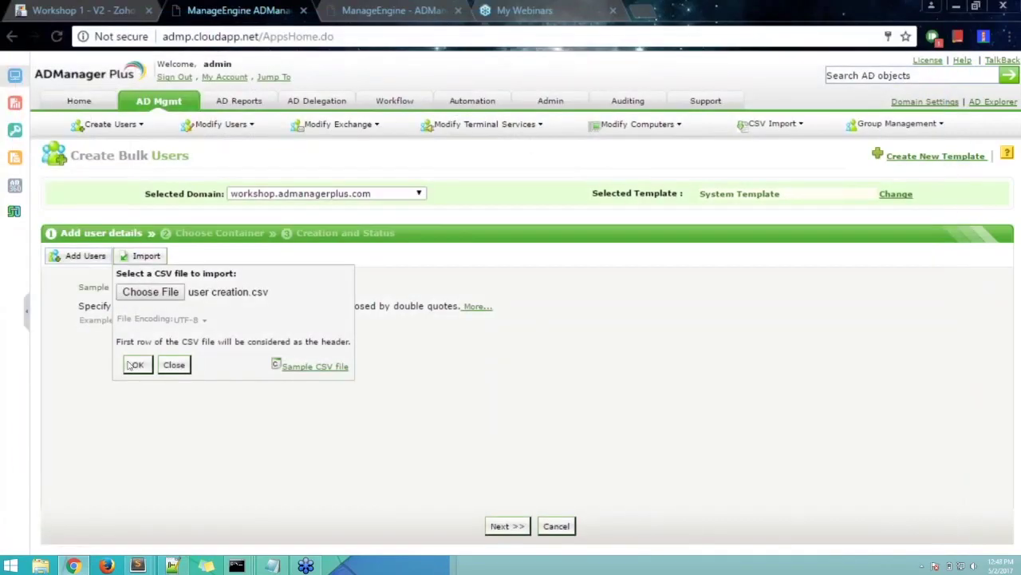
click(136, 364)
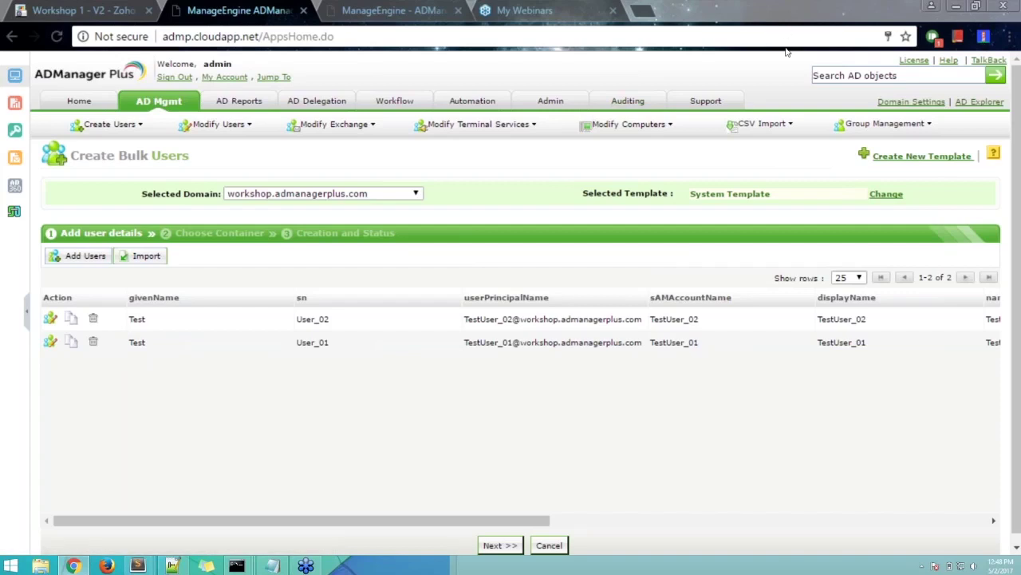
drag(533, 521, 980, 512)
drag(873, 521, 421, 522)
click(760, 126)
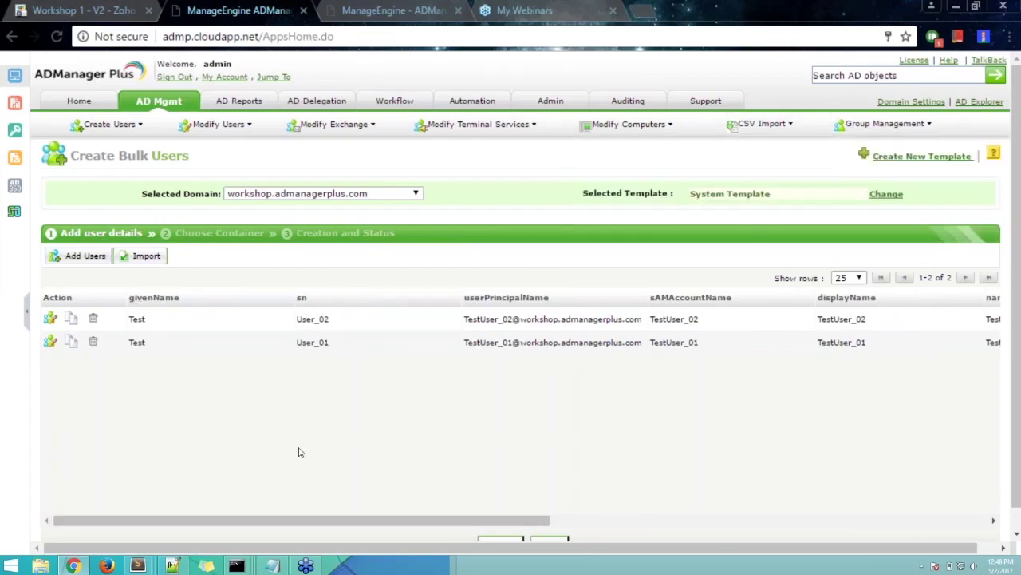
drag(300, 520, 447, 521)
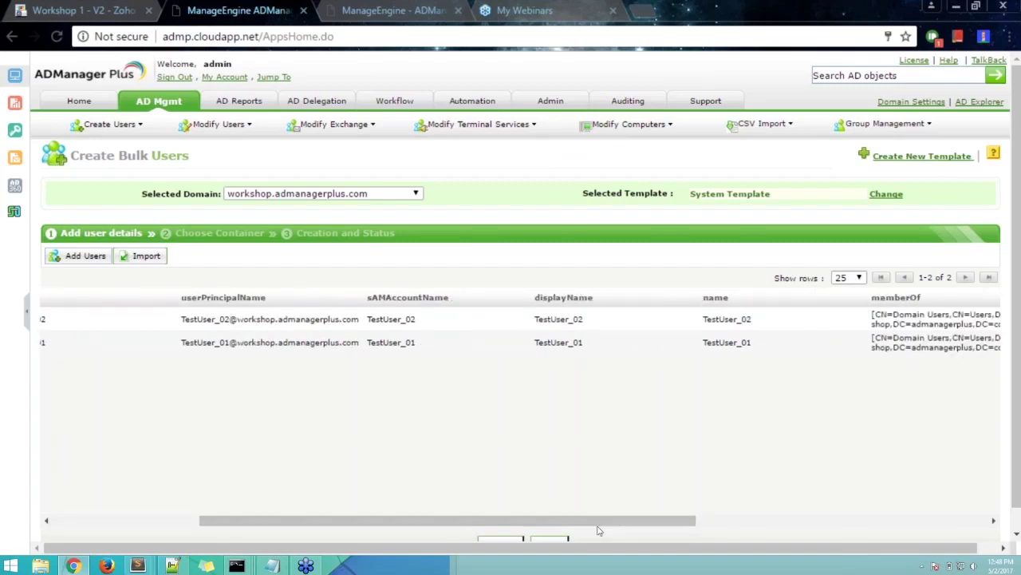
drag(599, 522, 947, 514)
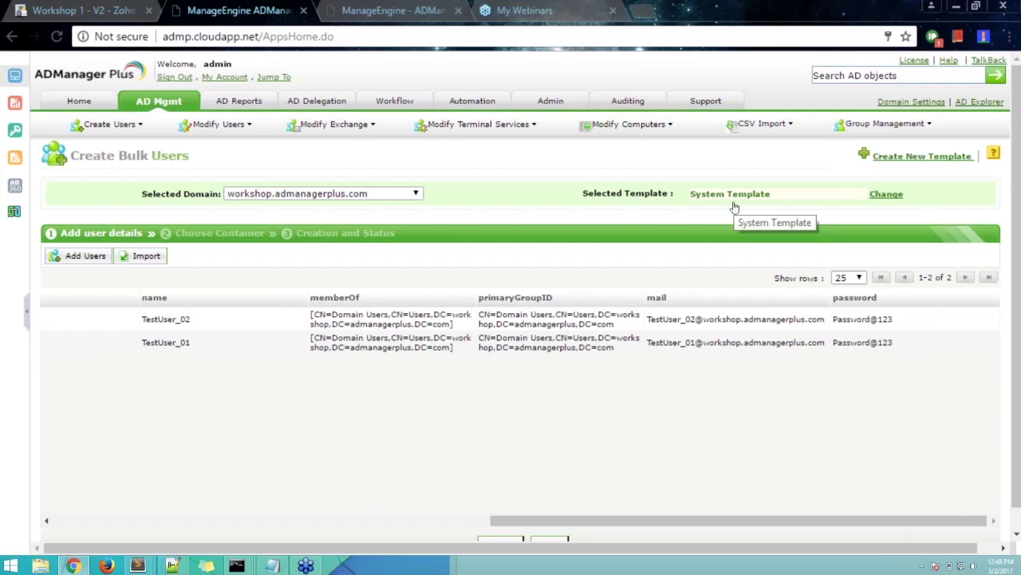
drag(700, 520, 260, 511)
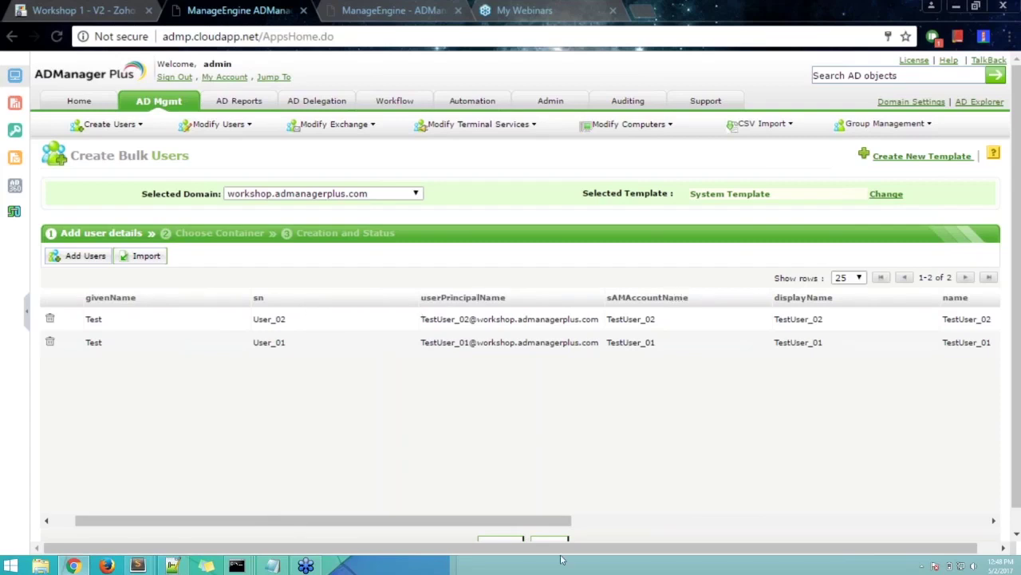
drag(548, 524, 755, 497)
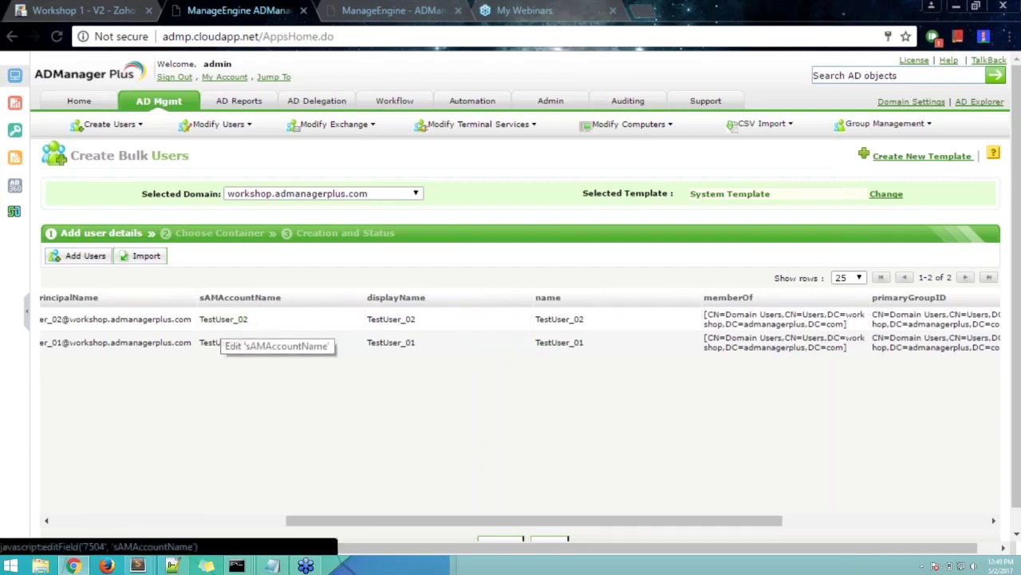
drag(307, 520, 158, 521)
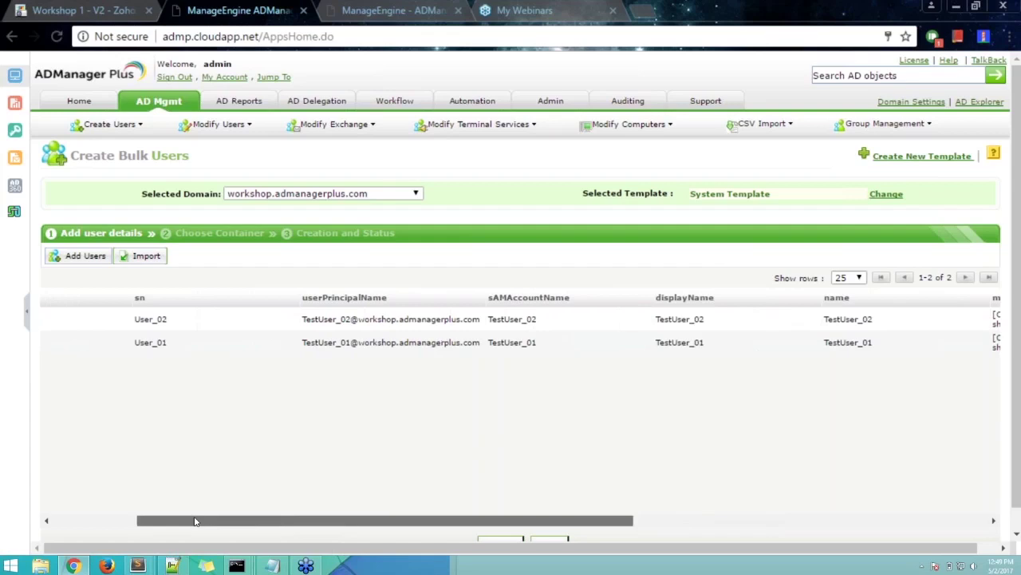
click(359, 319)
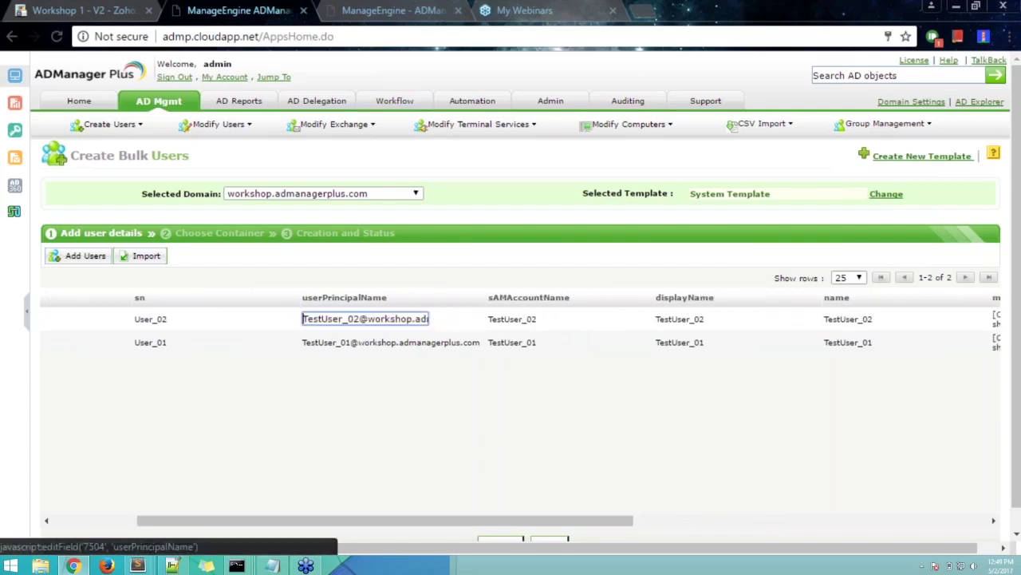
click(435, 292)
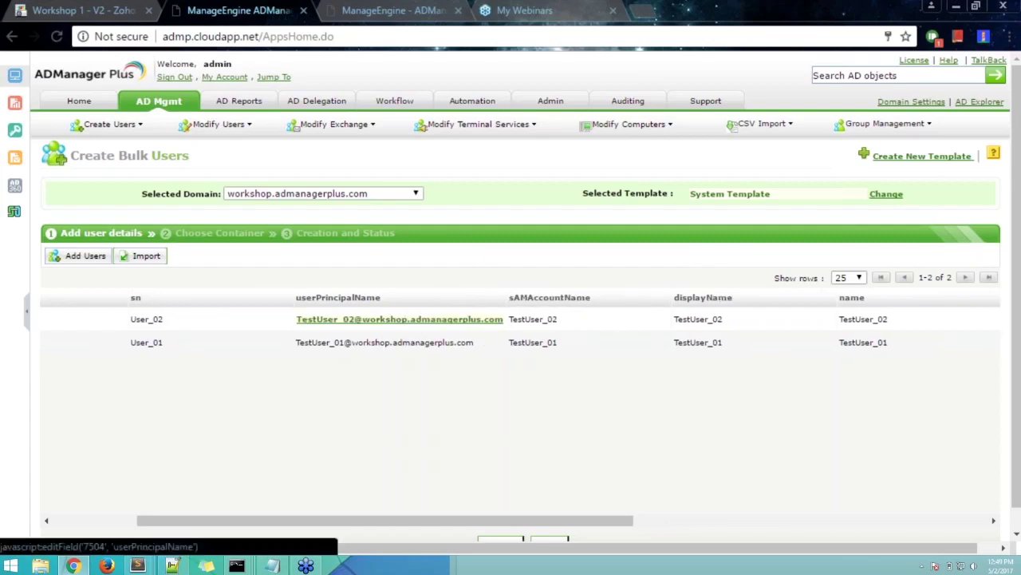
drag(458, 519, 811, 520)
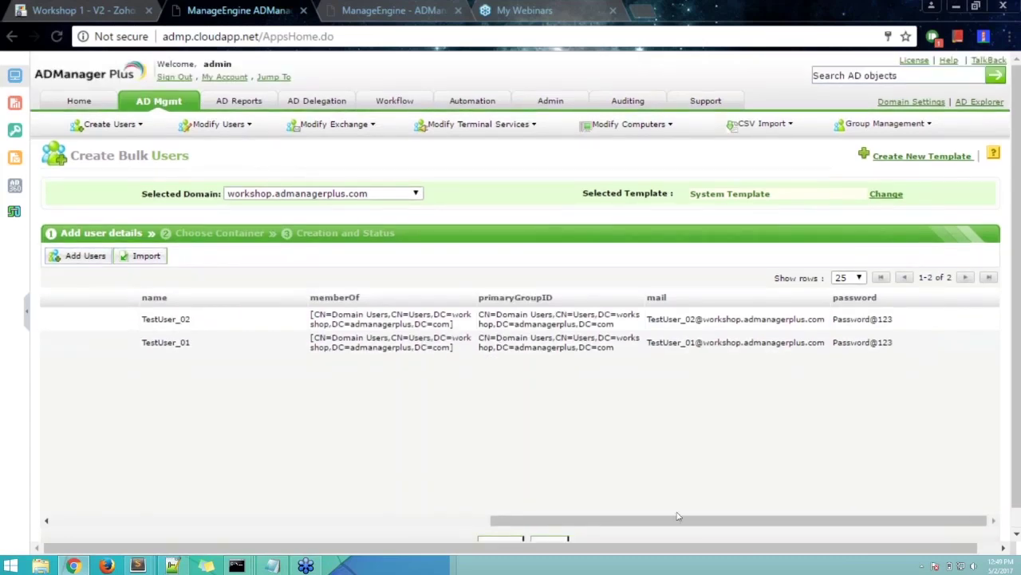
drag(677, 518, 340, 520)
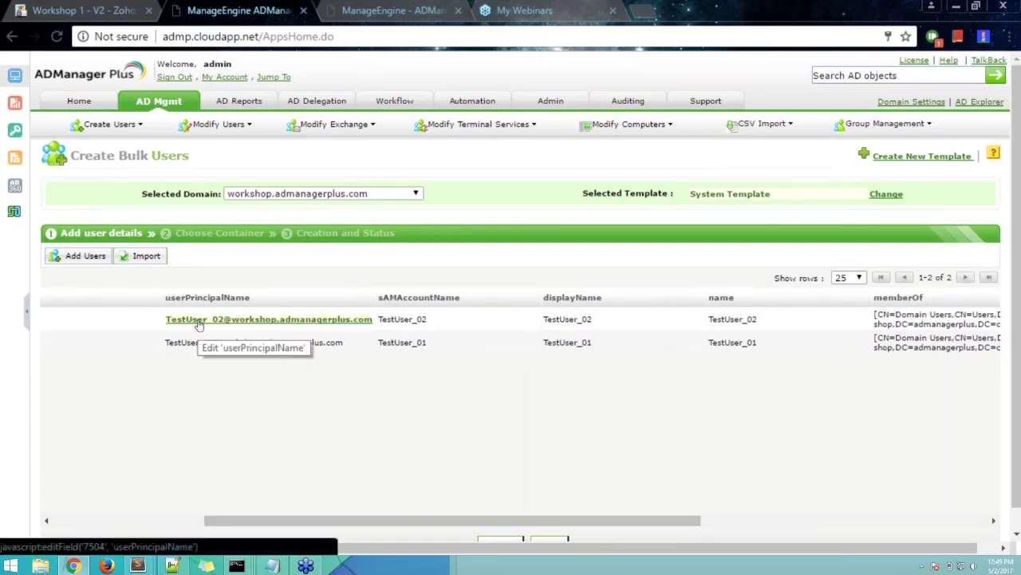
- Switch the selected template to Test template for technician from the second template page
click(888, 194)
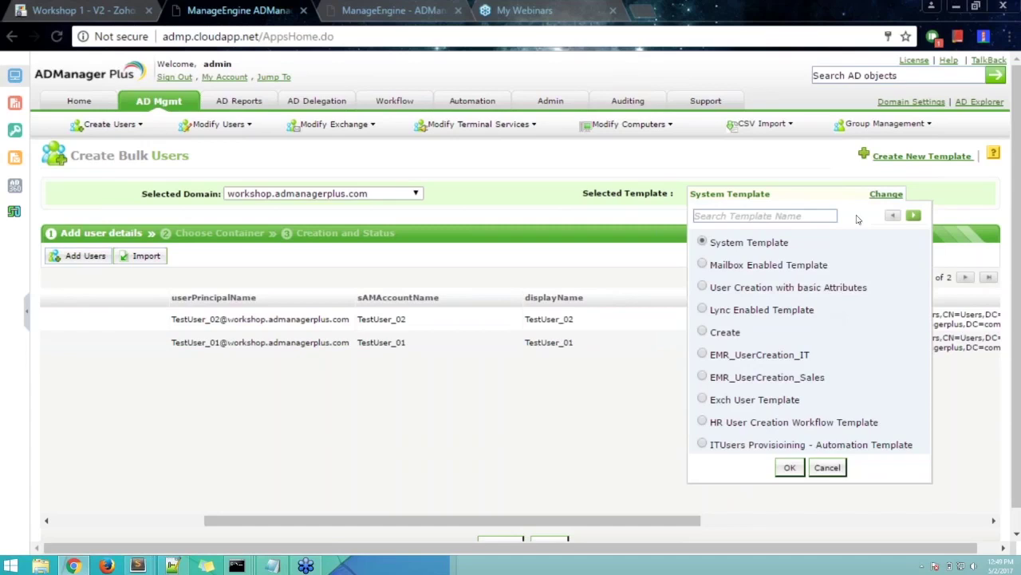
click(915, 216)
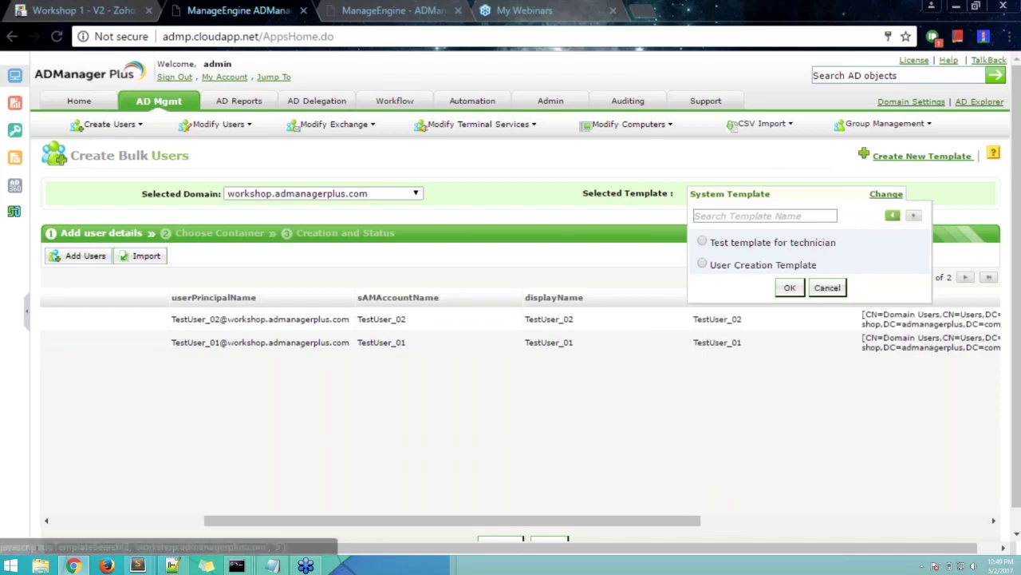
click(703, 242)
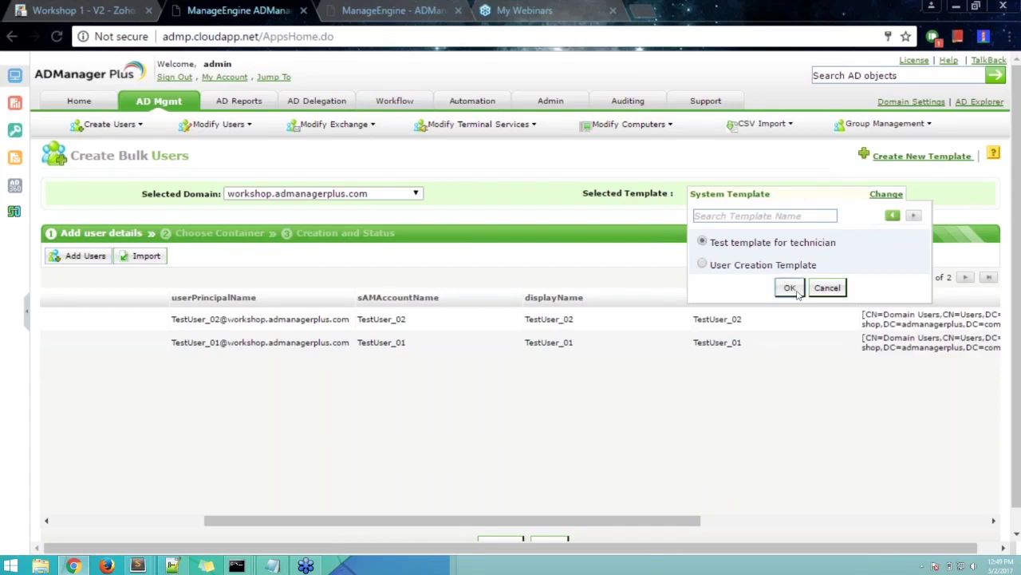
click(789, 288)
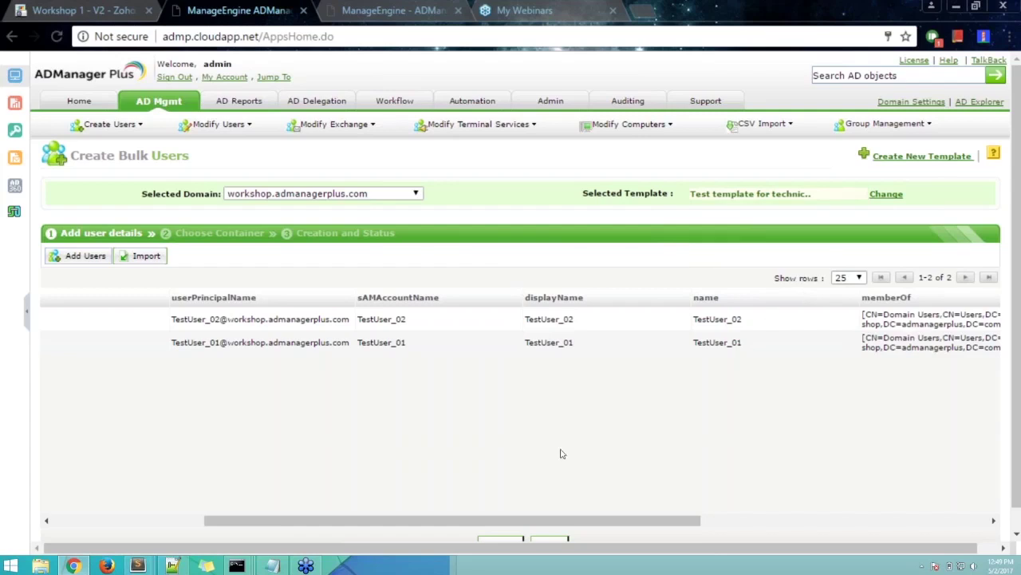
drag(474, 524, 308, 536)
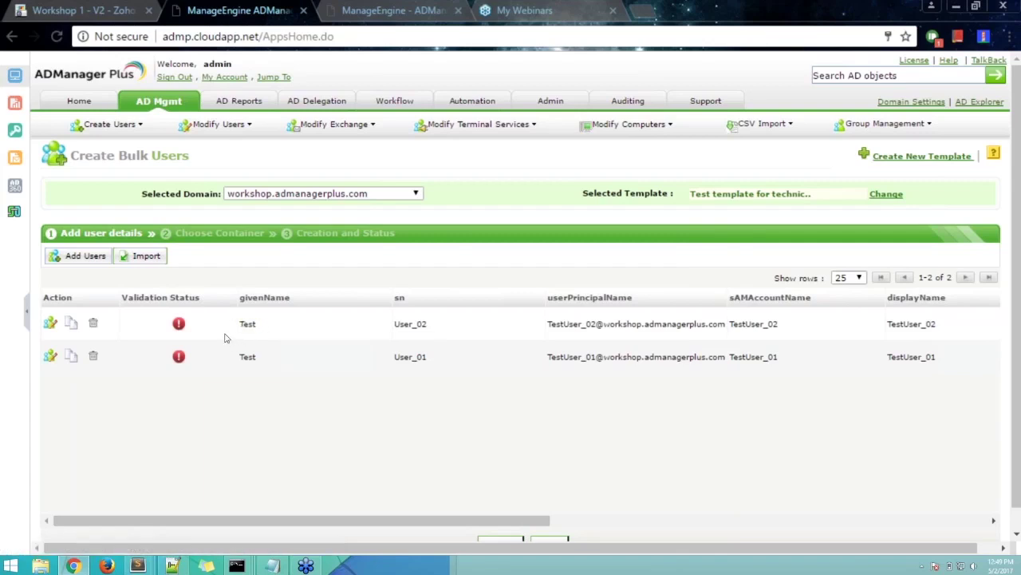
- Read both users' errors about the mandatory Employee ID field, then reopen the template chooser
mouse_move(180, 323)
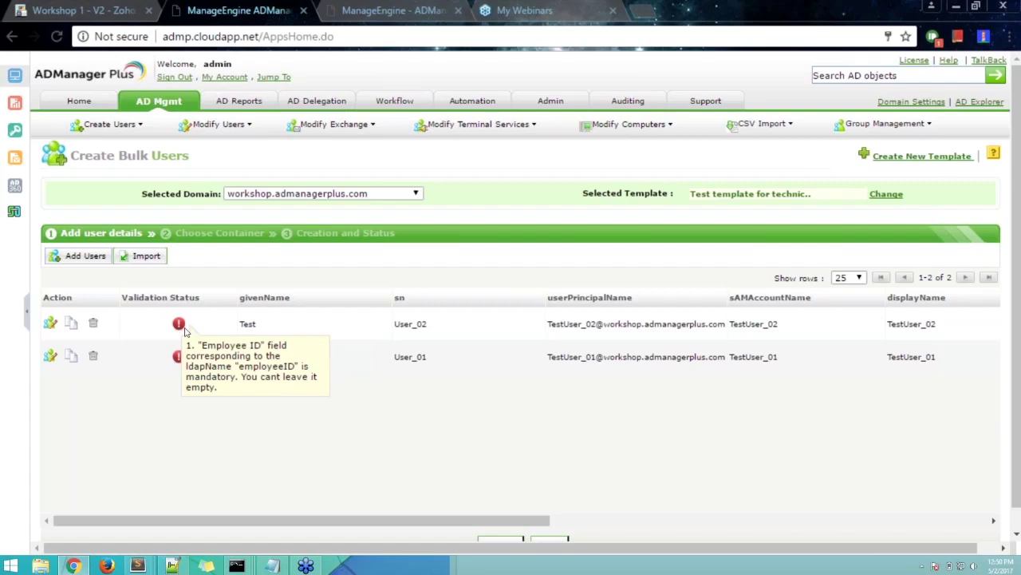
scroll(523, 519, down, 1)
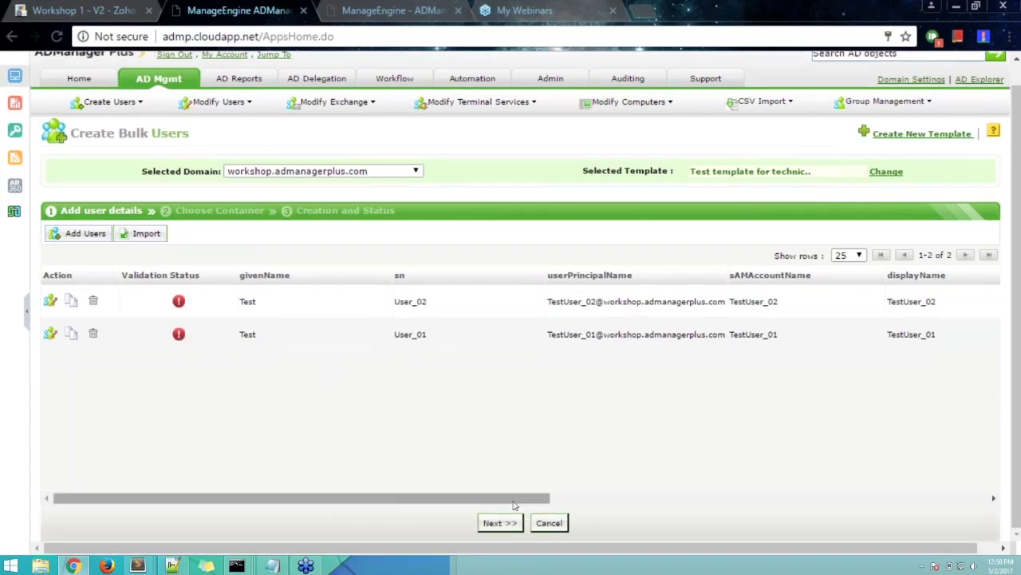
mouse_move(179, 303)
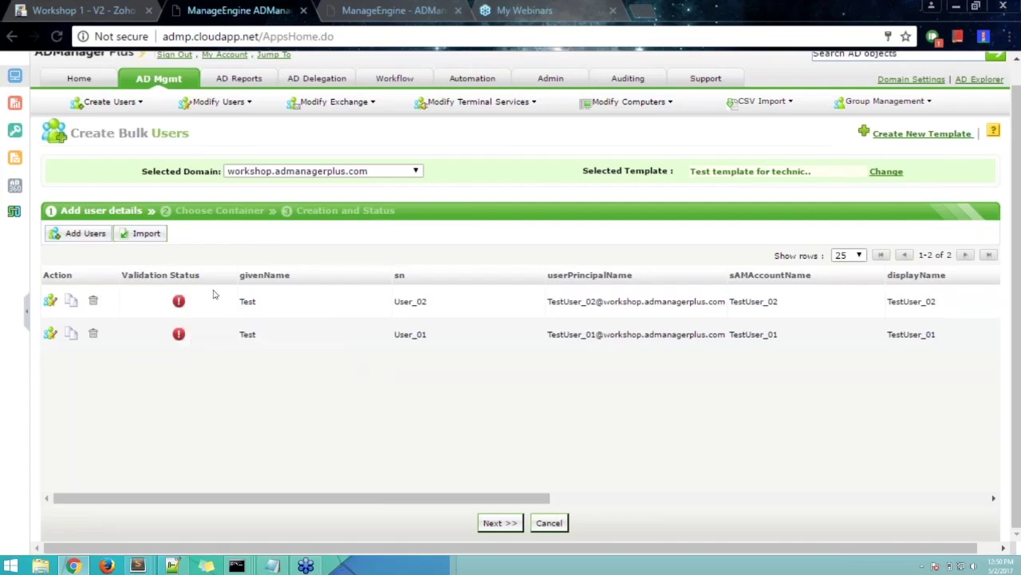
click(886, 172)
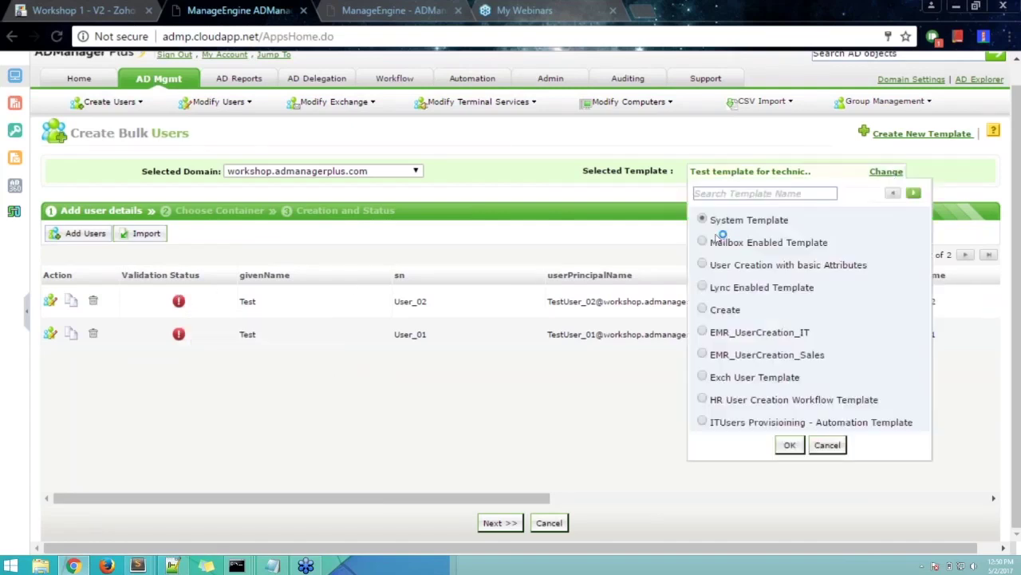
- Choose System Template to clear the errors and continue to Choose Container
scroll(762, 367, up, 1)
click(793, 468)
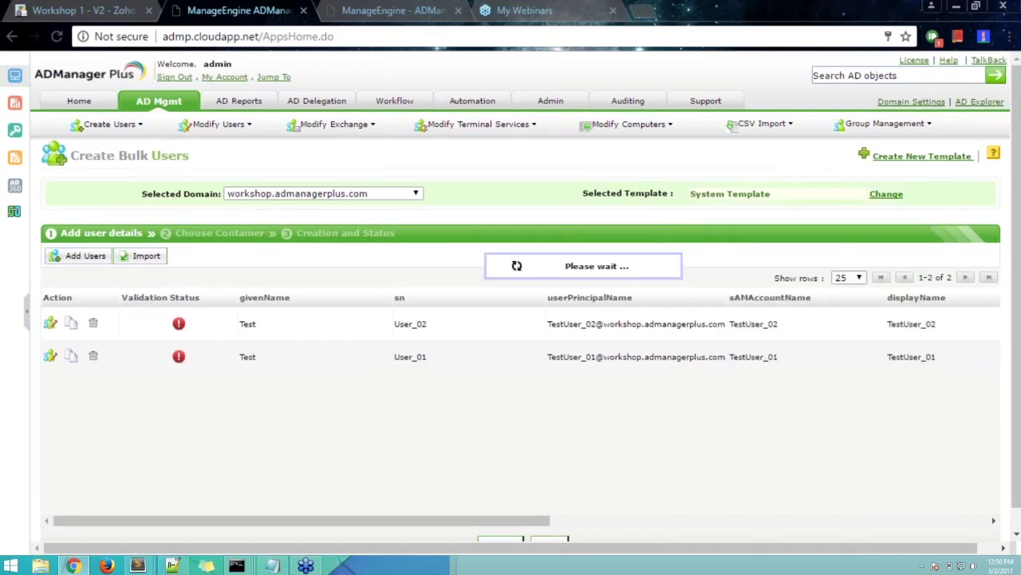
drag(448, 519, 474, 523)
scroll(456, 401, down, 1)
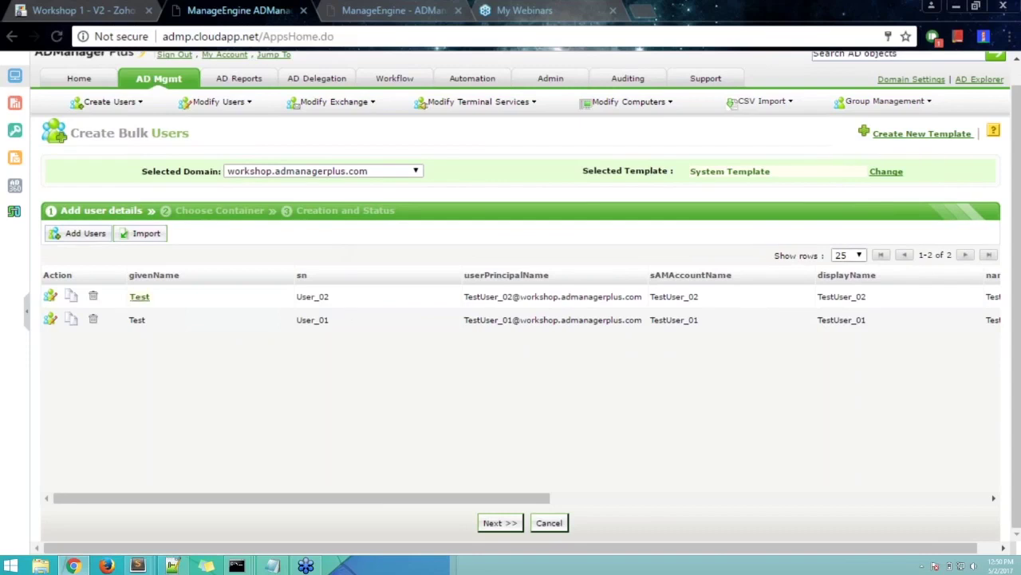
click(509, 526)
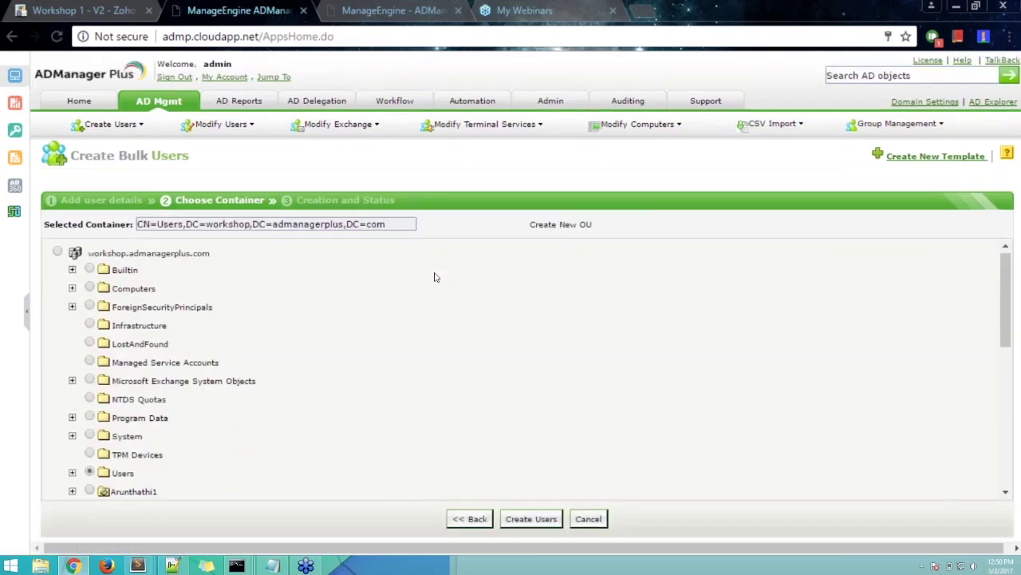
- Review the Choose Container page with the Users container selected
scroll(435, 277, down, 4)
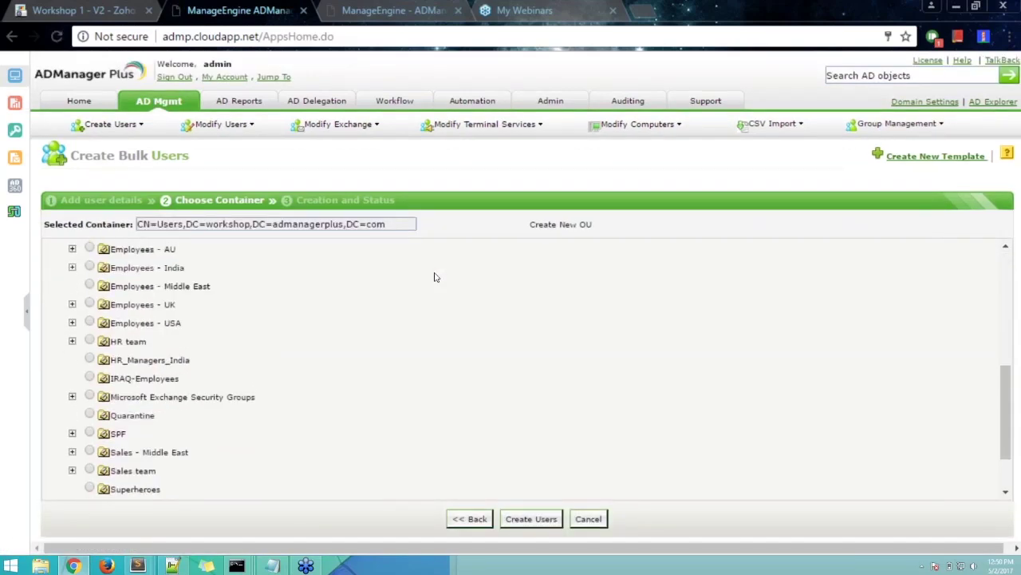
scroll(434, 277, up, 4)
scroll(435, 277, up, 1)
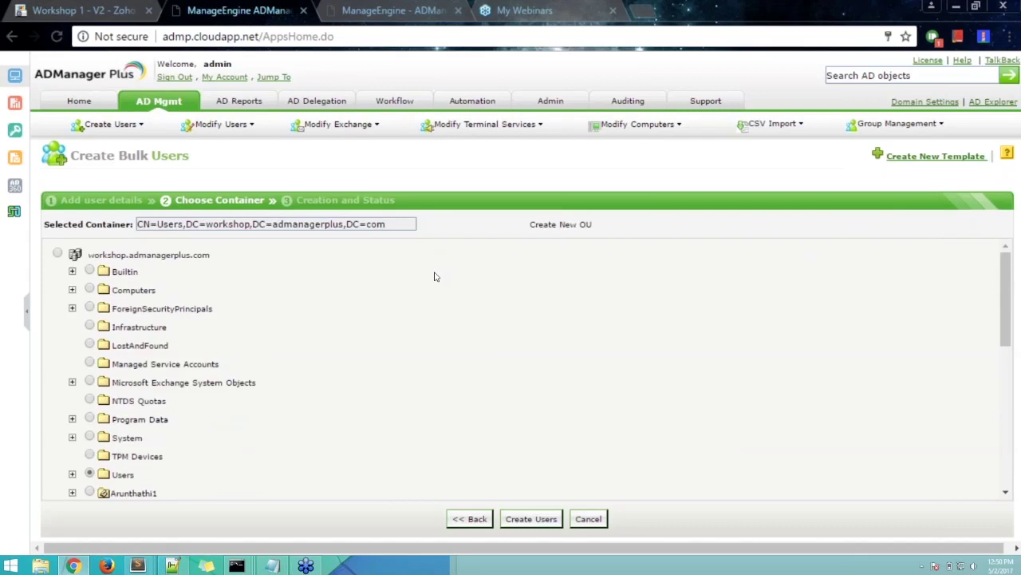
scroll(435, 277, down, 1)
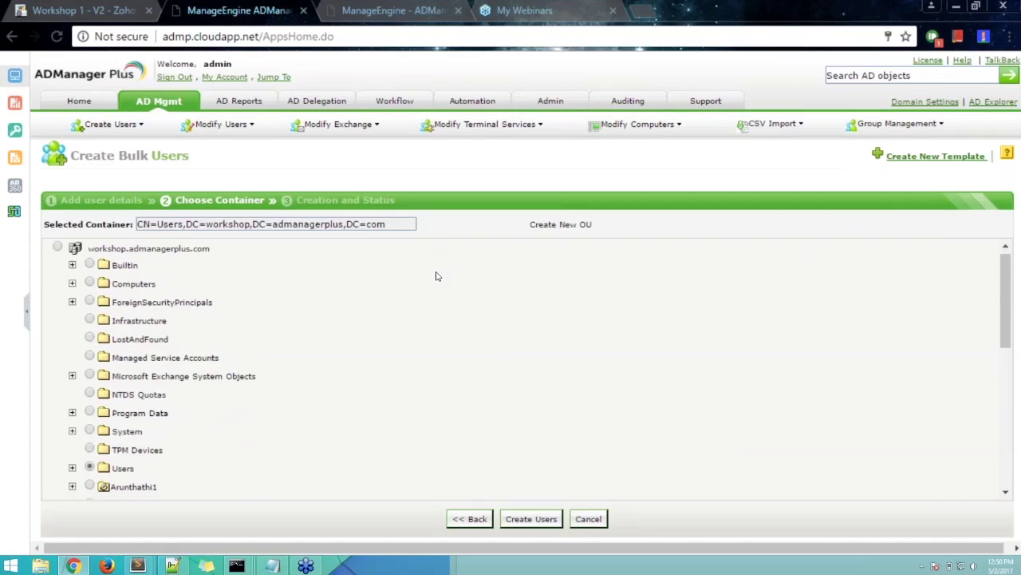
scroll(436, 276, down, 2)
scroll(438, 276, up, 2)
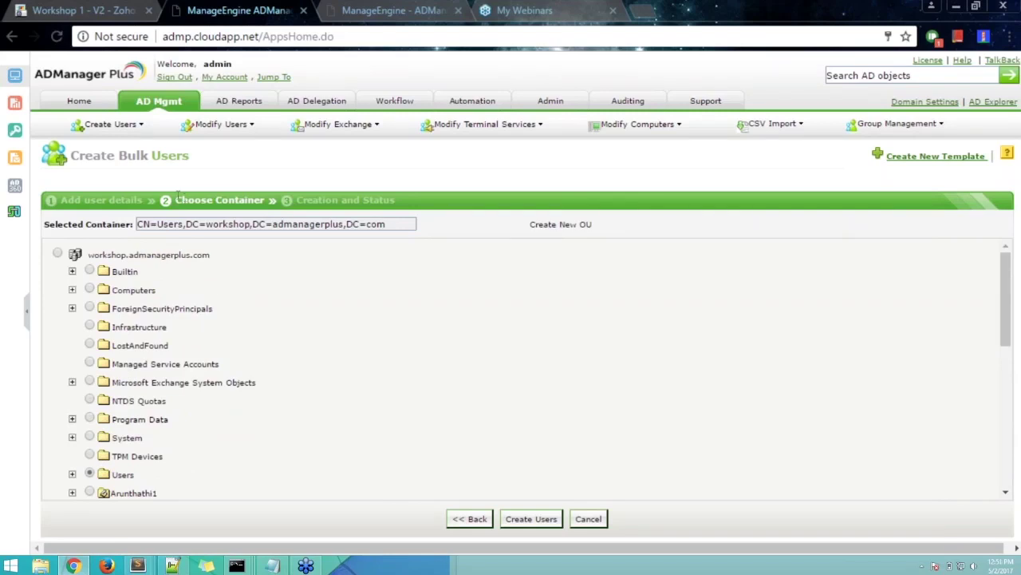
- Add an ouname column to the CSV header and first row, then remove it
click(272, 565)
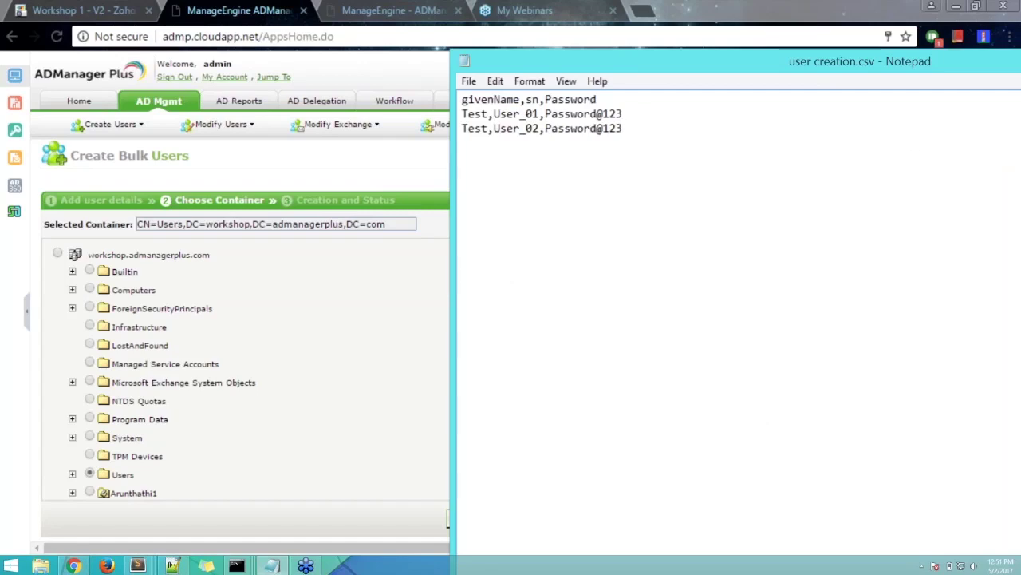
click(644, 97)
text(,oumane)
key(BackSpace)
key(BackSpace)
key(BackSpace)
key(BackSpace)
text(name)
click(654, 119)
text(,"")
key(BackSpace)
key(BackSpace)
key(BackSpace)
drag(641, 99, 603, 99)
key(BackSpace)
key(BackSpace)
- Bring the Choose Container browser page back and scroll to the wizard buttons
click(409, 159)
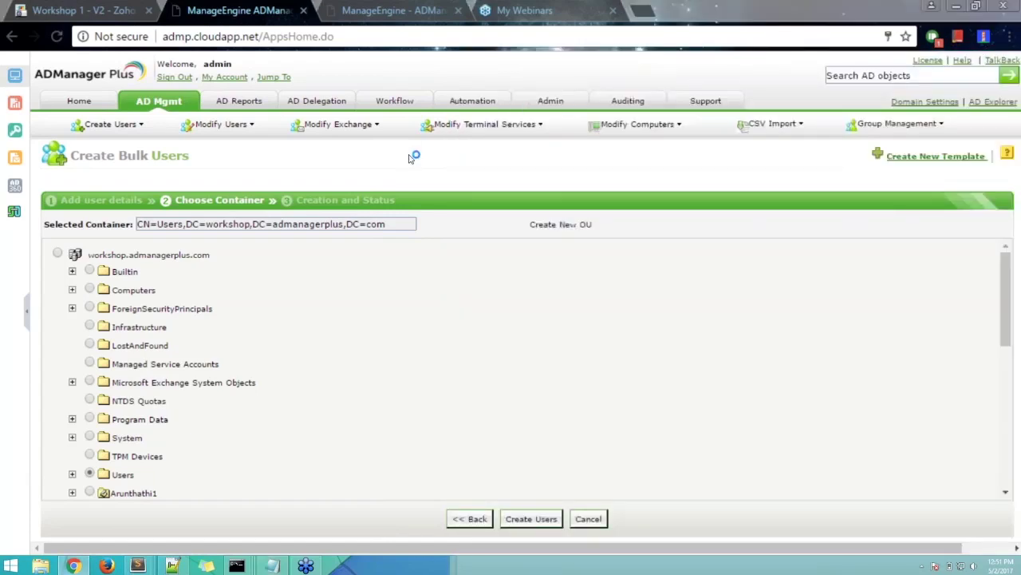
key(alt+Tab)
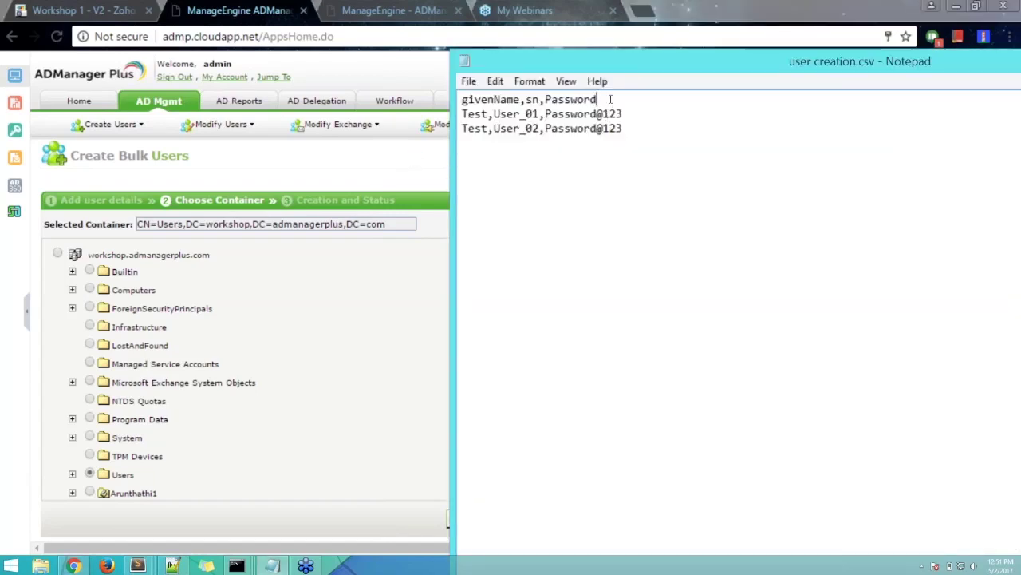
click(414, 155)
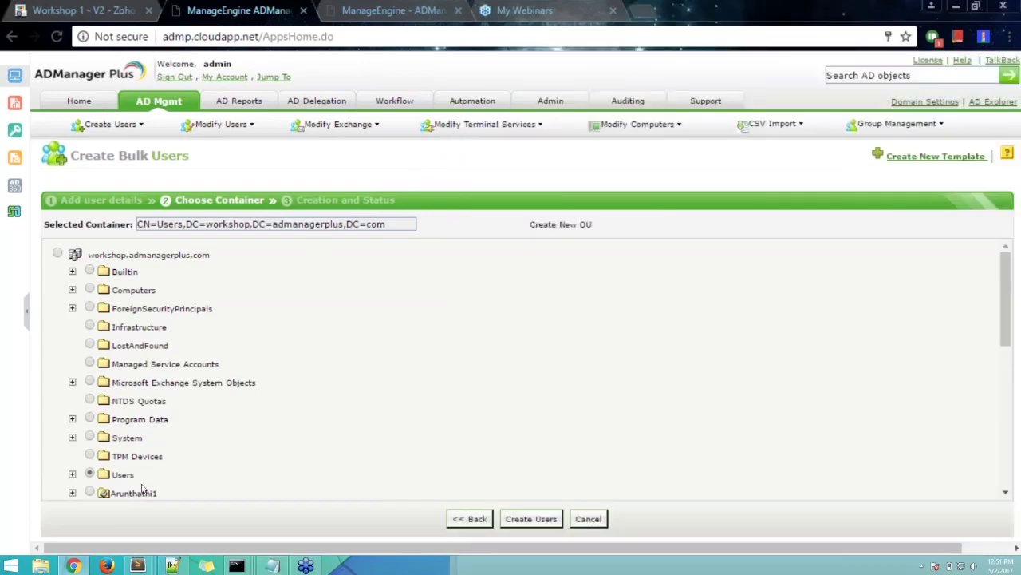
scroll(266, 408, down, 1)
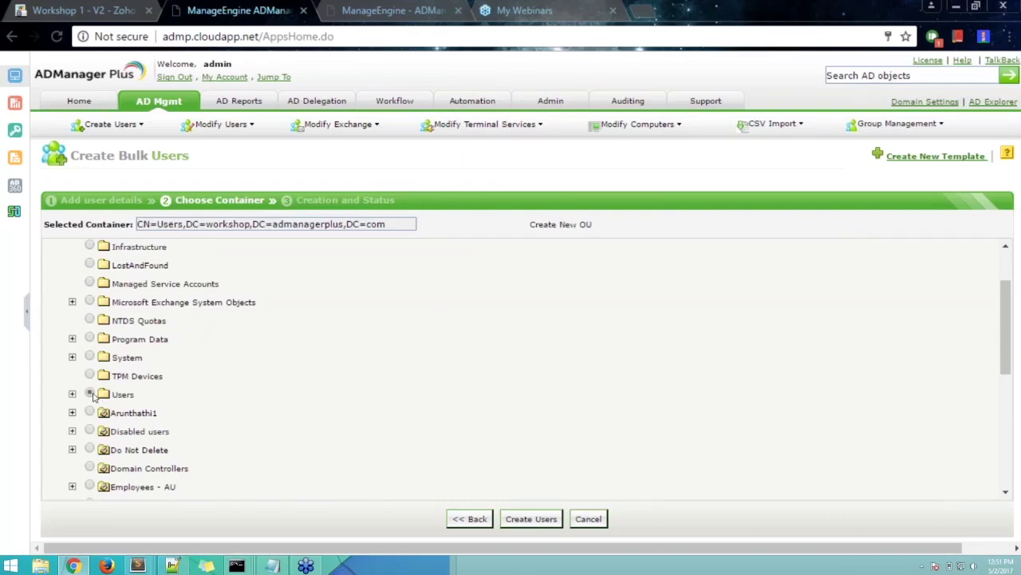
- Create TestUser_01 and TestUser_02, check their success status, and return to the overview
click(534, 521)
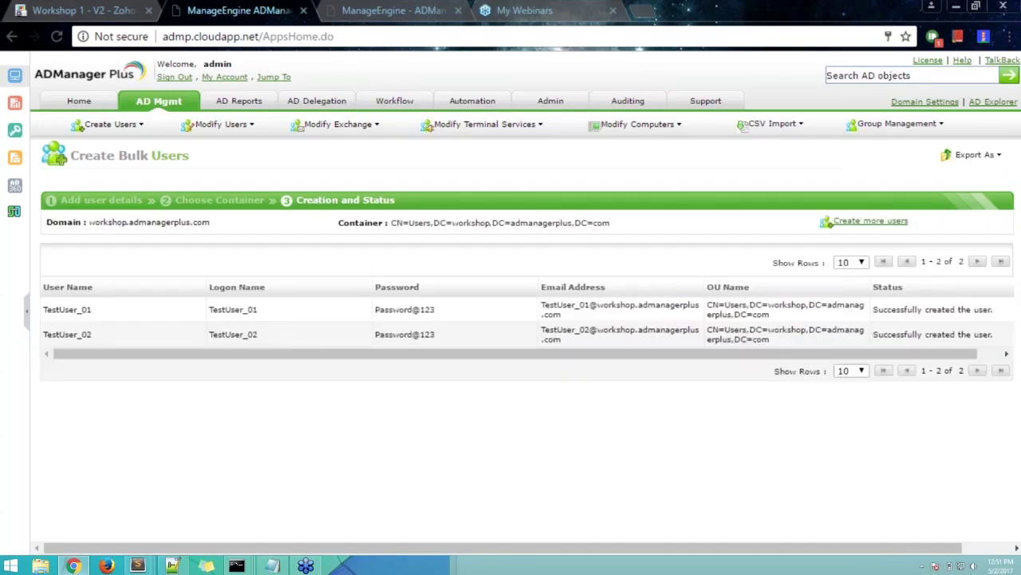
drag(877, 310, 996, 310)
click(994, 309)
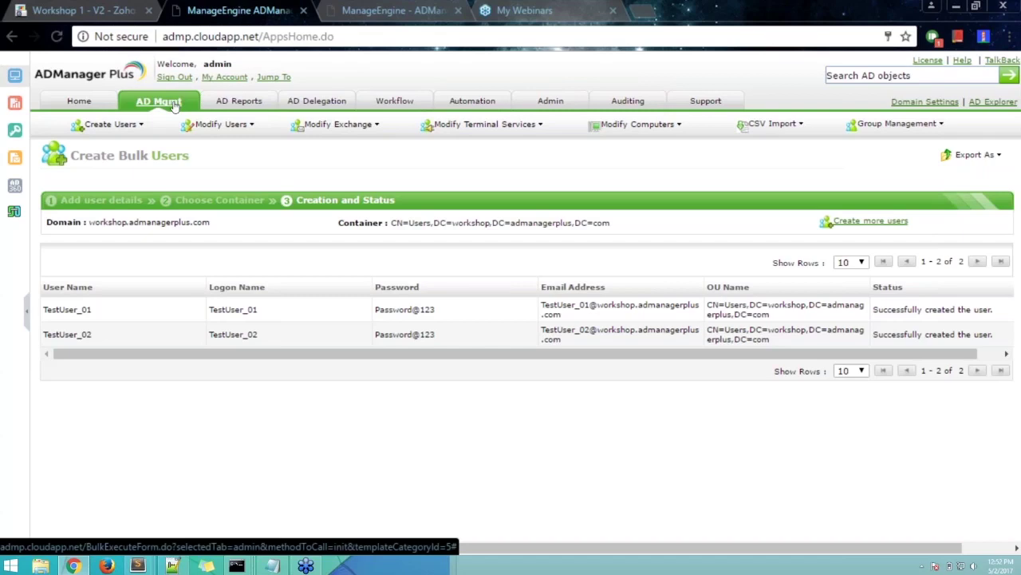
click(174, 106)
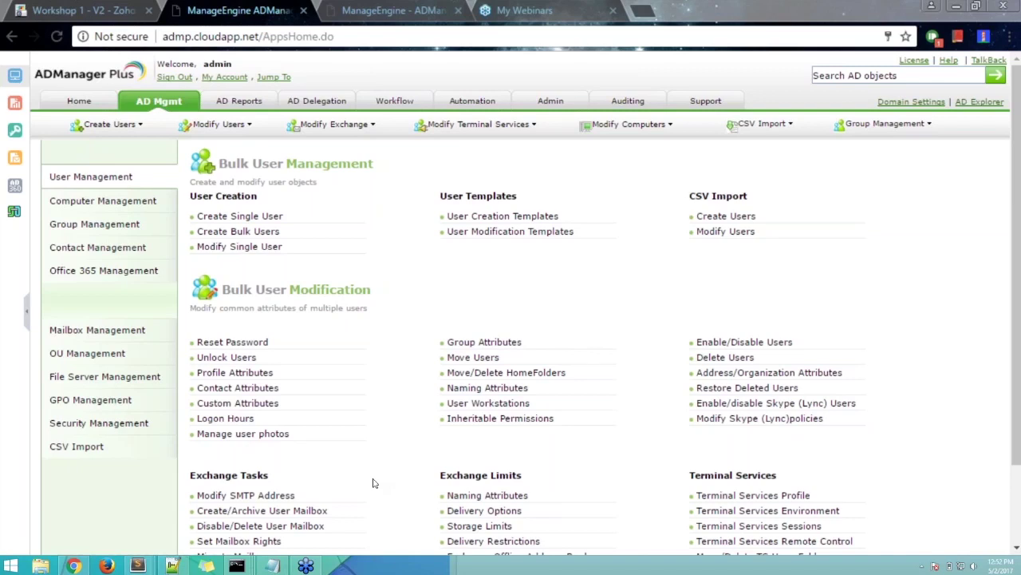
- Move the Notepad user creation.csv window beside ADManager Plus, with the cursor at the header line's end
click(272, 565)
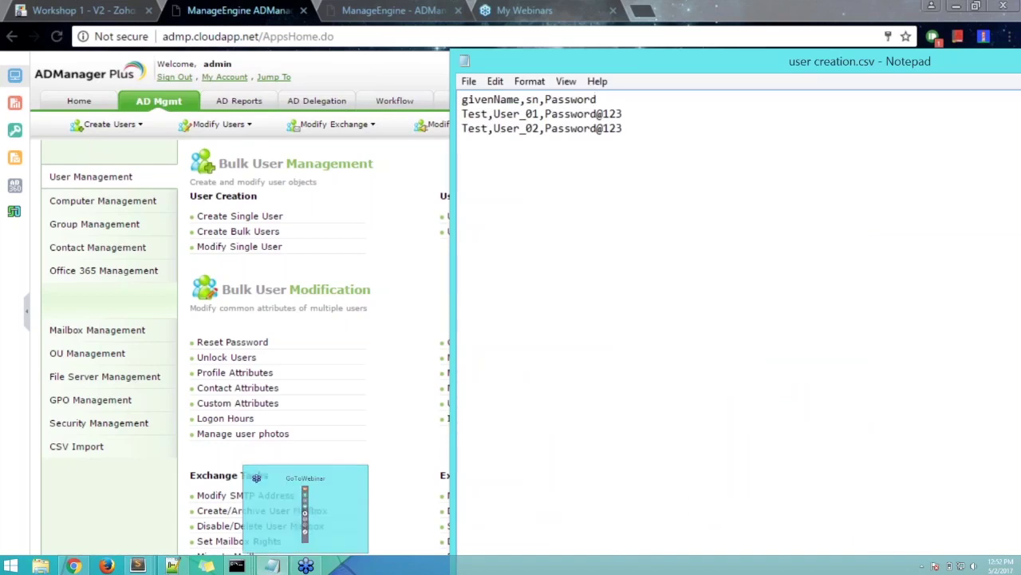
drag(633, 66, 493, 42)
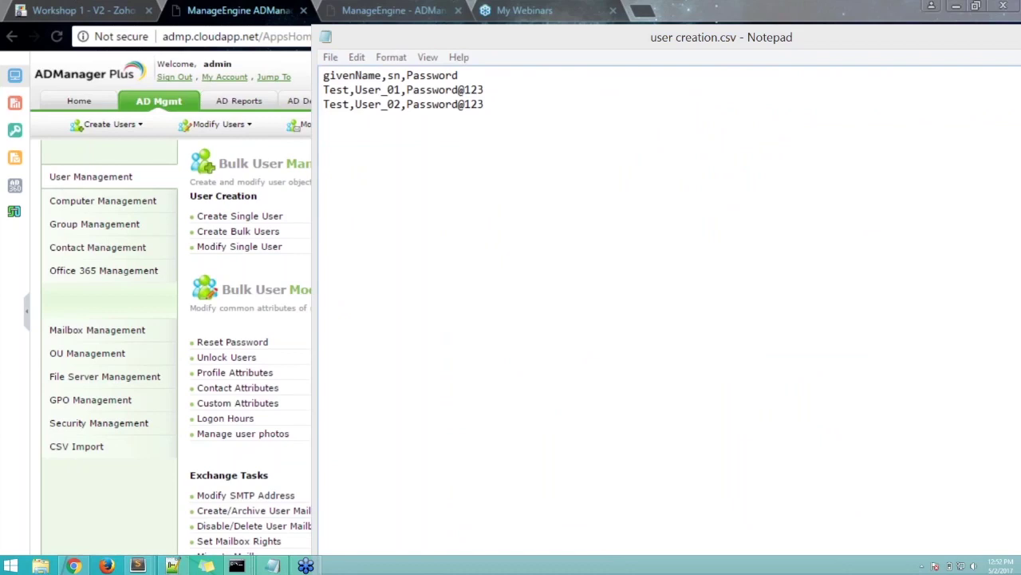
click(529, 76)
- Add an ouname column header and give User_01 the quoted path ou=ou1,dc=domain,dc=com
text(,ounAME)
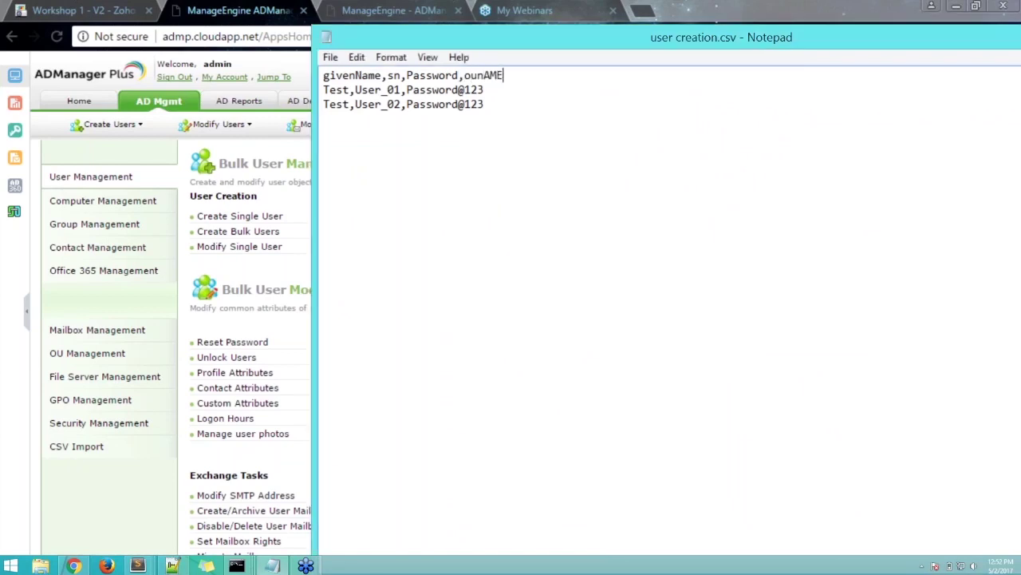
key(BackSpace)
key(BackSpace)
key(BackSpace)
text(ame"")
key(Left)
text(ou=)
text(ou1)
text(,dc=d)
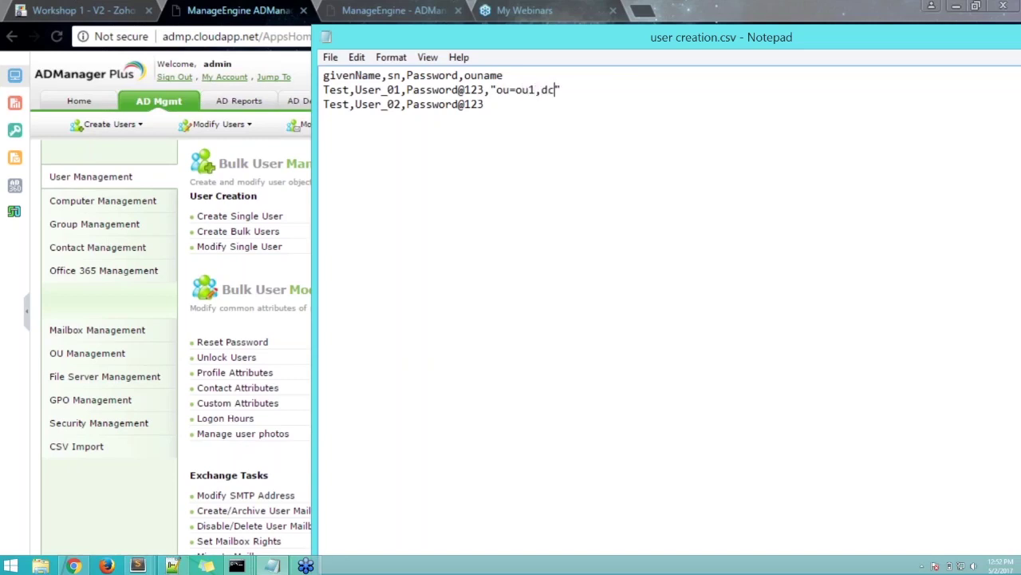
text(omain,dc=com)
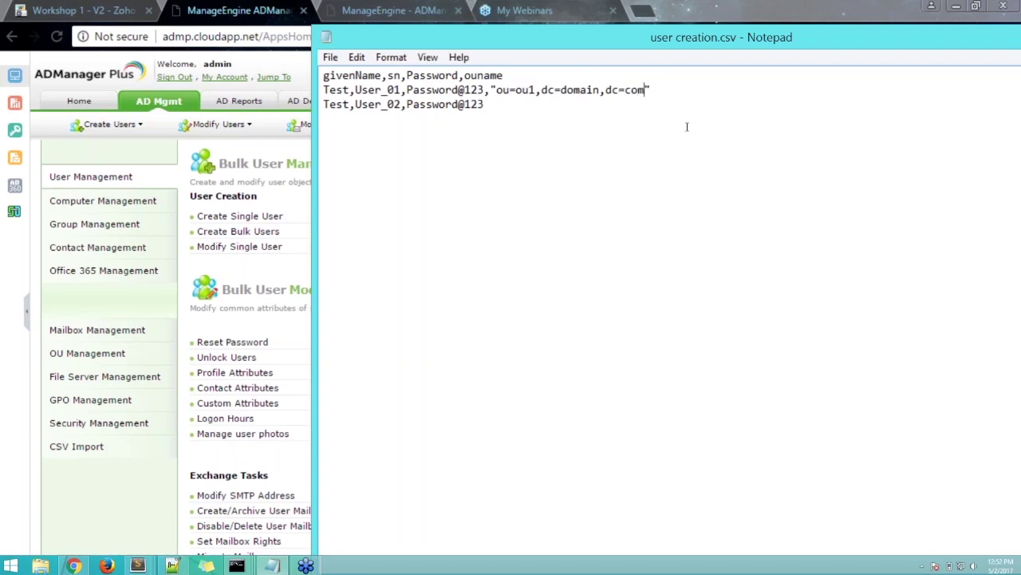
- Copy the OU path onto User_02's row and change it to ou2
drag(651, 89, 490, 89)
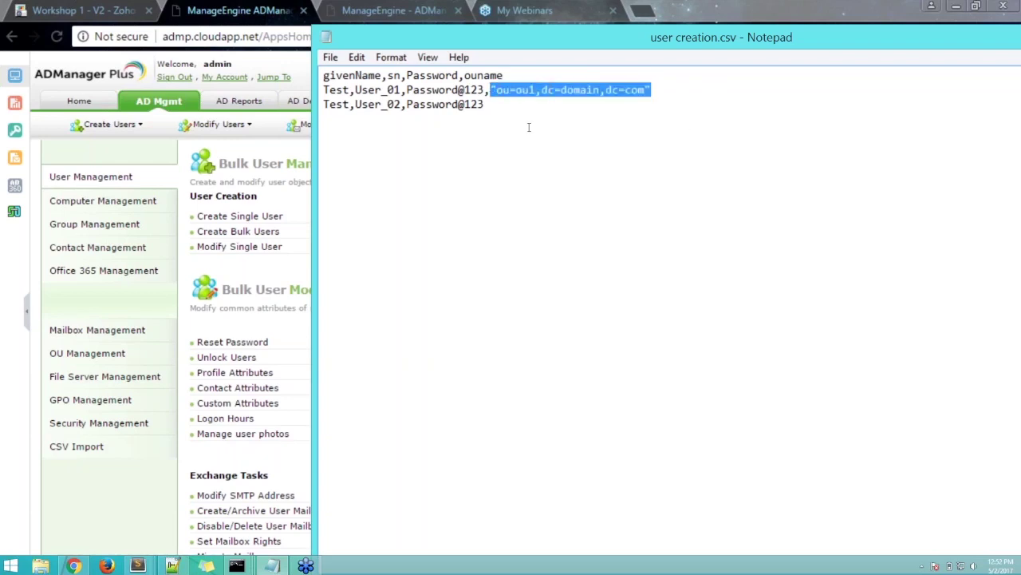
key(ctrl+c)
click(515, 104)
text(,)
key(ctrl+v)
key(Left)
key(Left)
key(Left)
key(Left)
key(Left)
key(Left)
key(Left)
key(Left)
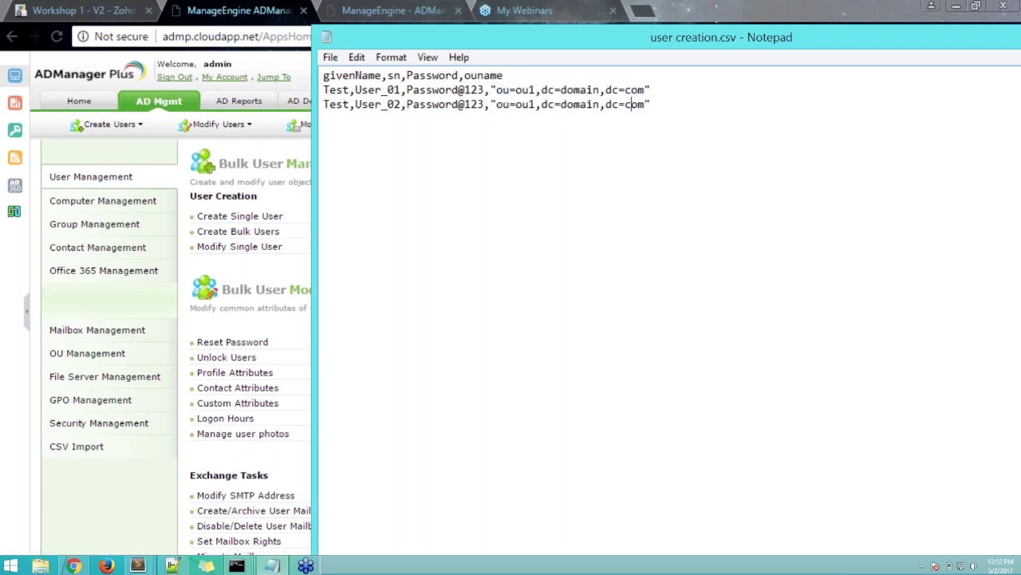
click(536, 104)
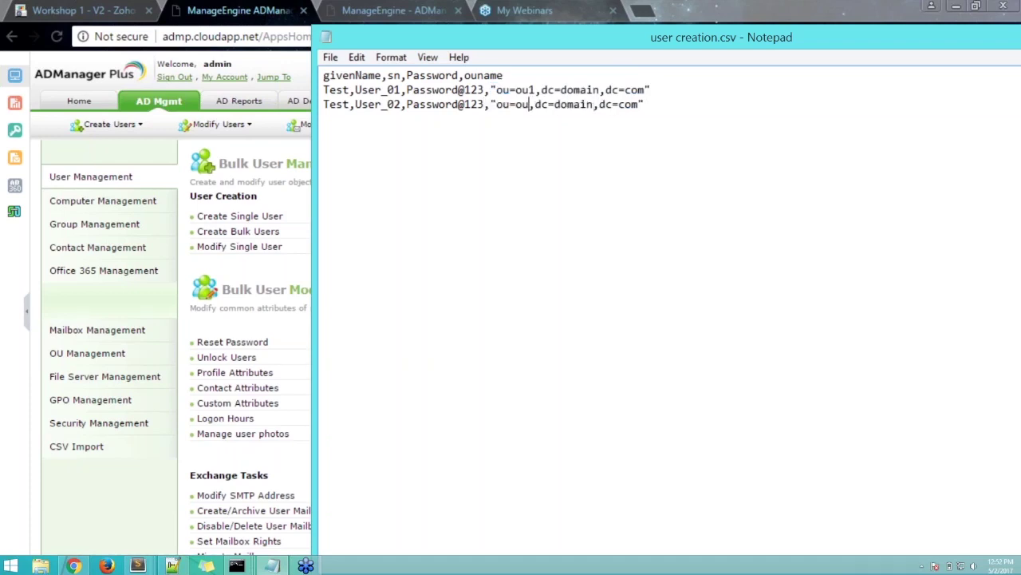
key(BackSpace)
text(2)
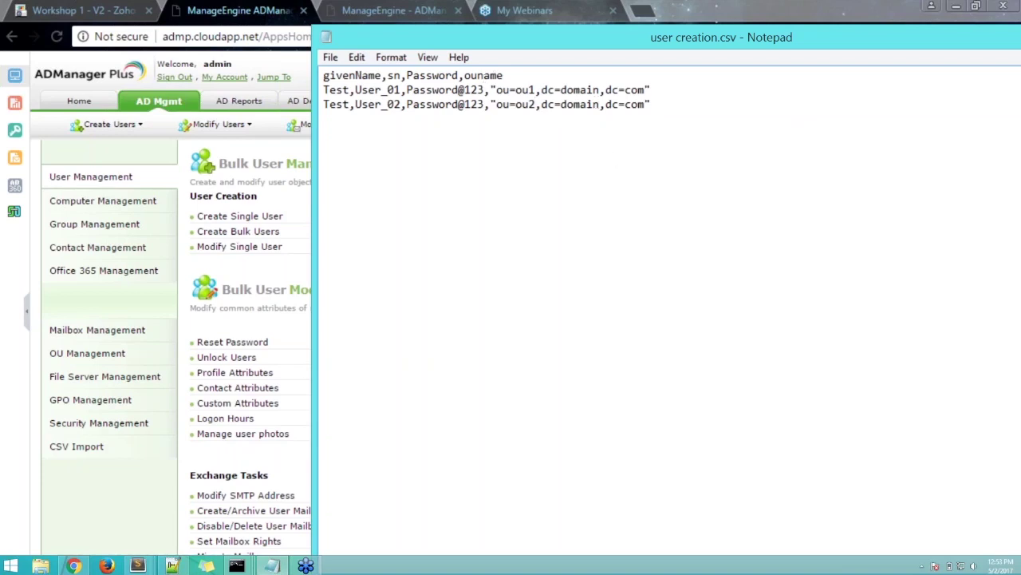
- Review both users' OU paths, then minimize Notepad to reveal ADManager Plus
drag(498, 89, 561, 91)
click(529, 95)
click(531, 104)
drag(637, 104, 654, 106)
click(664, 107)
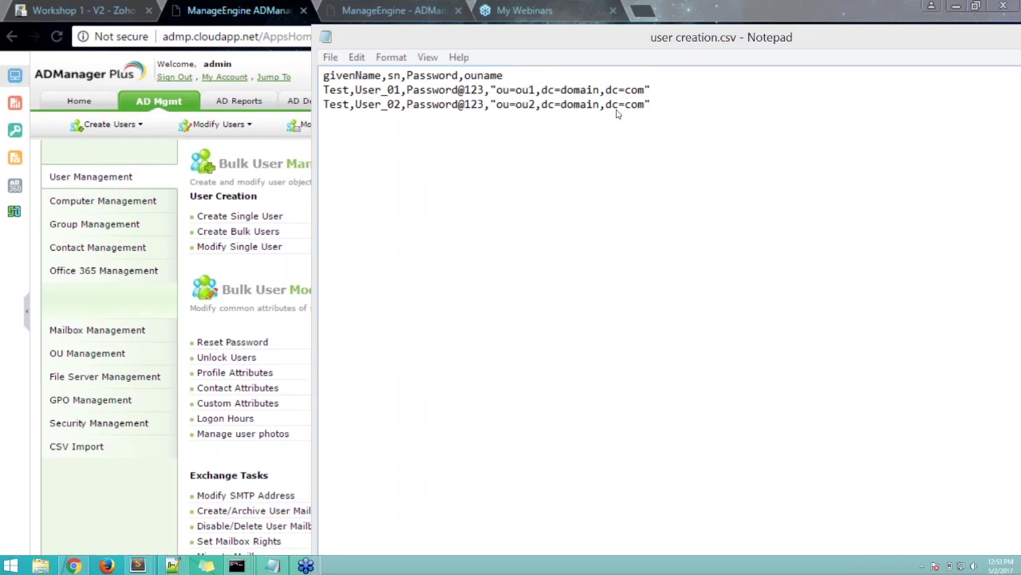
click(664, 109)
double_click(808, 37)
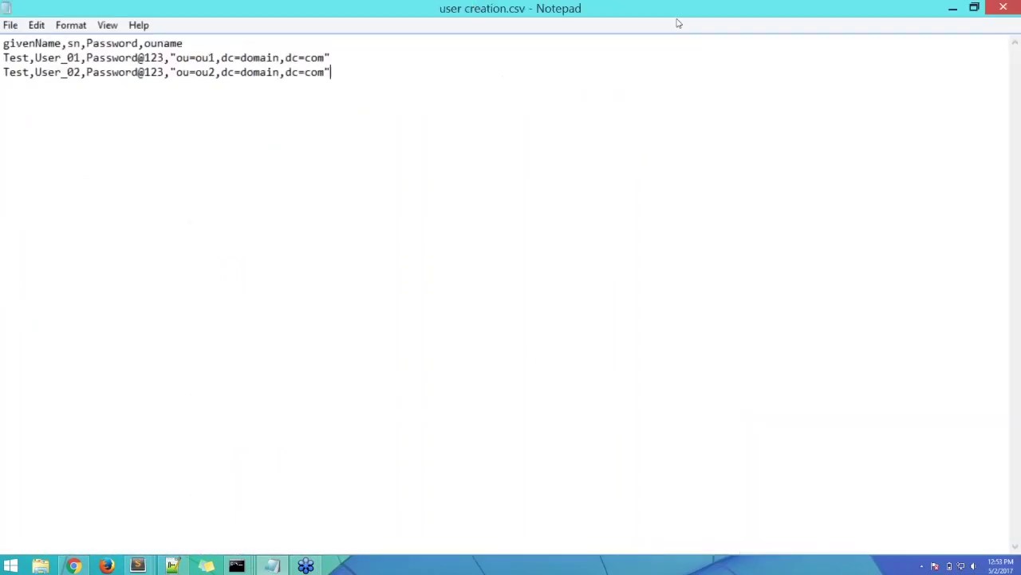
click(954, 8)
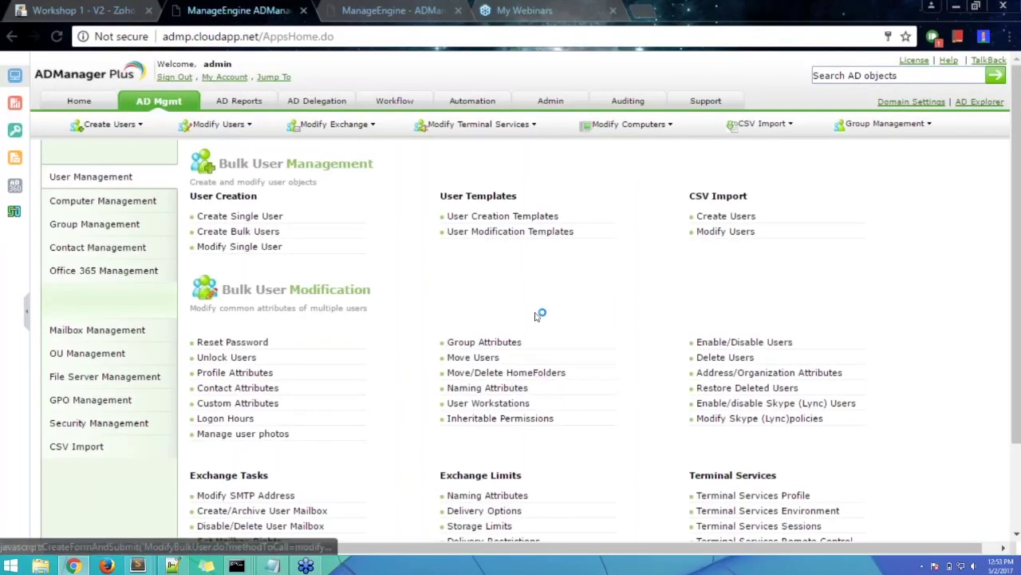
- Edit 'Test template for technician' from User Creation Templates and enable Drag-n-Drop layout editing
click(519, 218)
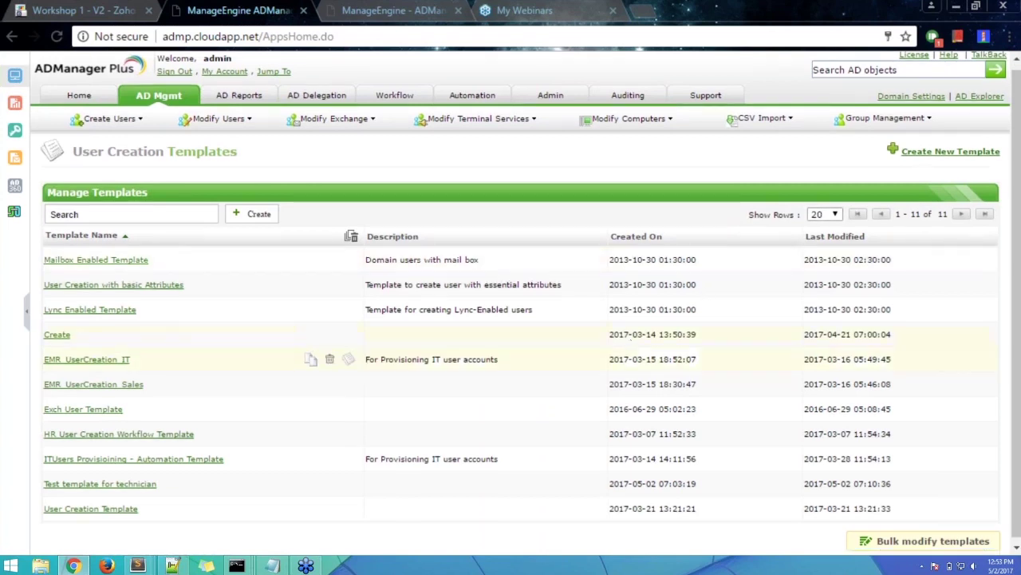
click(121, 484)
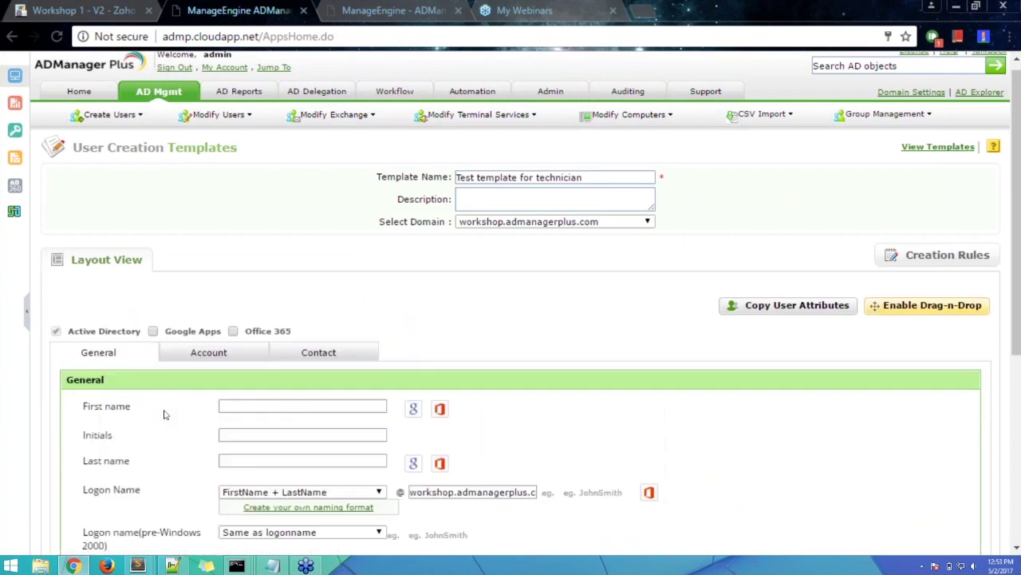
scroll(263, 351, down, 1)
click(946, 229)
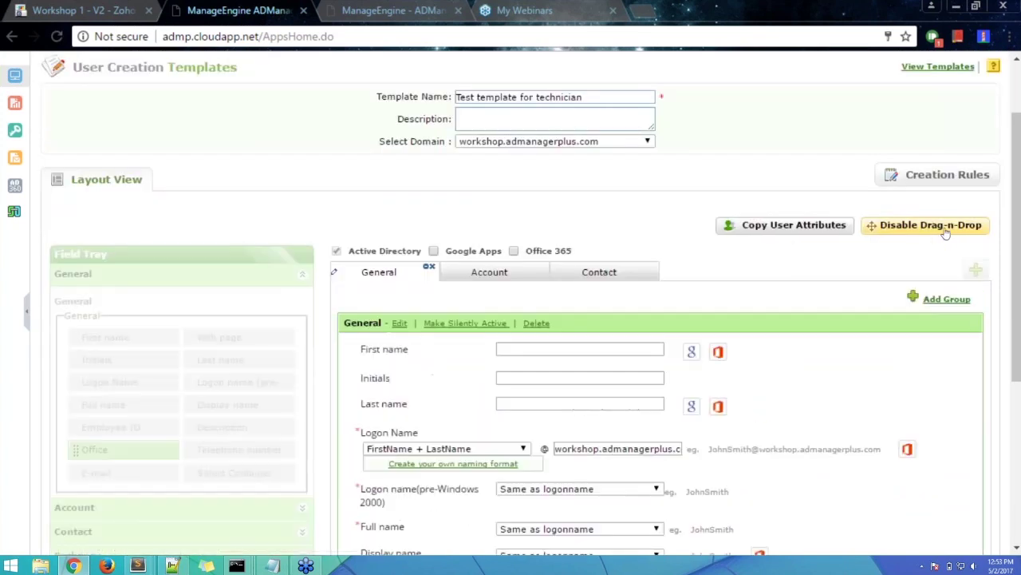
scroll(945, 232, down, 3)
scroll(928, 185, up, 1)
scroll(928, 185, up, 1)
- Add a new tab named Exchange, type Exchange Tab, with field group Exchange
click(975, 189)
text(Exc)
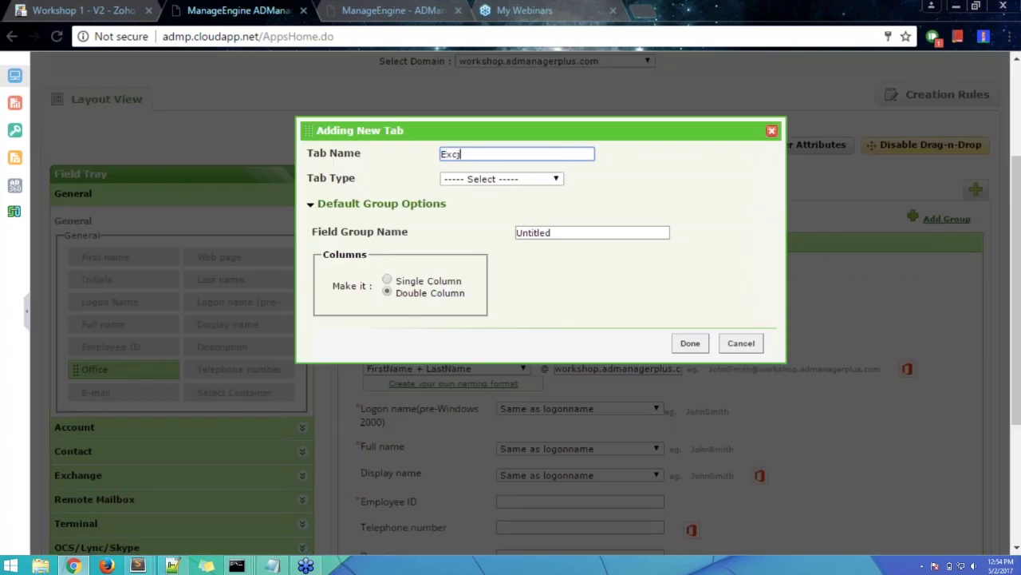
click(740, 343)
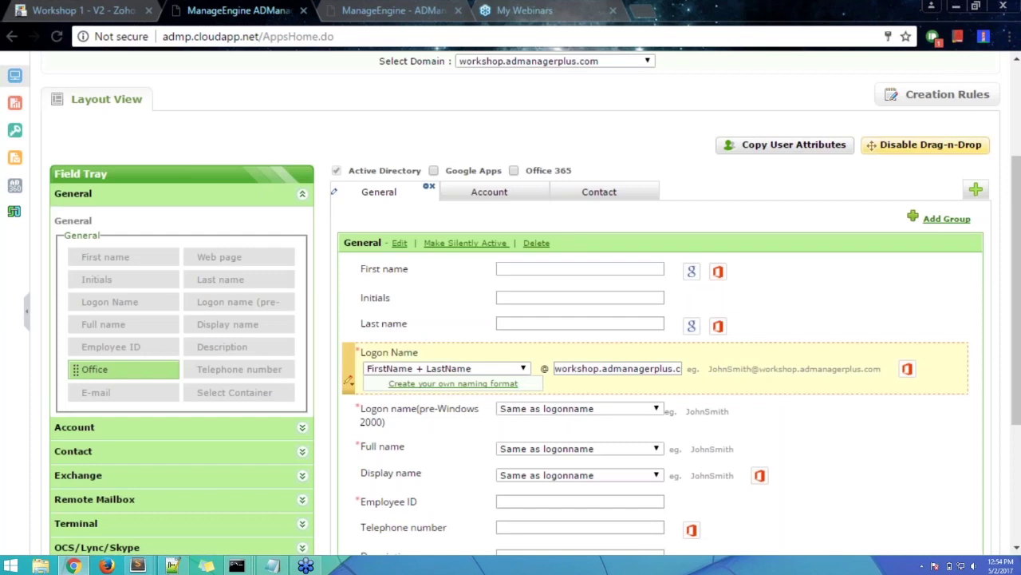
click(976, 190)
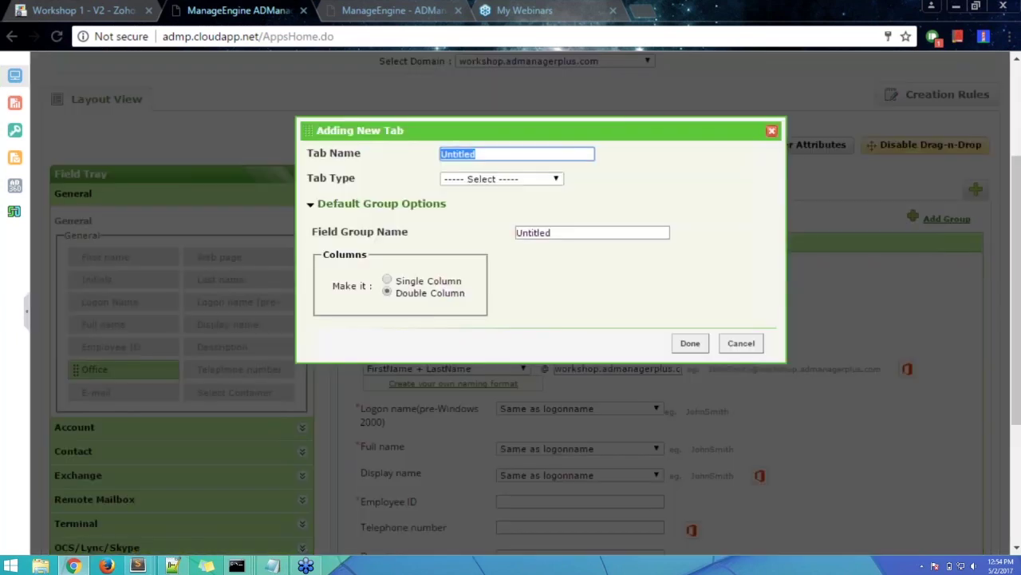
text(E)
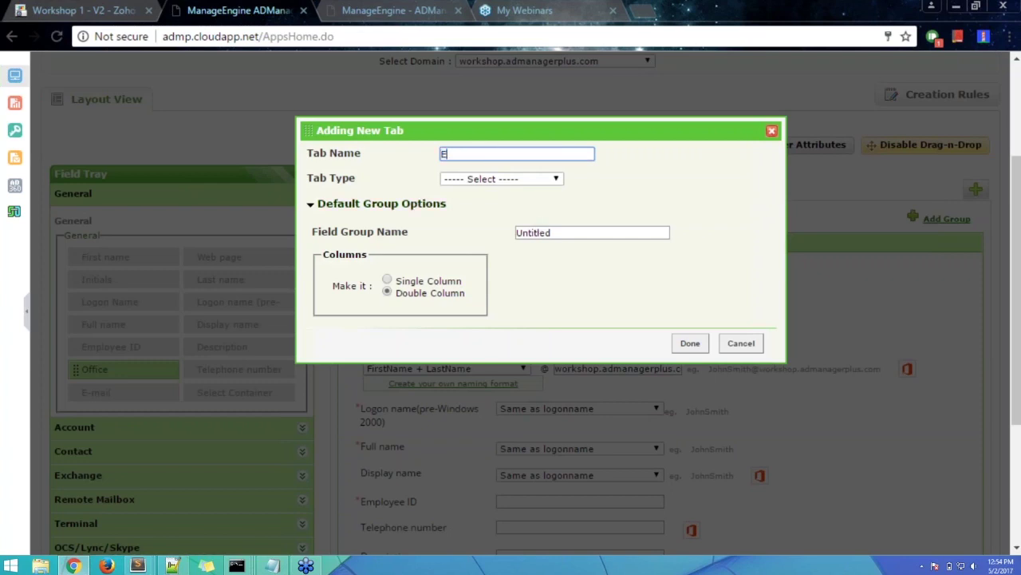
text(xchange)
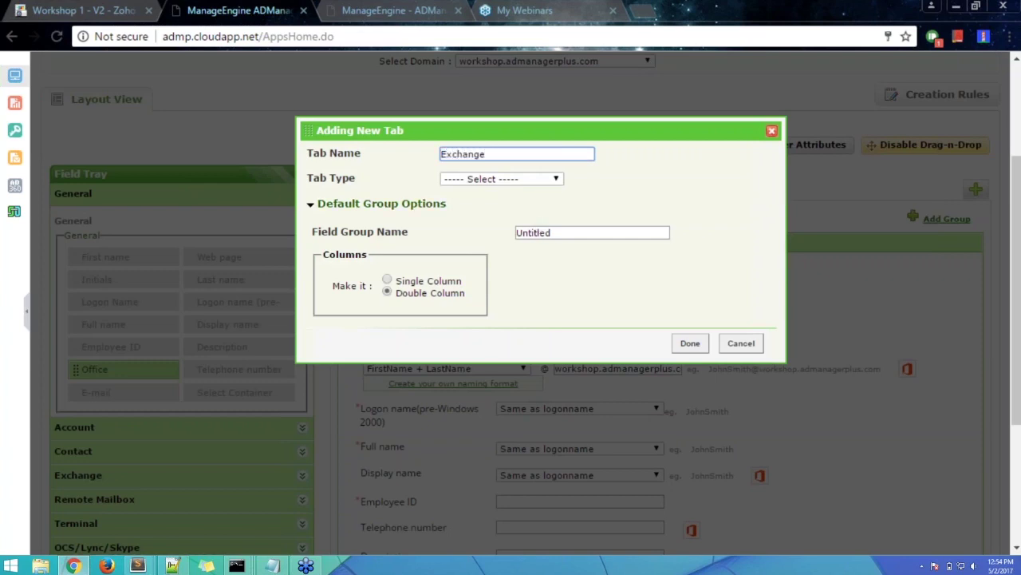
click(515, 179)
click(508, 214)
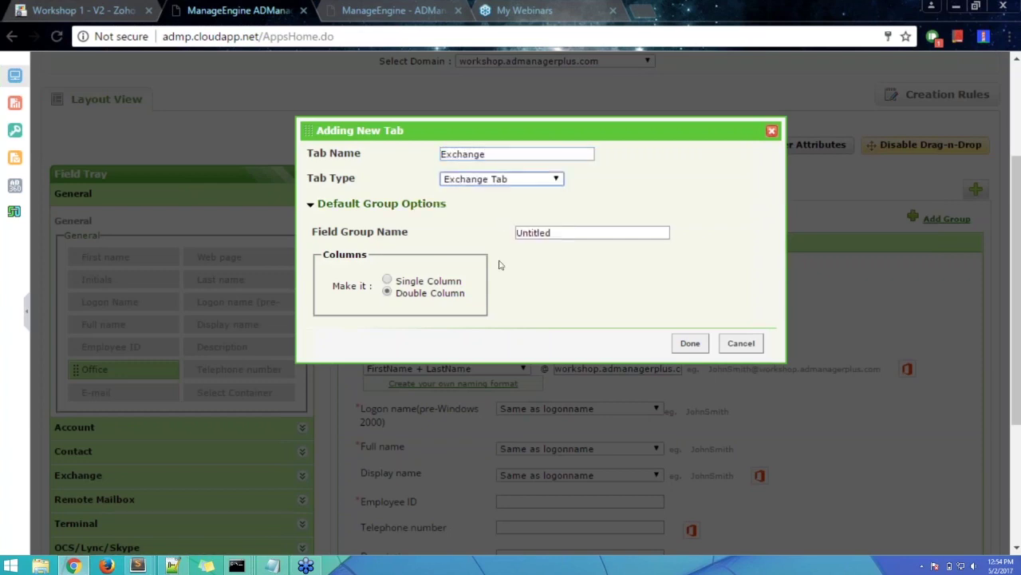
click(574, 230)
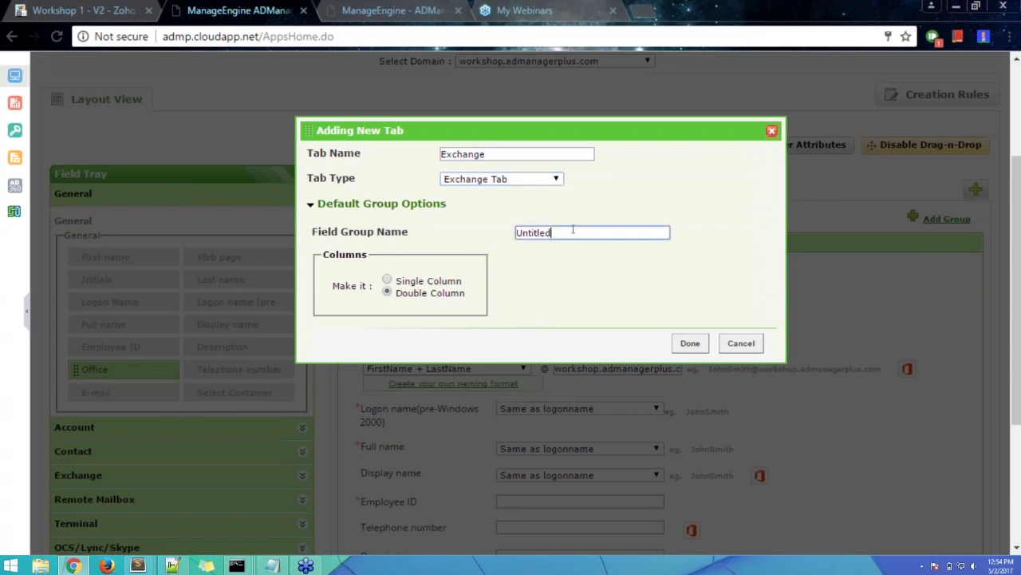
drag(572, 230, 505, 229)
text(Exchange)
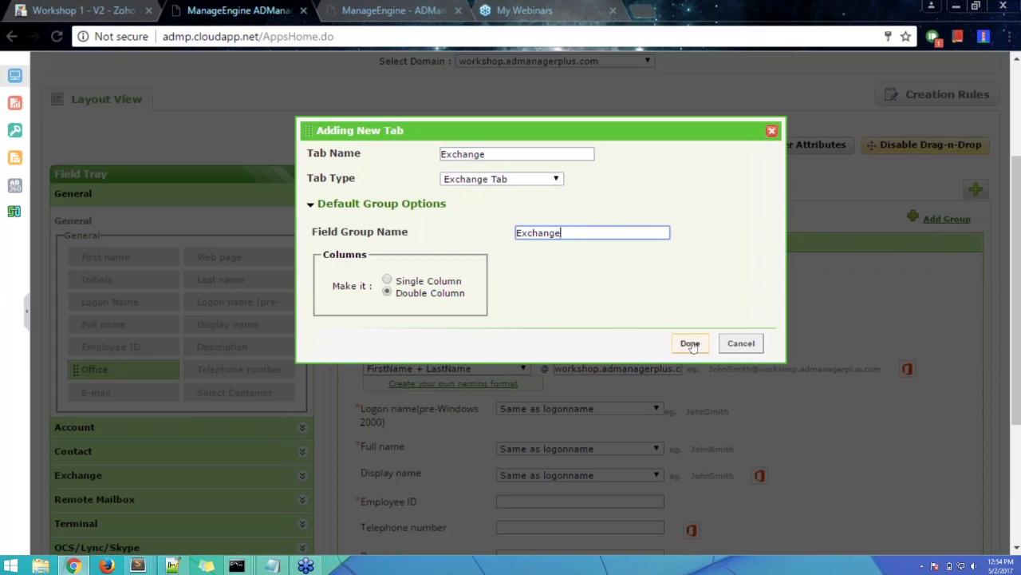
click(690, 343)
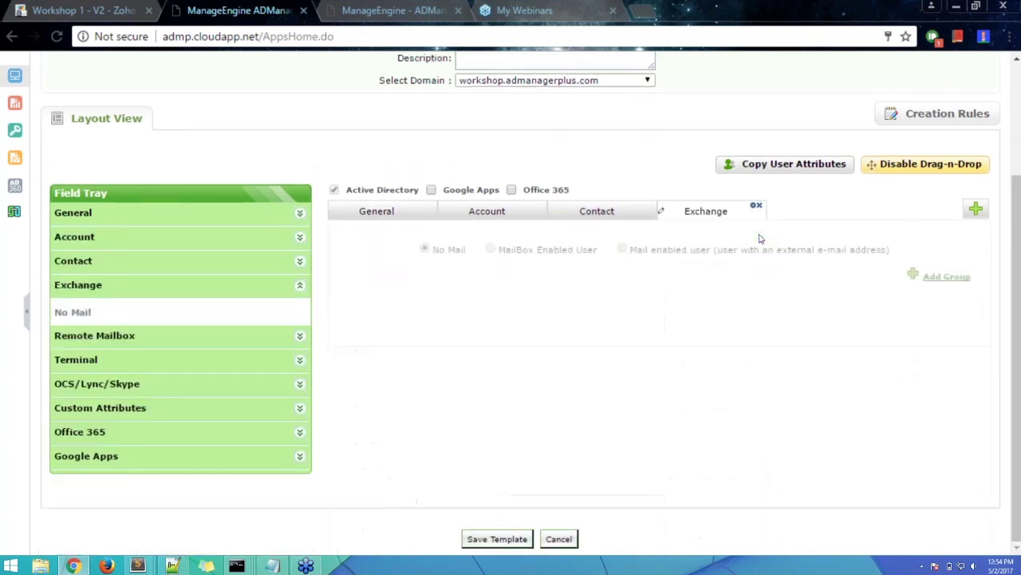
- Set the Exchange tab to MailBox Enabled User with Mail Server defaulting to Automatic
click(490, 249)
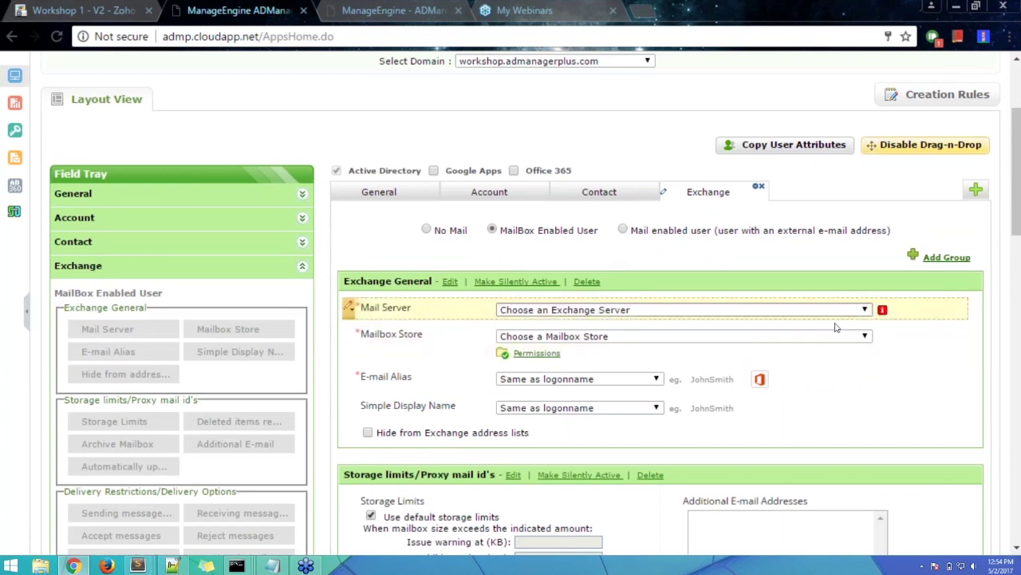
click(352, 307)
click(366, 330)
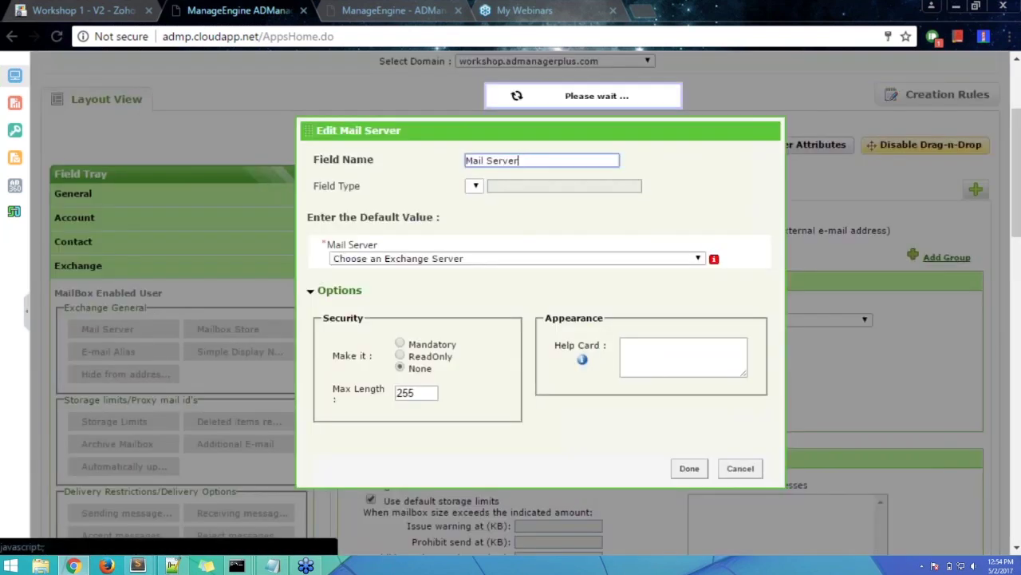
click(419, 256)
click(420, 280)
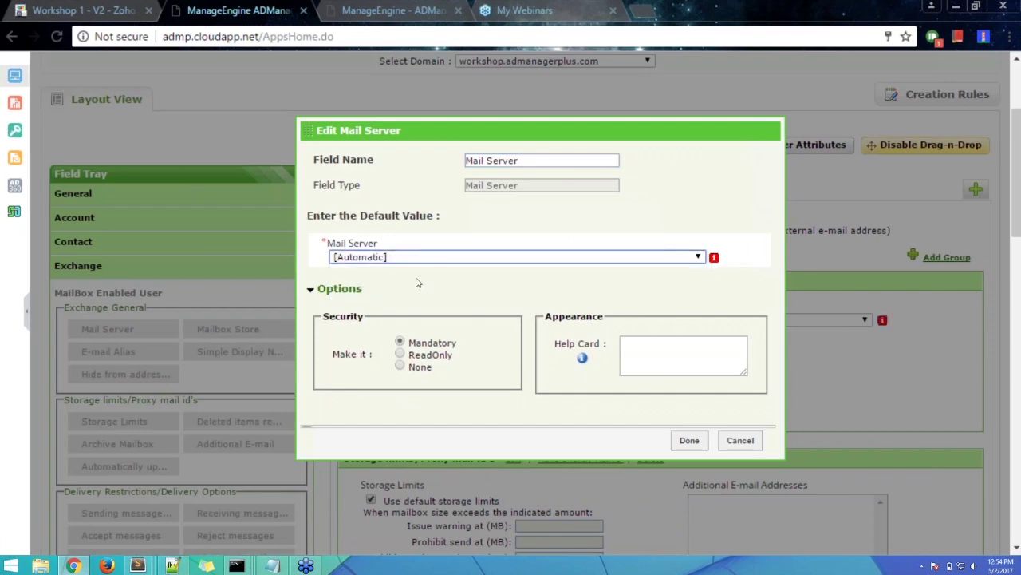
click(689, 440)
- Set the Mailbox Store field's default value to Automatic
click(349, 346)
click(365, 369)
click(369, 259)
click(380, 271)
click(689, 452)
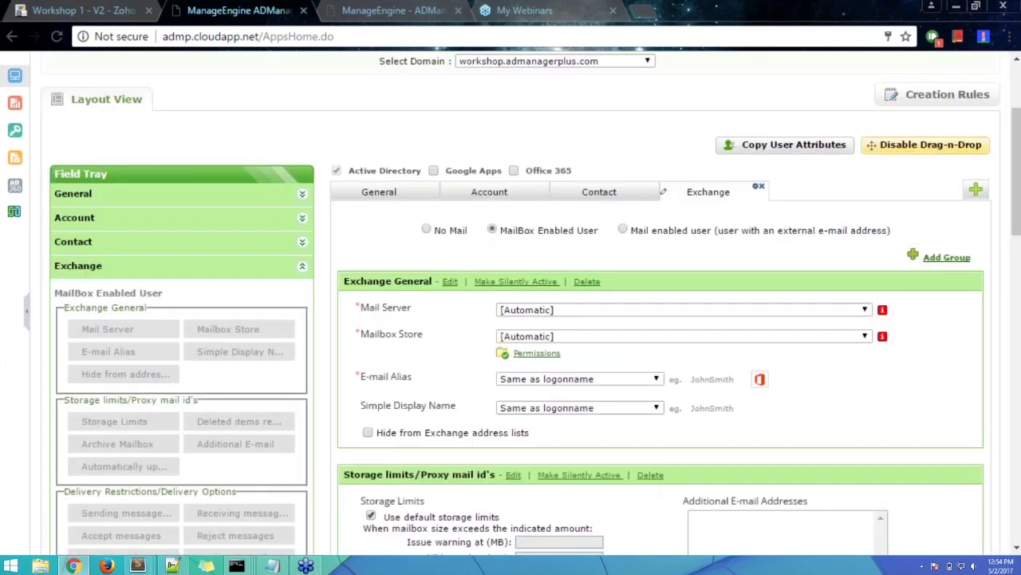
- Review the template name and MailBox Enabled User setting, then go to the Business Workflow page
scroll(480, 251, down, 3)
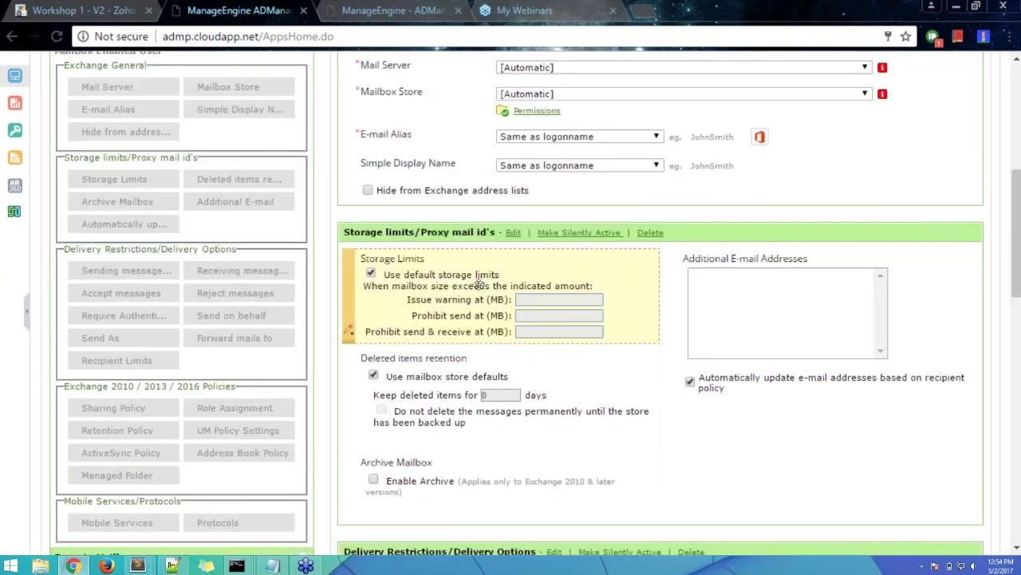
scroll(471, 292, down, 1)
scroll(473, 293, up, 5)
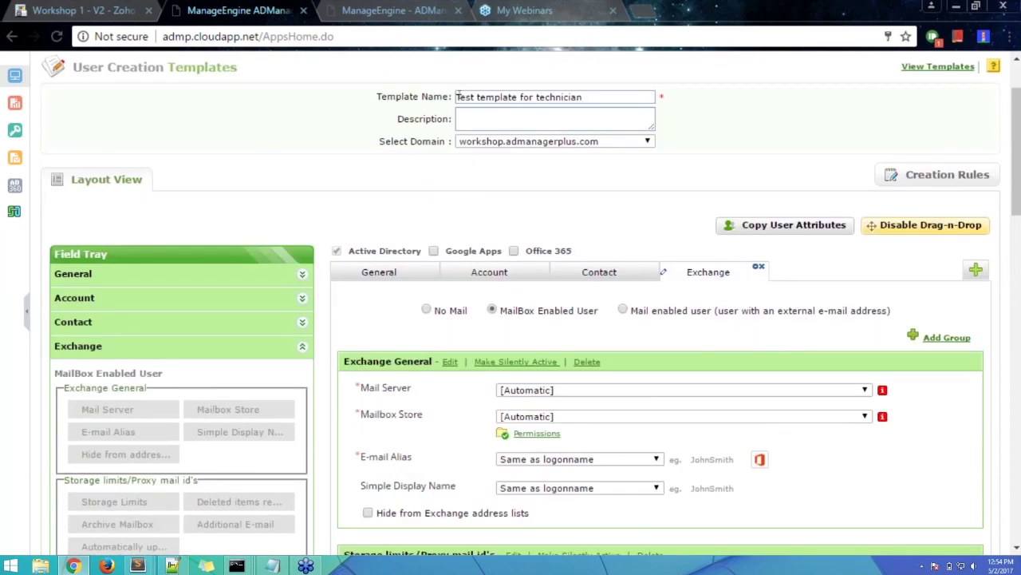
drag(458, 95, 630, 100)
click(632, 245)
scroll(692, 214, up, 2)
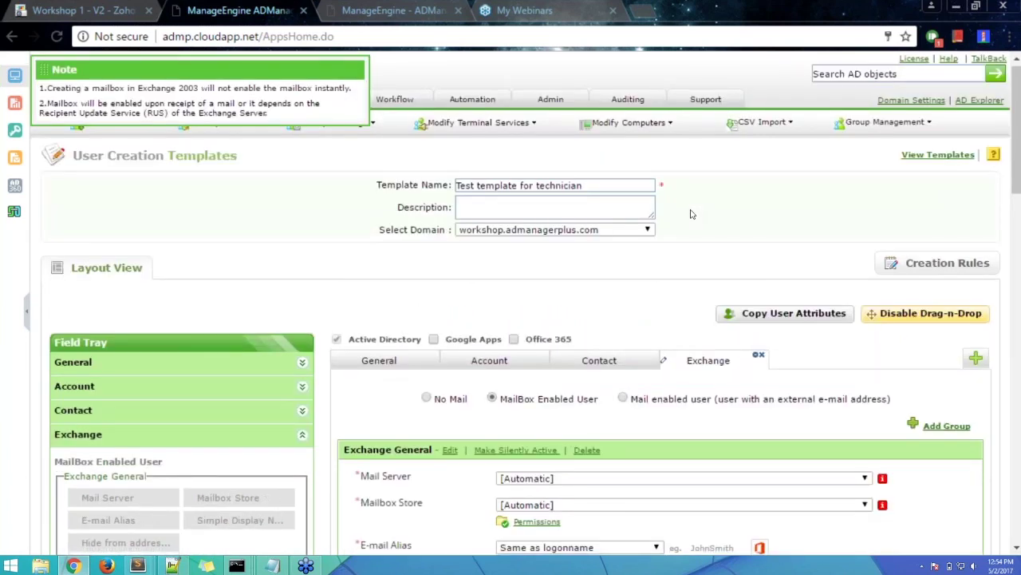
scroll(692, 213, down, 4)
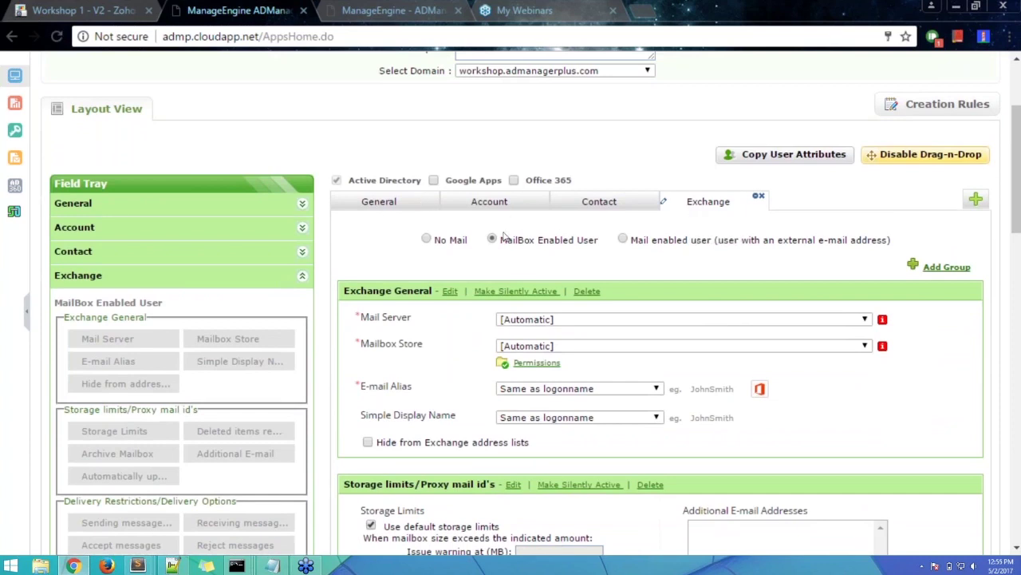
drag(503, 238, 600, 240)
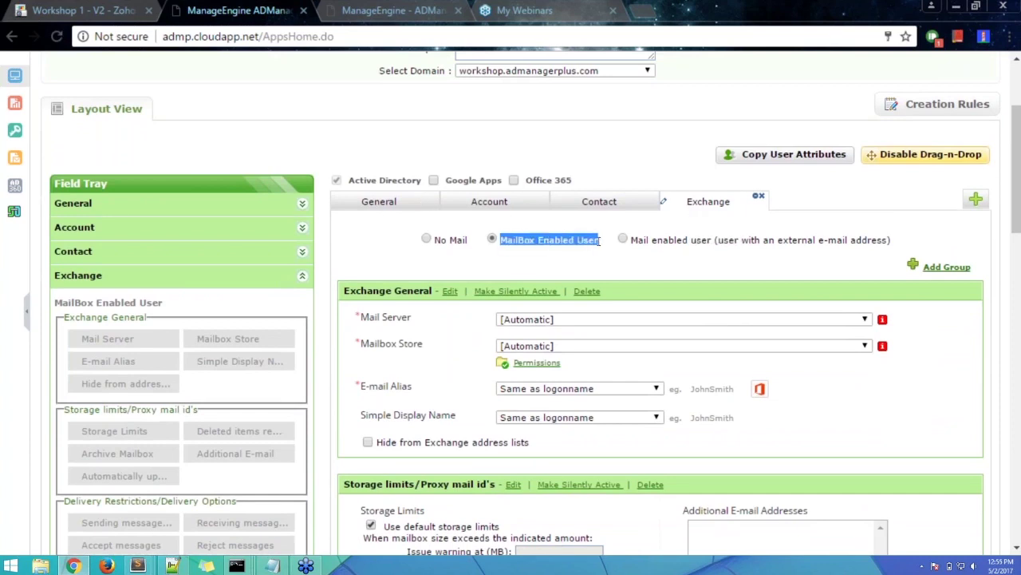
click(610, 276)
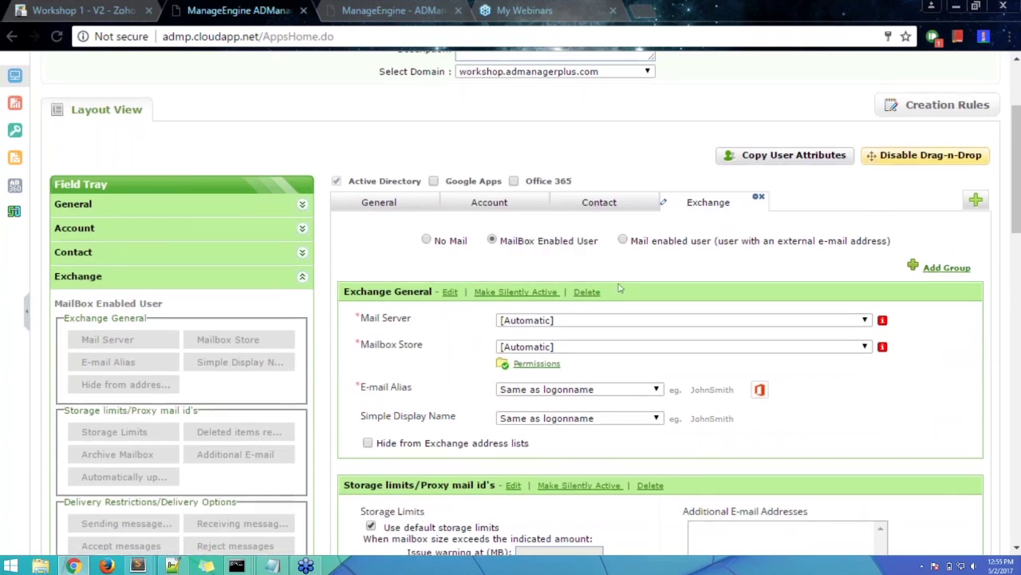
scroll(618, 283, up, 4)
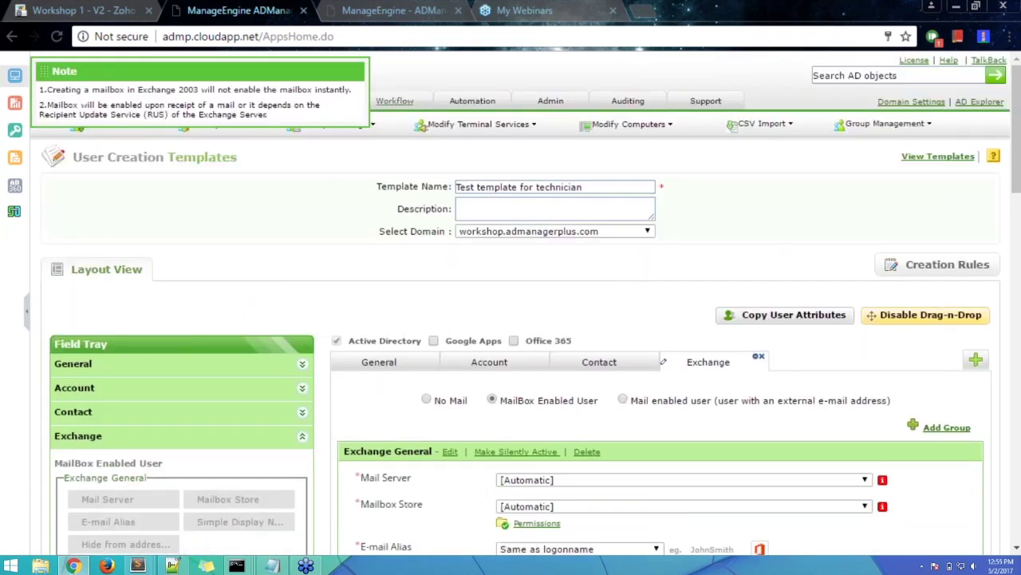
click(397, 103)
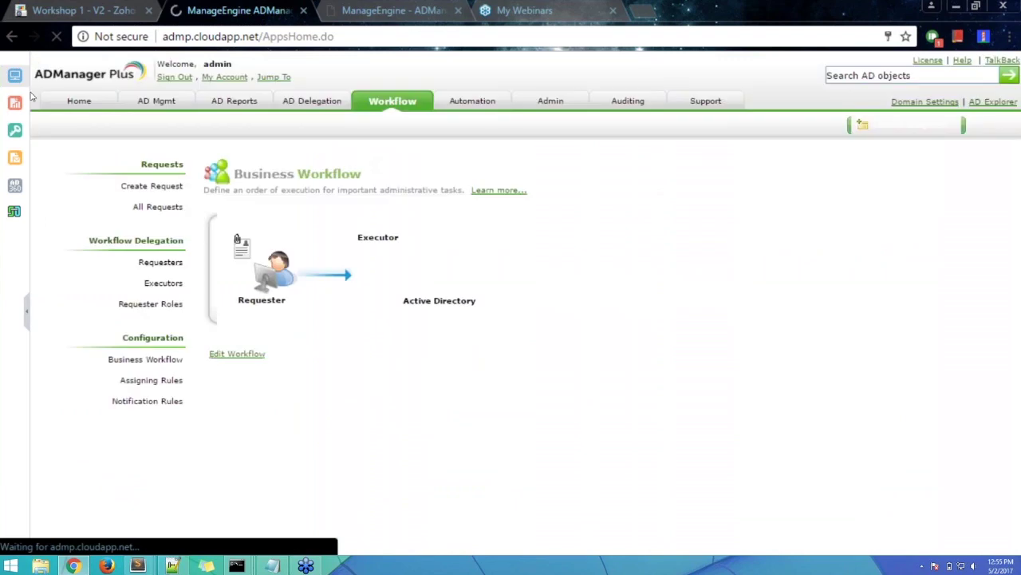
- Open Create Bulk Users from AD Mgmt, browse the template list, and keep System Template
click(155, 102)
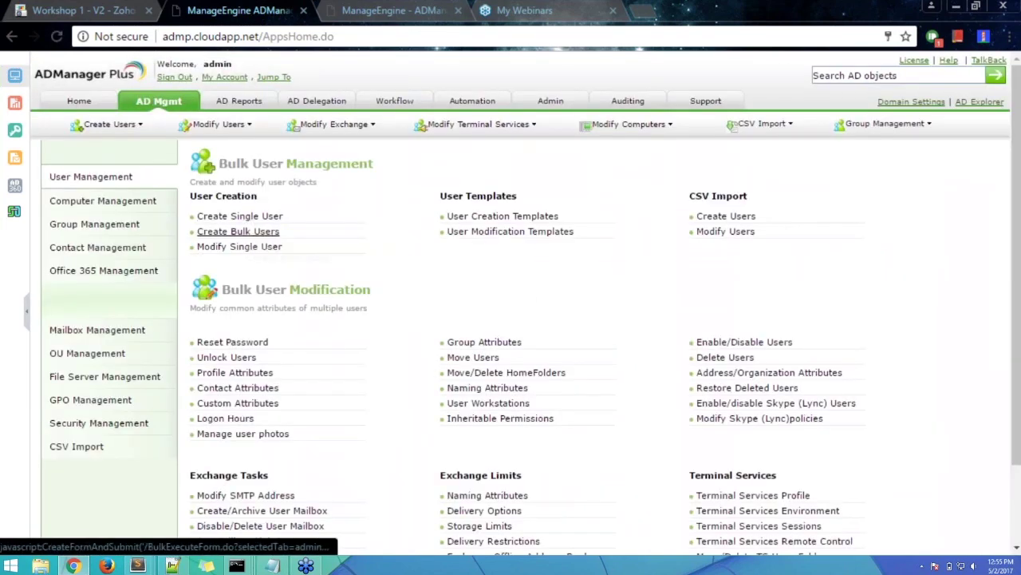
click(237, 231)
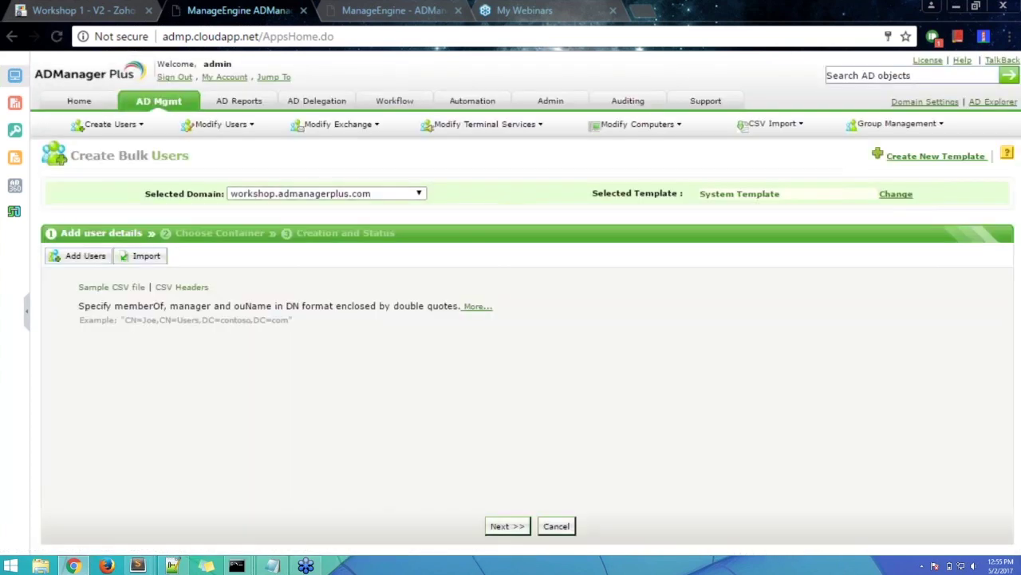
click(727, 196)
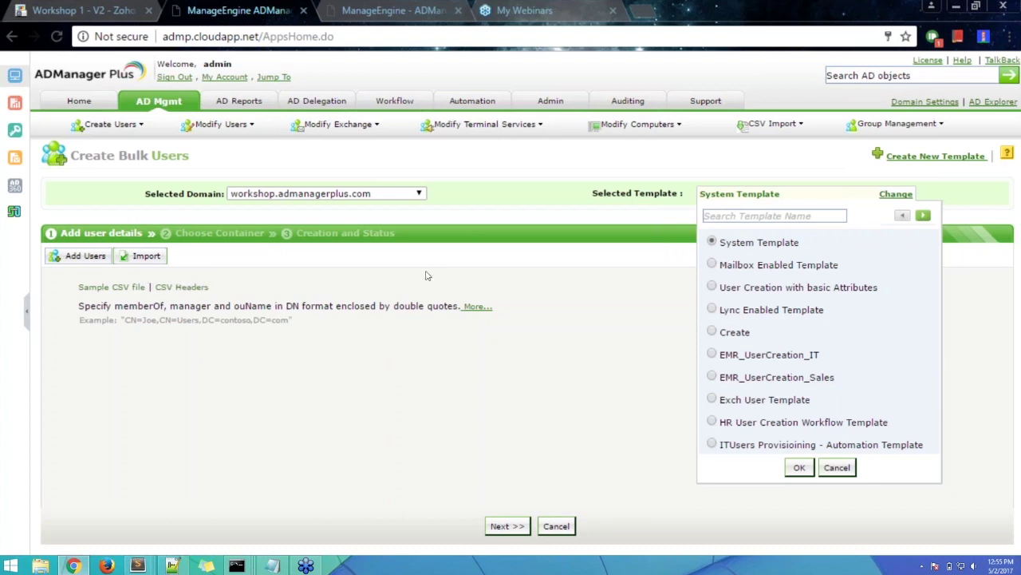
click(837, 467)
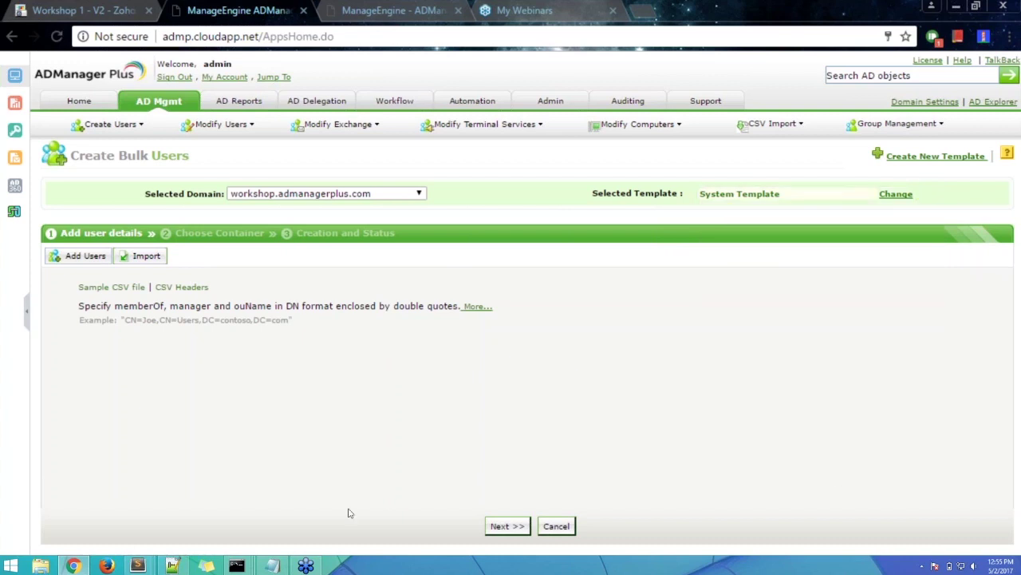
- Switch to user creation.csv in Notepad, with the cursor after ouname in the header
click(273, 565)
click(263, 41)
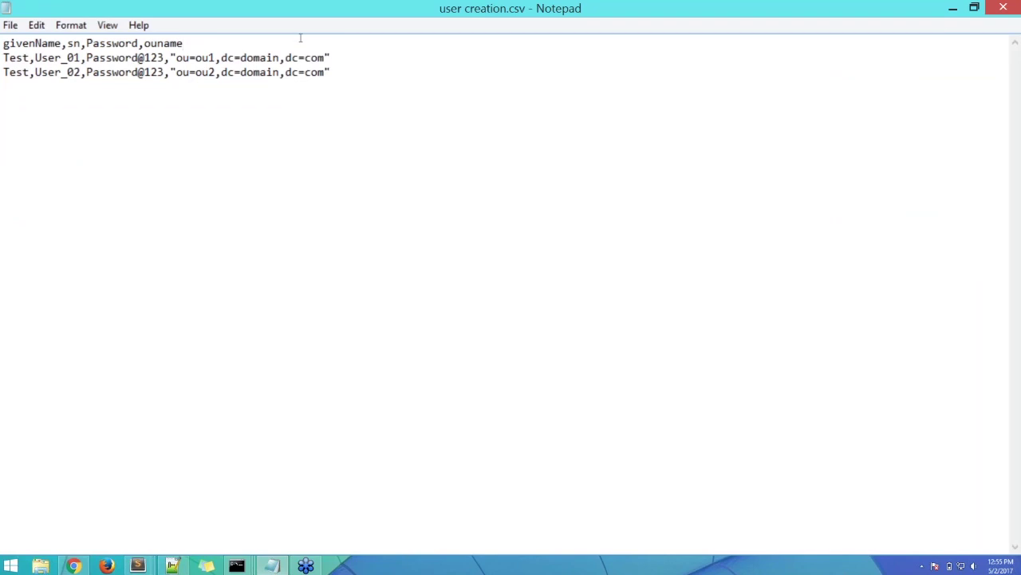
- Append a testAttribute header, with test1 on User_01's row and test2 on User_02's row
text(,)
drag(433, 16, 567, 4)
text(testAttribute)
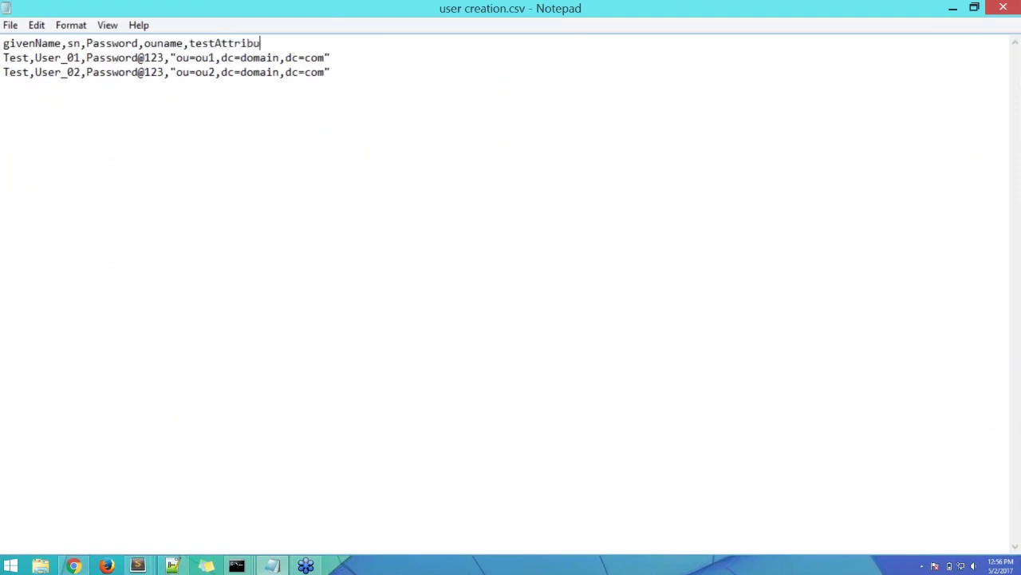
click(340, 57)
text(,test1)
click(330, 71)
text(,test2)
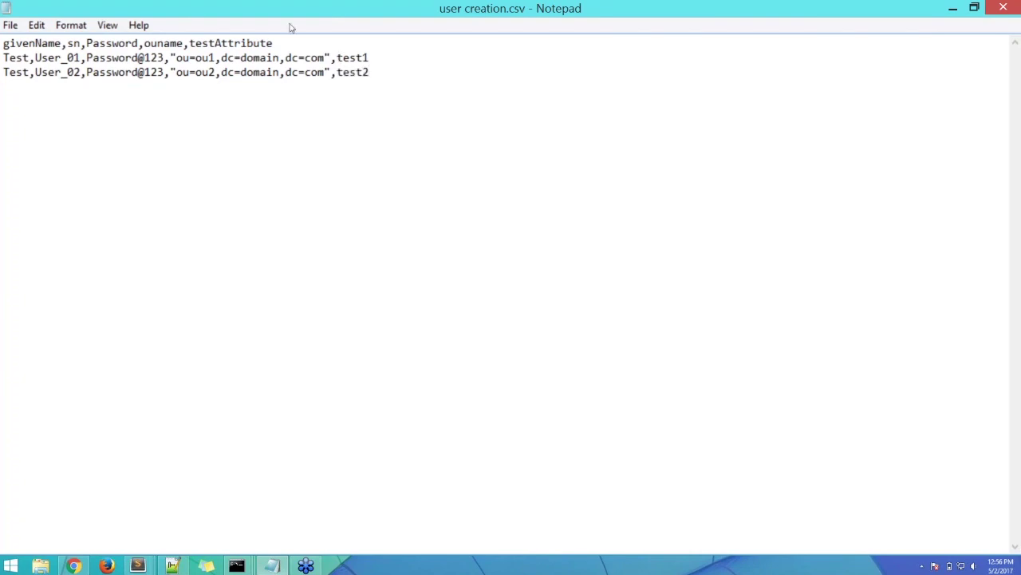
- Check the new testAttribute entries and shrink the Notepad window
drag(274, 43, 189, 43)
drag(368, 57, 330, 58)
click(357, 57)
drag(214, 6, 461, 121)
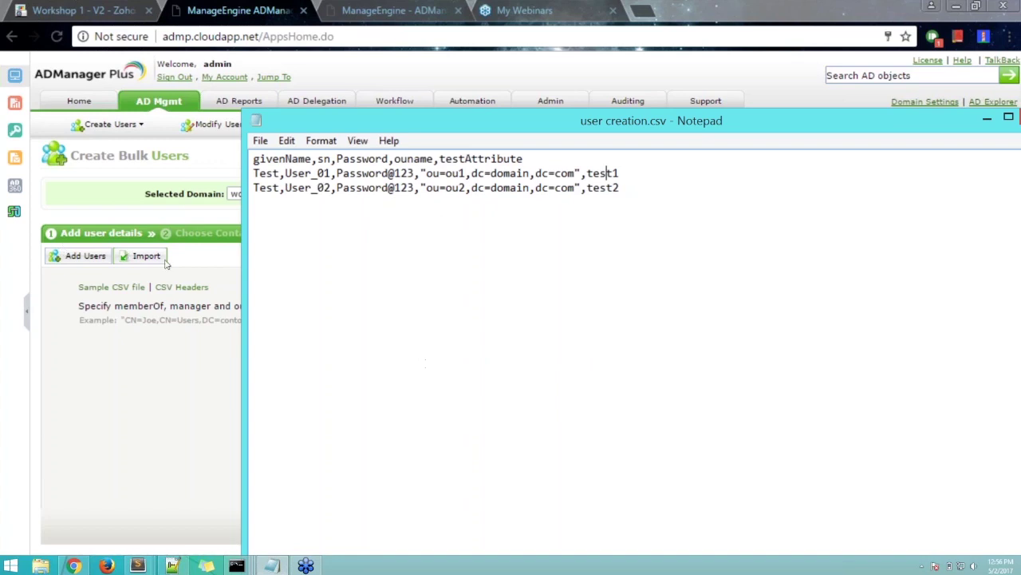
- Move the CSV window aside and put the Create Bulk Users page, on System Template, in front
click(189, 269)
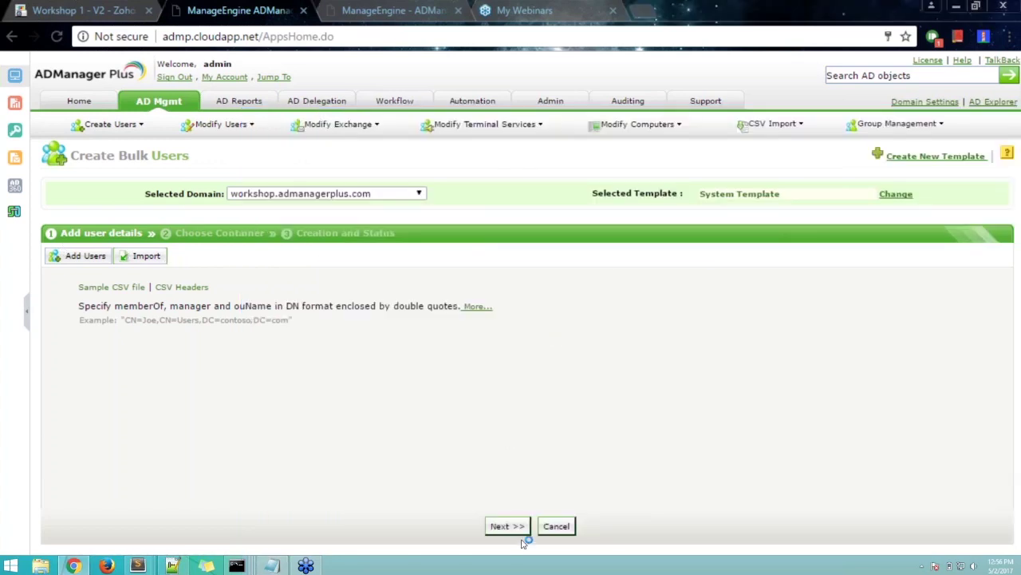
key(alt+Tab)
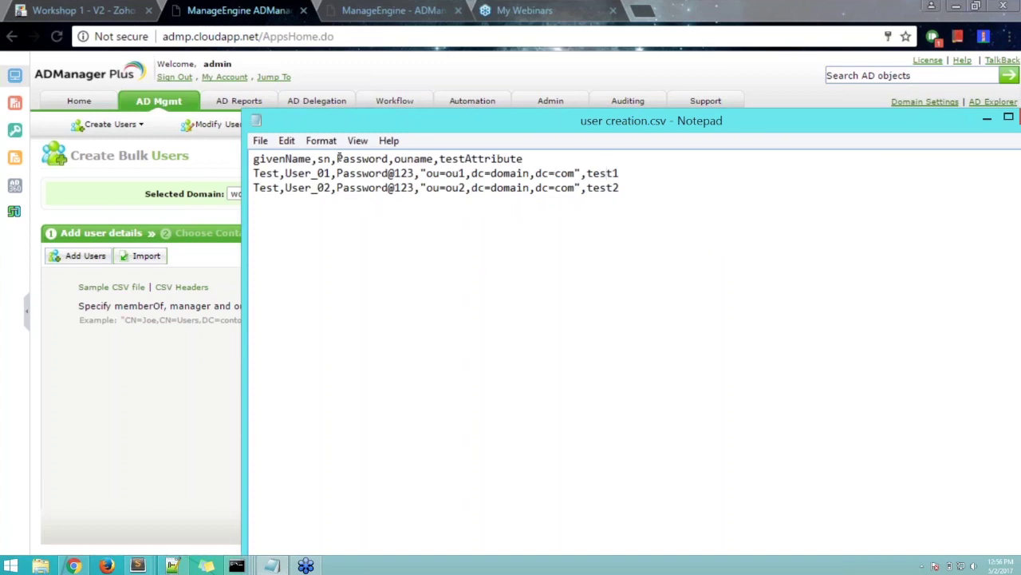
drag(605, 132, 521, 275)
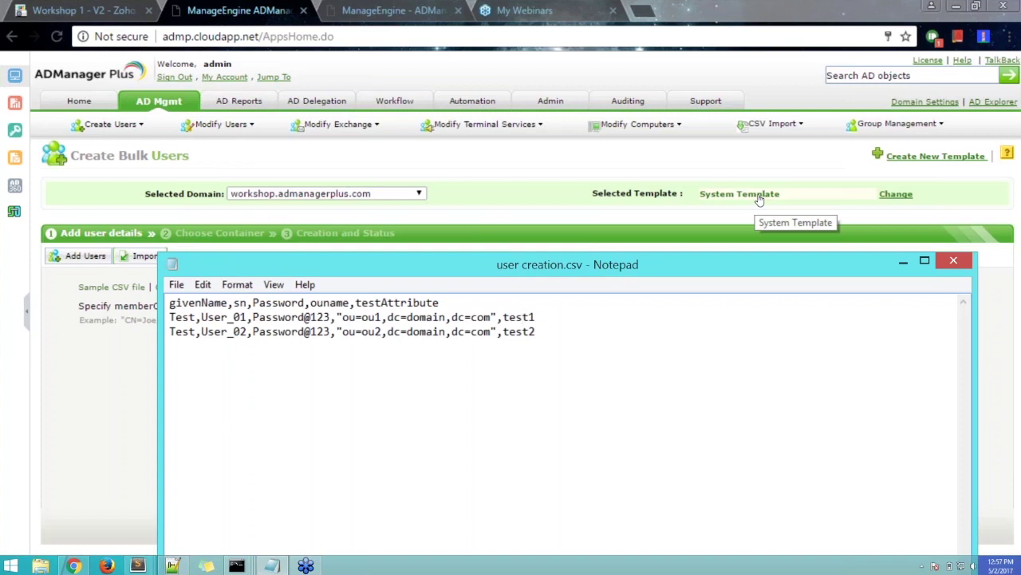
click(759, 214)
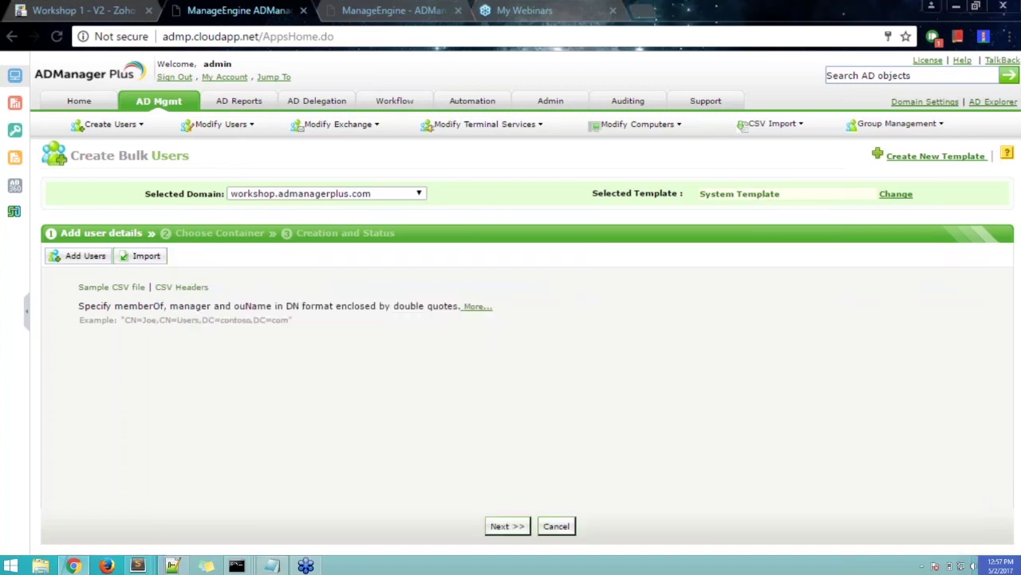
drag(179, 232, 61, 232)
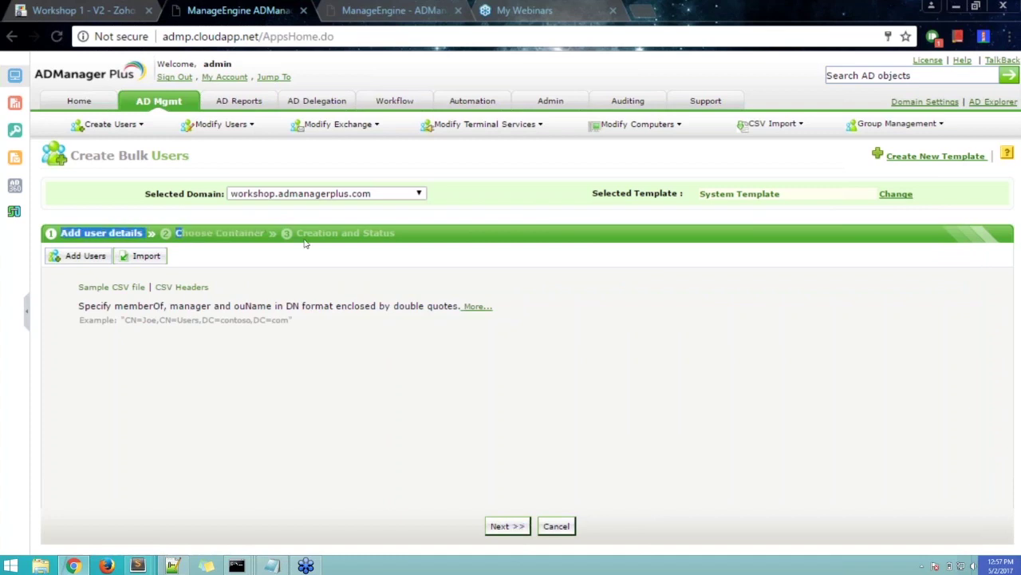
click(518, 217)
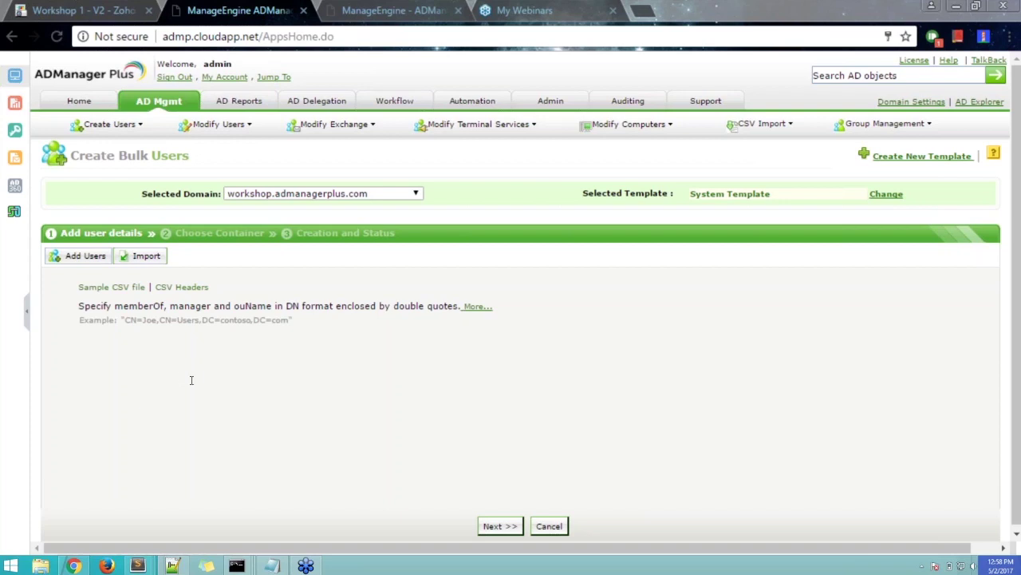
click(272, 565)
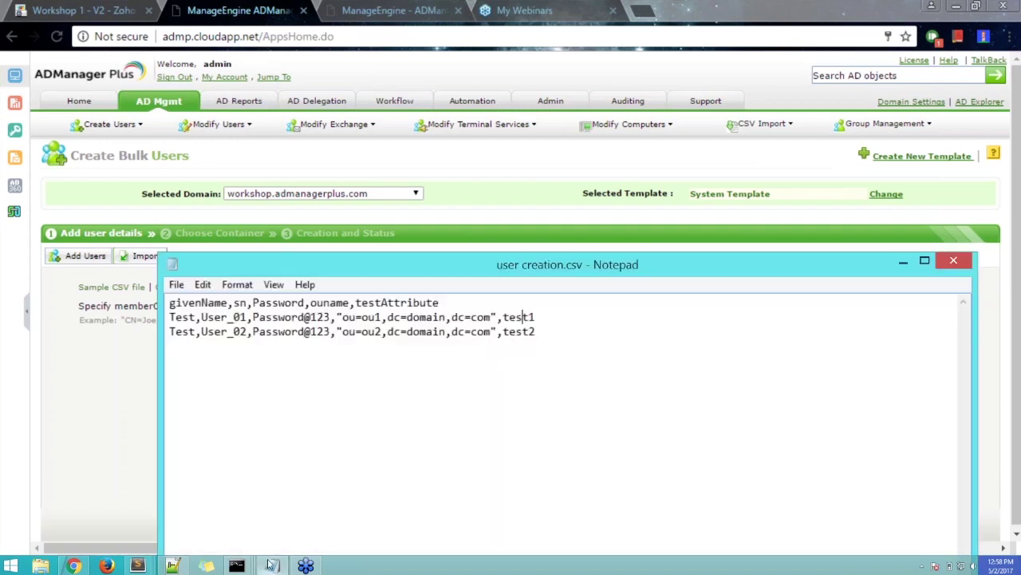
drag(706, 273, 636, 32)
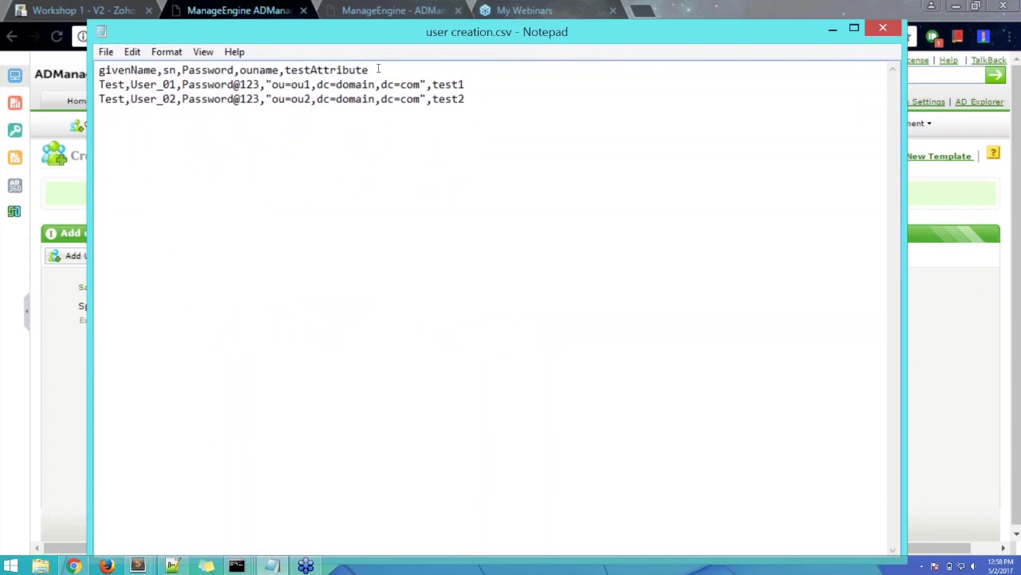
drag(369, 70, 99, 70)
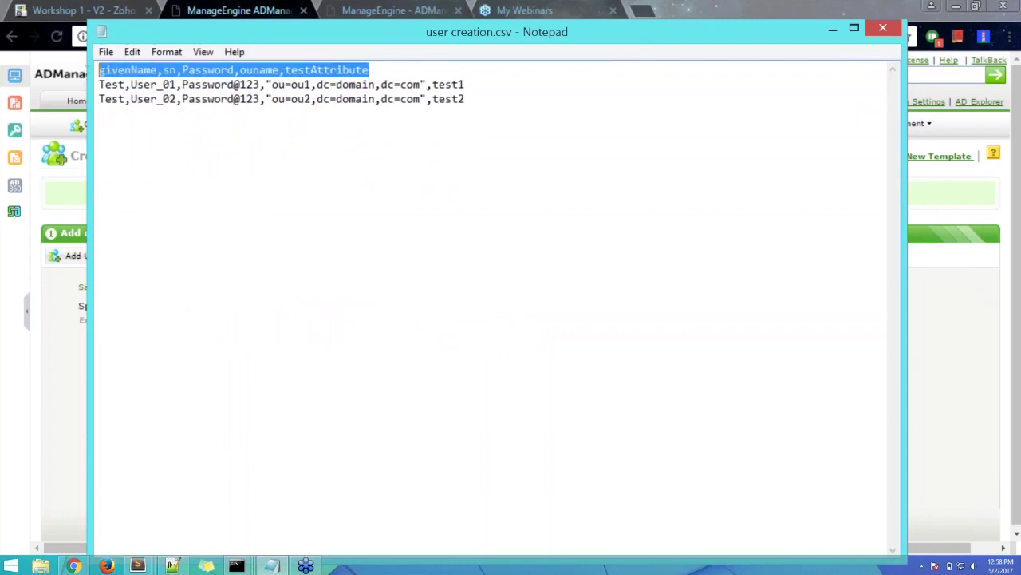
click(417, 70)
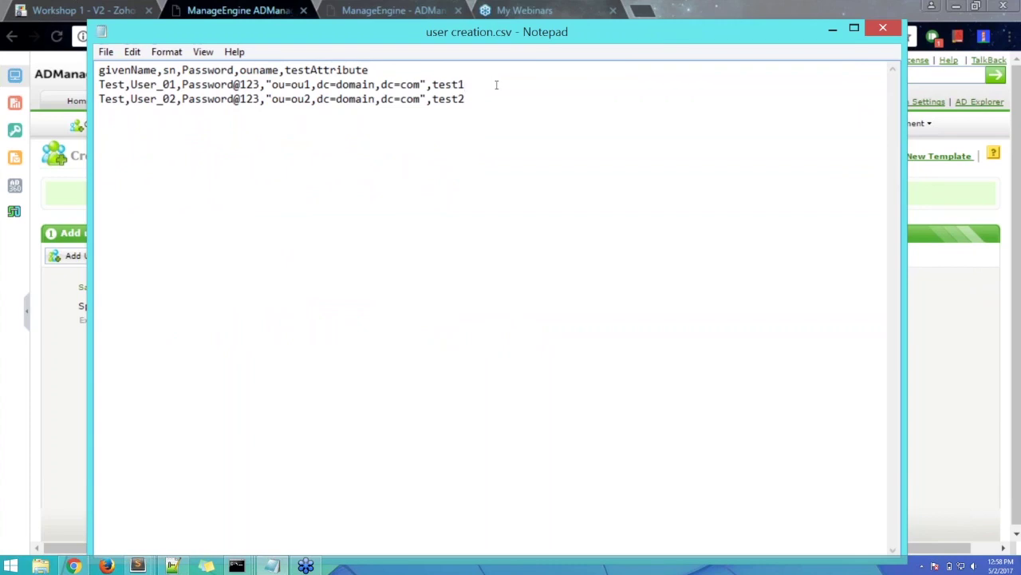
click(63, 315)
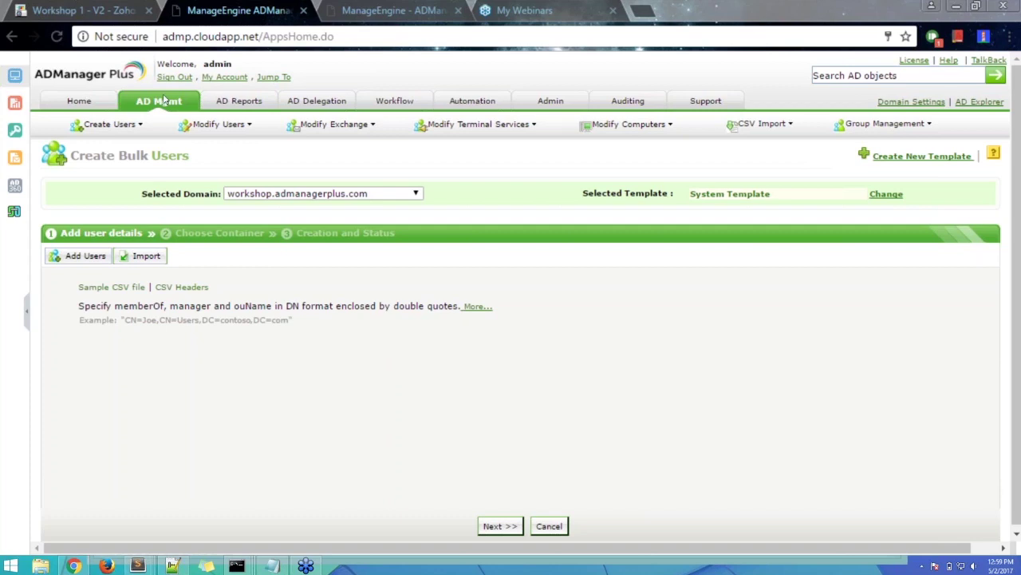
- Go to the AD Mgmt tab and browse the Bulk User Management task lists
click(165, 101)
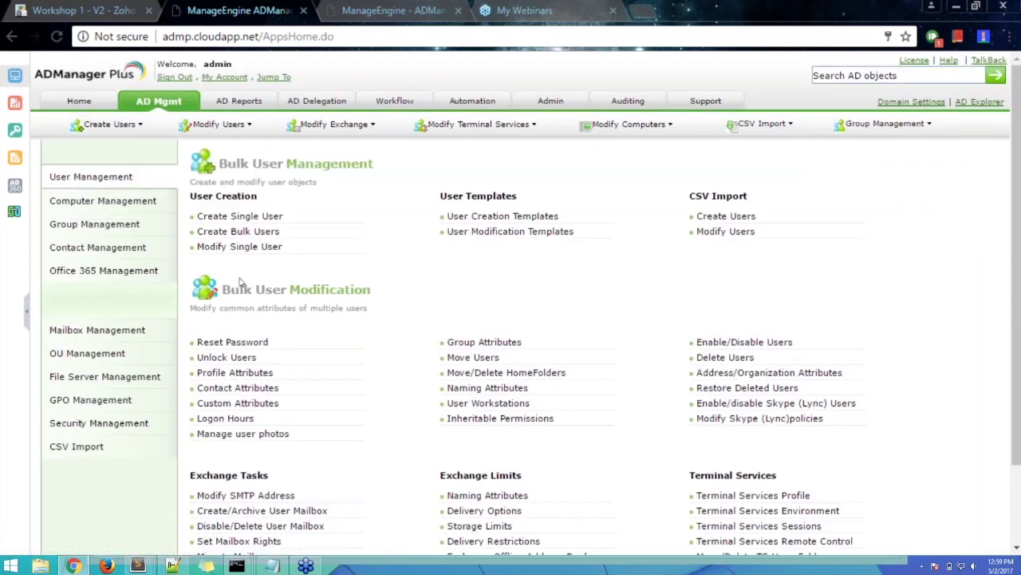
scroll(543, 311, down, 3)
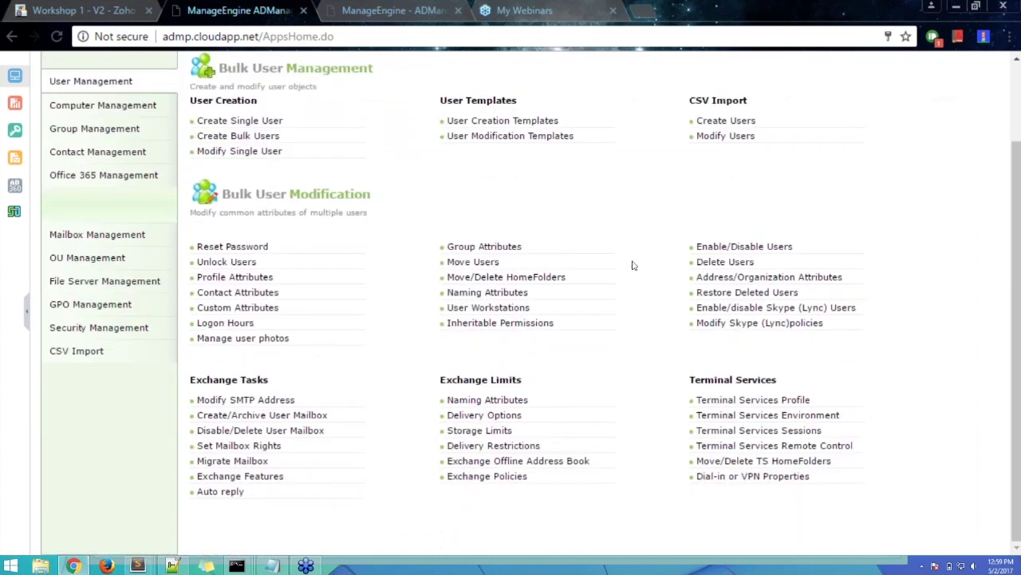
scroll(630, 265, up, 1)
scroll(630, 265, up, 3)
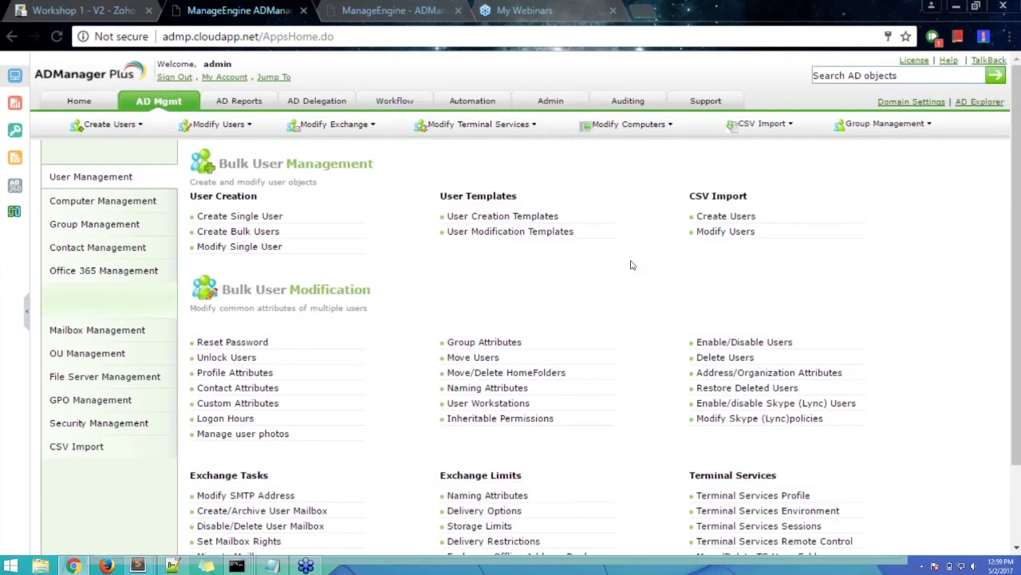